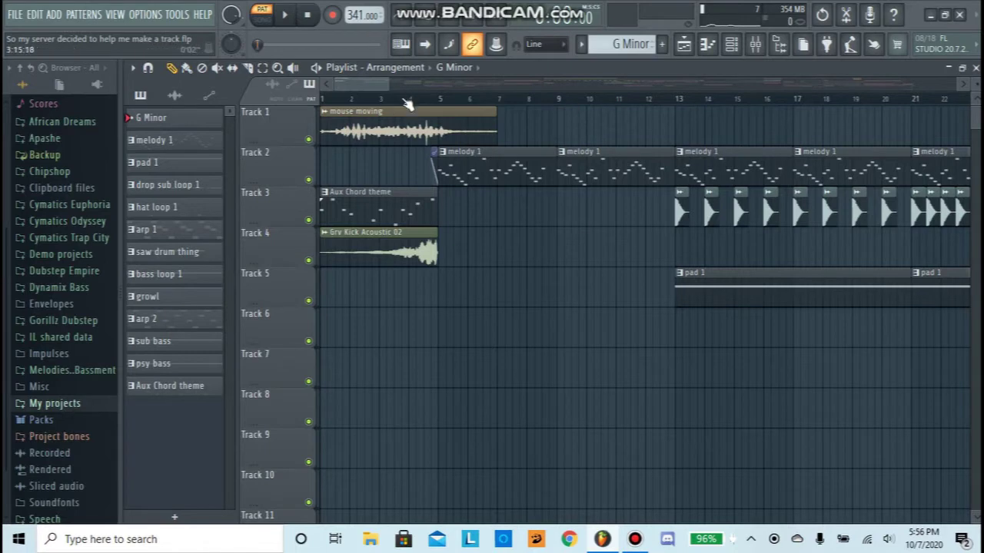
{"action": "scroll", "coordinate": [363, 100], "scroll_direction": "down", "scroll_amount": 1}
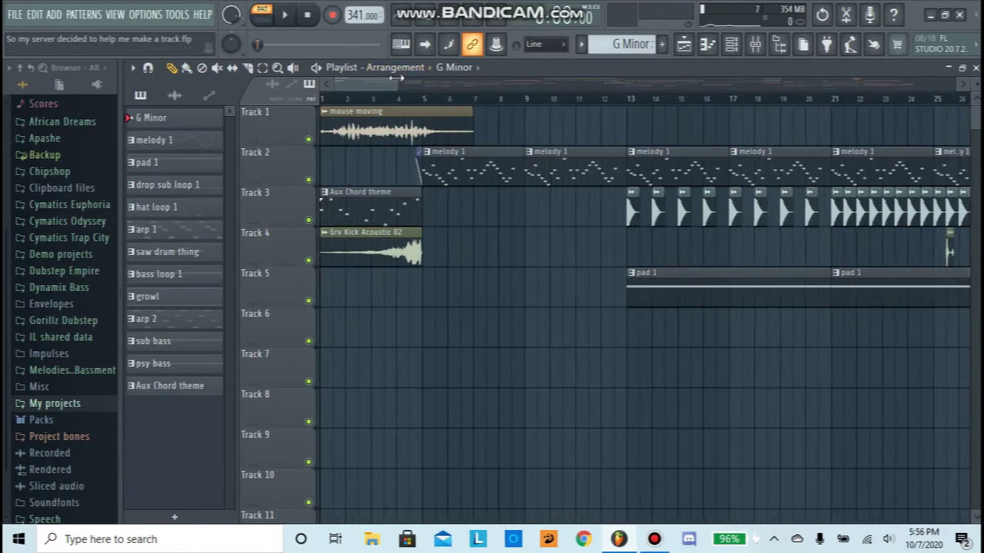
{"action": "left_click_drag", "start_coordinate": [397, 80], "coordinate": [366, 92]}
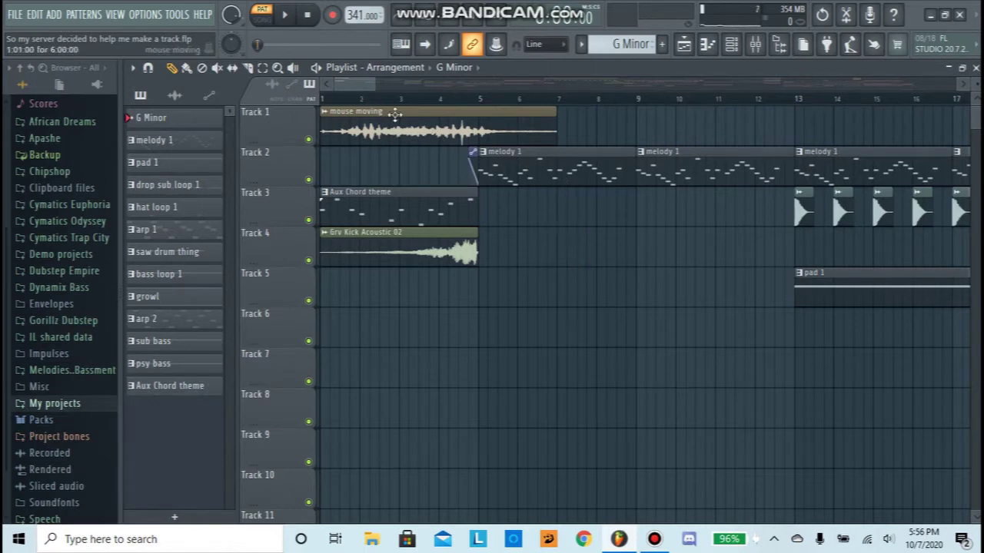
{"action": "left_click_drag", "start_coordinate": [372, 86], "coordinate": [376, 86]}
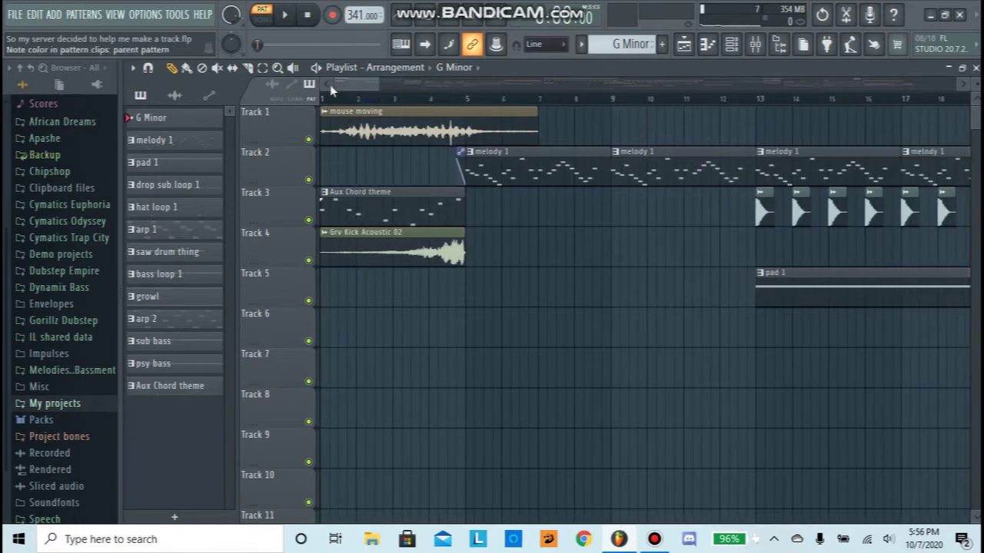
{"action": "left_click", "coordinate": [186, 95]}
{"action": "left_click", "coordinate": [378, 111]}
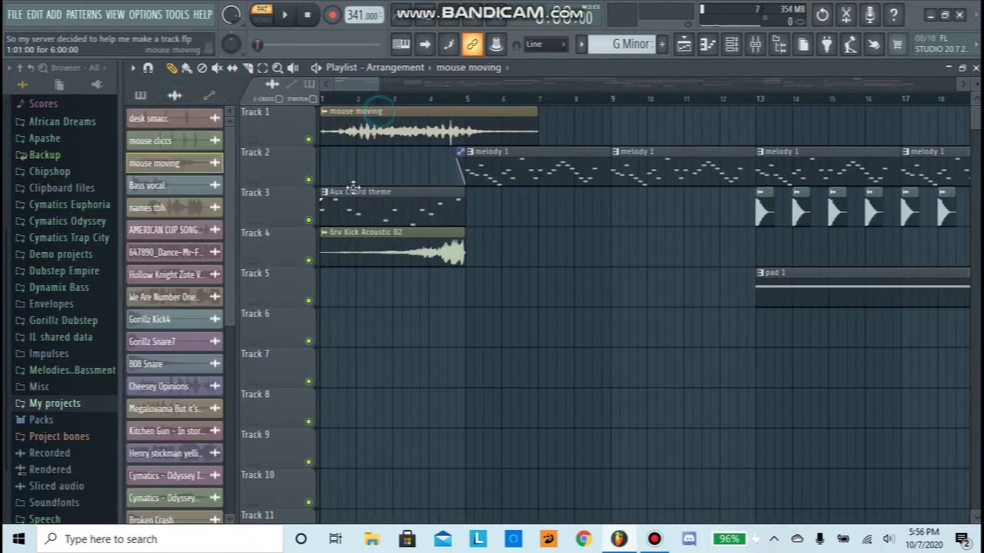
Step: Select the G Minor pattern, play it back briefly, and stop playback
{"action": "left_click", "coordinate": [138, 92]}
{"action": "left_click", "coordinate": [172, 122]}
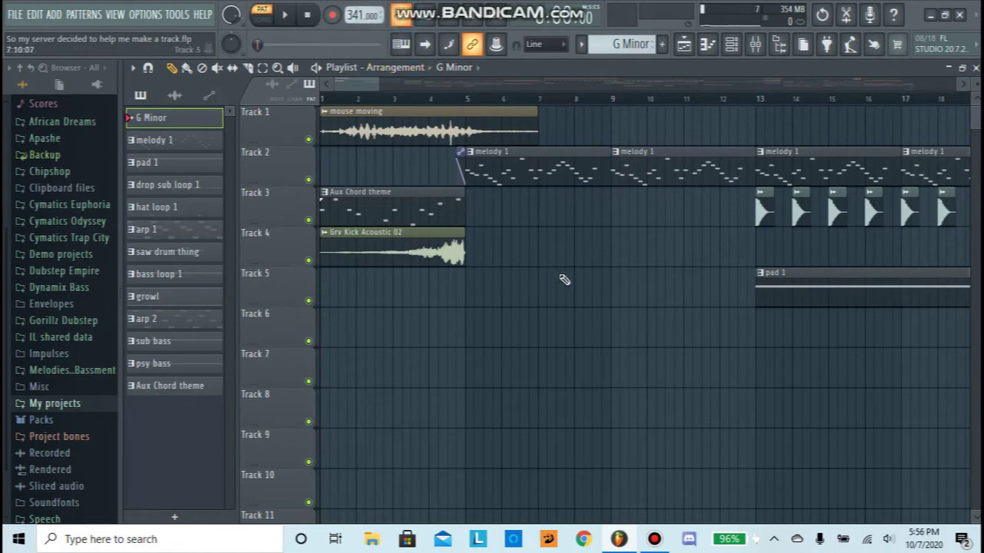
{"action": "key", "text": "space"}
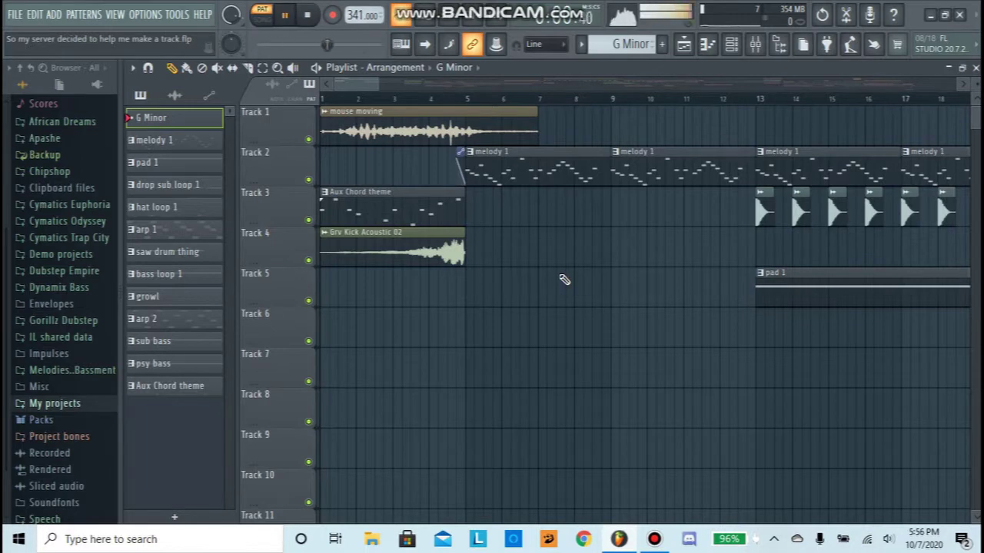
{"action": "key", "text": "space"}
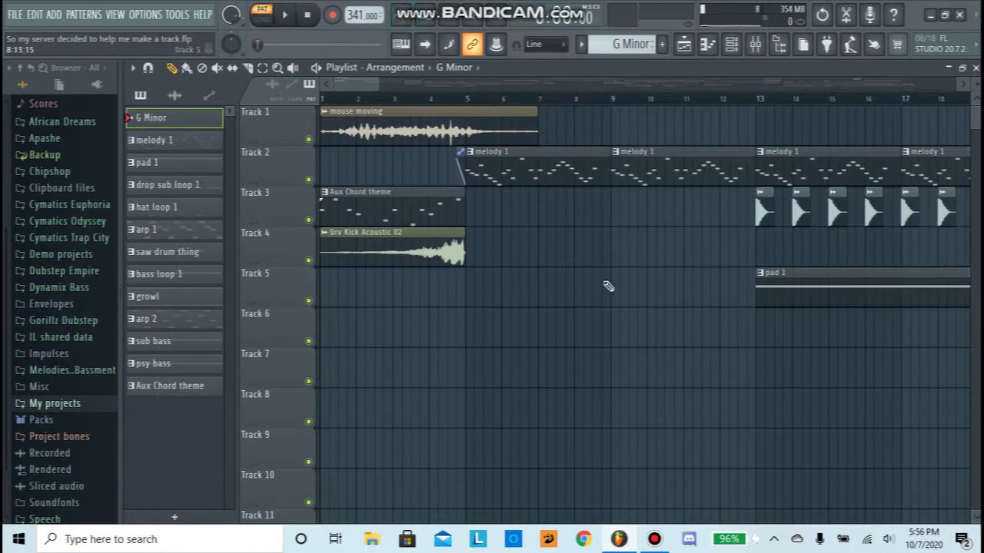
Step: Switch playback to song mode and listen to the opening bars of the arrangement
{"action": "left_click", "coordinate": [271, 17]}
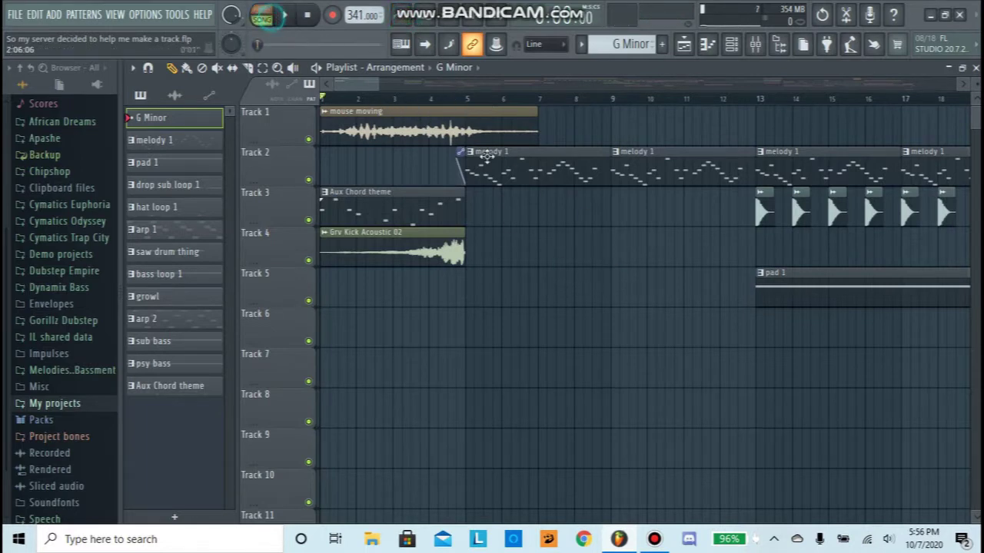
{"action": "scroll", "coordinate": [404, 100], "scroll_direction": "down", "scroll_amount": 5}
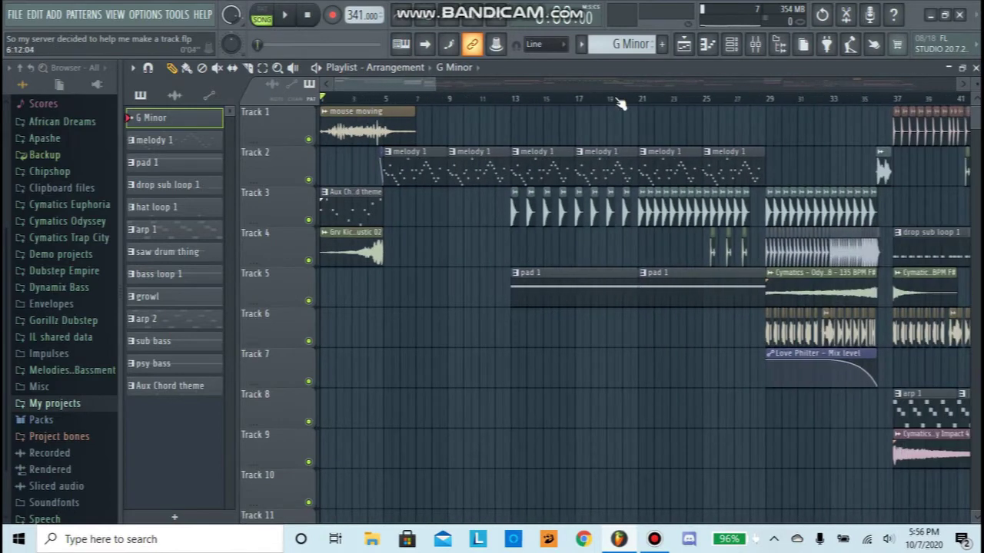
{"action": "scroll", "coordinate": [435, 81], "scroll_direction": "up", "scroll_amount": 5}
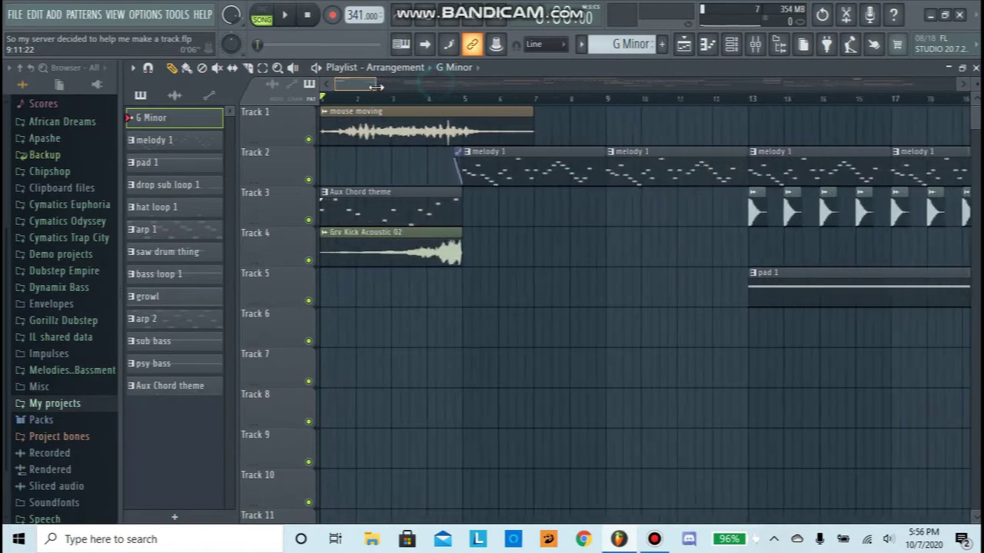
{"action": "key", "text": "space"}
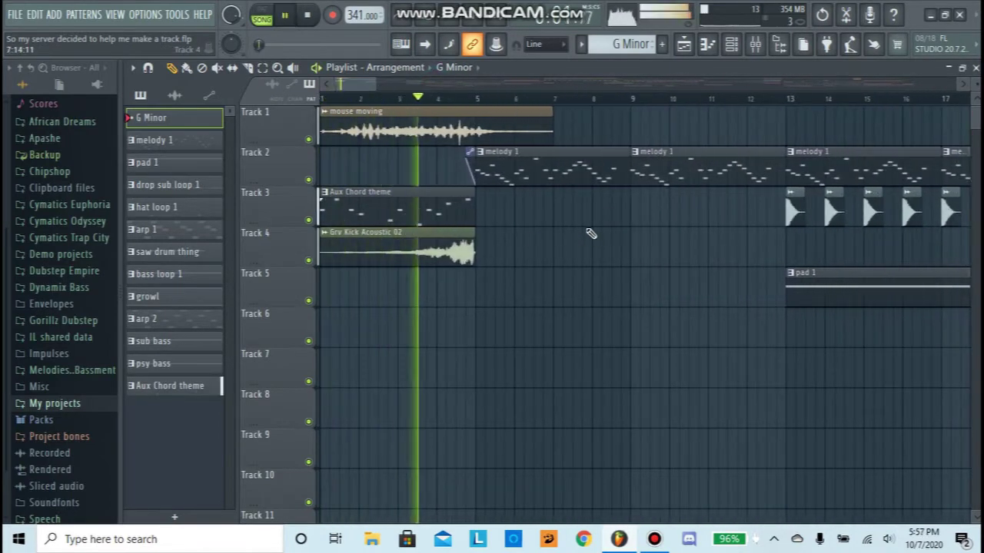
{"action": "key", "text": "space"}
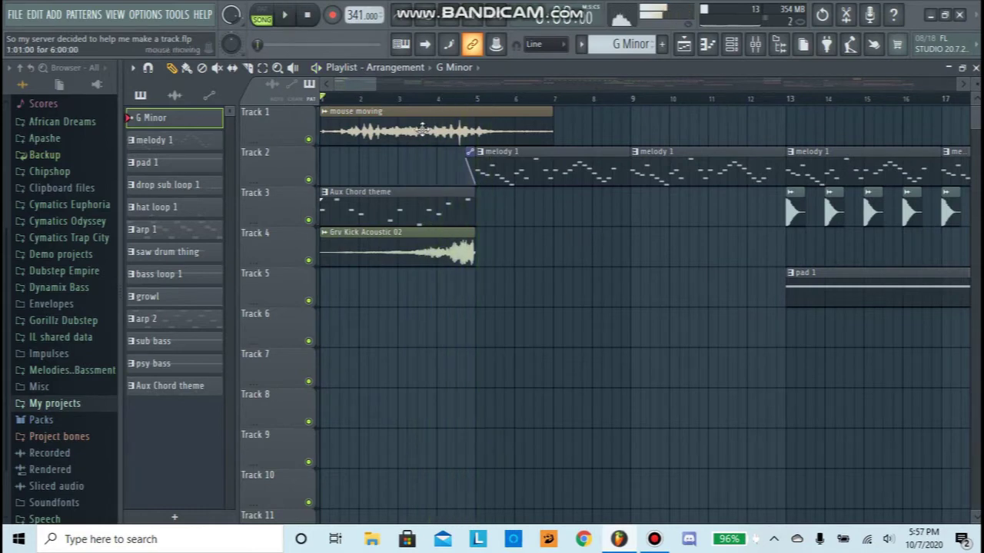
Step: Solo Track 1 and play back the mouse moving clip on its own
{"action": "right_click", "coordinate": [308, 139]}
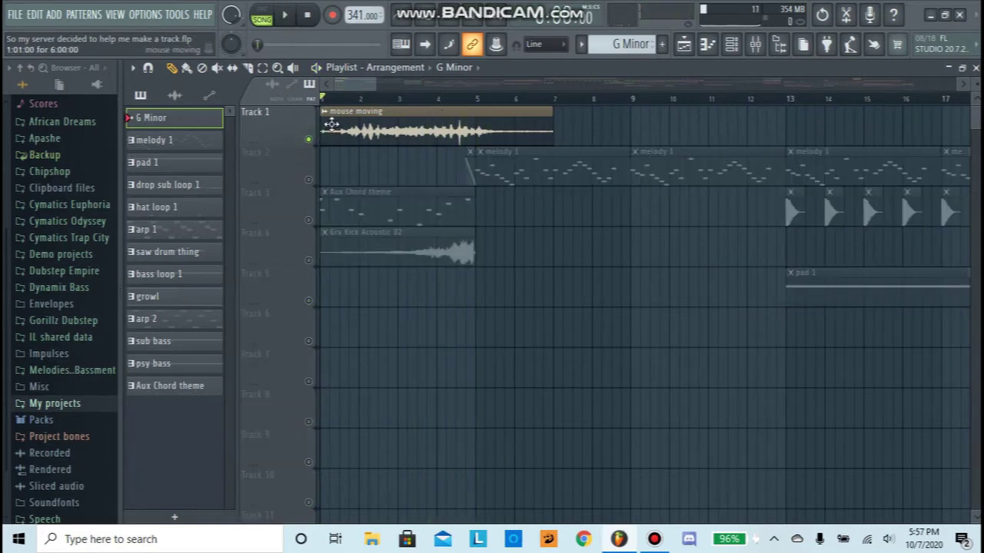
{"action": "key", "text": "space"}
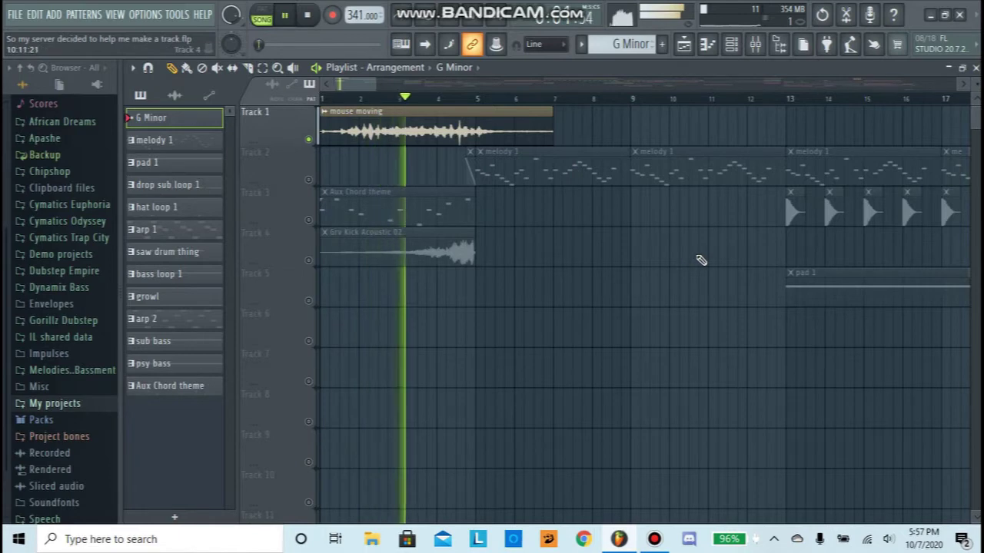
{"action": "key", "text": "space"}
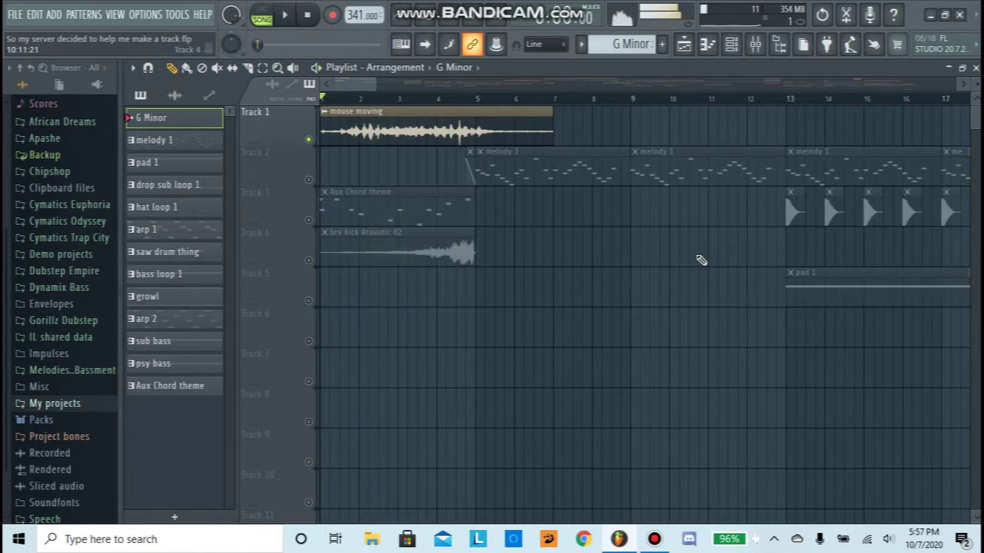
{"action": "left_click", "coordinate": [654, 539]}
{"action": "left_click", "coordinate": [654, 540]}
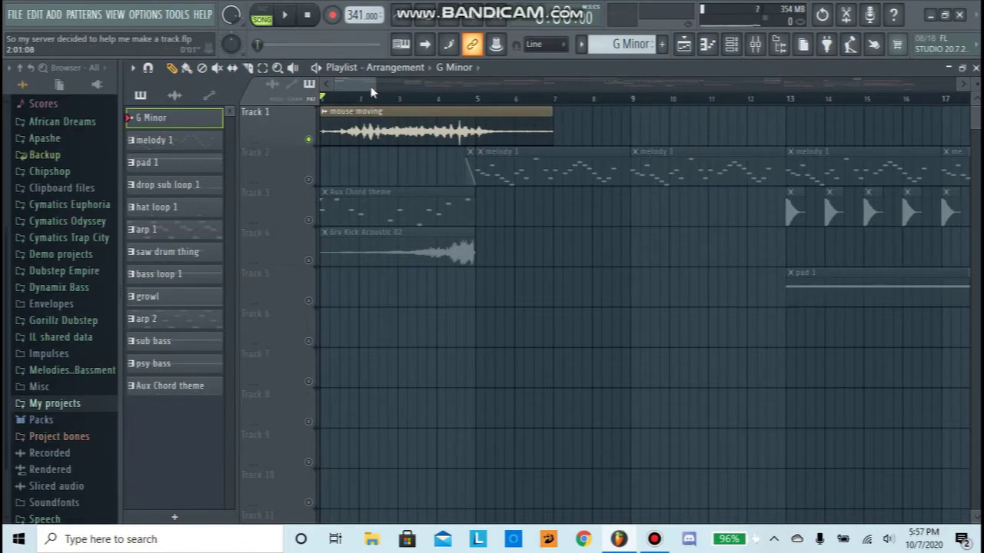
Step: Examine the Fruity Convolver on the mouse moving mixer track during a short playback
{"action": "mouse_move", "coordinate": [375, 85]}
{"action": "left_mouse_down"}
{"action": "mouse_move", "coordinate": [356, 85]}
{"action": "mouse_move", "coordinate": [371, 85]}
{"action": "left_mouse_up"}
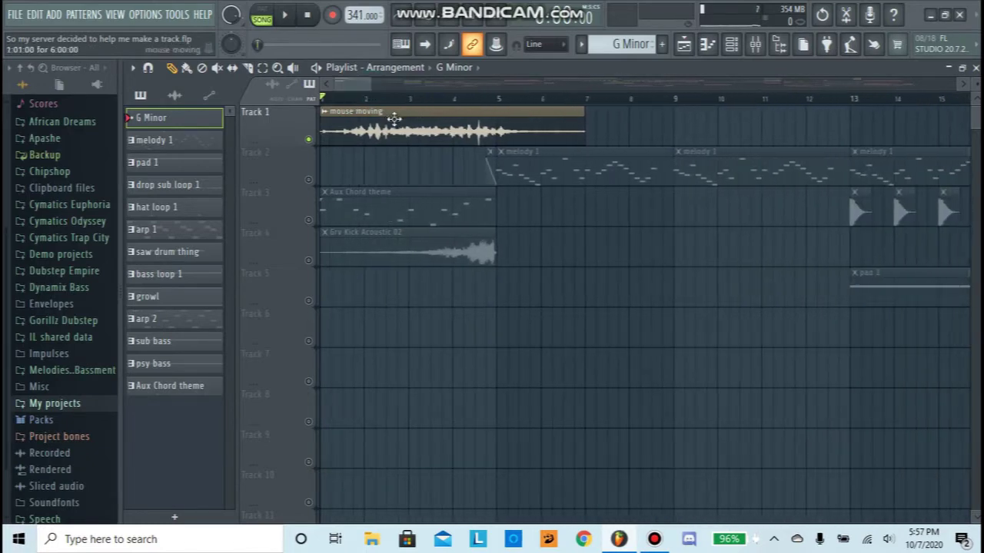
{"action": "double_click", "coordinate": [394, 117]}
{"action": "left_click", "coordinate": [754, 44]}
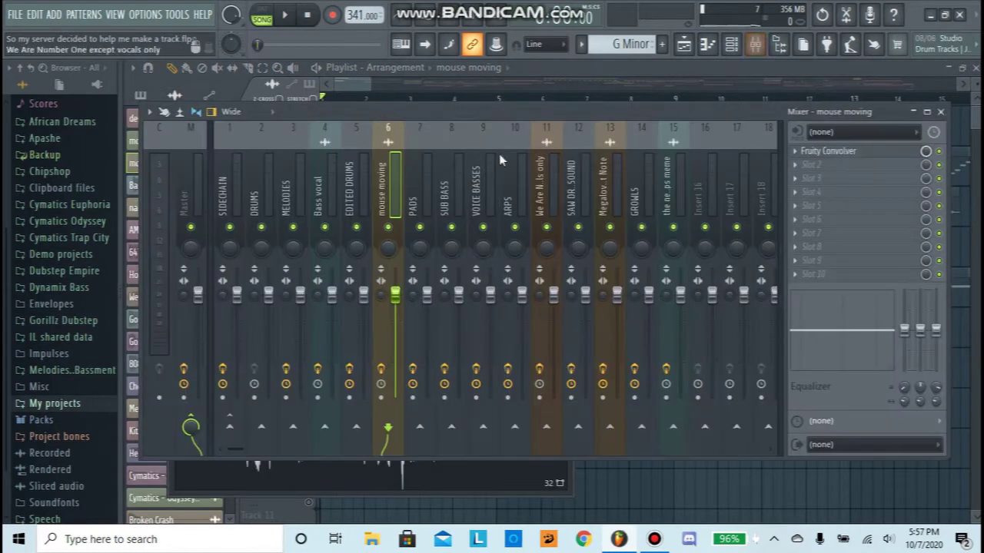
{"action": "left_click", "coordinate": [828, 152]}
{"action": "key", "text": "space"}
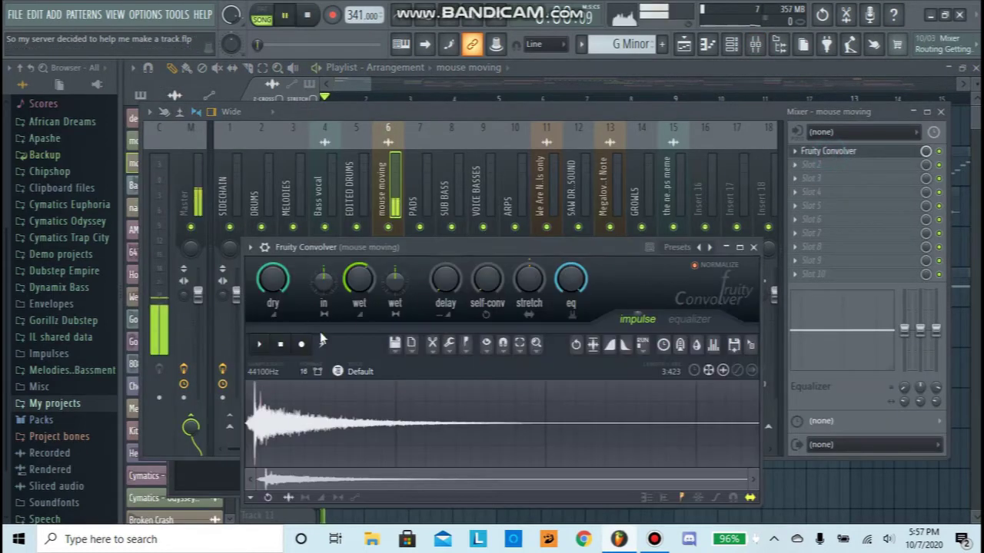
{"action": "left_click", "coordinate": [354, 84]}
{"action": "key", "text": "space"}
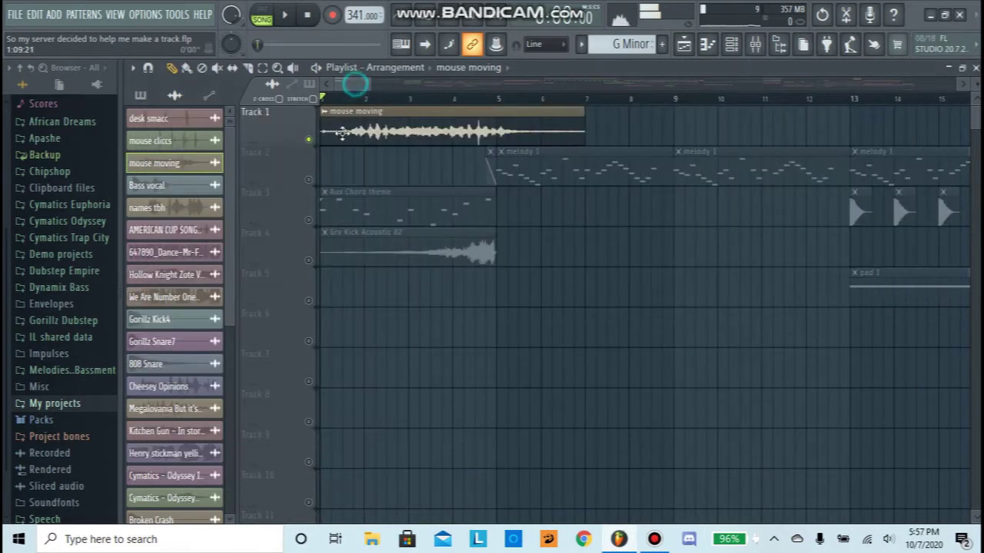
Step: Solo Track 3 and play back the Aux Chord theme clip on its own
{"action": "left_click", "coordinate": [330, 217]}
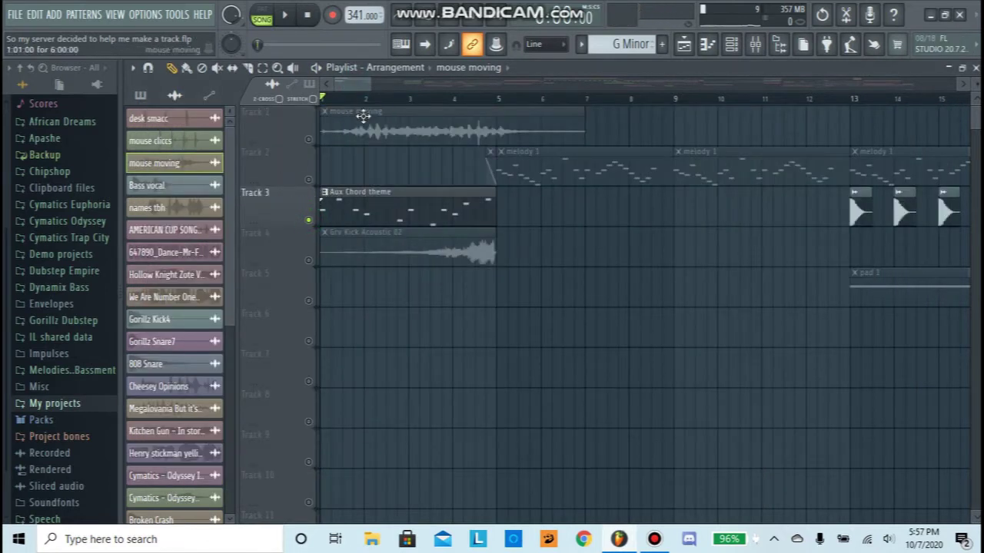
{"action": "key", "text": "space"}
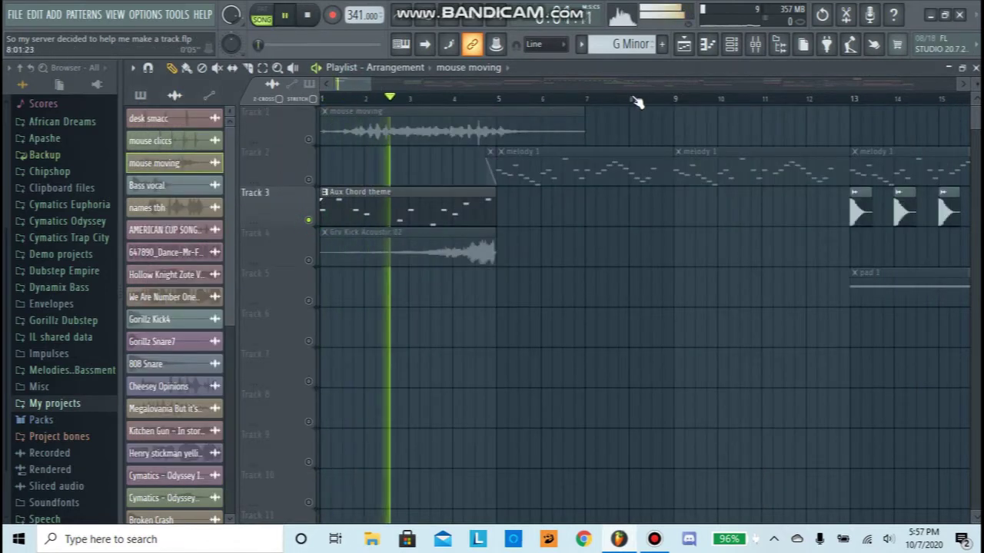
{"action": "left_click", "coordinate": [737, 48]}
{"action": "key", "text": "space"}
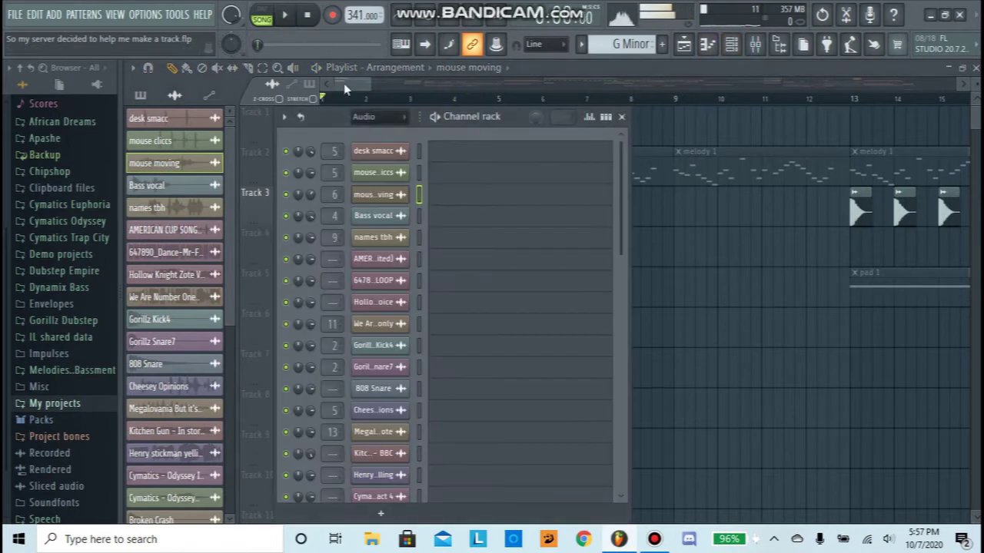
{"action": "left_click", "coordinate": [343, 80]}
{"action": "left_click", "coordinate": [115, 104]}
{"action": "left_click", "coordinate": [64, 109]}
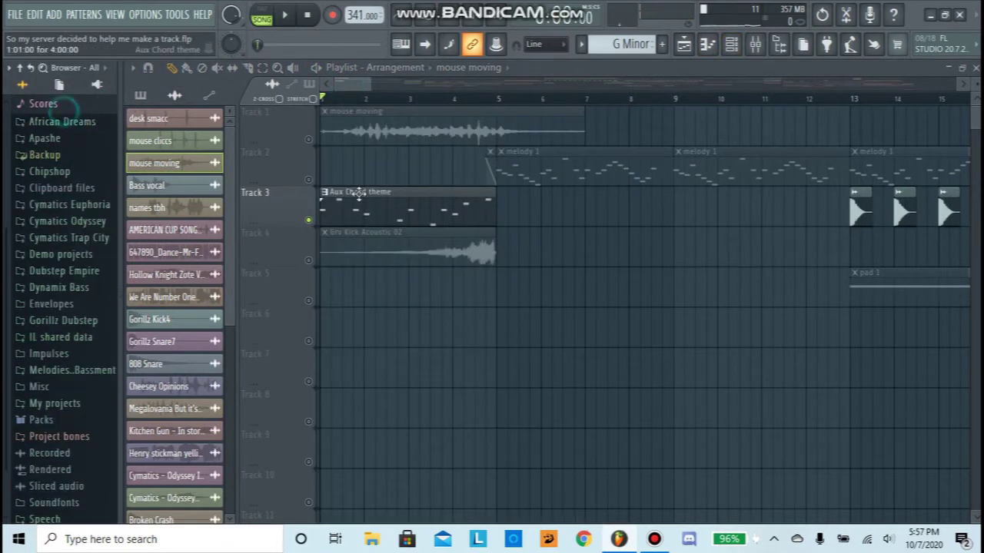
Step: Select the Aux Chord theme pattern and examine the oscillator settings of its 3x Osc #7 channel
{"action": "left_click", "coordinate": [358, 192]}
{"action": "left_click", "coordinate": [731, 44]}
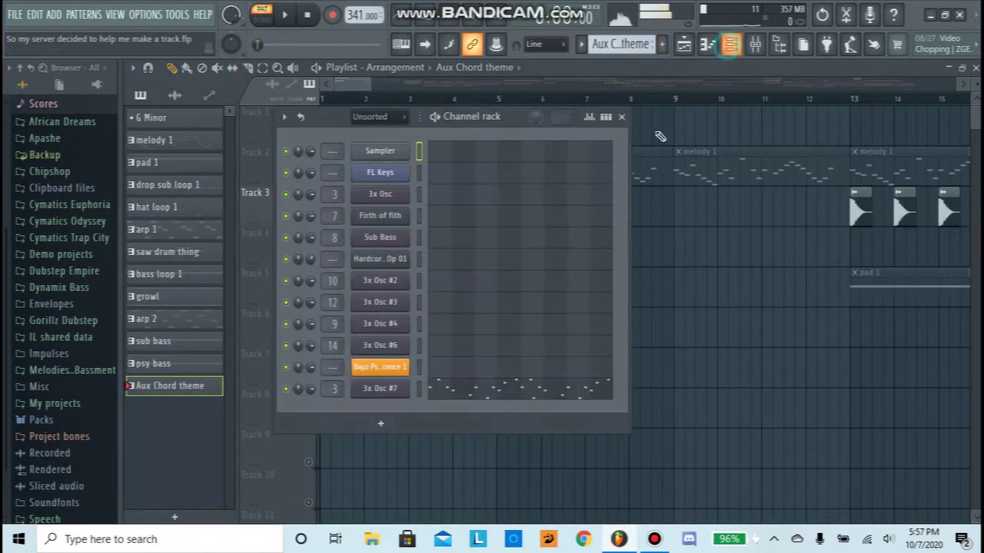
{"action": "left_click", "coordinate": [379, 388]}
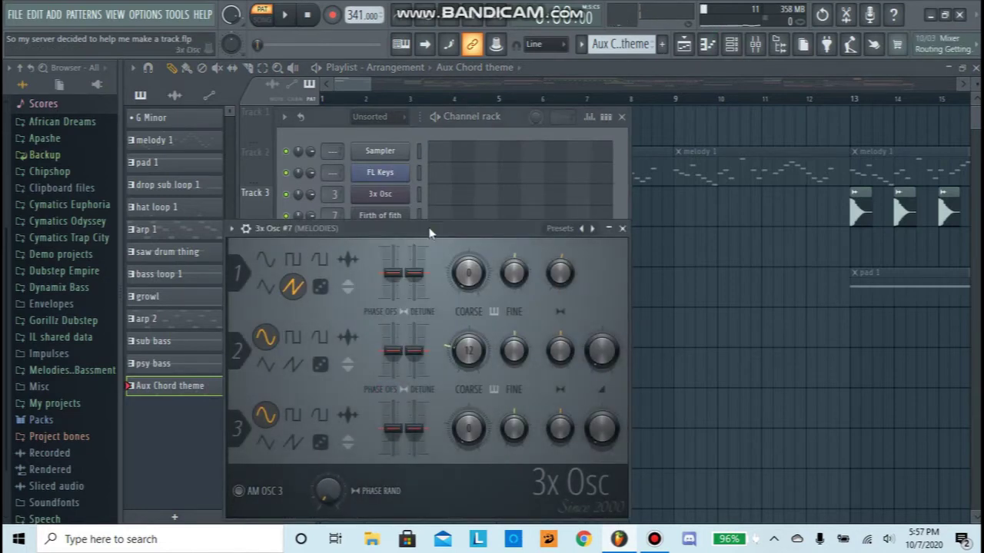
{"action": "left_click_drag", "start_coordinate": [429, 233], "coordinate": [472, 149]}
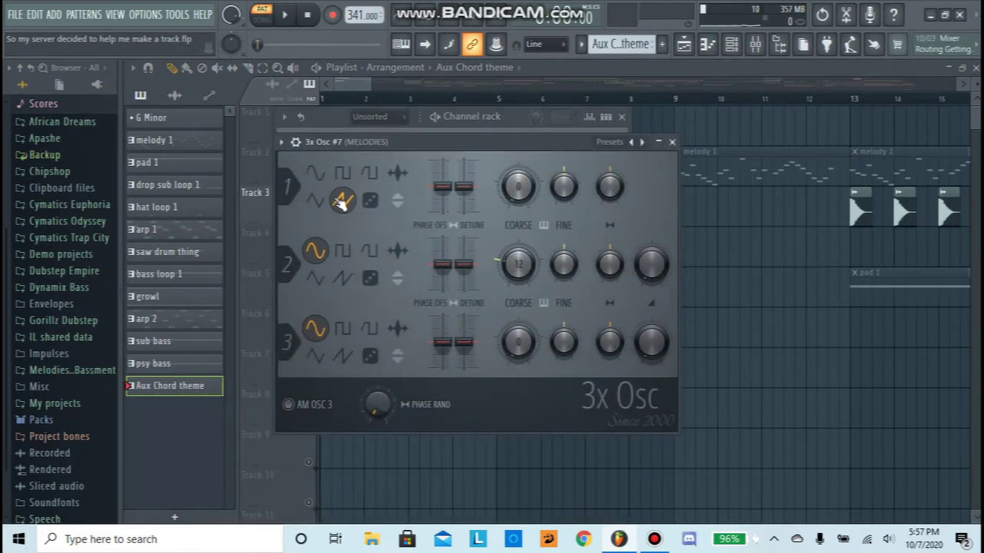
{"action": "left_click", "coordinate": [671, 143]}
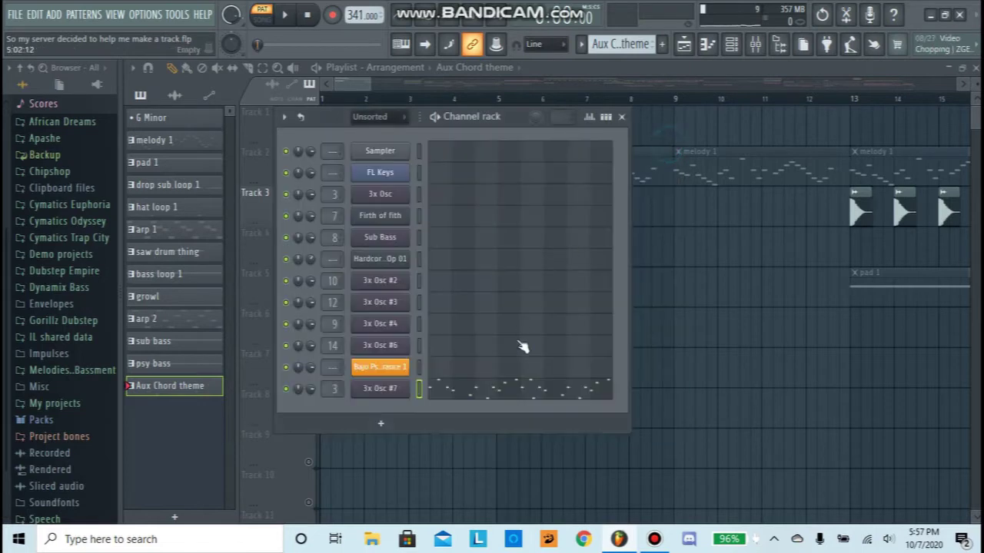
Step: Display the 3x Osc #7 notes in the piano roll, play the melody through, and close the piano roll
{"action": "left_click", "coordinate": [457, 394]}
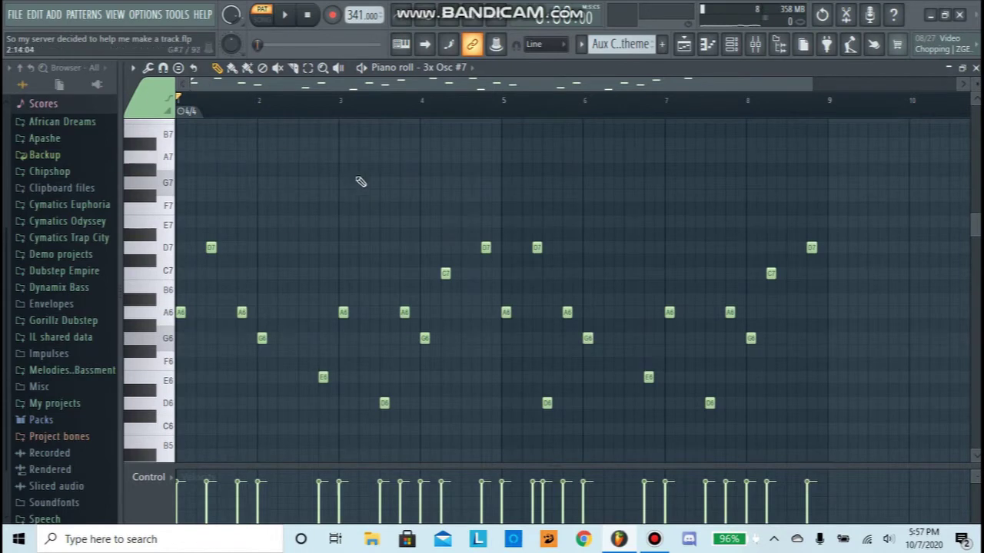
{"action": "scroll", "coordinate": [418, 260], "scroll_direction": "down", "scroll_amount": 2}
{"action": "scroll", "coordinate": [325, 211], "scroll_direction": "up", "scroll_amount": 2}
{"action": "key", "text": "space"}
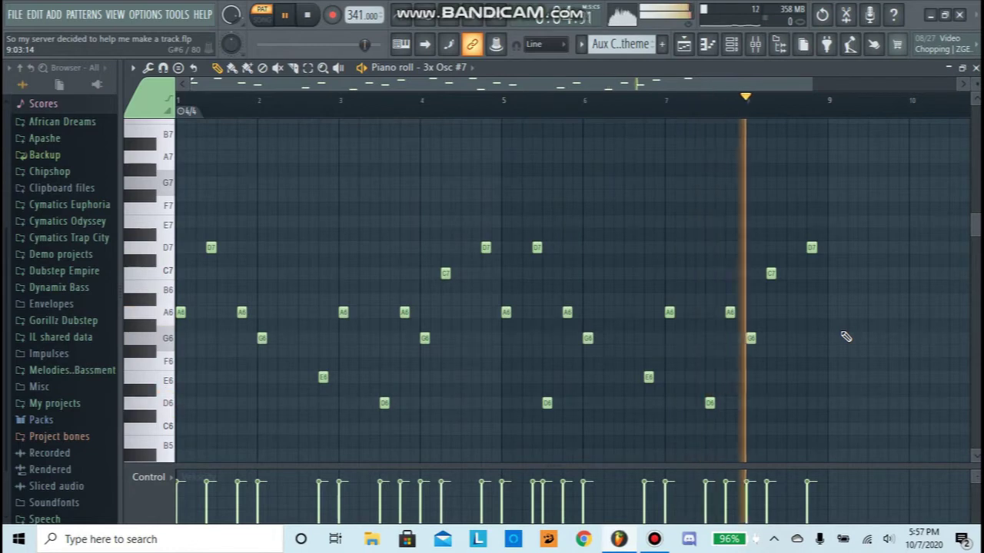
{"action": "key", "text": "space"}
{"action": "left_click", "coordinate": [976, 67]}
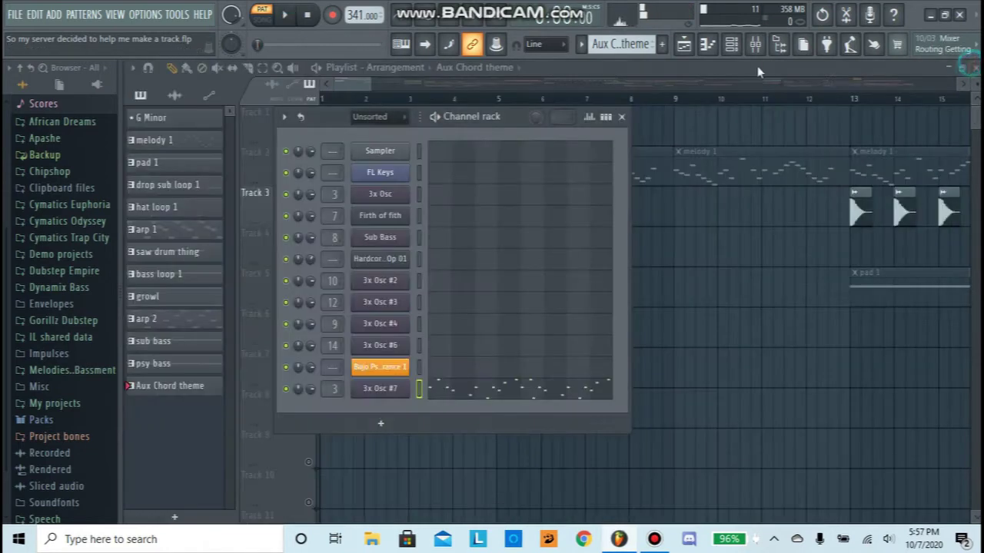
Step: Examine the two Fruity Reeverb 2 effects and the Soundgoodizer on the MELODIES mixer track
{"action": "key", "text": "F6"}
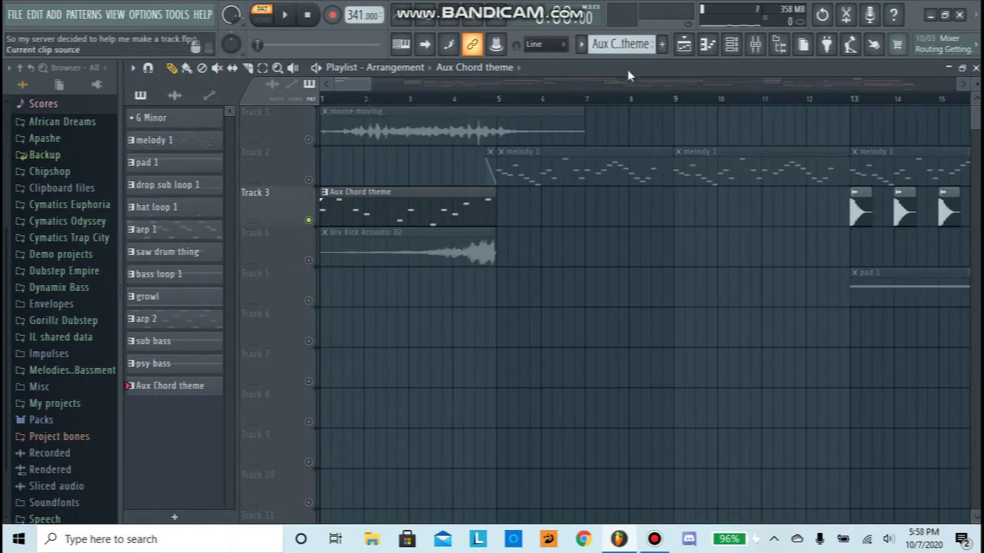
{"action": "left_click", "coordinate": [756, 47]}
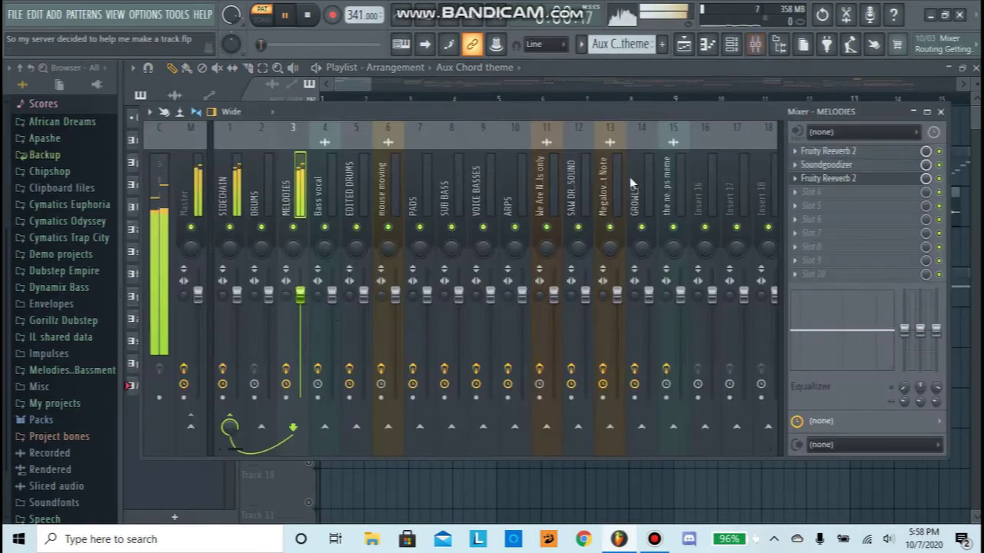
{"action": "left_click", "coordinate": [874, 152]}
{"action": "left_click", "coordinate": [830, 179]}
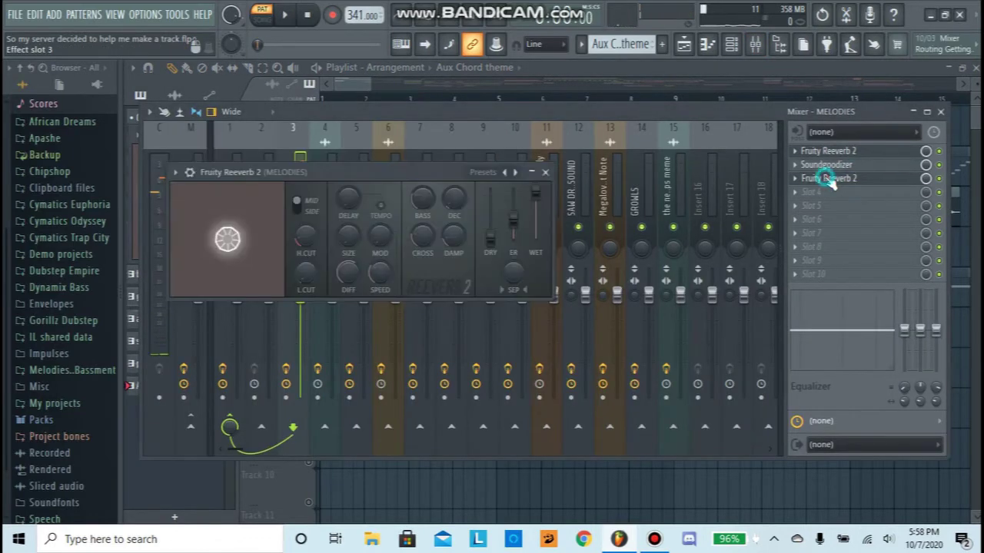
{"action": "left_click", "coordinate": [820, 166]}
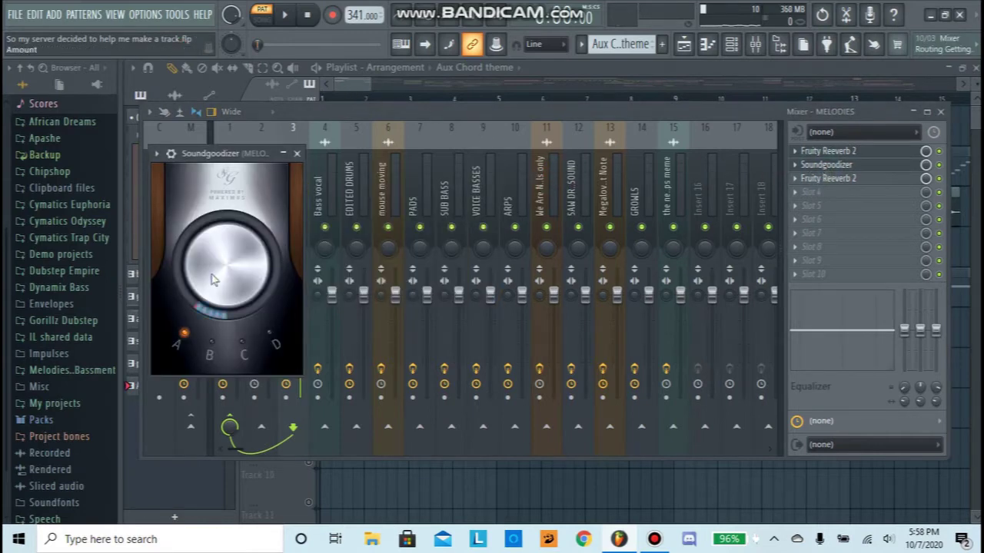
Step: Solo Track 4 and play back the Grv Kick Acoustic 02 clip on its own in song mode
{"action": "left_click", "coordinate": [179, 338]}
{"action": "key", "text": "space"}
{"action": "left_click", "coordinate": [361, 85]}
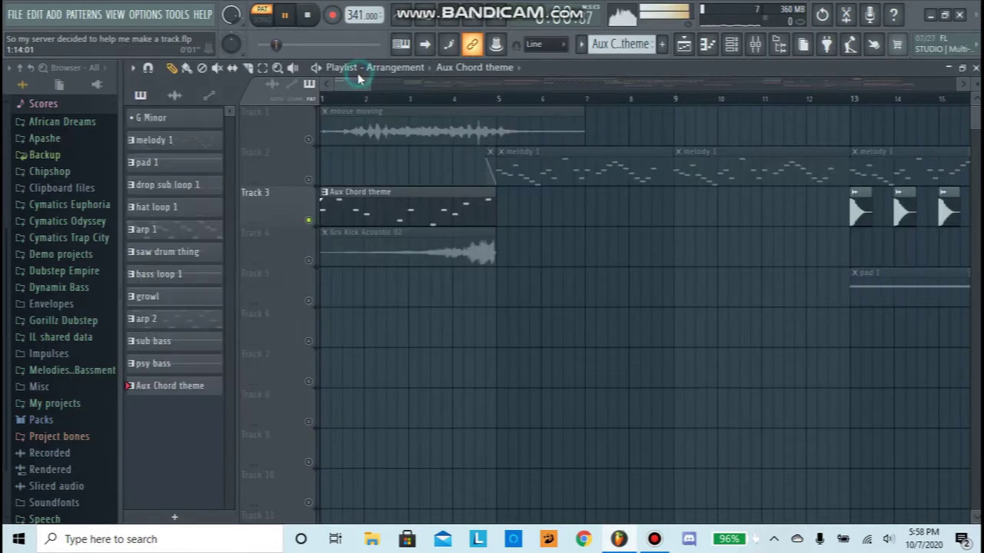
{"action": "right_click", "coordinate": [313, 260]}
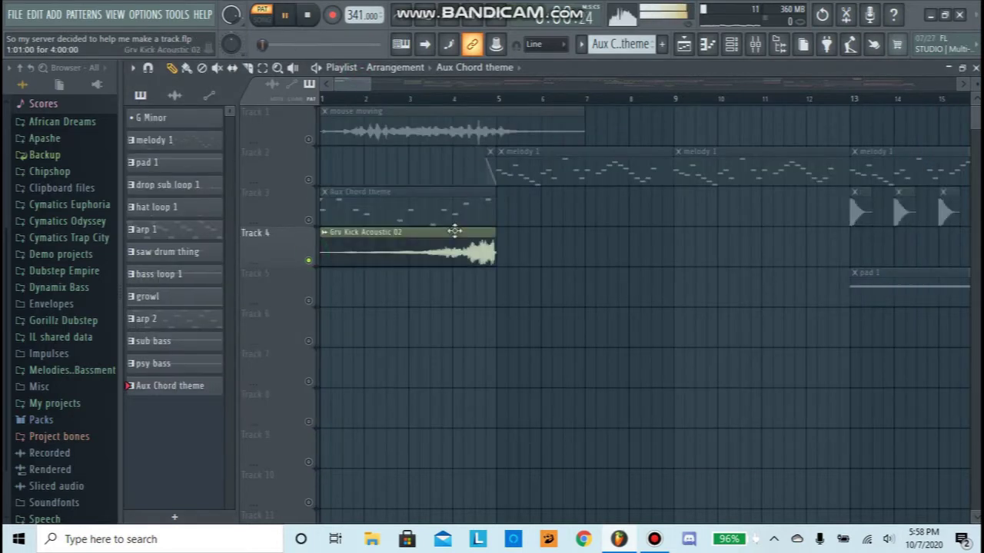
{"action": "key", "text": "space"}
{"action": "key", "text": "l"}
{"action": "key", "text": "space"}
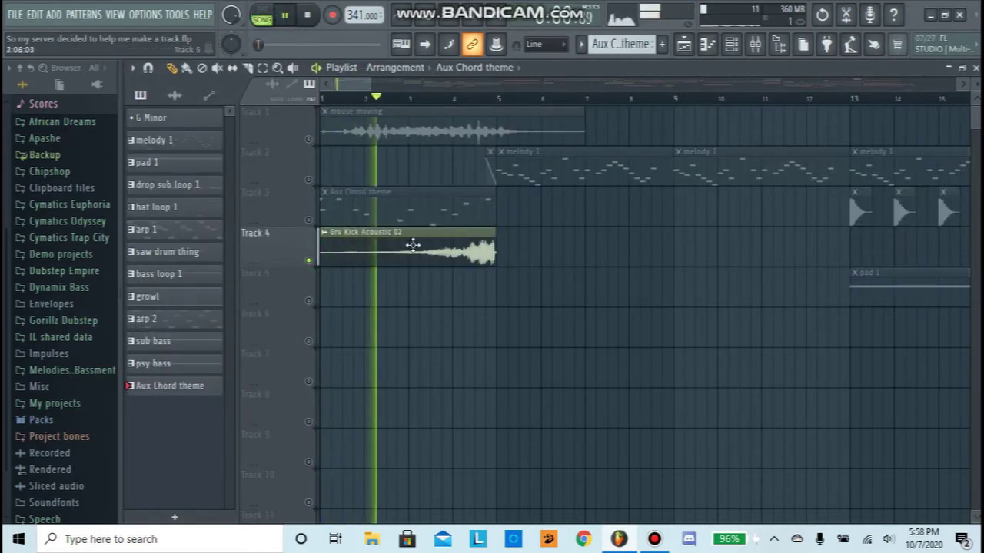
{"action": "key", "text": "space"}
Step: Restore all tracks from solo and play the arrangement from bar 7
{"action": "left_click", "coordinate": [308, 180]}
{"action": "scroll", "coordinate": [499, 107], "scroll_direction": "right", "scroll_amount": 4}
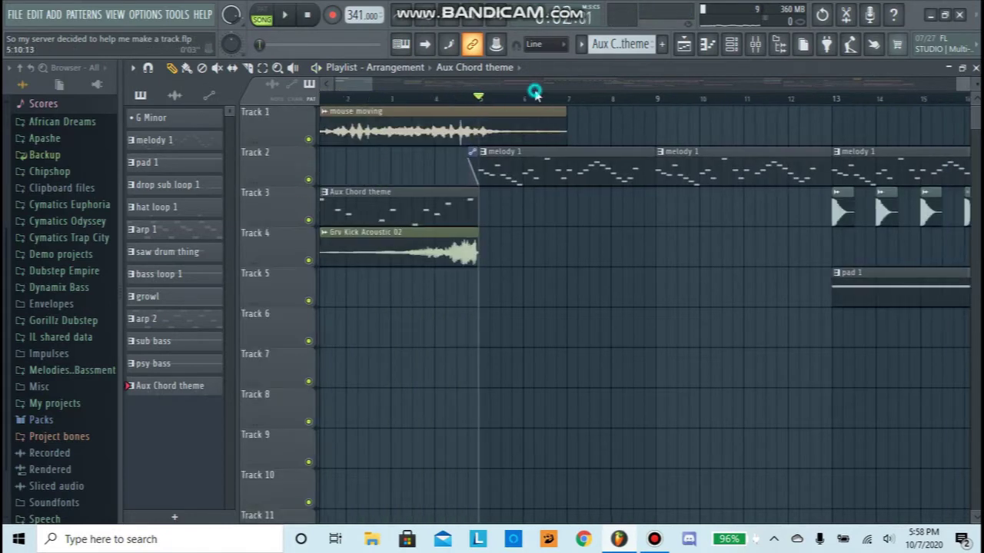
{"action": "left_click", "coordinate": [653, 539]}
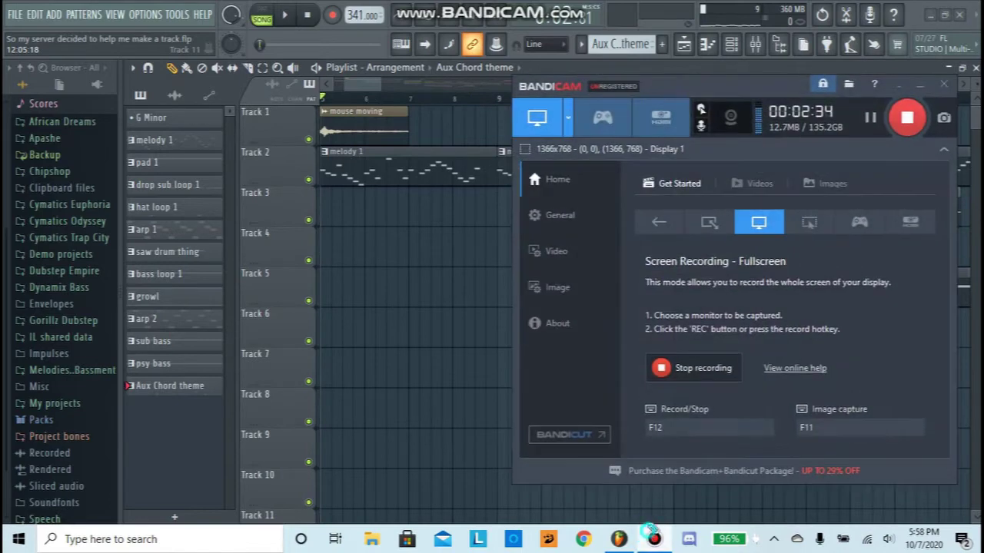
{"action": "left_click", "coordinate": [653, 539]}
{"action": "key", "text": "space"}
{"action": "scroll", "coordinate": [393, 102], "scroll_direction": "right", "scroll_amount": 3}
{"action": "scroll", "coordinate": [394, 102], "scroll_direction": "down", "scroll_amount": 4}
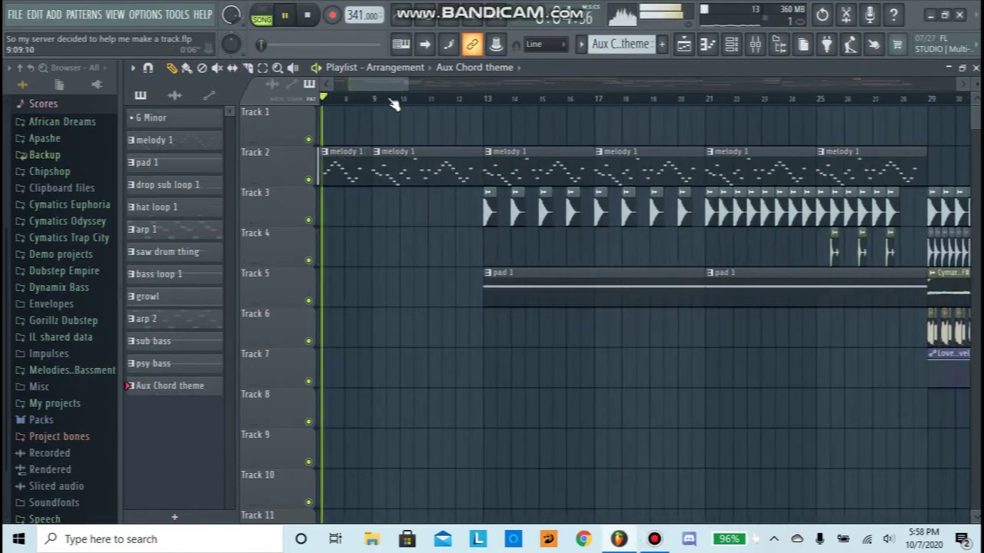
{"action": "key", "text": "space"}
Step: Select the melody 1 pattern and examine the oscillator settings of its 3x Osc channel while playing the pattern
{"action": "left_click", "coordinate": [385, 155]}
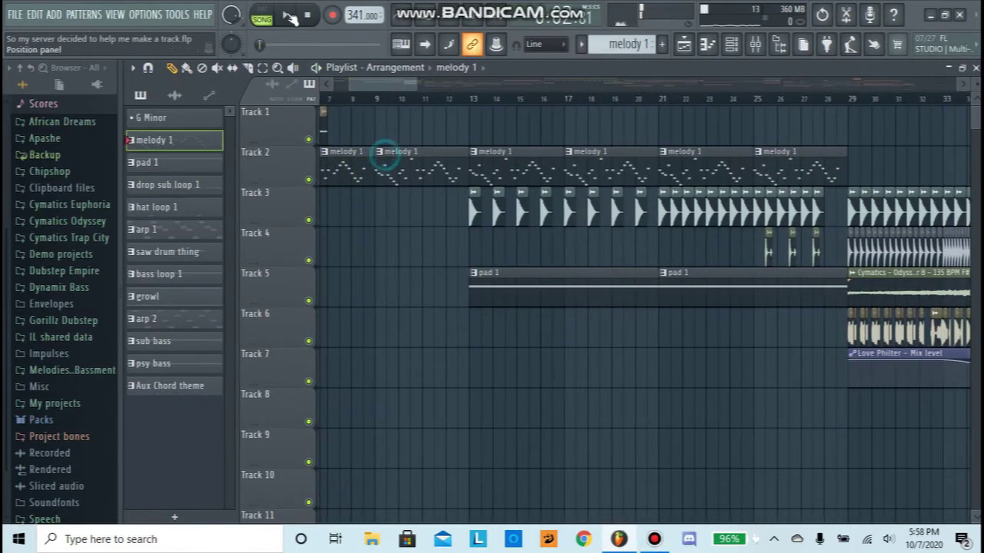
{"action": "left_click", "coordinate": [265, 11]}
{"action": "left_click", "coordinate": [736, 44]}
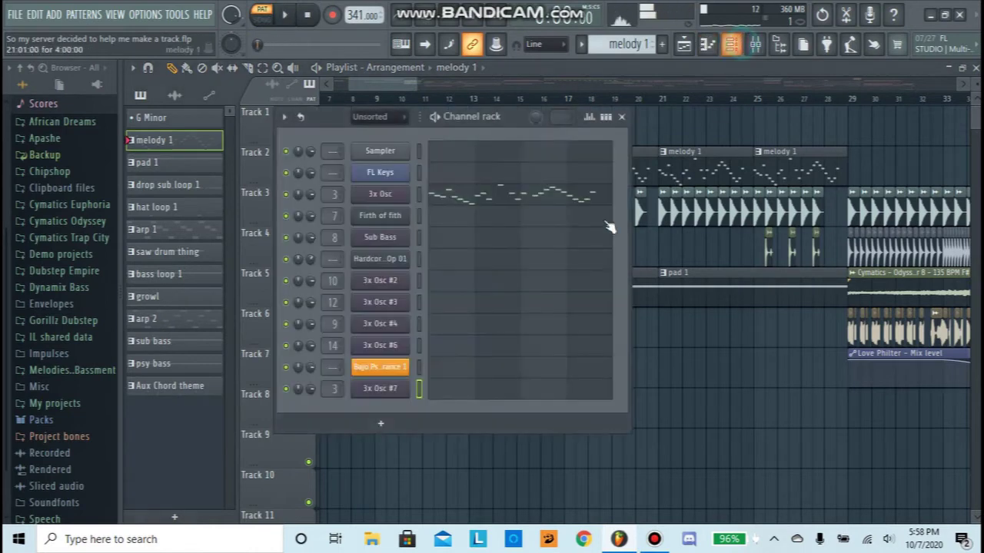
{"action": "left_click", "coordinate": [389, 198]}
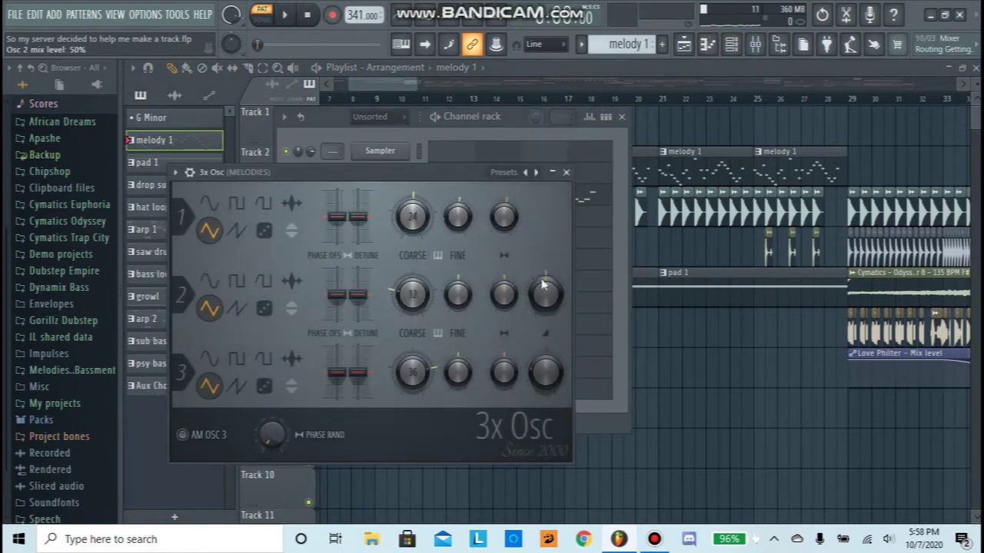
{"action": "key", "text": "space"}
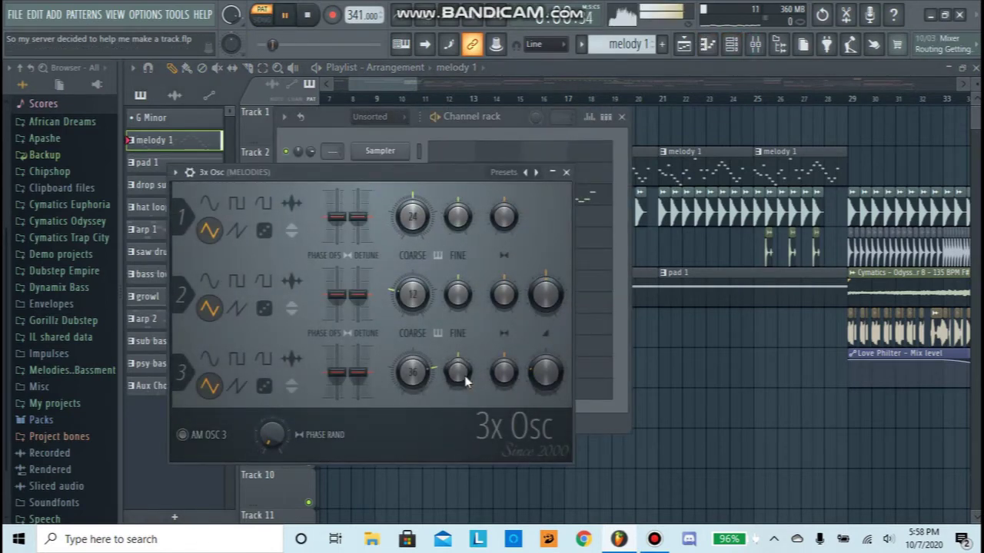
{"action": "left_click", "coordinate": [566, 173]}
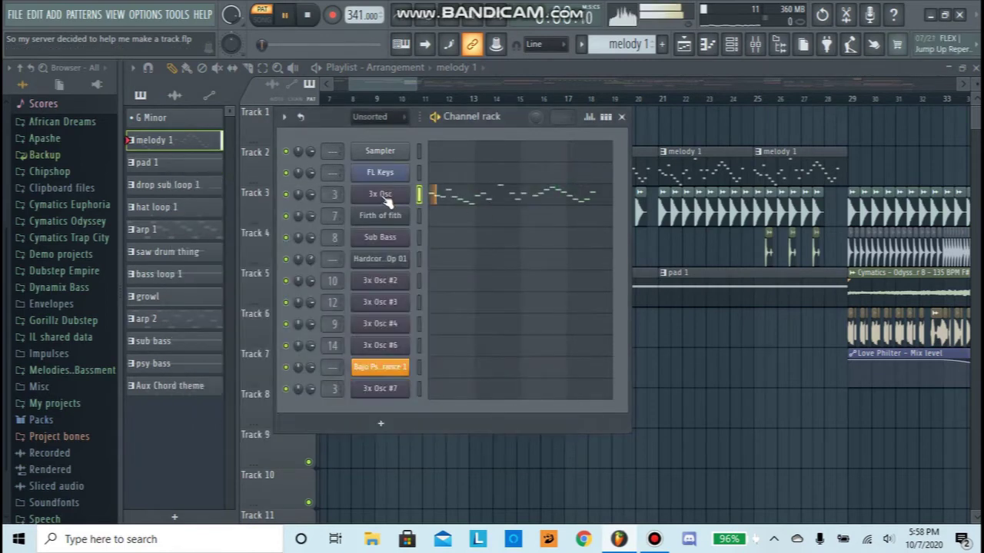
{"action": "left_click", "coordinate": [387, 199]}
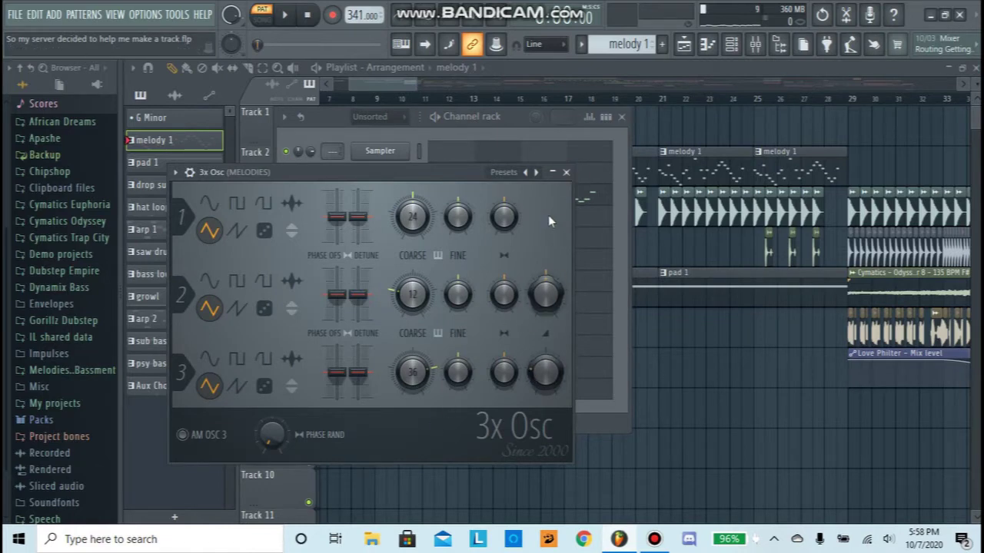
{"action": "left_click", "coordinate": [569, 176]}
Step: Display the 3x Osc melody notes in the piano roll, play them through, and close the piano roll
{"action": "left_click", "coordinate": [533, 198]}
{"action": "scroll", "coordinate": [472, 220], "scroll_direction": "down", "scroll_amount": 5}
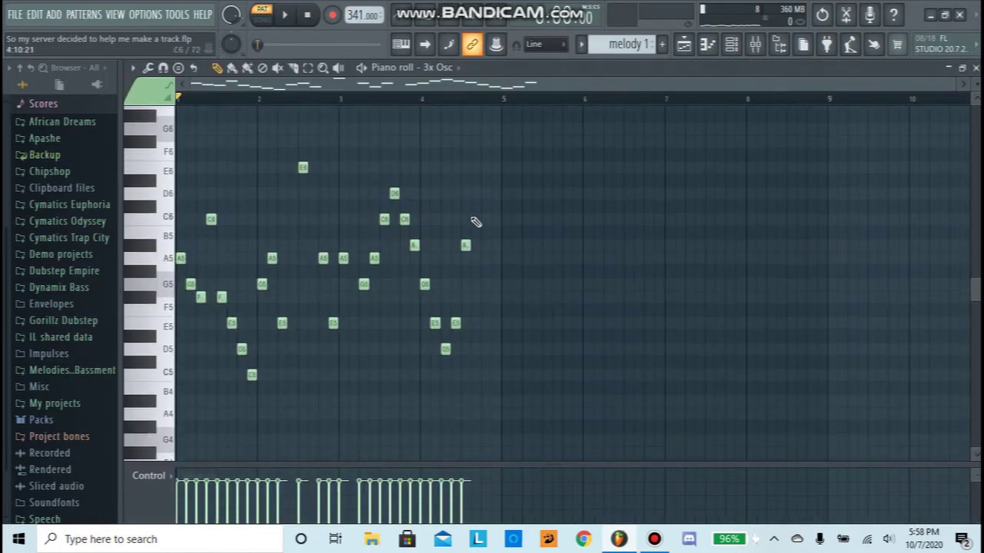
{"action": "scroll", "coordinate": [476, 222], "scroll_direction": "up", "scroll_amount": 2}
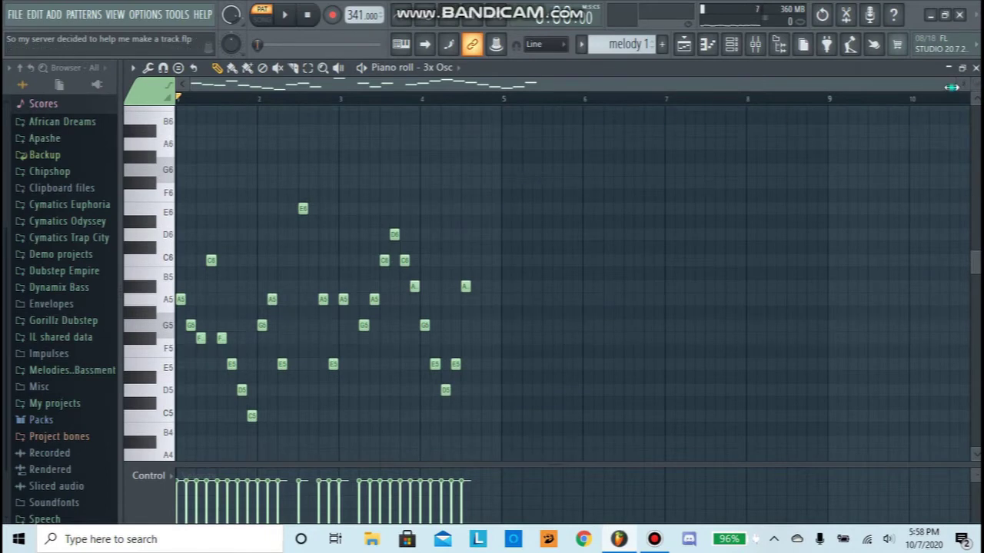
{"action": "left_click_drag", "start_coordinate": [952, 87], "coordinate": [829, 86]}
{"action": "key", "text": "space"}
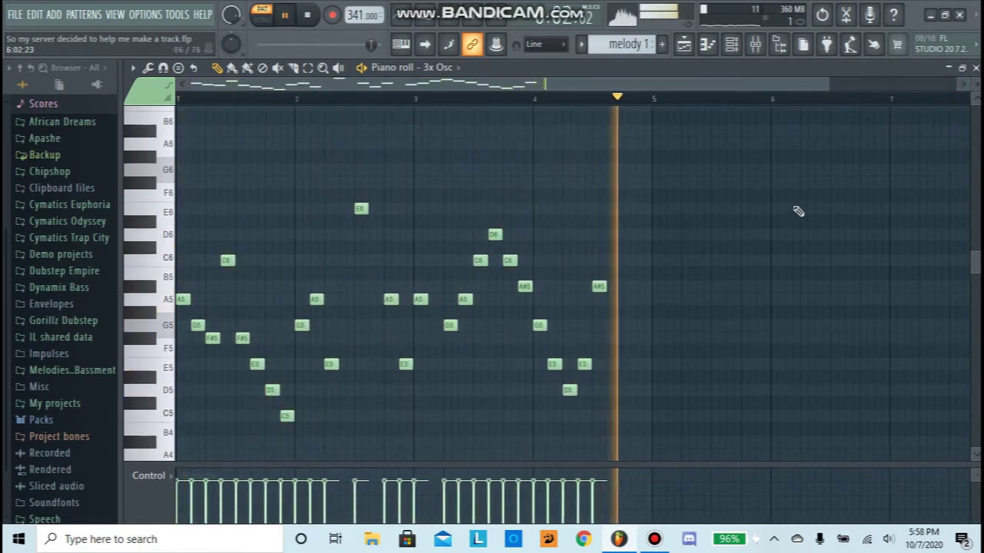
{"action": "key", "text": "space"}
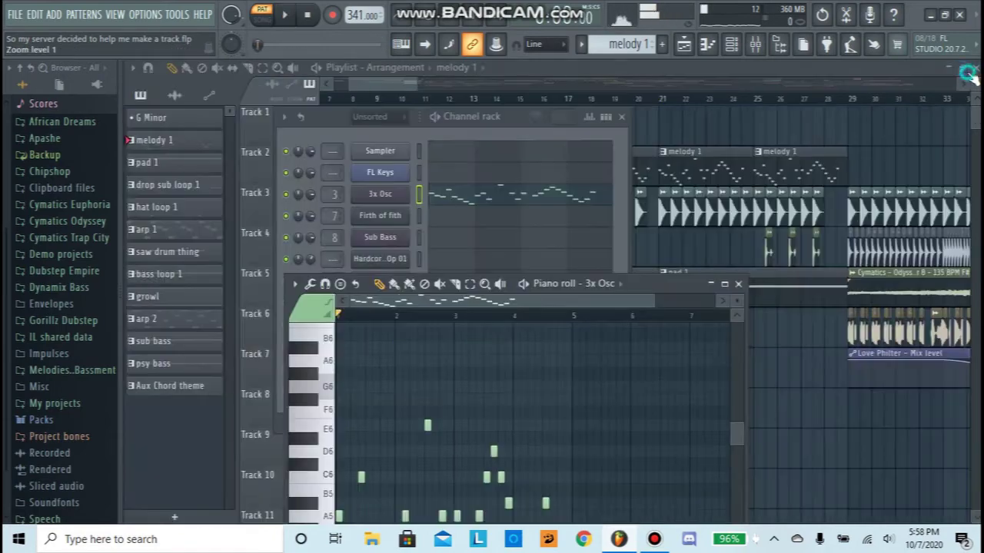
{"action": "left_click", "coordinate": [726, 283]}
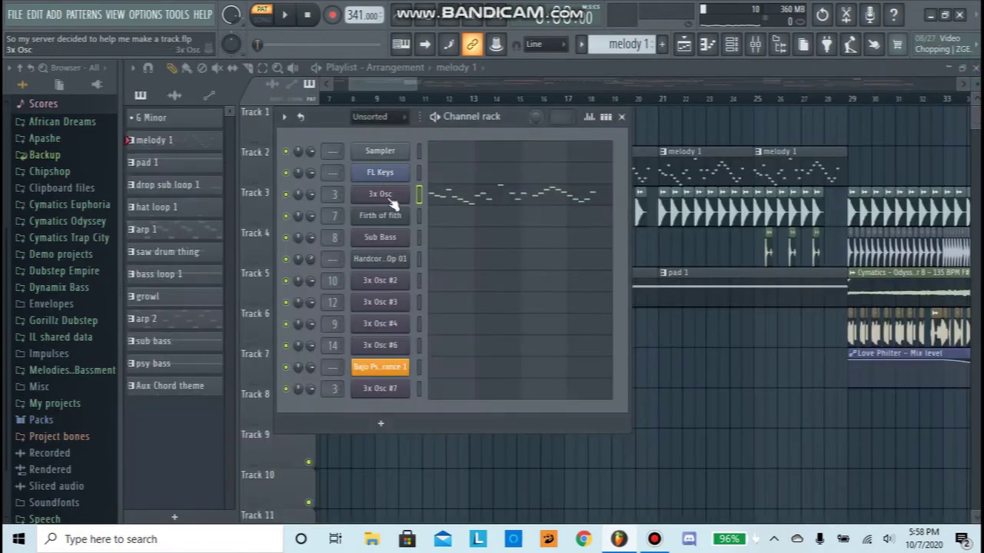
Step: Review the effect chain on the MELODIES mixer track while briefly playing melody 1, and return to the playlist
{"action": "left_click", "coordinate": [756, 44]}
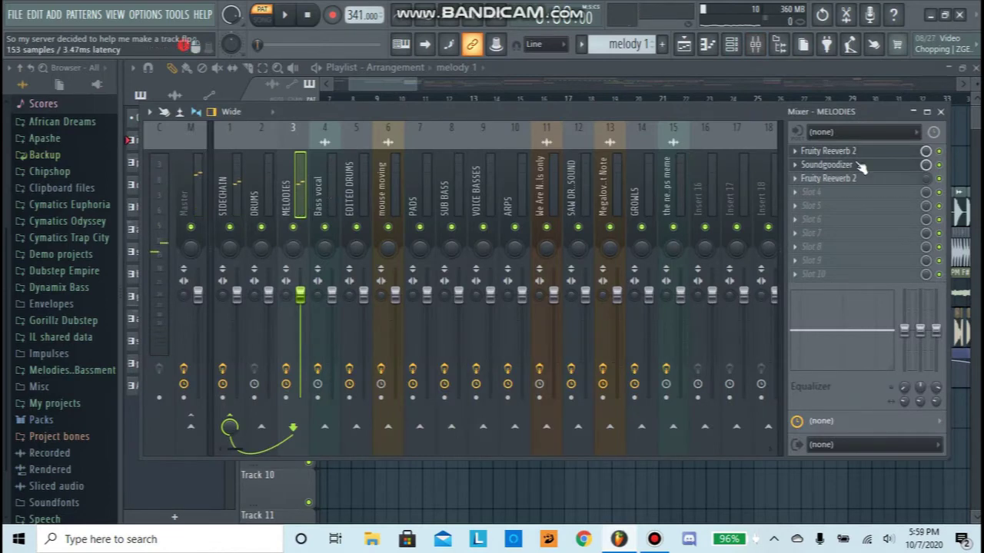
{"action": "key", "text": "space"}
{"action": "key", "text": "space"}
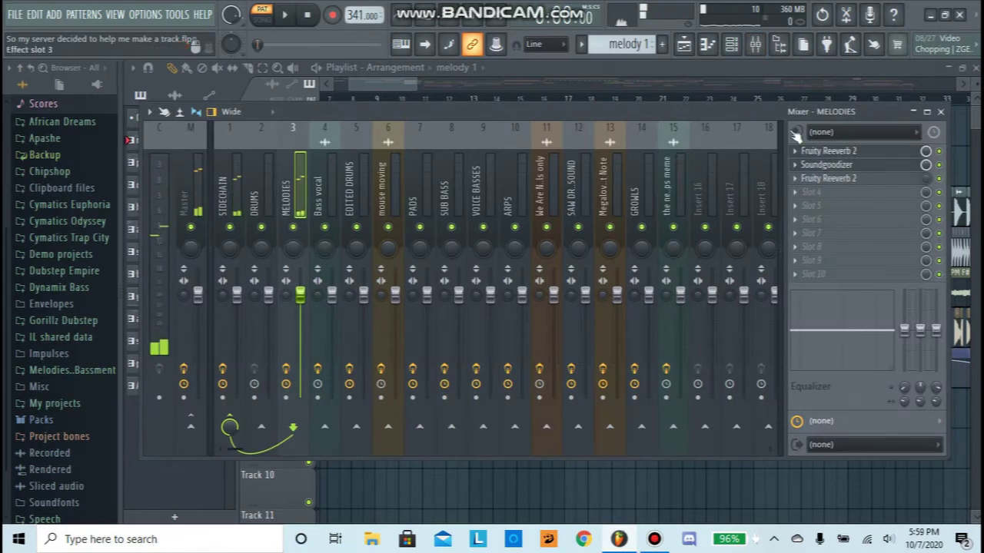
{"action": "left_click", "coordinate": [402, 86]}
Step: Select the pad 1 pattern from its clip on Track 5 and play it
{"action": "left_click_drag", "start_coordinate": [399, 90], "coordinate": [422, 91]}
{"action": "left_click", "coordinate": [340, 85]}
{"action": "left_click", "coordinate": [409, 263]}
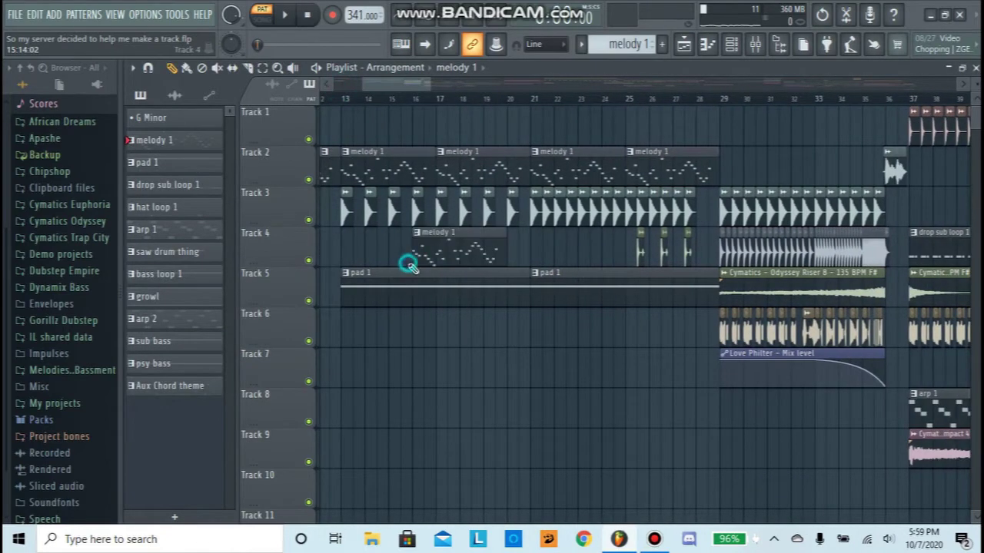
{"action": "right_click", "coordinate": [434, 261]}
{"action": "left_click", "coordinate": [364, 276]}
{"action": "key", "text": "space"}
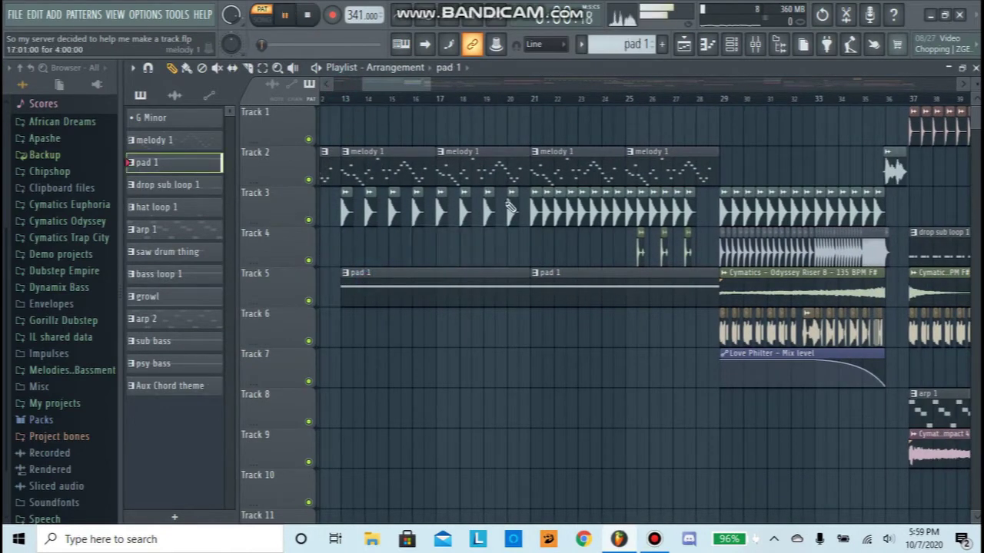
Step: Examine the Firth of fith instrument channel used by pad 1 in the channel rack
{"action": "left_click", "coordinate": [727, 44]}
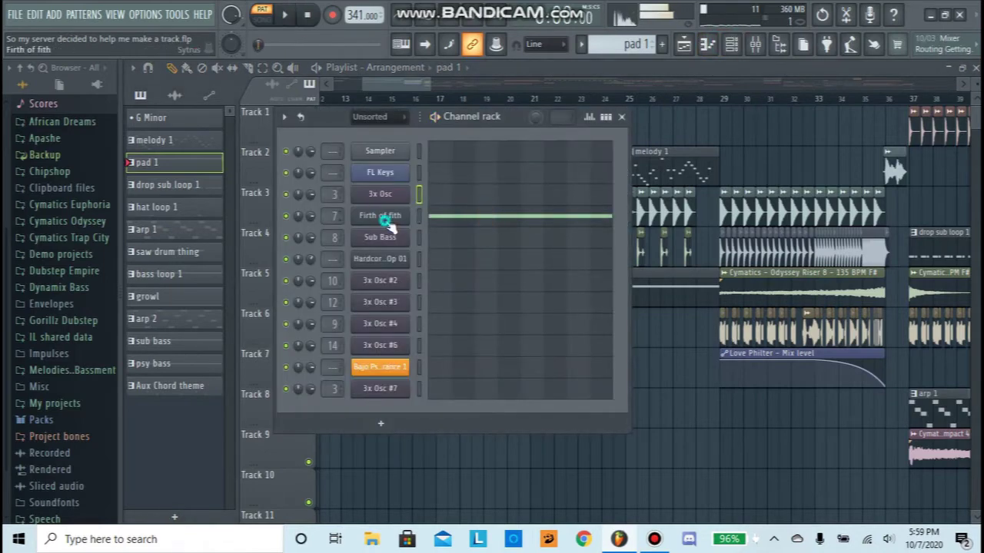
{"action": "left_click", "coordinate": [384, 222]}
{"action": "key", "text": "space"}
{"action": "left_click", "coordinate": [803, 172]}
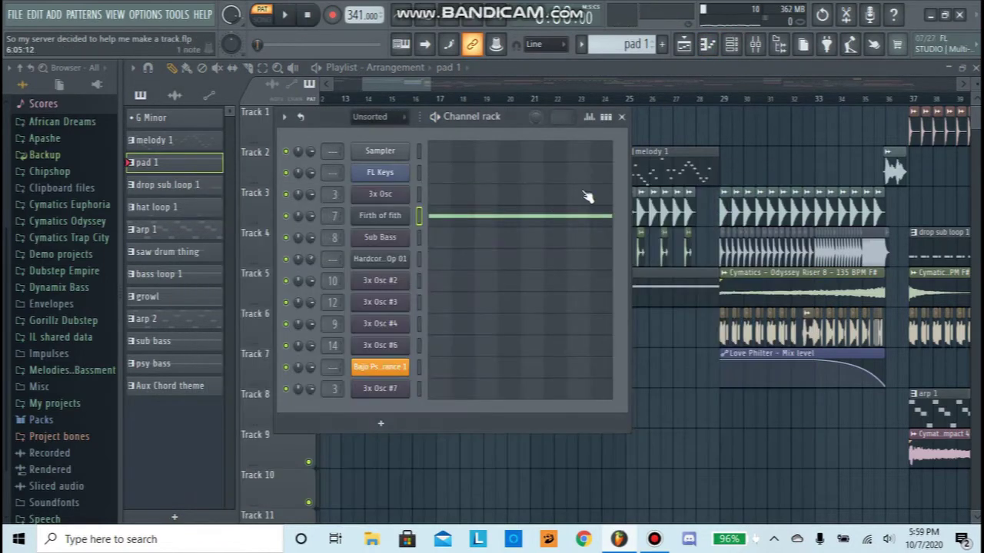
Step: Examine the Fruity parametric EQ 2 and Soundgoodizer effects on the PADS mixer track
{"action": "left_click", "coordinate": [755, 46]}
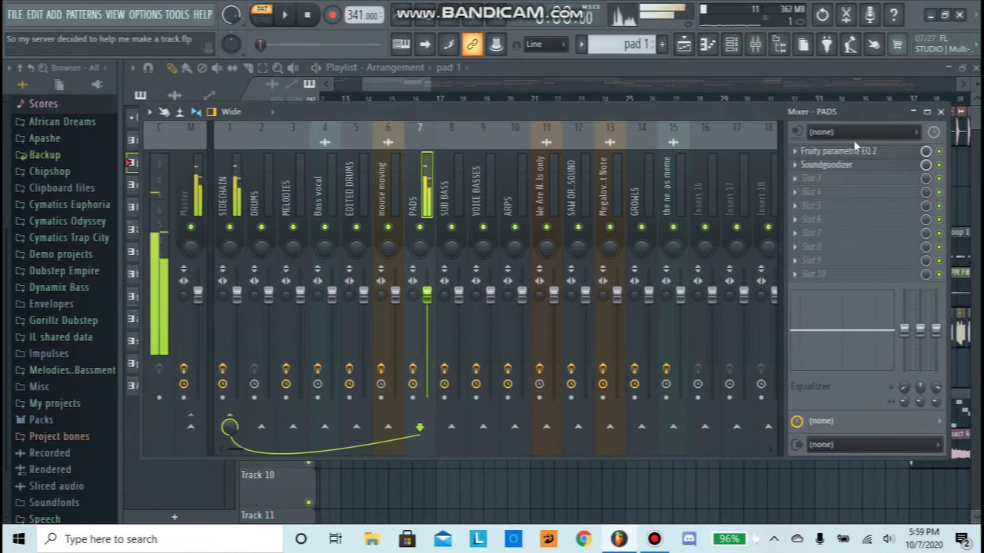
{"action": "left_click", "coordinate": [859, 151]}
{"action": "left_click_drag", "start_coordinate": [305, 311], "coordinate": [246, 301]}
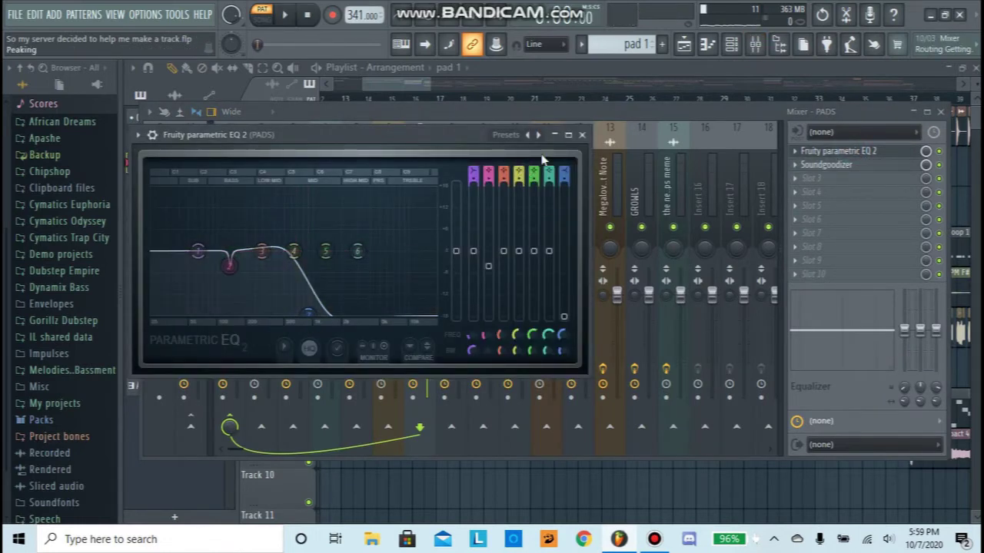
{"action": "left_click", "coordinate": [863, 166]}
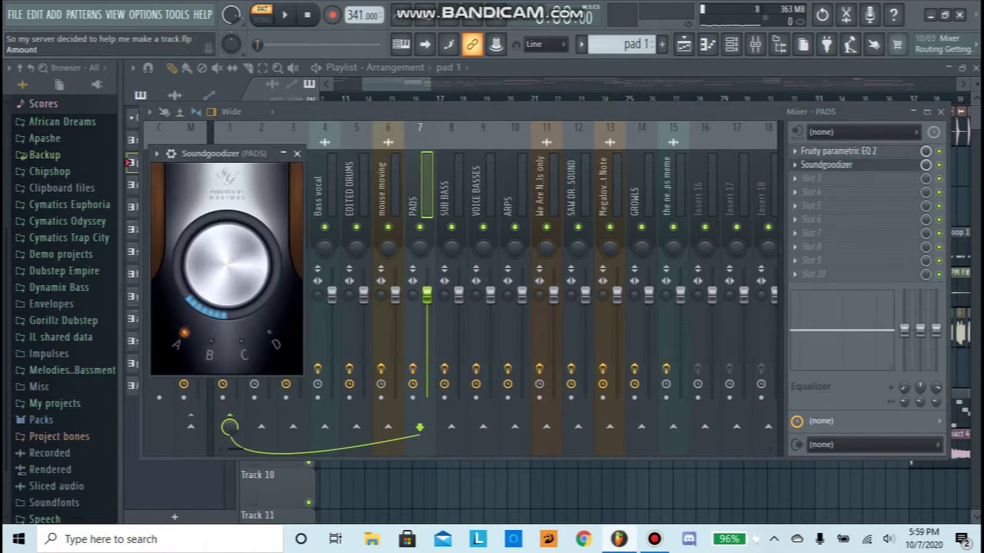
Step: Return to the playlist and play the full arrangement in song mode from bar 25
{"action": "left_click", "coordinate": [422, 90]}
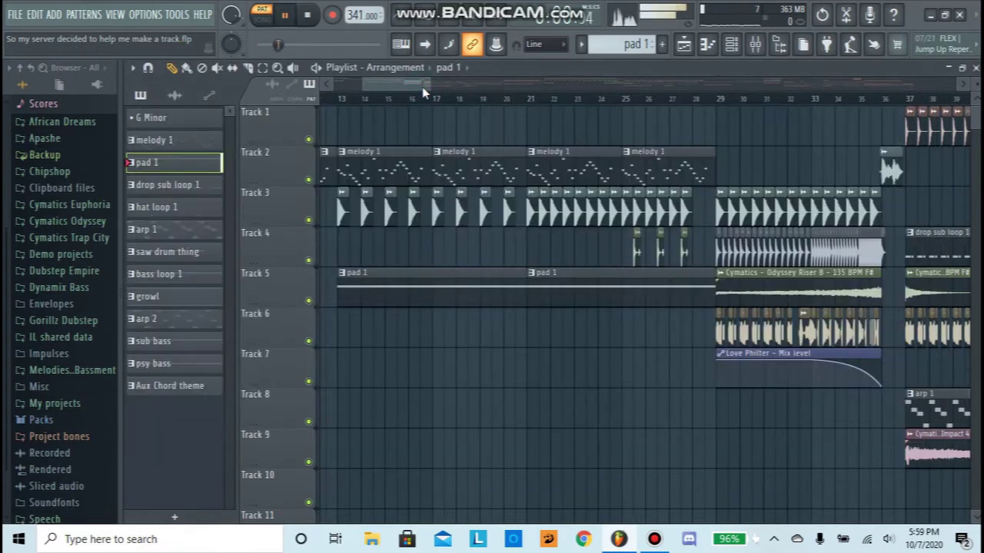
{"action": "left_click_drag", "start_coordinate": [422, 90], "coordinate": [399, 90]}
{"action": "key", "text": "space"}
{"action": "left_click", "coordinate": [341, 101]}
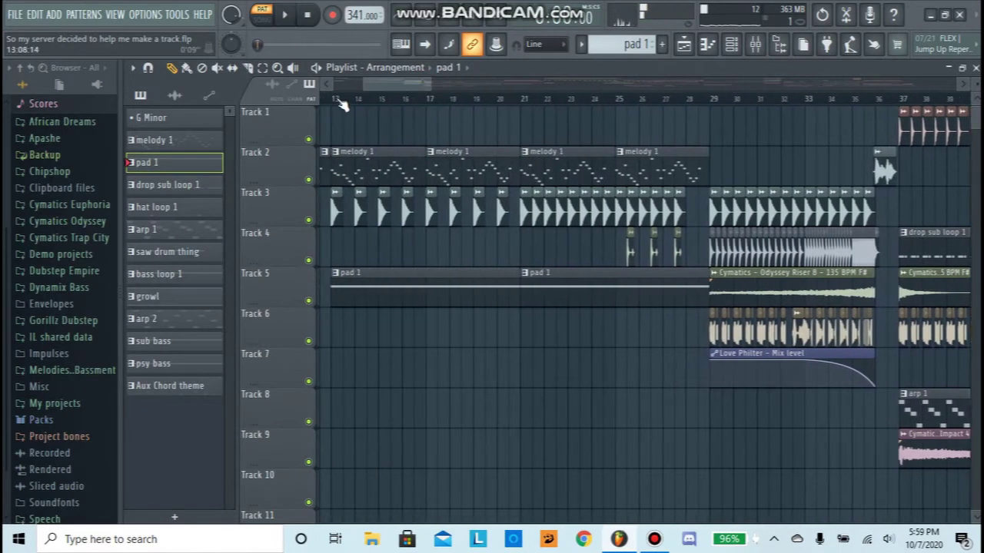
{"action": "key", "text": "space"}
{"action": "left_click", "coordinate": [617, 100]}
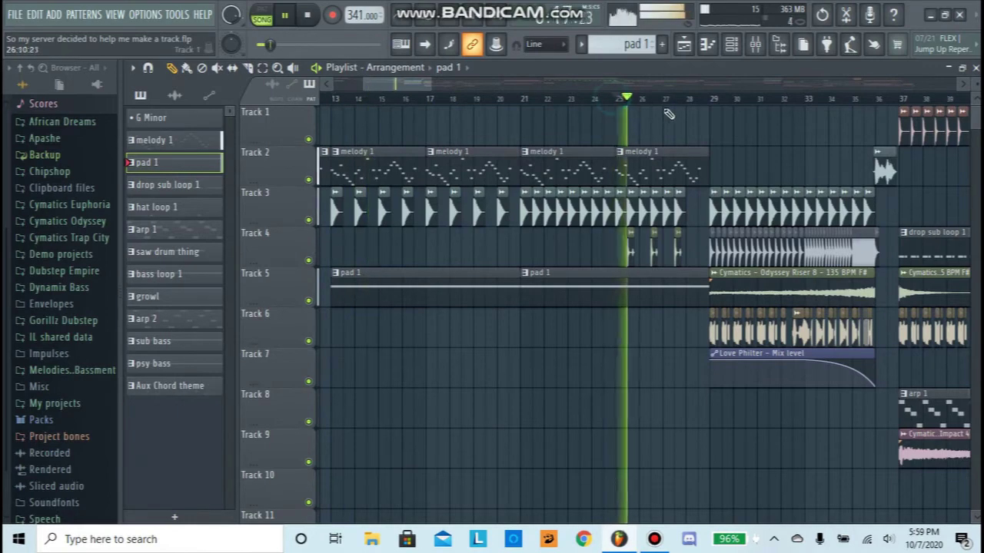
{"action": "scroll", "coordinate": [702, 99], "scroll_direction": "up", "scroll_amount": 3}
{"action": "key", "text": "space"}
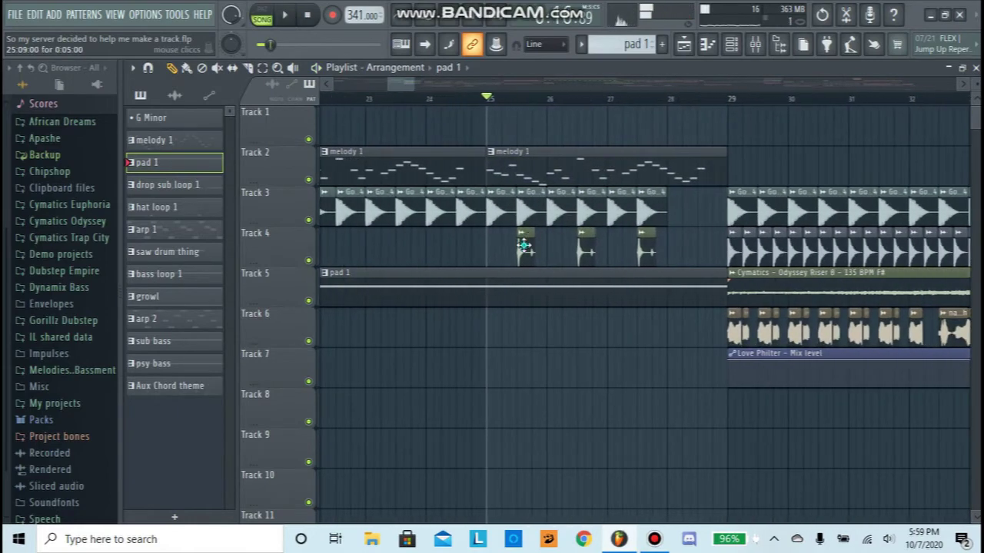
Step: List the project's audio clips, solo Track 4, and play its mouse cliccs clips from bar 25
{"action": "left_click", "coordinate": [175, 95]}
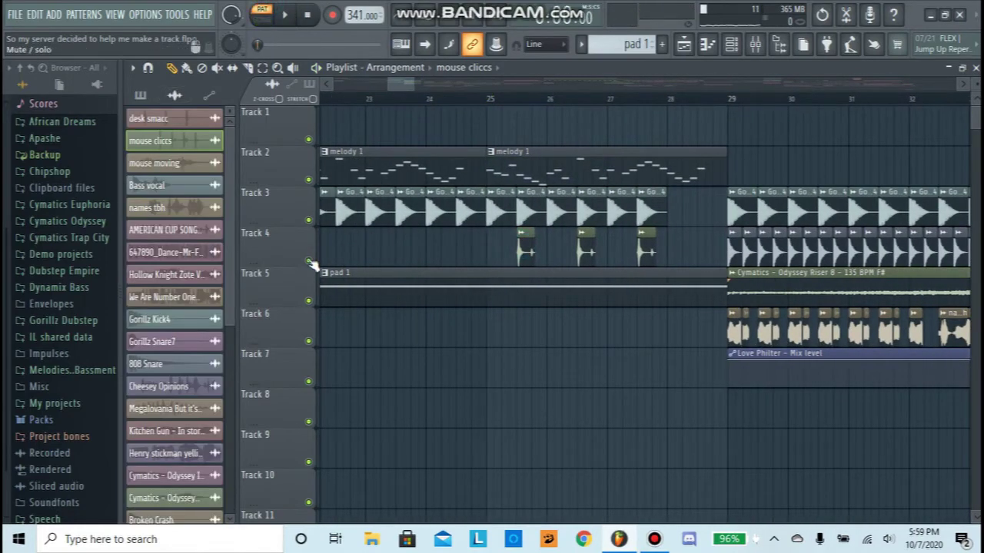
{"action": "right_click", "coordinate": [309, 262]}
{"action": "left_click", "coordinate": [490, 99]}
{"action": "key", "text": "space"}
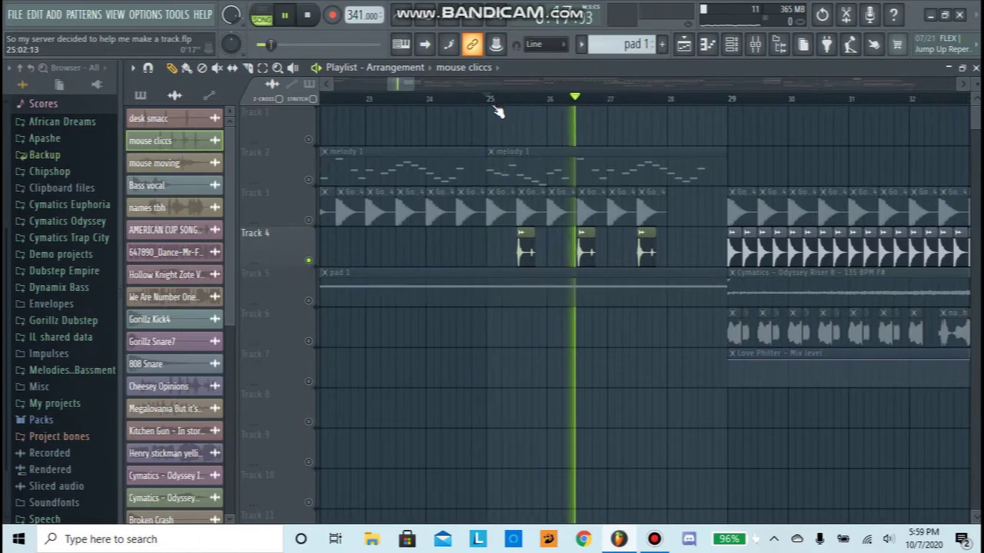
{"action": "key", "text": "space"}
Step: Examine the mouse cliccs sample's channel settings and audition its waveform
{"action": "left_click", "coordinate": [187, 147]}
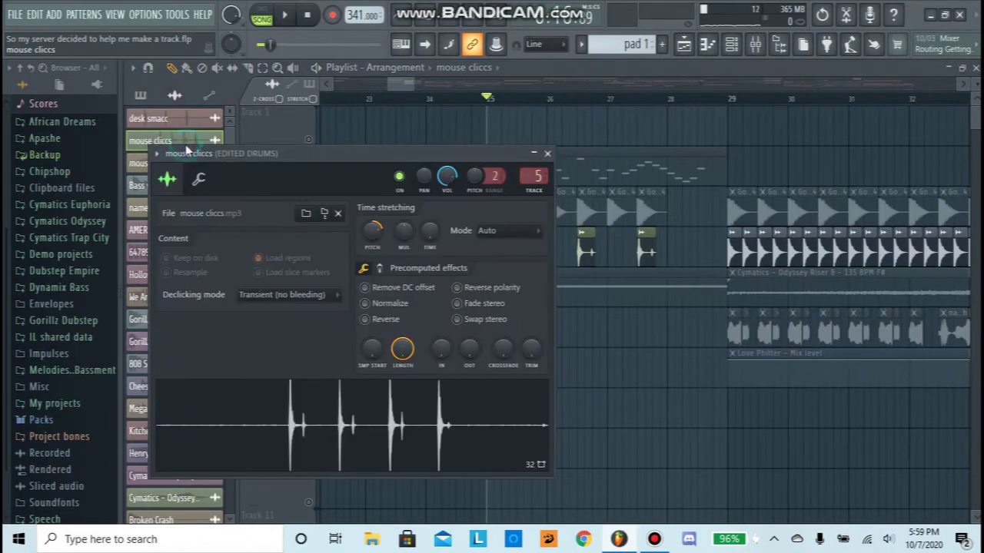
{"action": "left_click", "coordinate": [434, 420]}
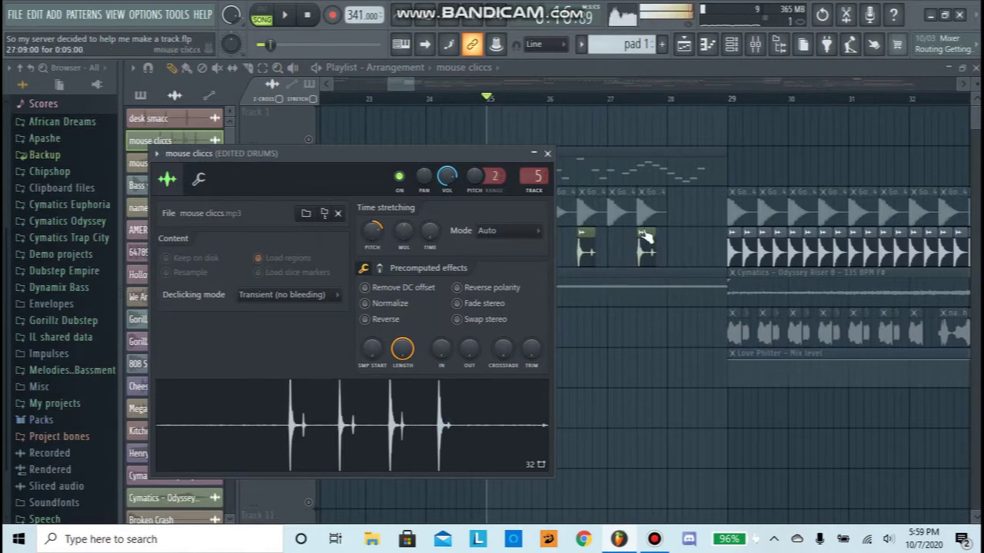
{"action": "scroll", "coordinate": [505, 100], "scroll_direction": "down", "scroll_amount": 3}
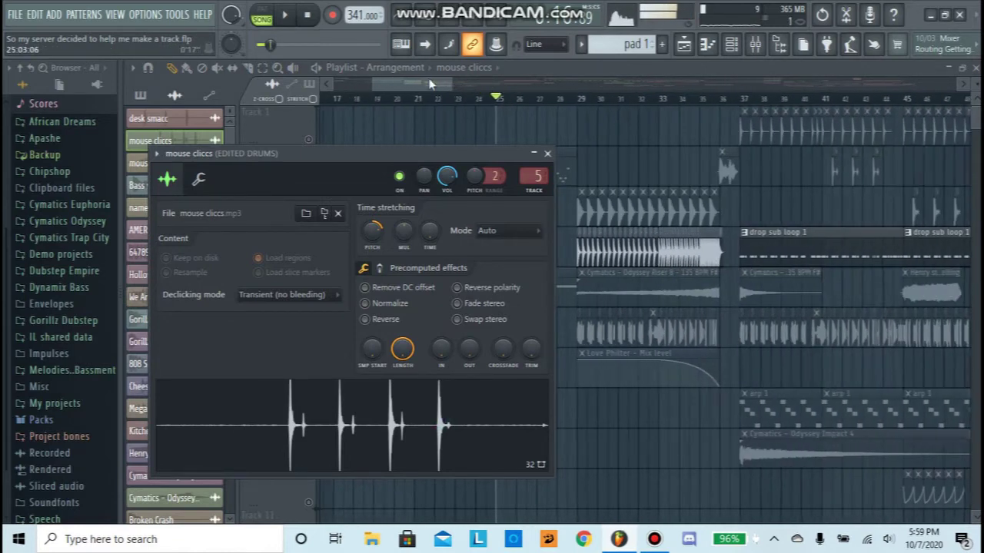
Step: Play the mouse cliccs clips with the EDITED DRUMS mixer track's effects bypassed and switched back on for comparison
{"action": "left_click", "coordinate": [429, 81]}
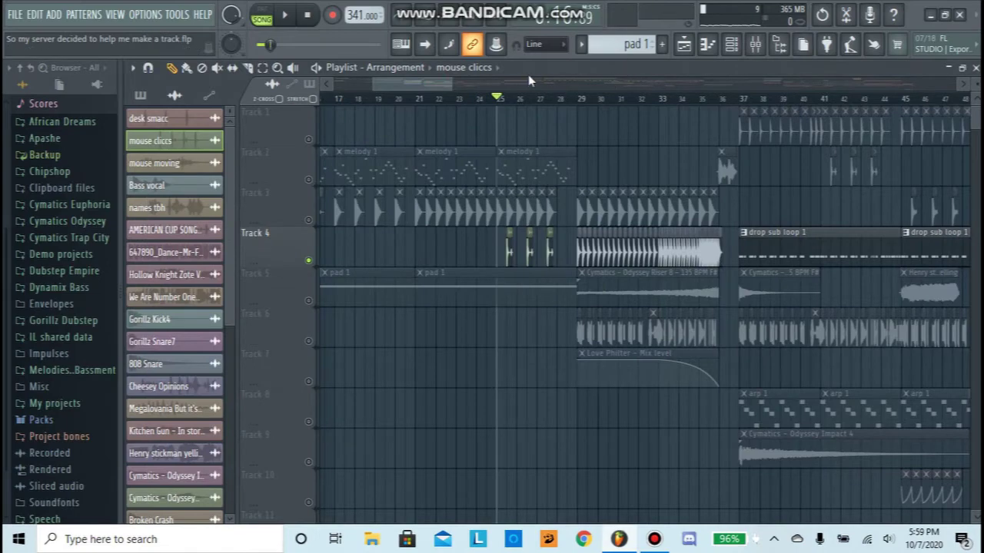
{"action": "left_click", "coordinate": [754, 47]}
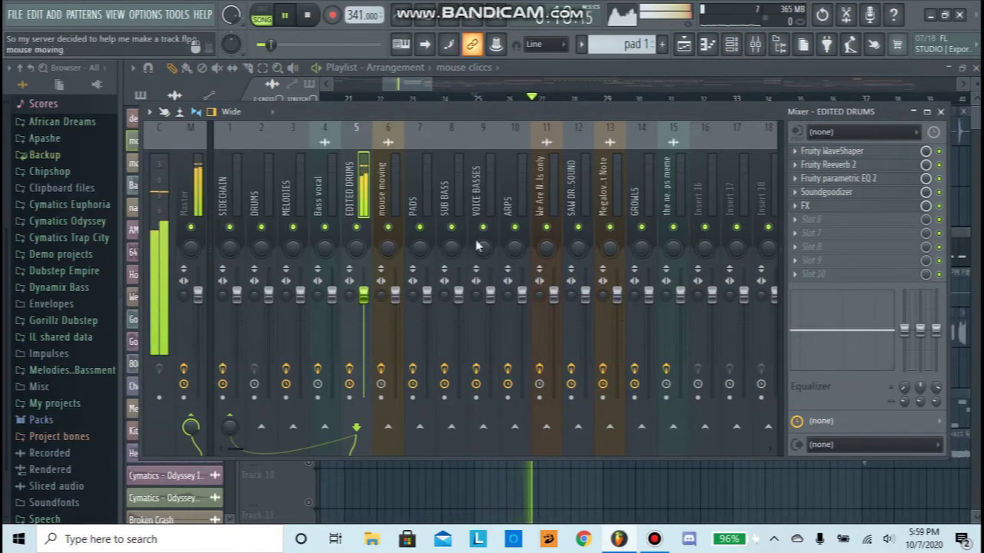
{"action": "key", "text": "space"}
{"action": "key", "text": "space"}
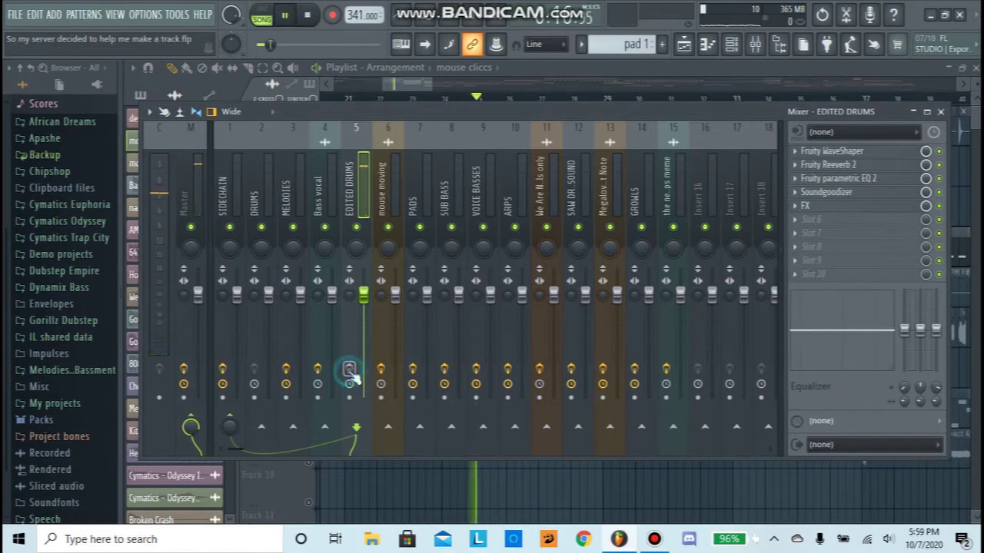
{"action": "left_click", "coordinate": [349, 369]}
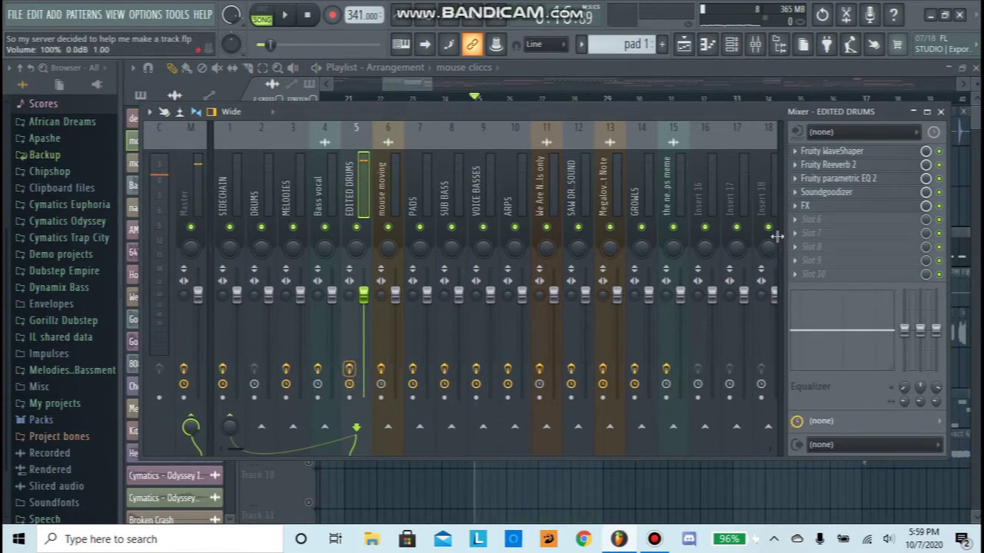
Step: Examine the Fruity WaveShaper curve and the Fruity Reeverb 2 settings on the EDITED DRUMS mixer track
{"action": "left_click", "coordinate": [850, 166]}
{"action": "left_click", "coordinate": [832, 151]}
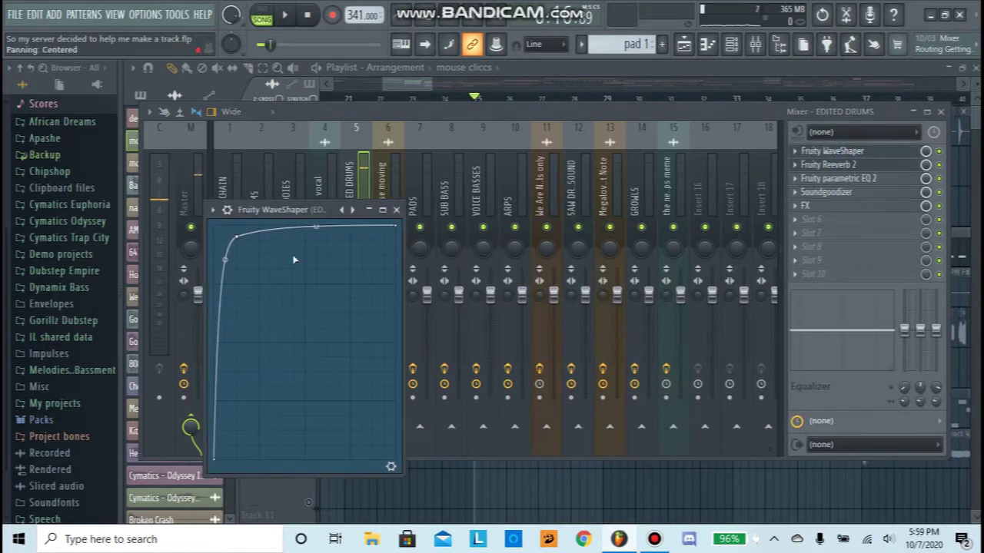
{"action": "left_click", "coordinate": [397, 210]}
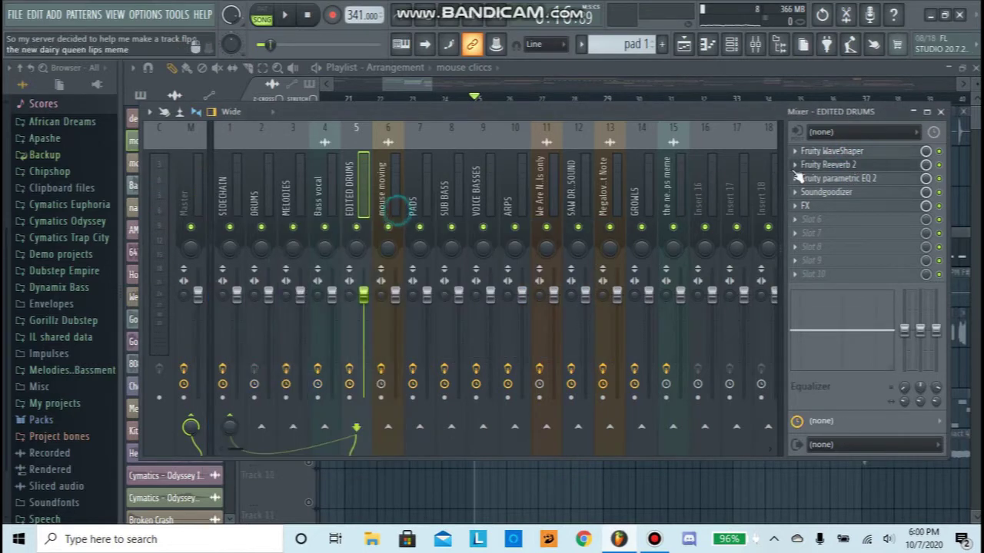
{"action": "left_click", "coordinate": [851, 165]}
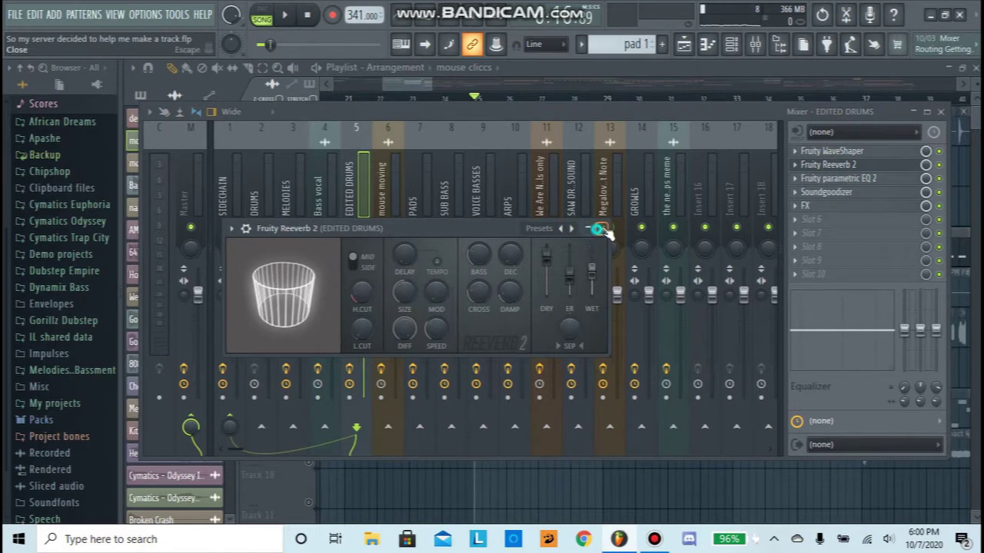
{"action": "left_click", "coordinate": [602, 229]}
Step: Examine the Fruity parametric EQ 2, Soundgoodizer and FX effects on the EDITED DRUMS mixer track
{"action": "left_click", "coordinate": [814, 177]}
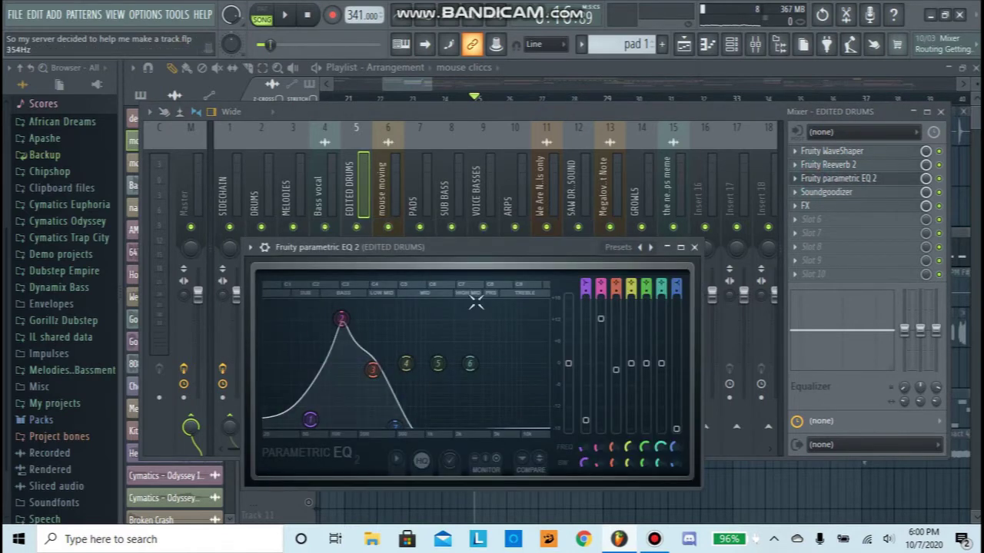
{"action": "left_click", "coordinate": [695, 247]}
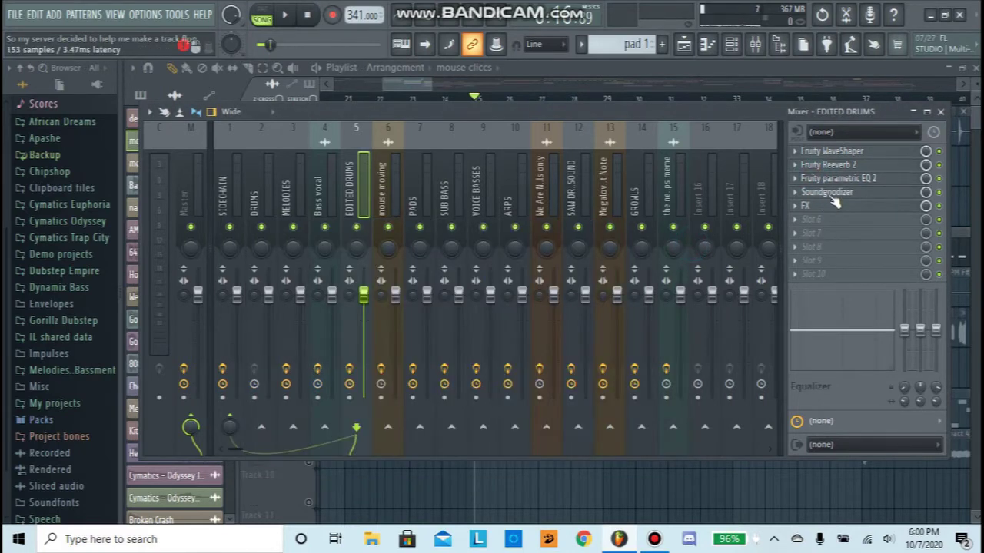
{"action": "left_click", "coordinate": [829, 193]}
{"action": "left_click", "coordinate": [409, 267]}
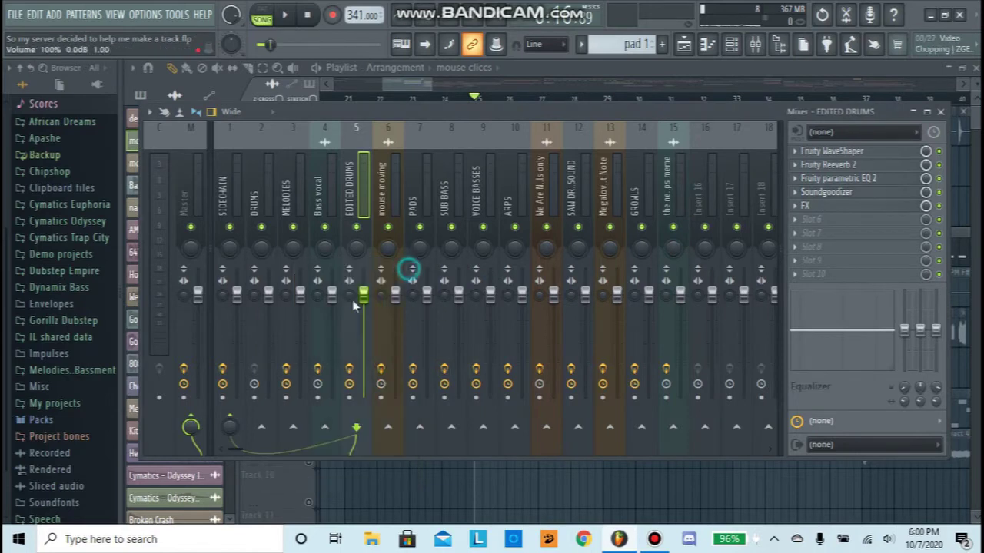
{"action": "left_click", "coordinate": [813, 206]}
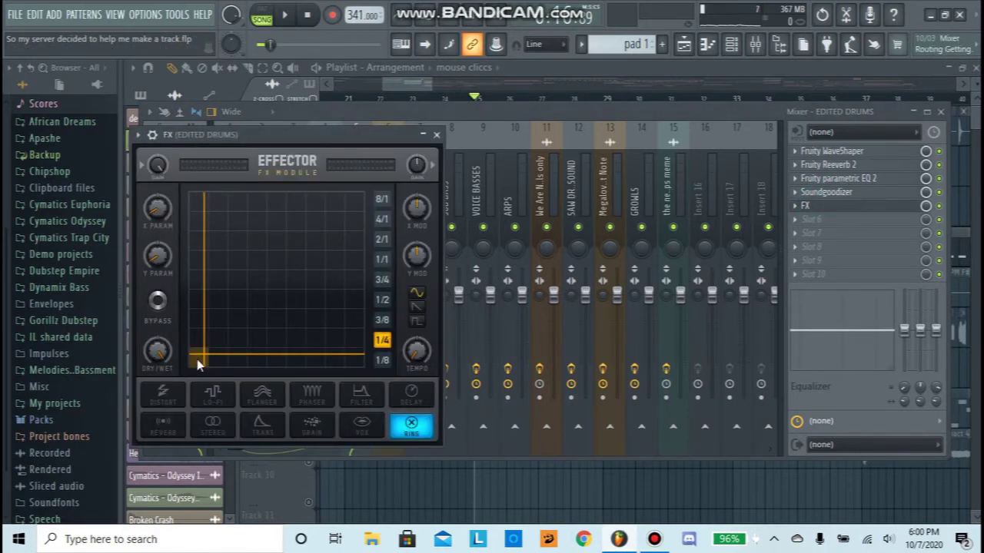
{"action": "key", "text": "space"}
{"action": "left_click", "coordinate": [436, 136]}
Step: Unsolo Track 4 in the playlist and play the full arrangement from bar 29
{"action": "mouse_move", "coordinate": [415, 83]}
{"action": "left_mouse_down"}
{"action": "mouse_move", "coordinate": [432, 84]}
{"action": "mouse_move", "coordinate": [422, 84]}
{"action": "left_mouse_up"}
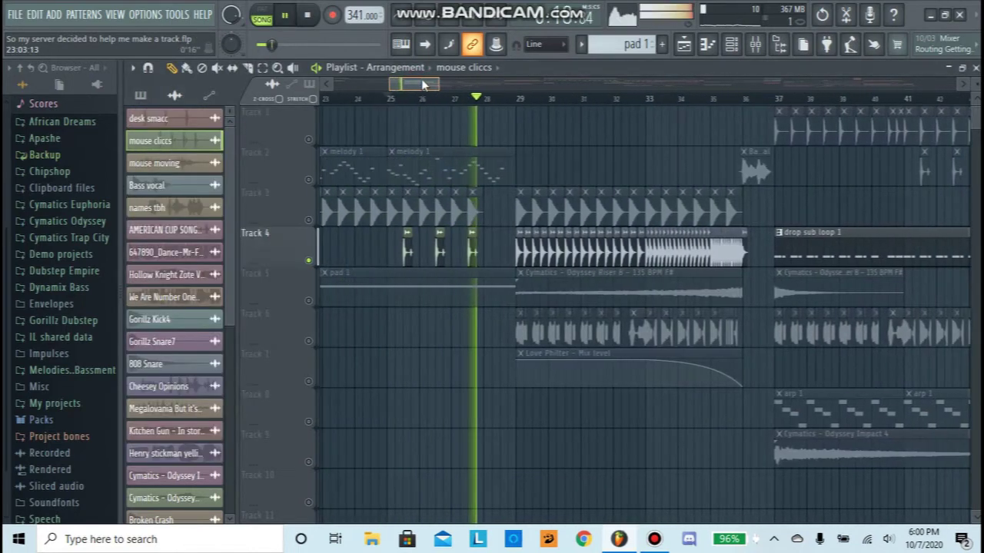
{"action": "key", "text": "space"}
{"action": "right_click", "coordinate": [310, 302]}
{"action": "right_click", "coordinate": [310, 301]}
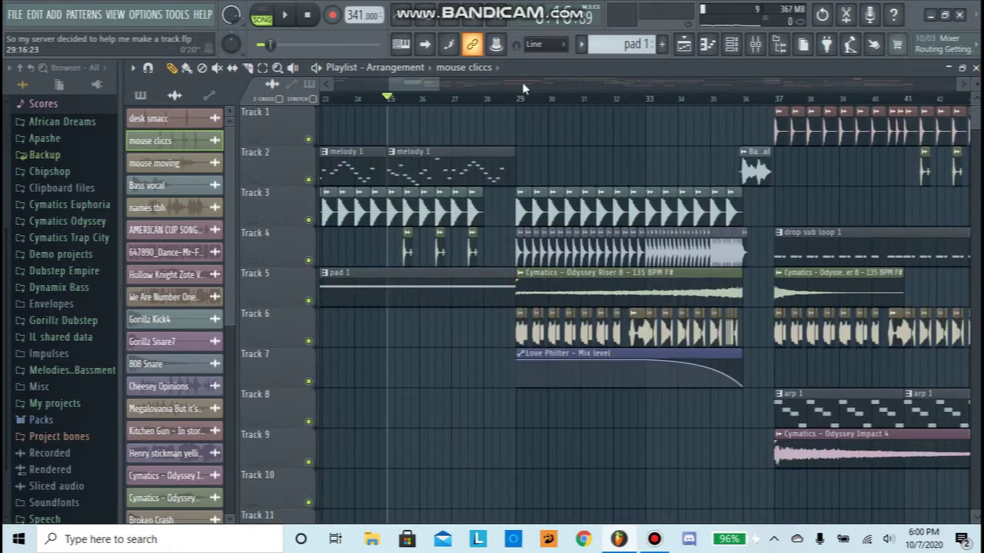
{"action": "left_click", "coordinate": [521, 100]}
{"action": "key", "text": "space"}
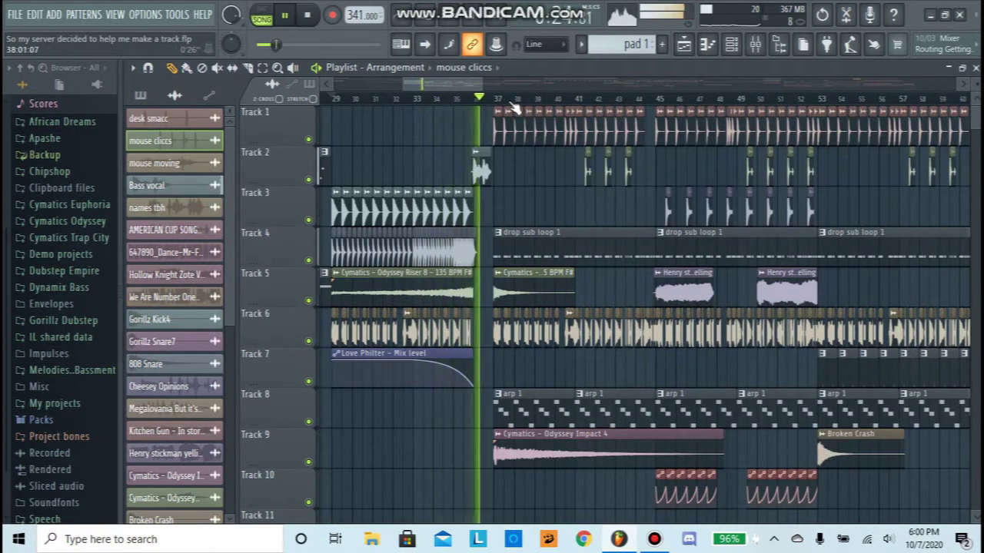
{"action": "key", "text": "space"}
Step: Move the playhead to bar 36, solo Track 2 and examine the Bass vocal clip's channel settings
{"action": "left_click", "coordinate": [476, 100]}
{"action": "scroll", "coordinate": [477, 100], "scroll_direction": "up", "scroll_amount": 2}
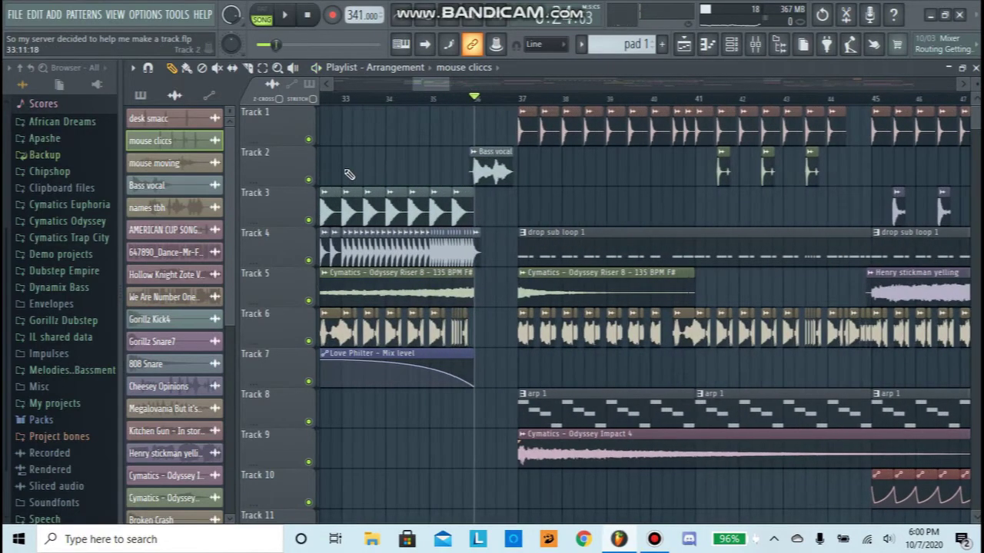
{"action": "right_click", "coordinate": [308, 179]}
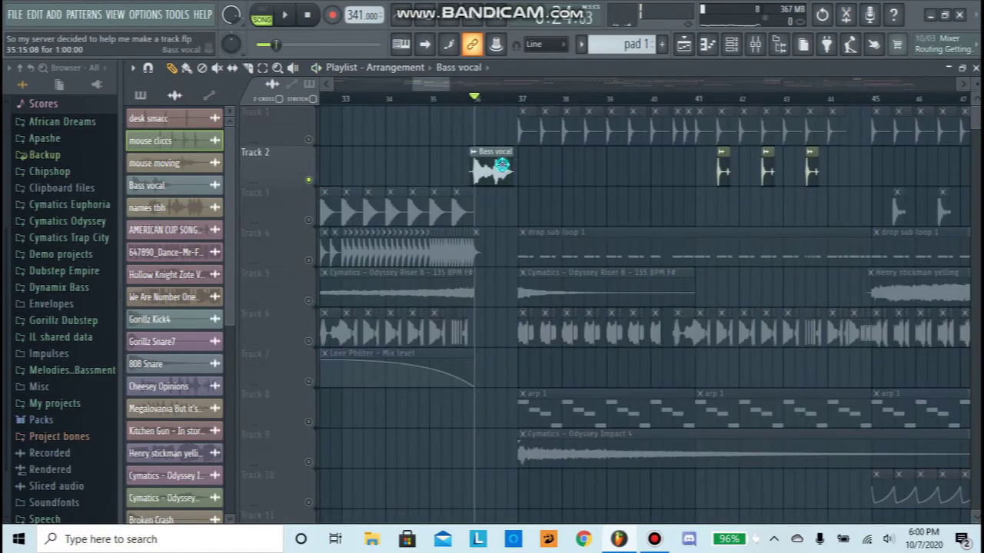
{"action": "double_click", "coordinate": [501, 165]}
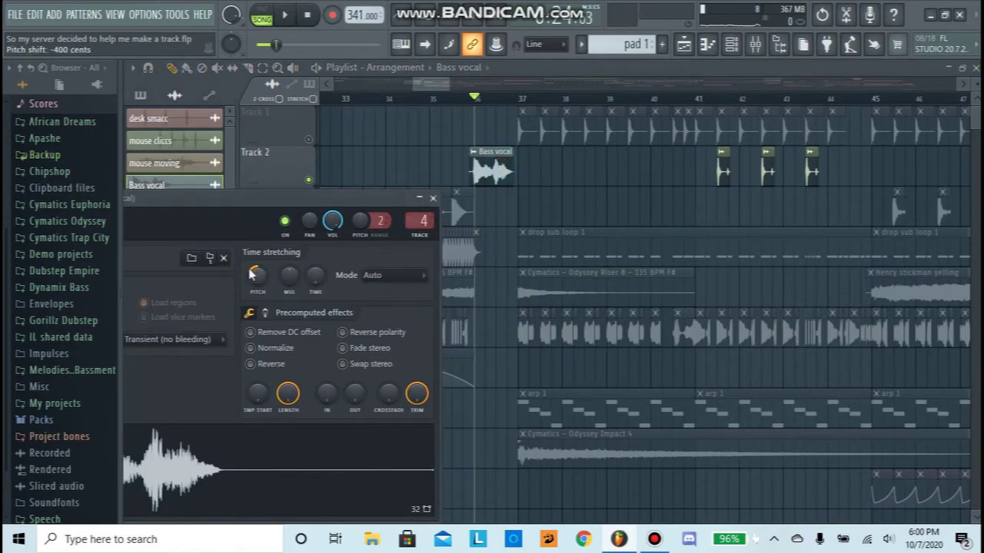
{"action": "left_click", "coordinate": [432, 198]}
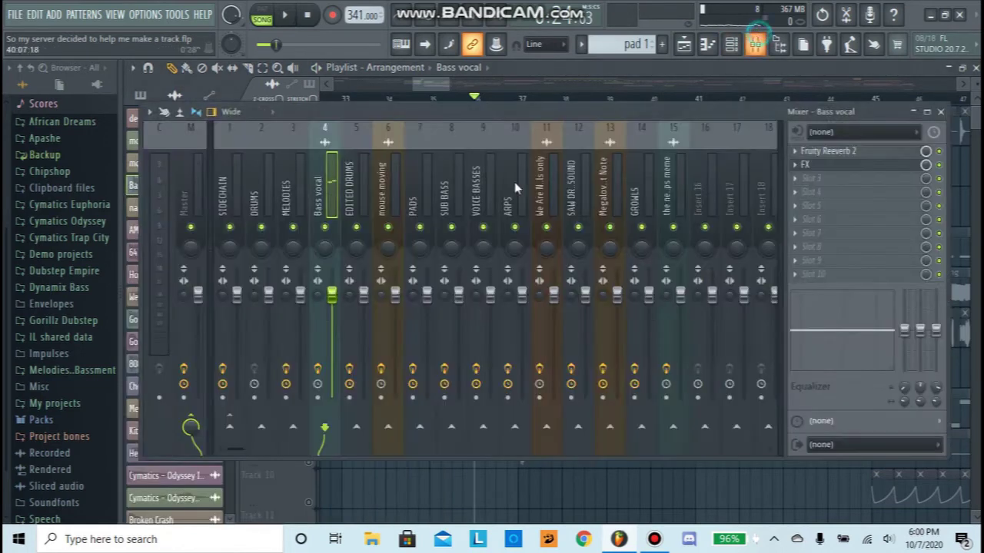
Step: Audition the Bass vocal clip and examine the FX and Fruity Reeverb 2 effects on its mixer track
{"action": "left_click", "coordinate": [755, 44]}
{"action": "key", "text": "space"}
{"action": "key", "text": "space"}
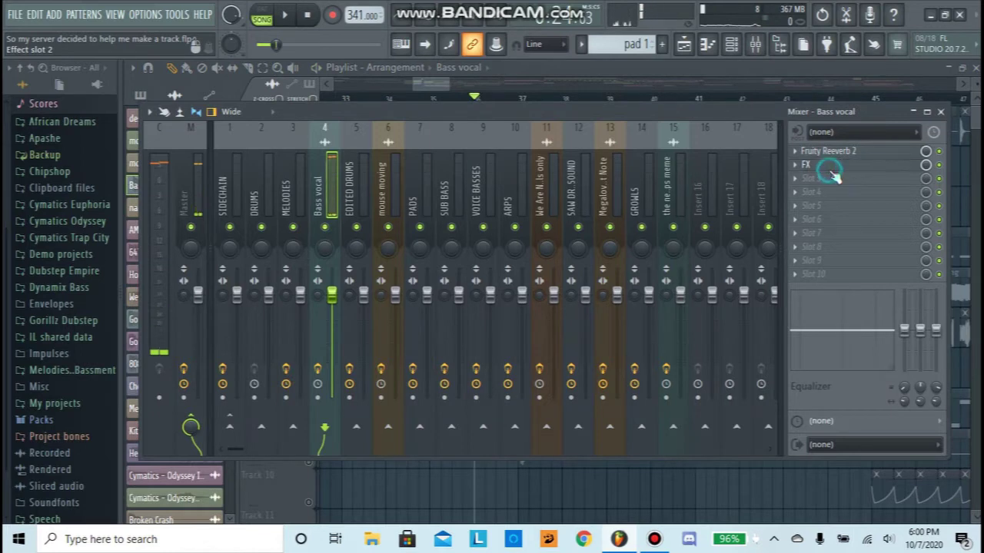
{"action": "left_click", "coordinate": [824, 166]}
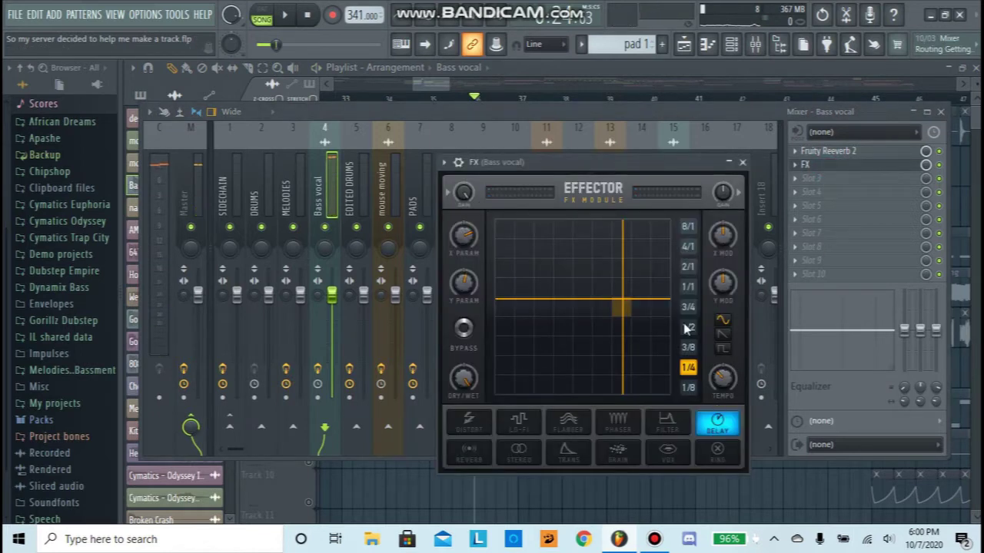
{"action": "left_click", "coordinate": [742, 162]}
{"action": "left_click", "coordinate": [826, 151]}
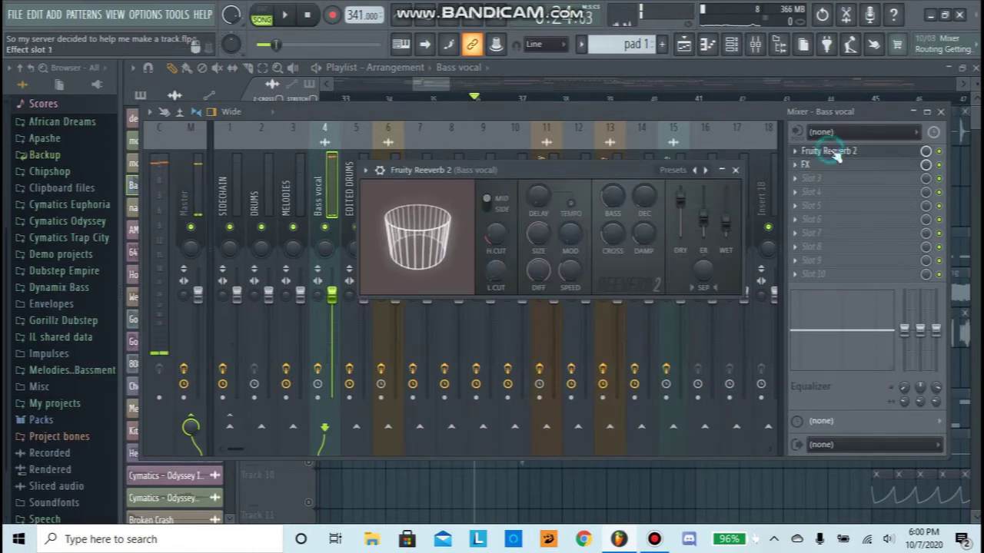
{"action": "left_click", "coordinate": [443, 86]}
Step: Replay the soloed Bass vocal clip, then unsolo Track 2 and play the full arrangement from bar 37
{"action": "key", "text": "space"}
{"action": "scroll", "coordinate": [492, 89], "scroll_direction": "right", "scroll_amount": 3}
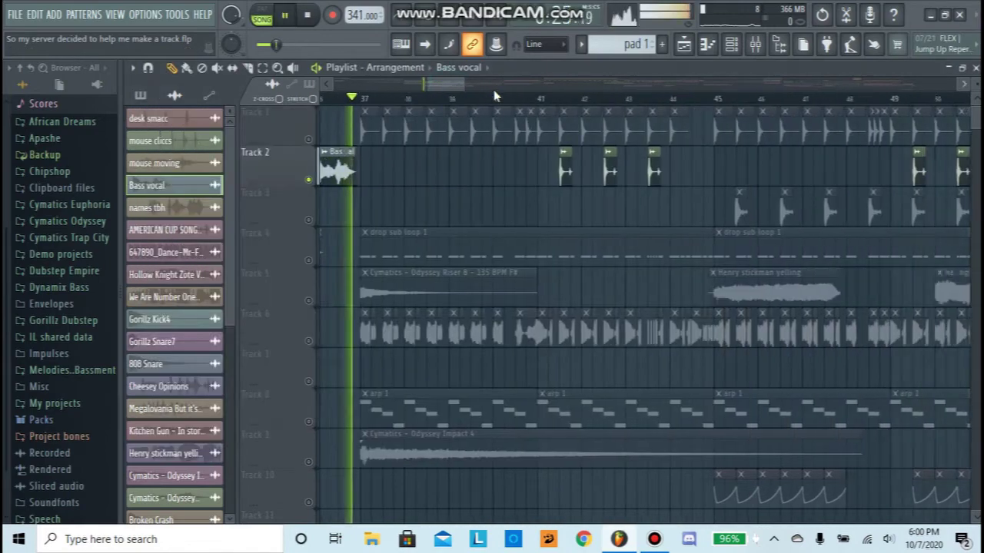
{"action": "key", "text": "space"}
{"action": "scroll", "coordinate": [471, 102], "scroll_direction": "down", "scroll_amount": 3}
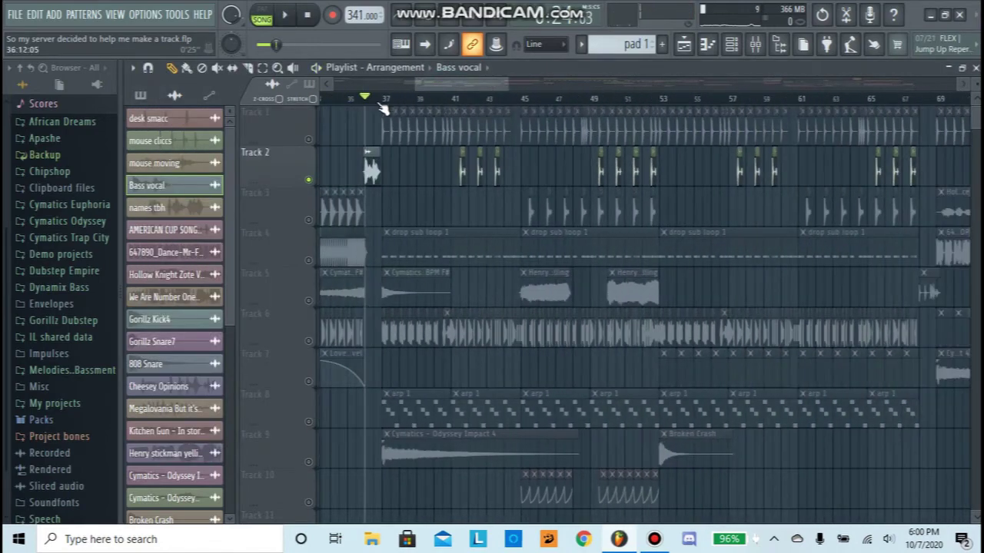
{"action": "right_click", "coordinate": [308, 179]}
{"action": "key", "text": "space"}
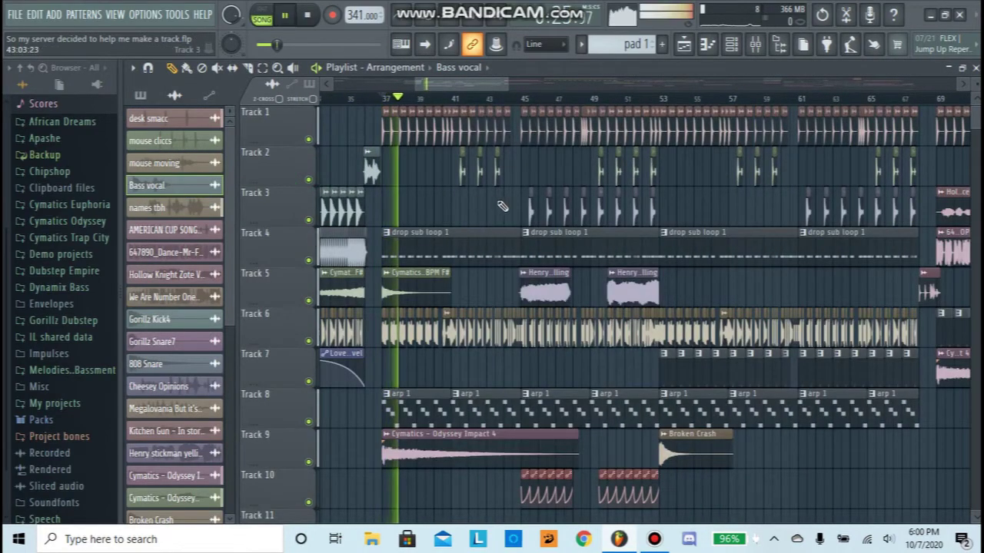
{"action": "scroll", "coordinate": [388, 101], "scroll_direction": "up", "scroll_amount": 3}
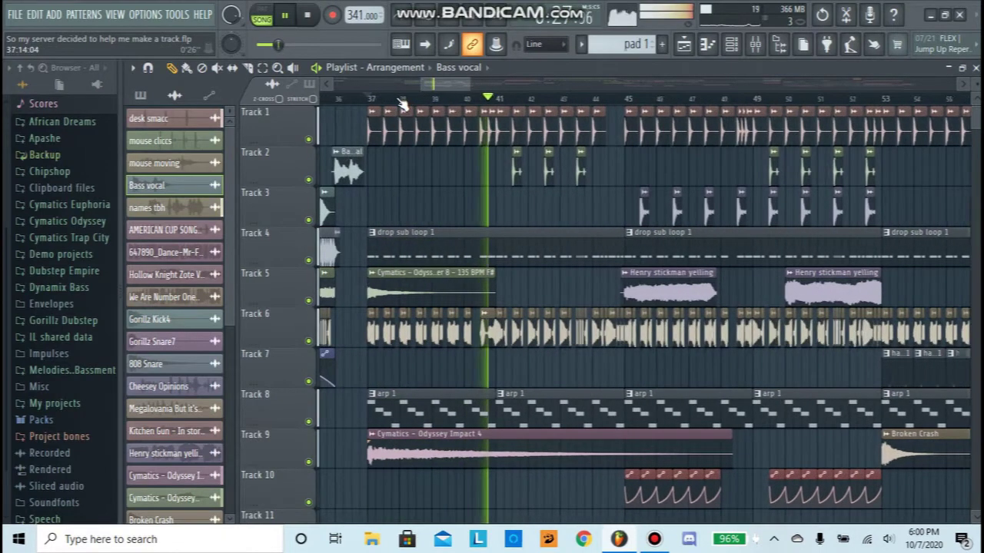
{"action": "key", "text": "space"}
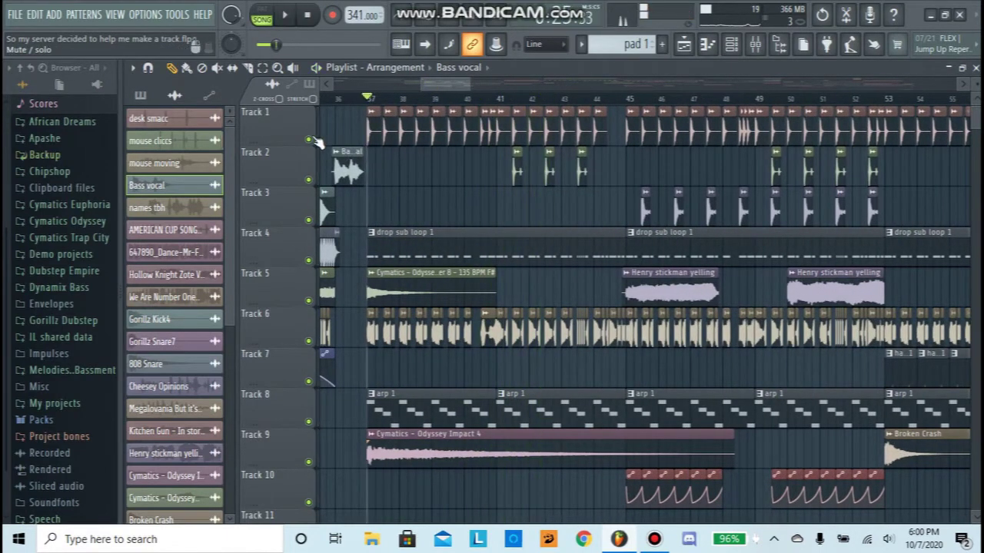
Step: Solo Track 1 and play its desk smacc clips from bar 37
{"action": "right_click", "coordinate": [309, 140]}
{"action": "key", "text": "space"}
{"action": "scroll", "coordinate": [381, 108], "scroll_direction": "up", "scroll_amount": 2}
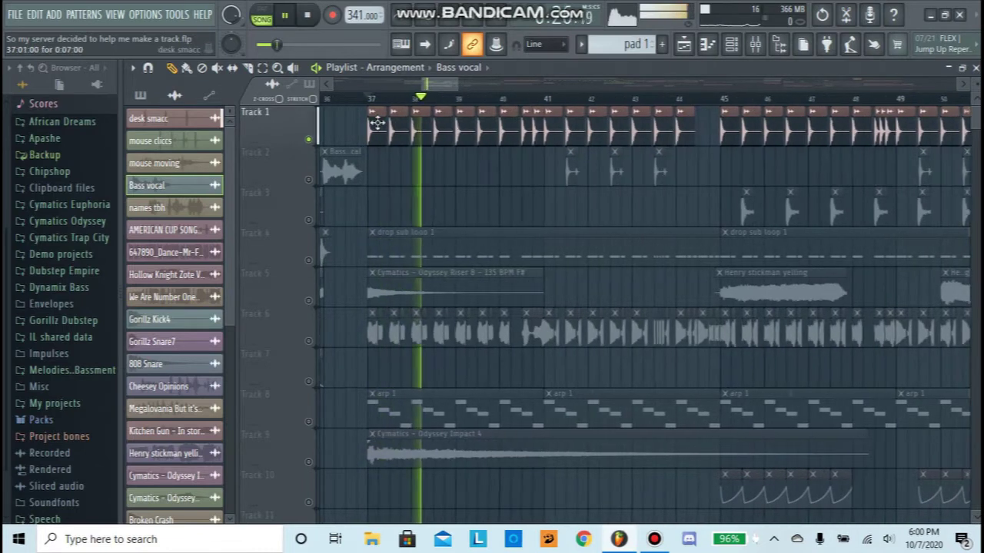
{"action": "left_click", "coordinate": [379, 119]}
{"action": "key", "text": "space"}
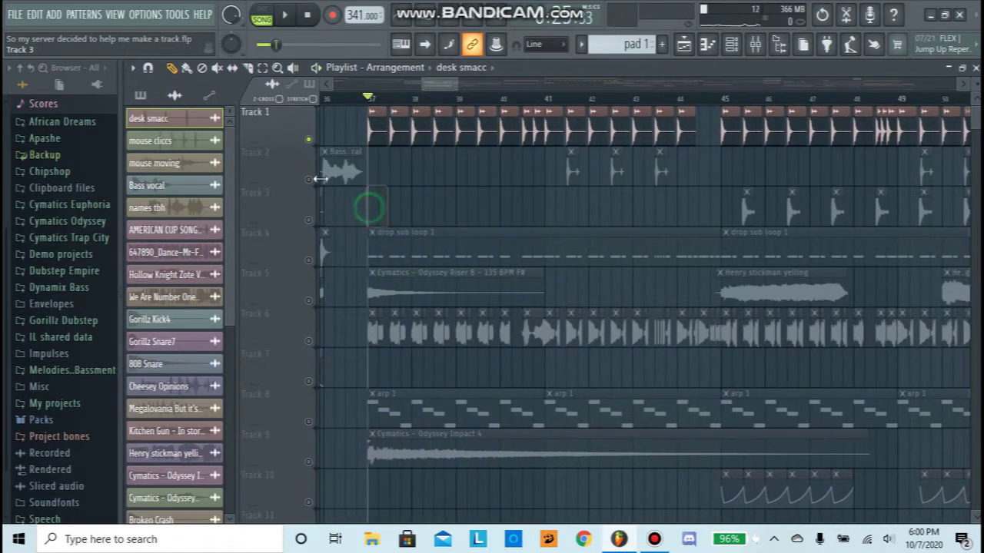
Step: Play the desk smacc clips while toggling the EDITED DRUMS mixer track's effects, and recheck its Fruity WaveShaper
{"action": "left_click", "coordinate": [756, 44]}
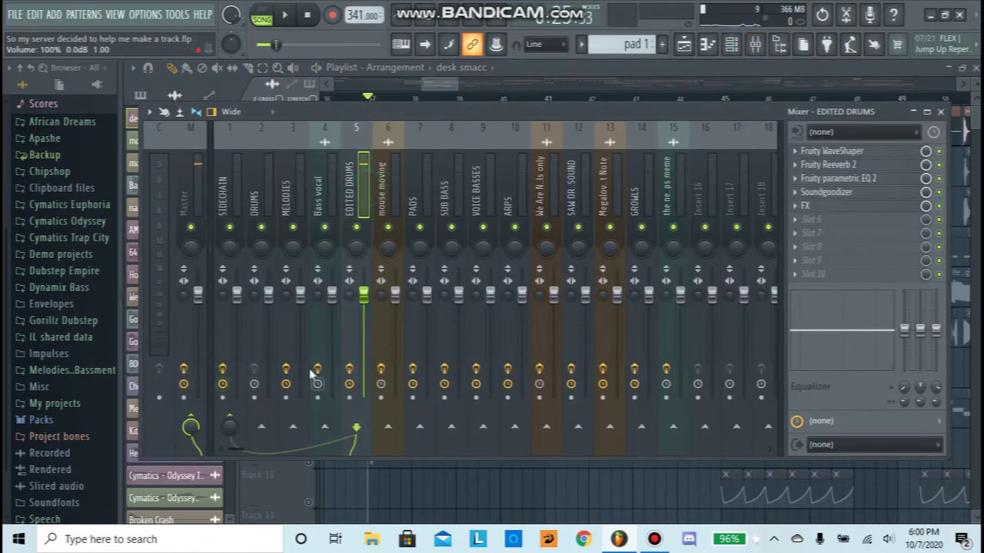
{"action": "key", "text": "space"}
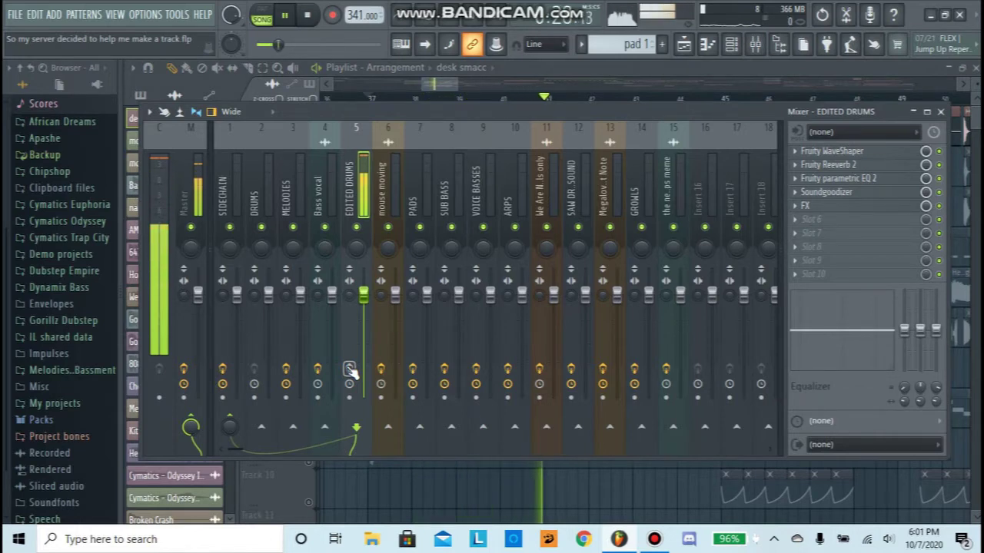
{"action": "left_click", "coordinate": [349, 370]}
{"action": "key", "text": "space"}
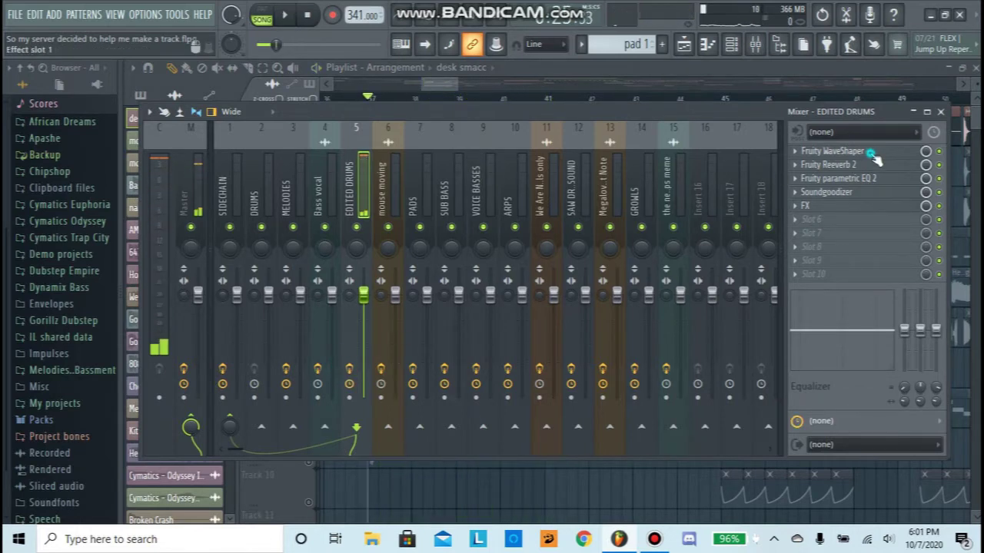
{"action": "left_click", "coordinate": [867, 152]}
{"action": "left_click", "coordinate": [396, 210]}
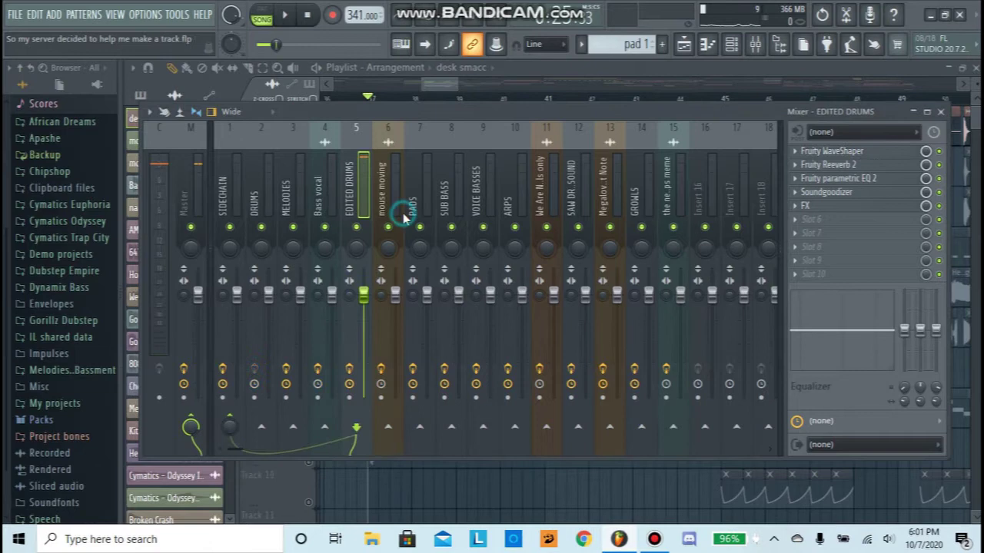
{"action": "left_click", "coordinate": [444, 80]}
{"action": "scroll", "coordinate": [455, 103], "scroll_direction": "down", "scroll_amount": 3}
{"action": "scroll", "coordinate": [455, 103], "scroll_direction": "up", "scroll_amount": 2}
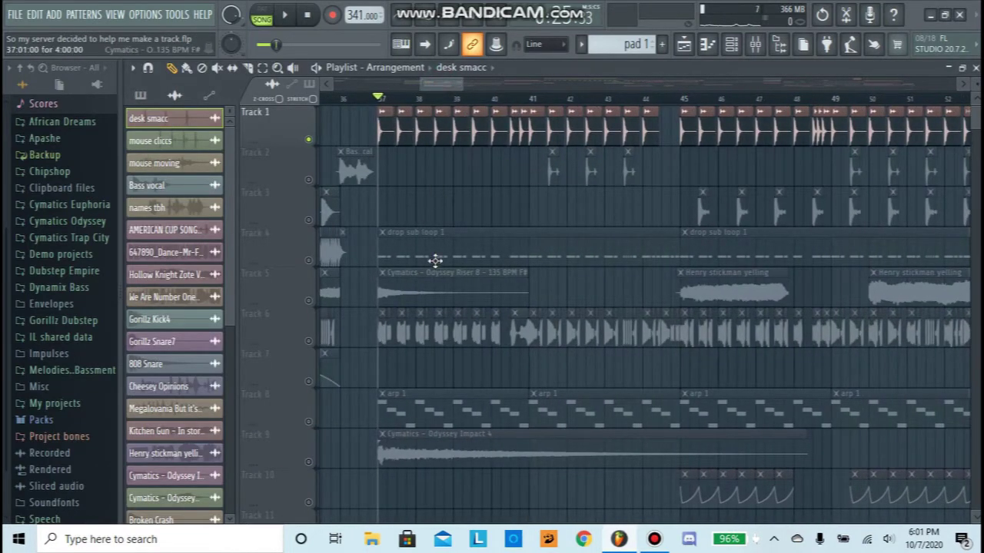
{"action": "scroll", "coordinate": [435, 261], "scroll_direction": "down", "scroll_amount": 2}
{"action": "scroll", "coordinate": [446, 112], "scroll_direction": "up", "scroll_amount": 2}
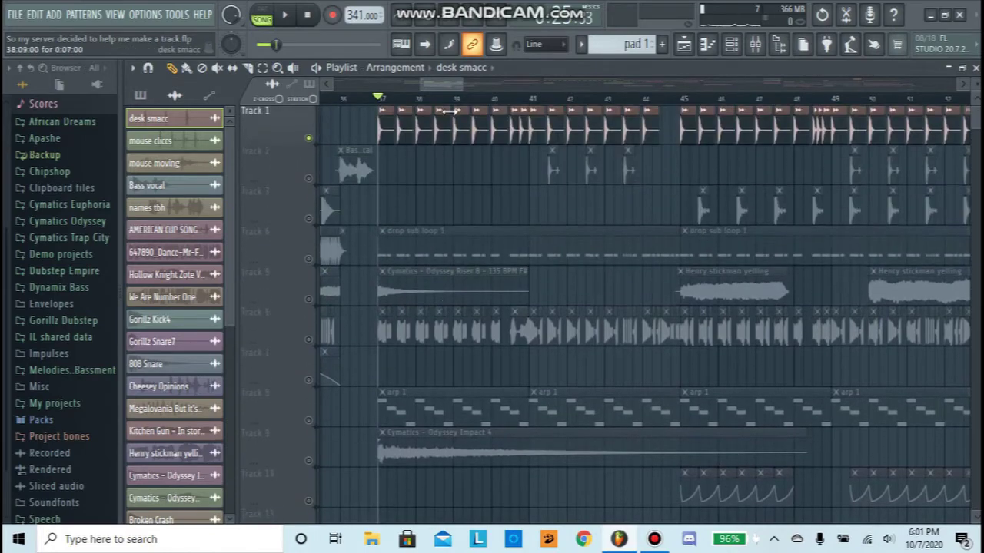
{"action": "scroll", "coordinate": [477, 112], "scroll_direction": "down", "scroll_amount": 3}
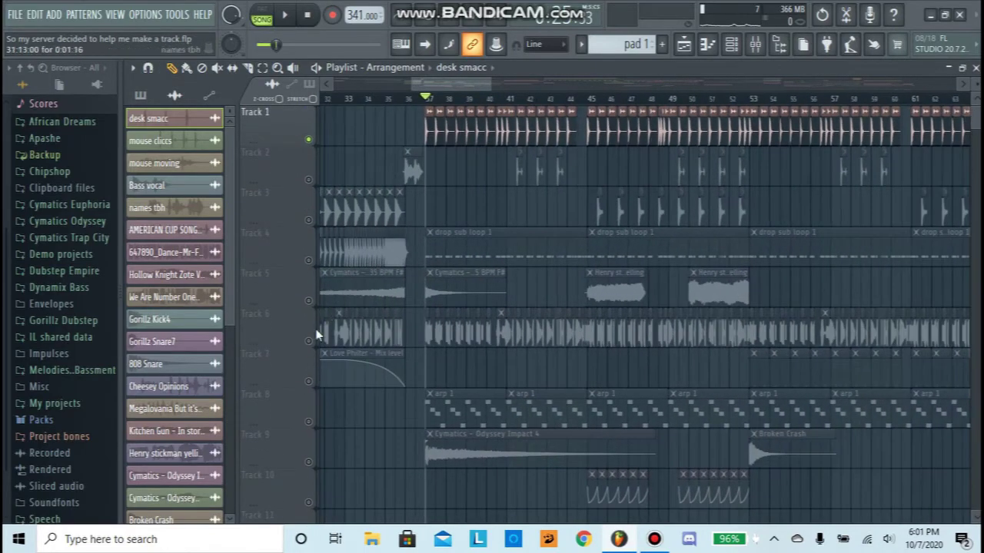
Step: Solo Tracks 6 and 7 and play their clips from bar 37
{"action": "right_click", "coordinate": [308, 341]}
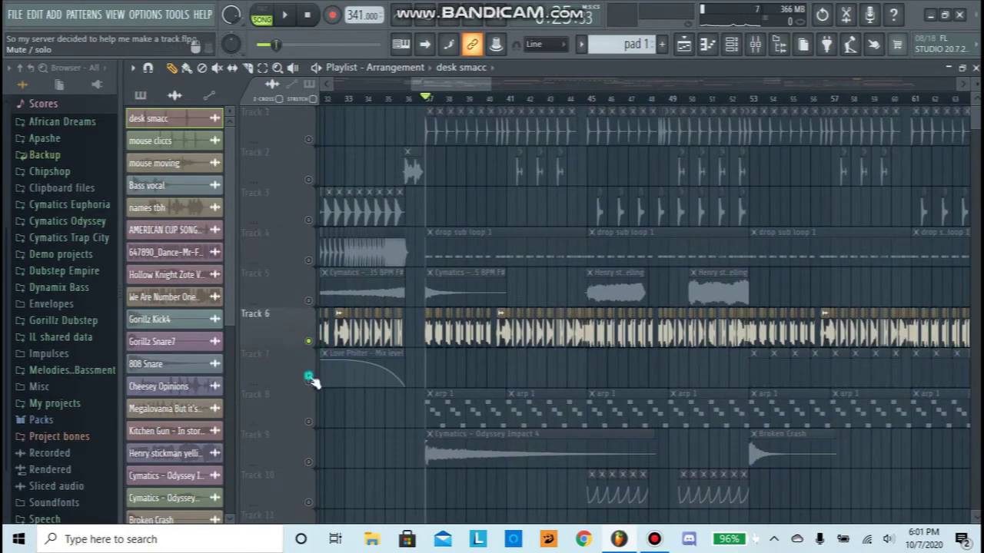
{"action": "left_click", "coordinate": [308, 380]}
{"action": "key", "text": "space"}
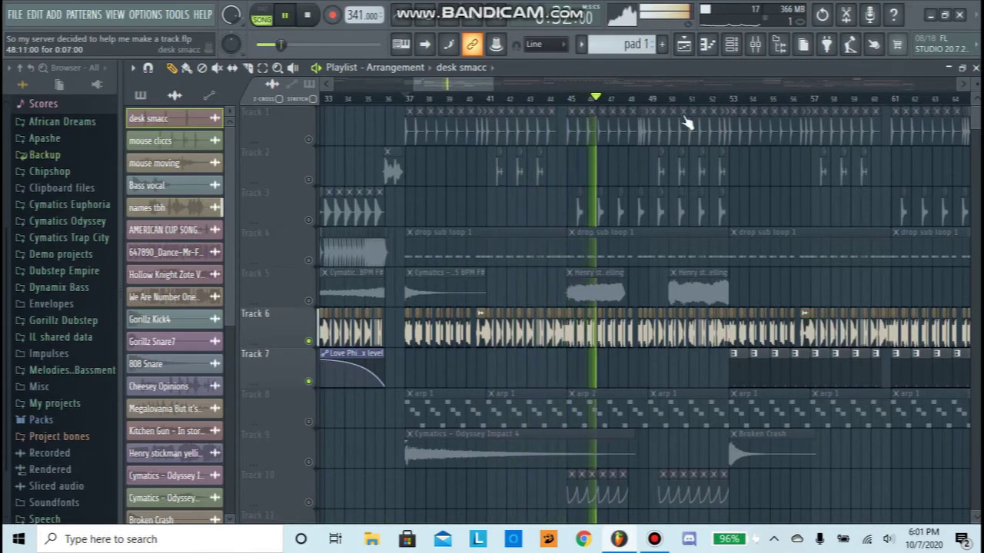
{"action": "key", "text": "space"}
Step: Switch off the VOICE BASSES mixer track's effects for comparison and replay the Track 6 clips from bar 37
{"action": "left_click", "coordinate": [757, 46]}
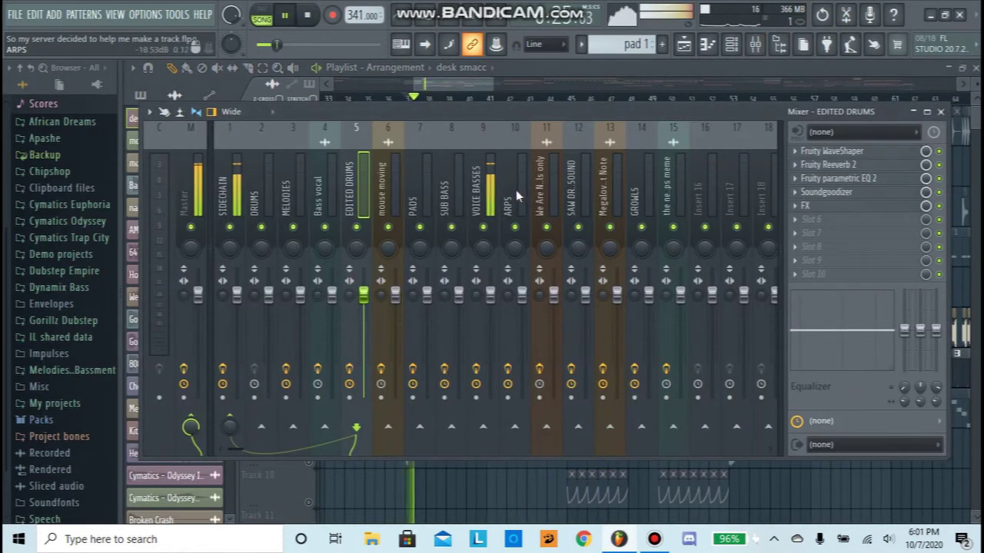
{"action": "left_click", "coordinate": [484, 185]}
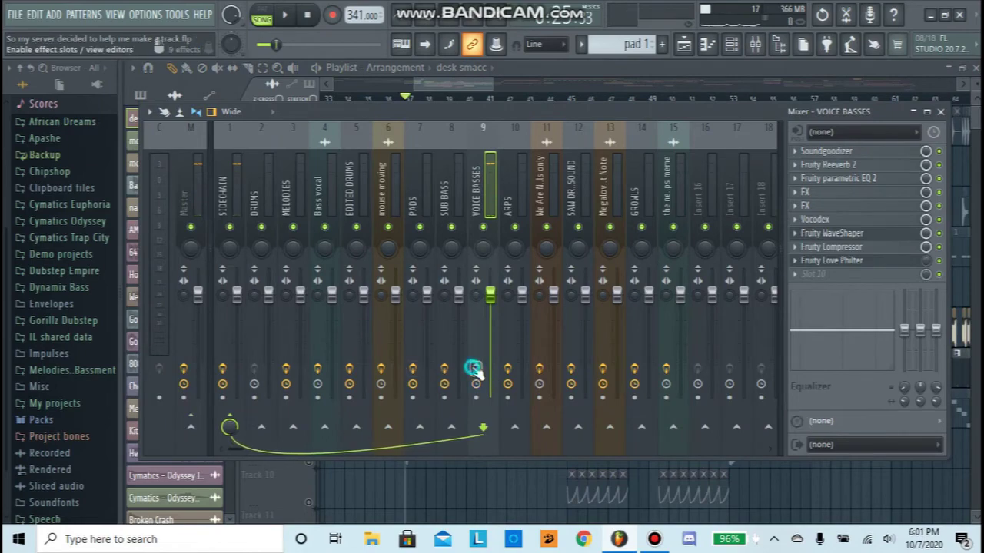
{"action": "key", "text": "space"}
{"action": "left_click", "coordinate": [466, 87]}
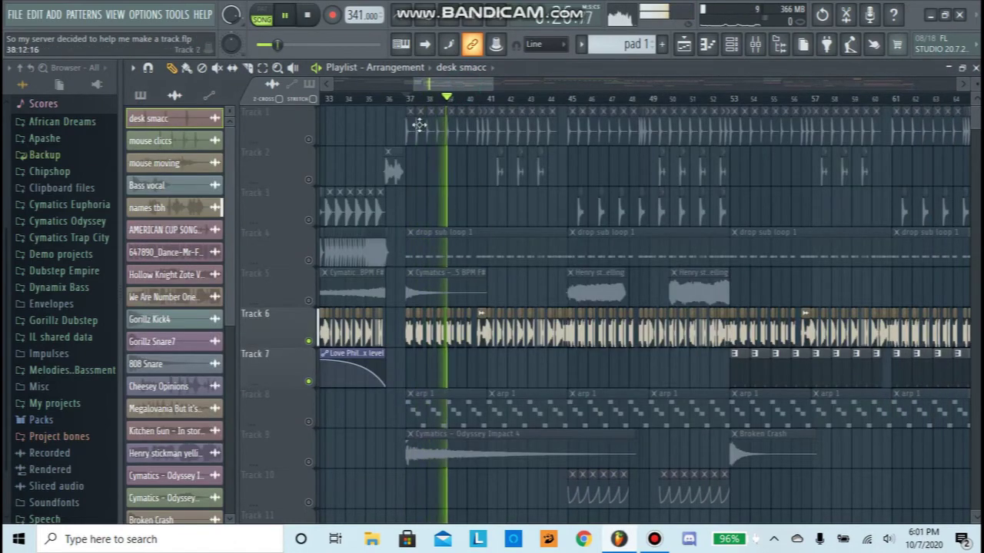
{"action": "scroll", "coordinate": [444, 105], "scroll_direction": "up", "scroll_amount": 3}
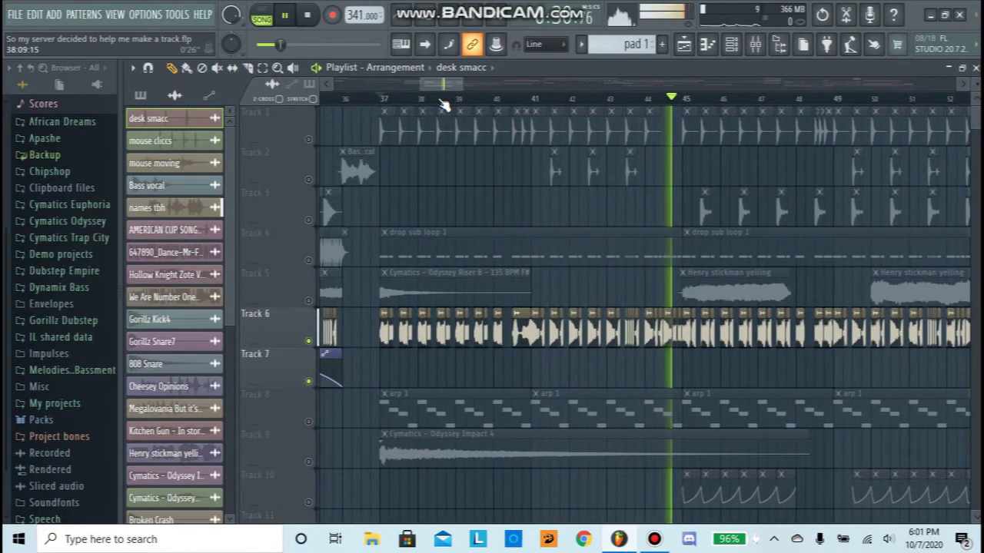
{"action": "scroll", "coordinate": [442, 104], "scroll_direction": "down", "scroll_amount": 4}
{"action": "key", "text": "space"}
Step: Examine the Soundgoodizer, Fruity Reeverb 2 and Fruity parametric EQ 2 effects on the VOICE BASSES mixer track
{"action": "key", "text": "F9"}
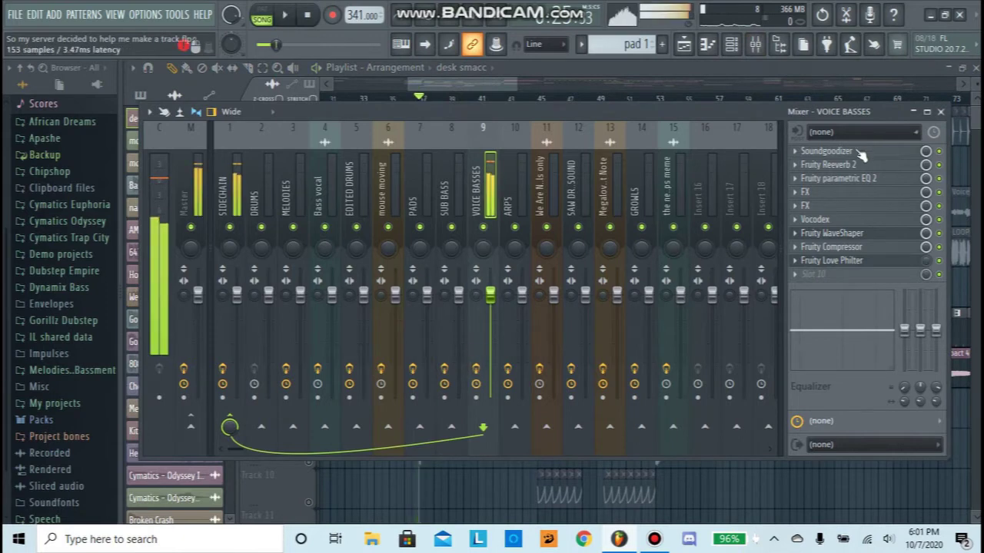
{"action": "left_click", "coordinate": [853, 152]}
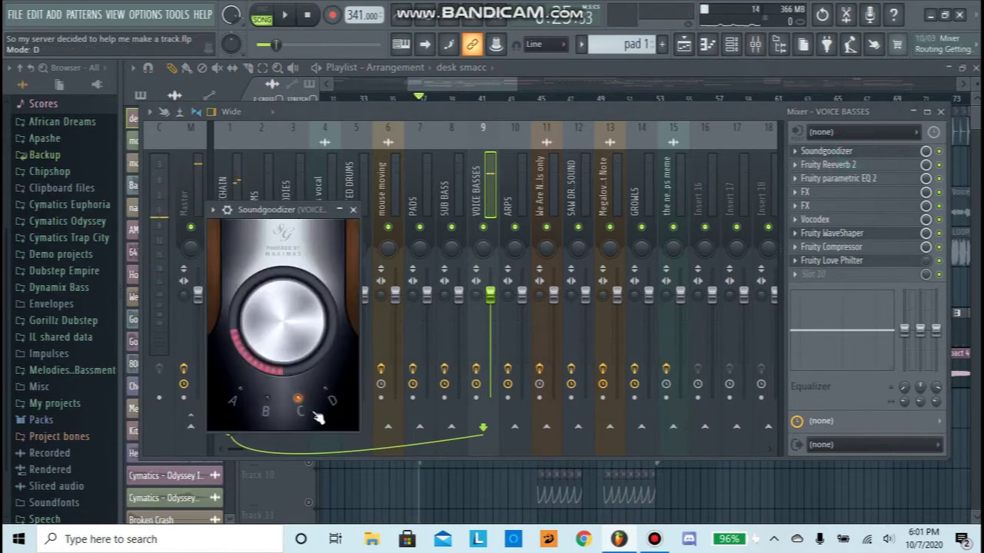
{"action": "left_click", "coordinate": [354, 209]}
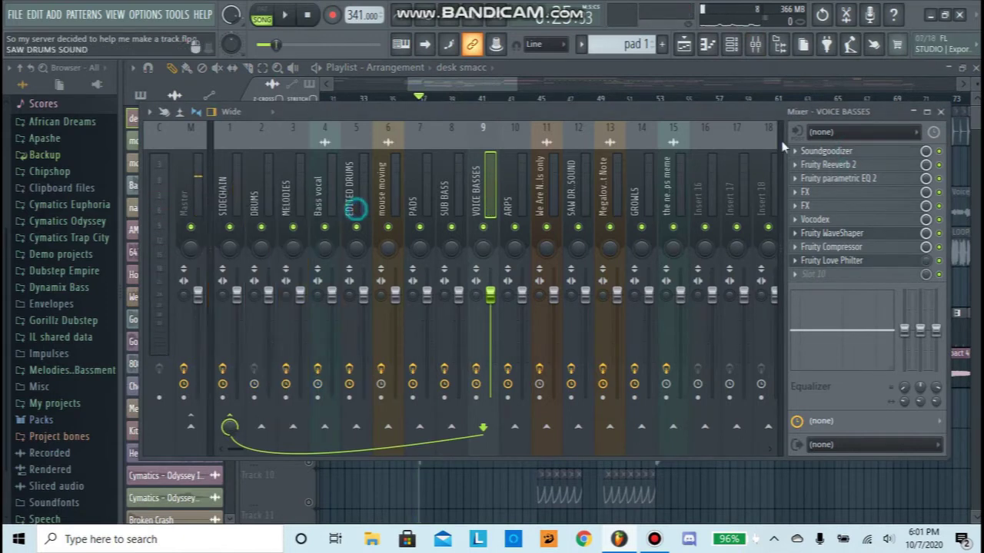
{"action": "left_click", "coordinate": [853, 165]}
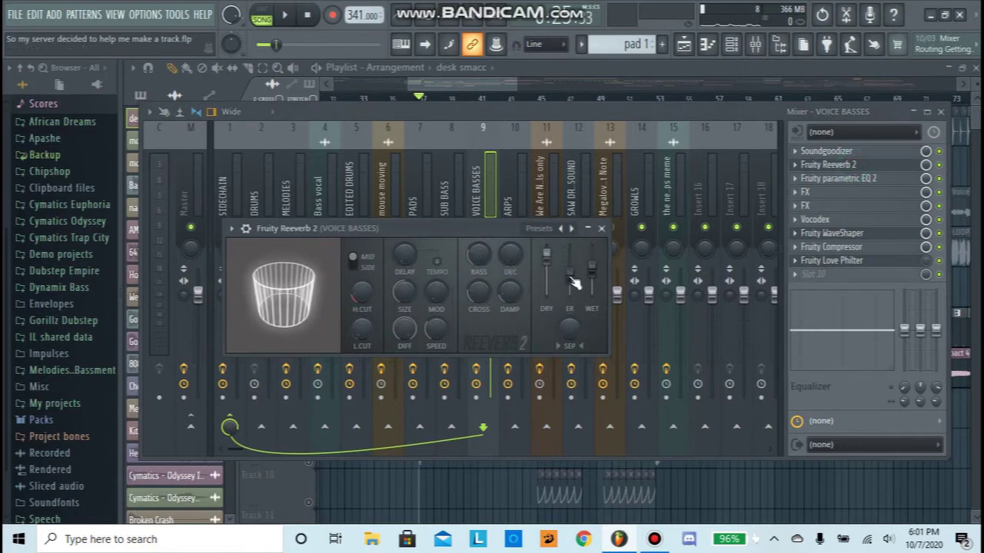
{"action": "left_click", "coordinate": [601, 229]}
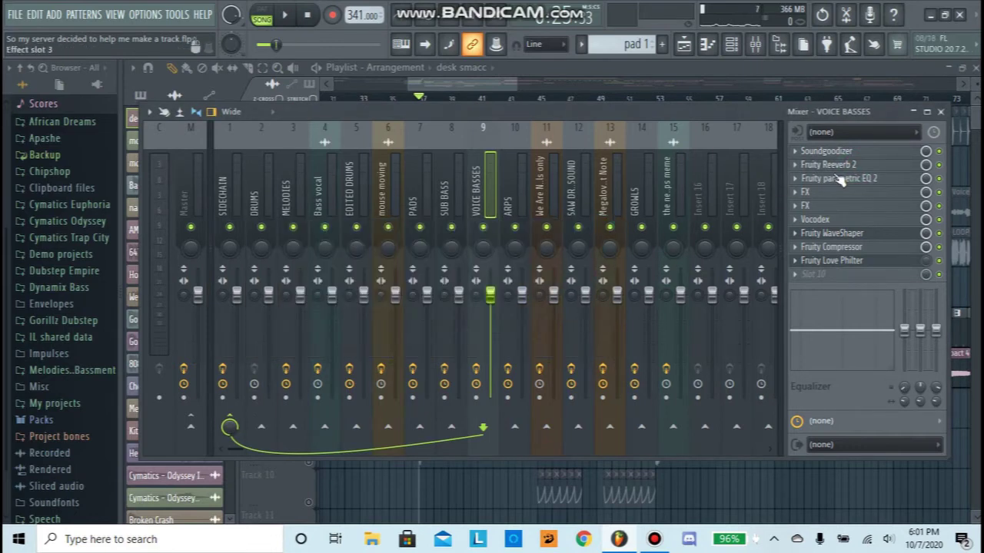
{"action": "left_click", "coordinate": [846, 179]}
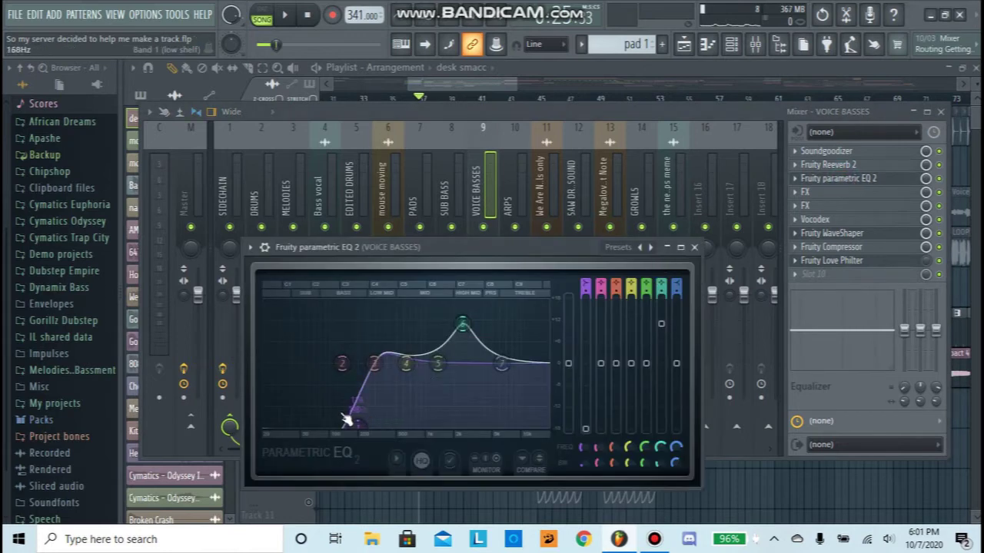
{"action": "left_click", "coordinate": [694, 249]}
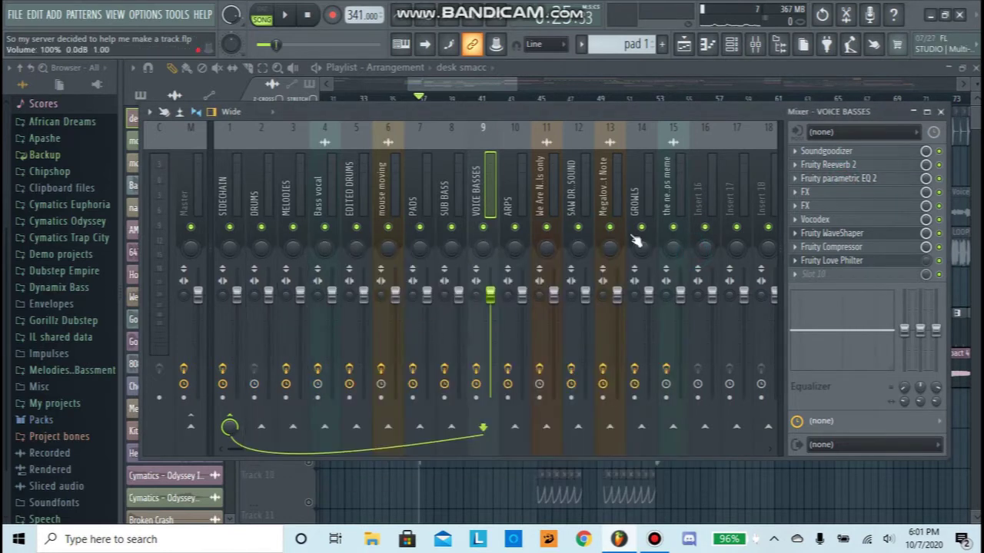
Step: Examine the two FX Effector modules on the VOICE BASSES mixer track
{"action": "left_click", "coordinate": [840, 198]}
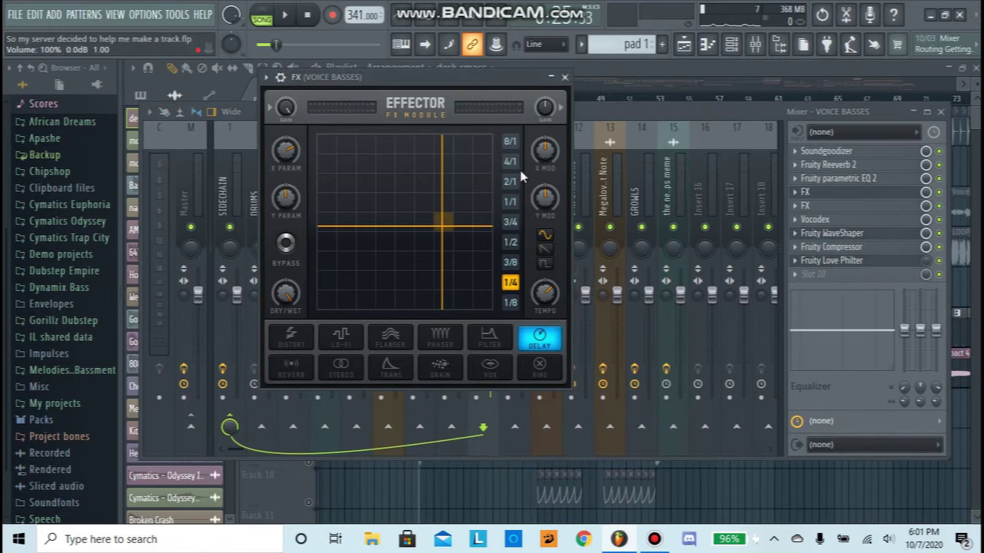
{"action": "left_click", "coordinate": [565, 77]}
{"action": "left_click", "coordinate": [804, 205]}
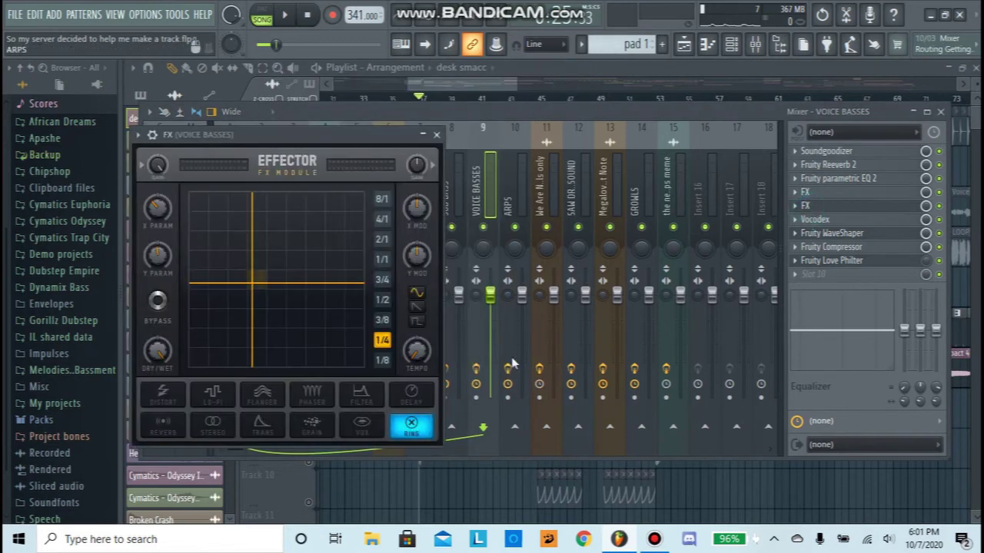
{"action": "left_click", "coordinate": [437, 135]}
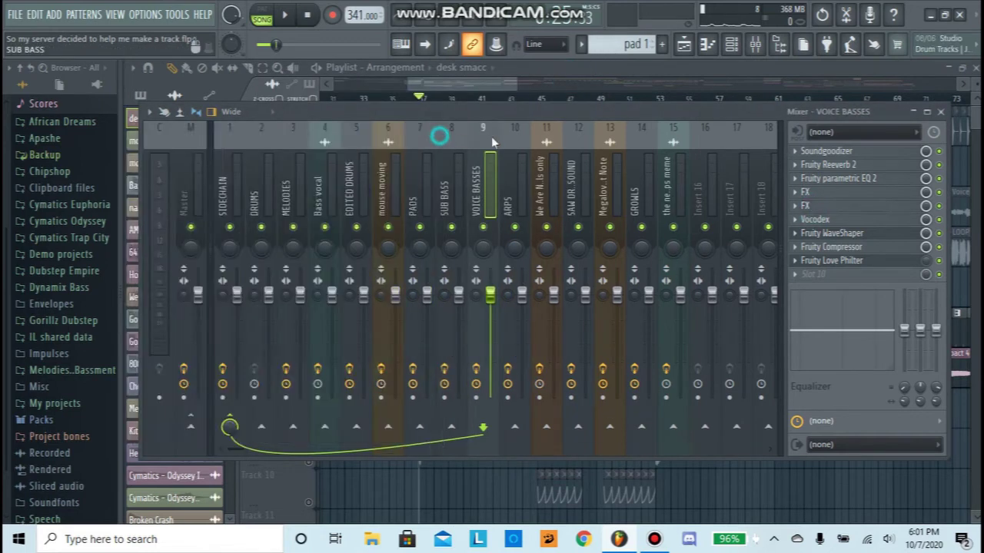
Step: Examine the Vocodex effect on VOICE BASSES while briefly playing the clips through it
{"action": "left_click", "coordinate": [818, 219]}
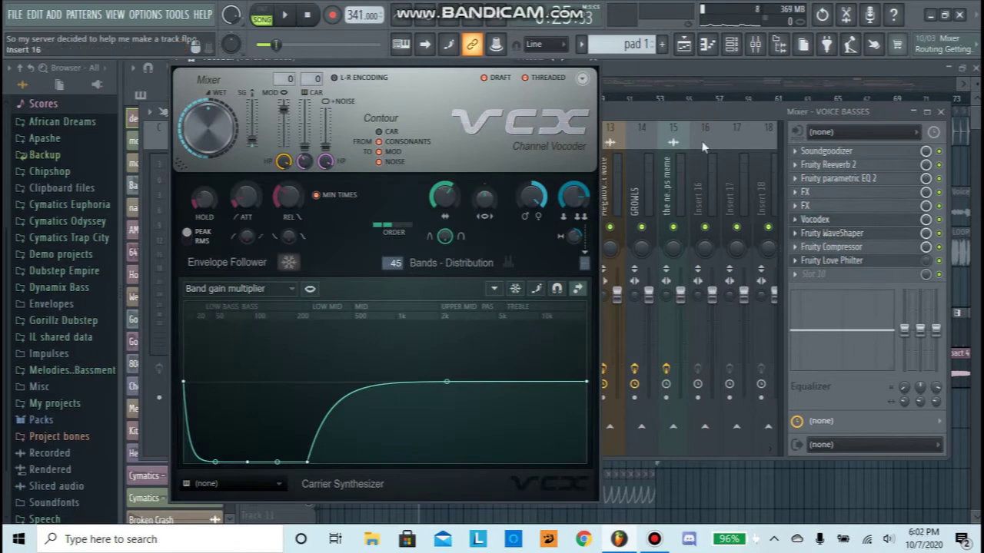
{"action": "key", "text": "space"}
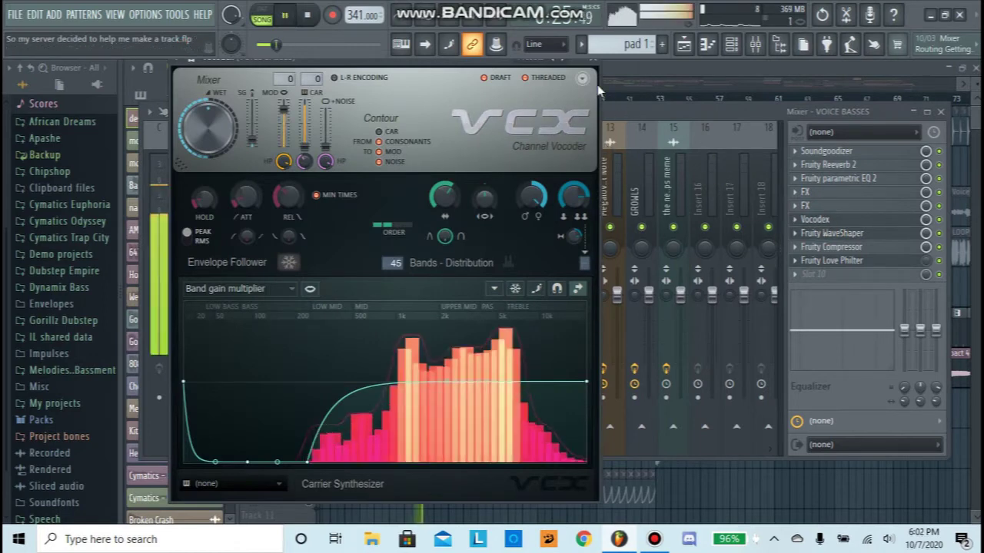
{"action": "key", "text": "space"}
{"action": "left_click", "coordinate": [598, 69]}
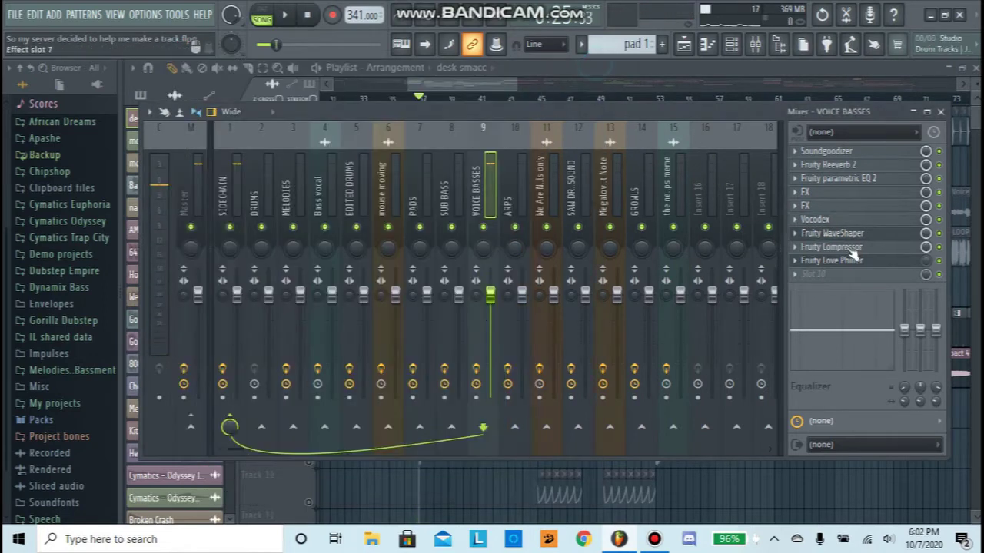
Step: Examine the Fruity WaveShaper, Fruity Compressor and Fruity Love Philter effects on the VOICE BASSES mixer track
{"action": "left_click", "coordinate": [844, 233]}
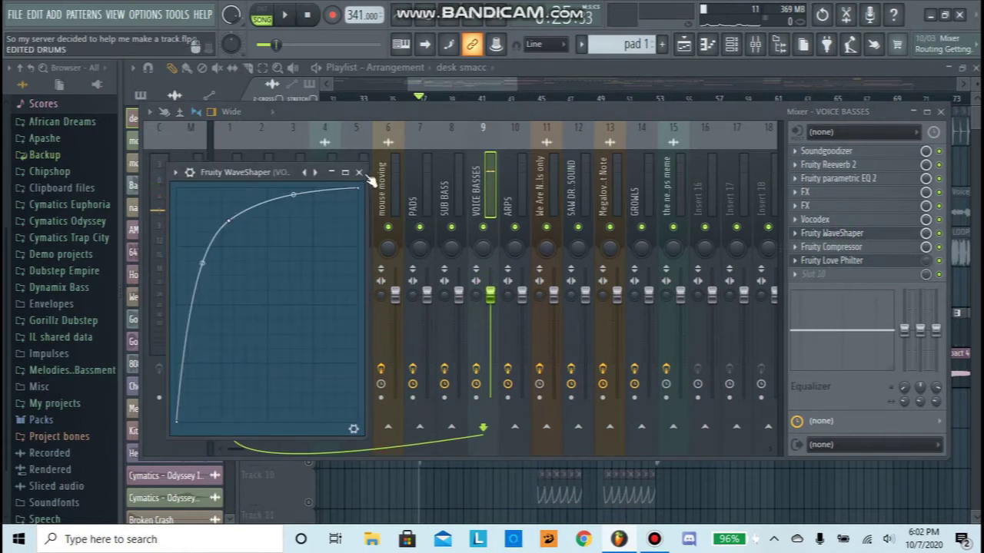
{"action": "left_click", "coordinate": [360, 173]}
{"action": "left_click", "coordinate": [829, 247]}
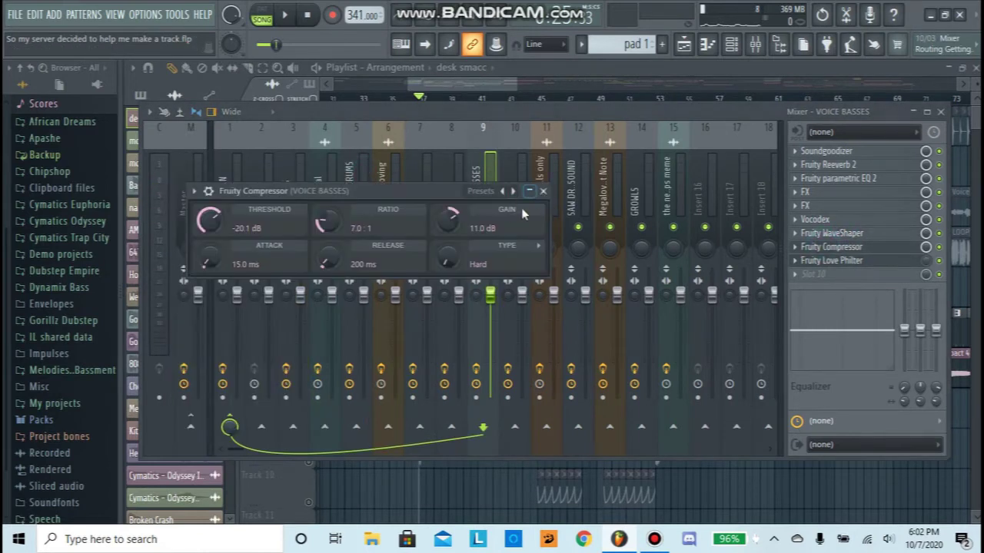
{"action": "left_click", "coordinate": [542, 191]}
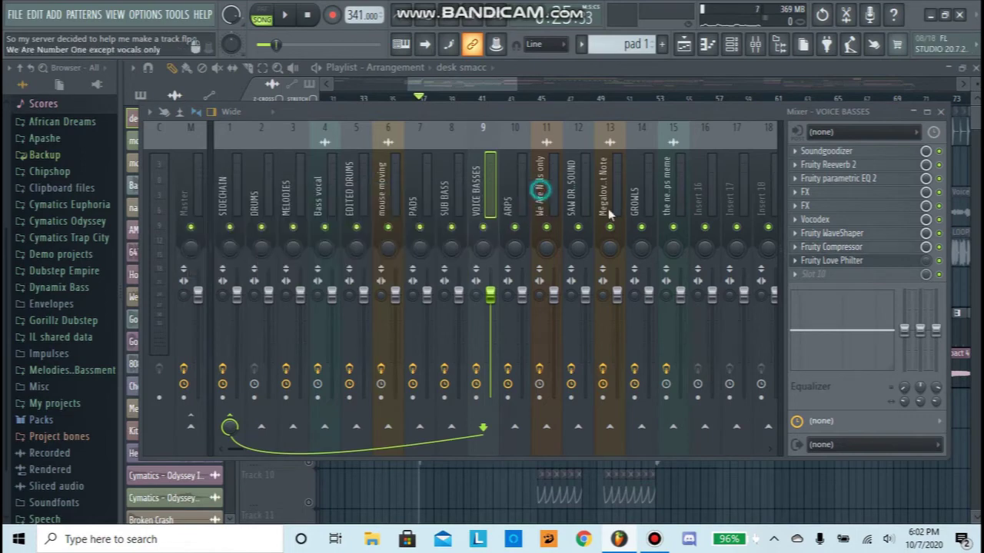
{"action": "left_click", "coordinate": [843, 262]}
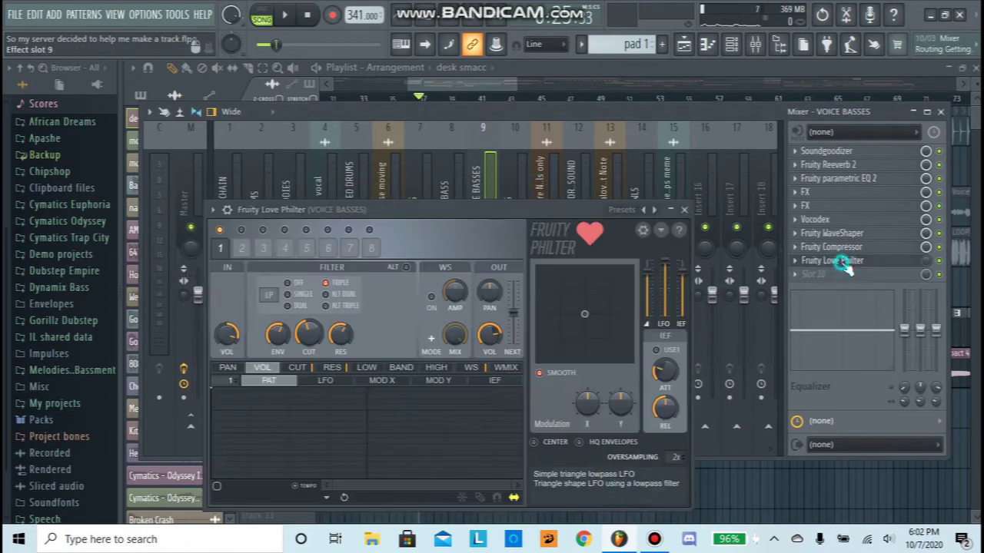
{"action": "left_click", "coordinate": [684, 210]}
Step: Play the voice bass clips with the Love Philter mix level automation from bar 29
{"action": "left_click_drag", "start_coordinate": [507, 84], "coordinate": [484, 86]}
{"action": "left_click", "coordinate": [435, 98]}
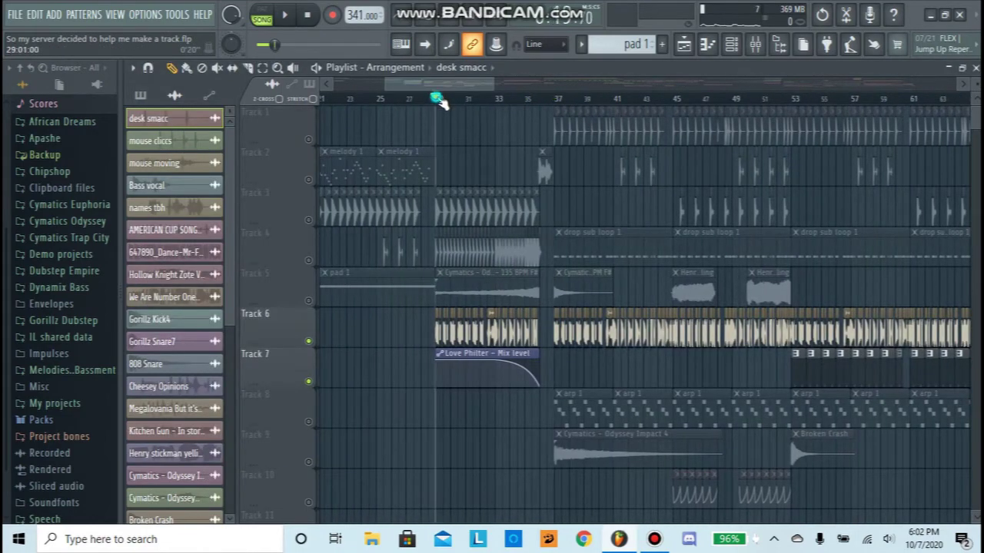
{"action": "key", "text": "space"}
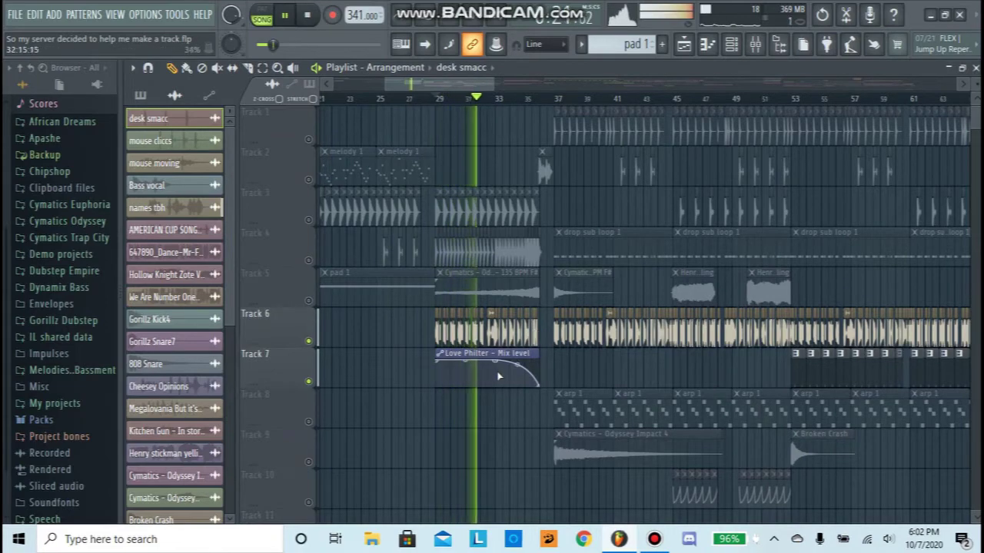
{"action": "key", "text": "space"}
{"action": "left_click", "coordinate": [653, 538]}
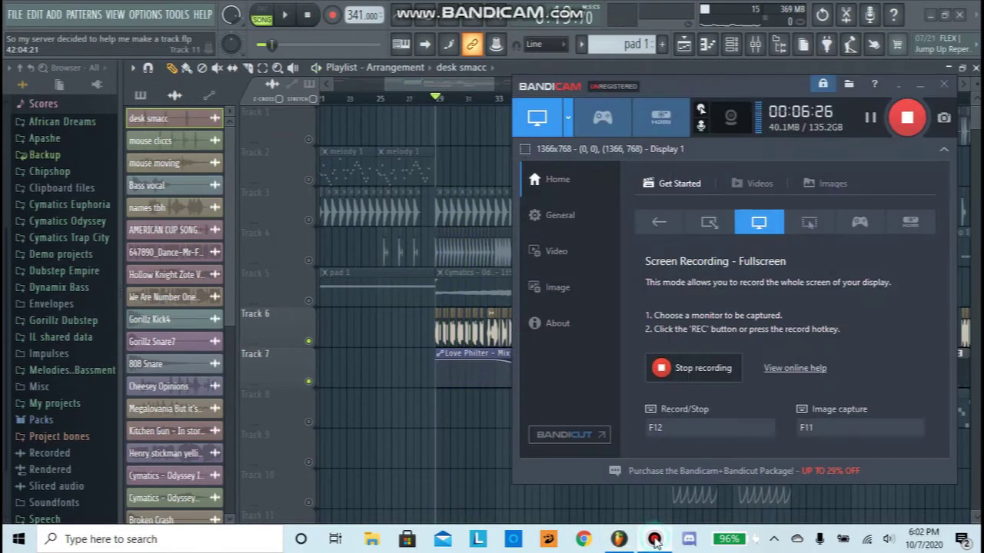
{"action": "left_click", "coordinate": [654, 538]}
Step: Solo Track 8 and play its arp 1 pattern from bar 37
{"action": "mouse_move", "coordinate": [479, 85]}
{"action": "left_mouse_down"}
{"action": "mouse_move", "coordinate": [509, 85]}
{"action": "mouse_move", "coordinate": [480, 96]}
{"action": "left_mouse_up"}
{"action": "left_click", "coordinate": [409, 99]}
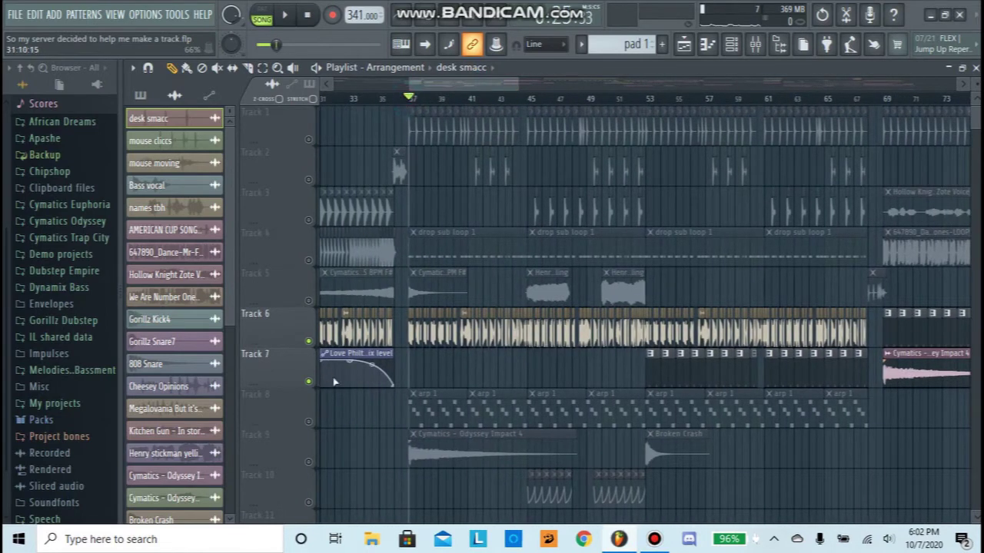
{"action": "right_click", "coordinate": [309, 422]}
{"action": "key", "text": "space"}
{"action": "left_click", "coordinate": [454, 412]}
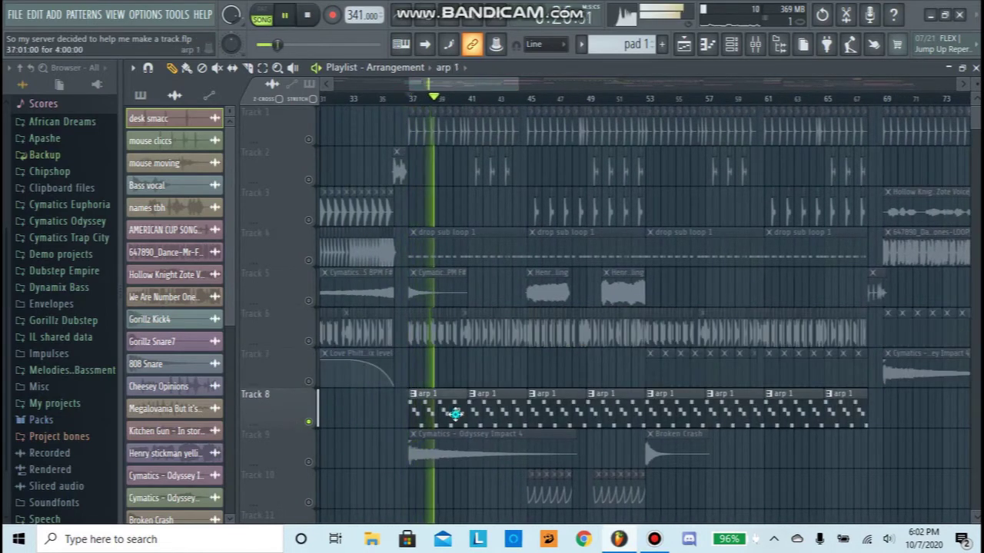
Step: Examine the 3x Osc #2 instrument behind the arp 1 pattern, then unsolo Track 8
{"action": "left_click", "coordinate": [729, 45]}
{"action": "key", "text": "space"}
{"action": "left_click", "coordinate": [389, 280]}
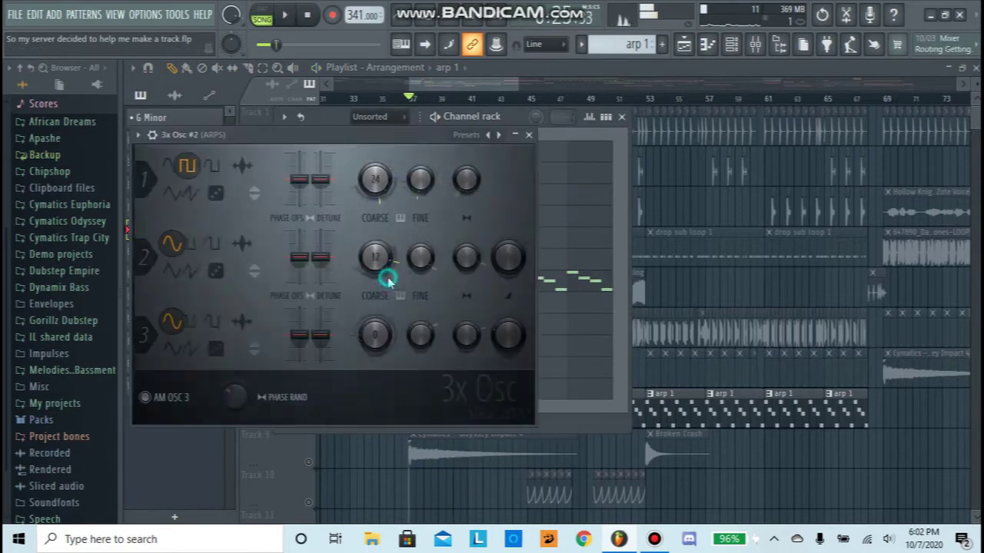
{"action": "left_click", "coordinate": [522, 136]}
{"action": "left_click", "coordinate": [621, 116]}
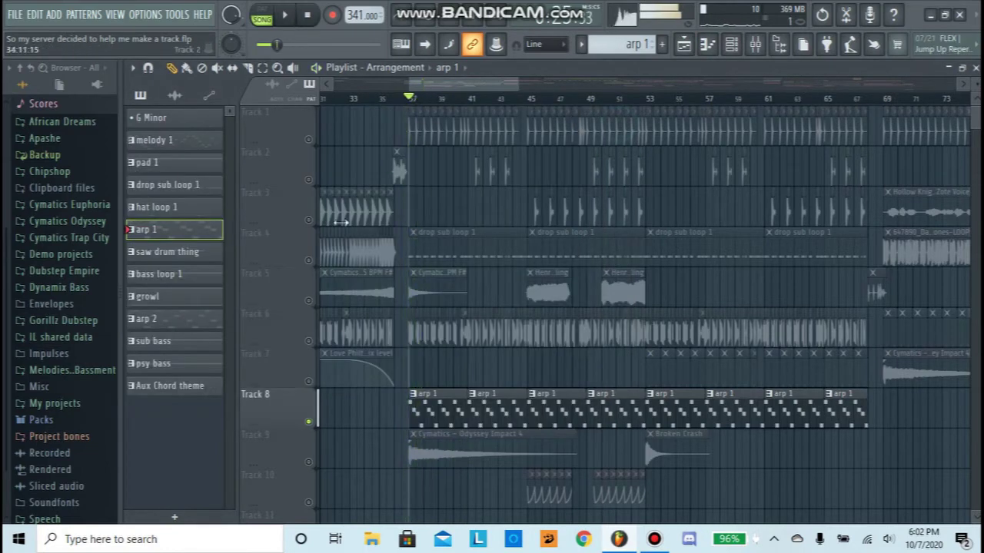
{"action": "left_click", "coordinate": [309, 421]}
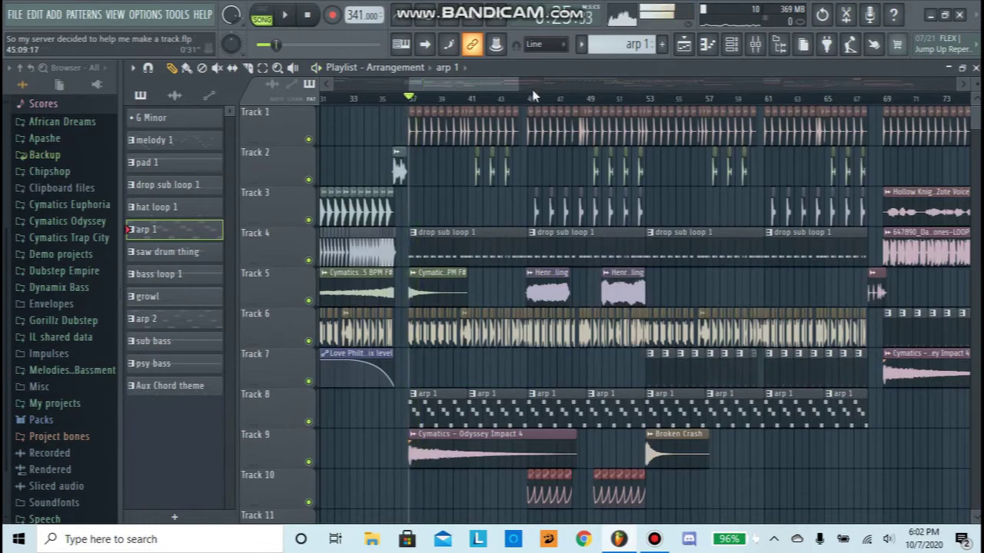
Step: Solo Track 3 and play its Cheesey Opinions clips from bar 45
{"action": "left_click_drag", "start_coordinate": [532, 98], "coordinate": [552, 106]}
{"action": "scroll", "coordinate": [563, 103], "scroll_direction": "up", "scroll_amount": 3}
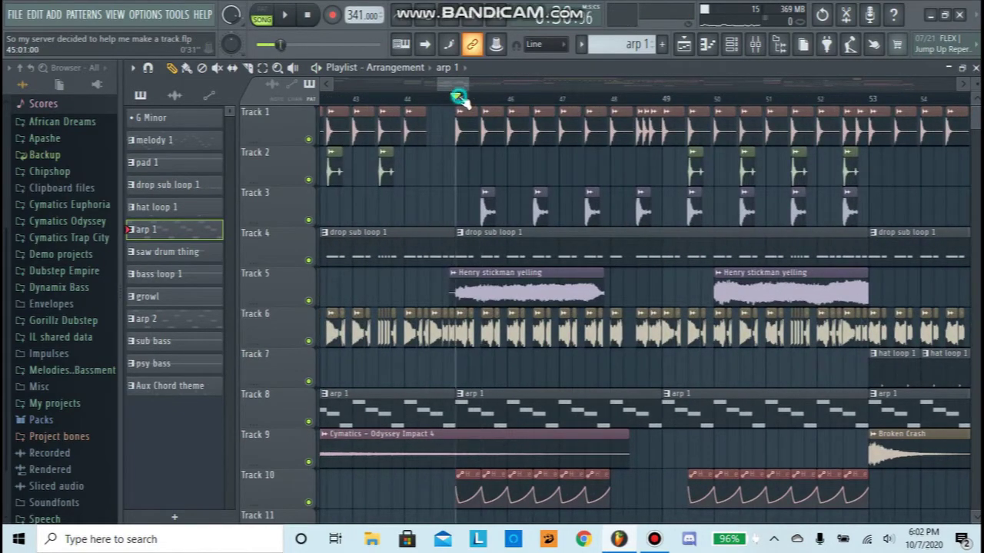
{"action": "right_click", "coordinate": [308, 221]}
{"action": "key", "text": "space"}
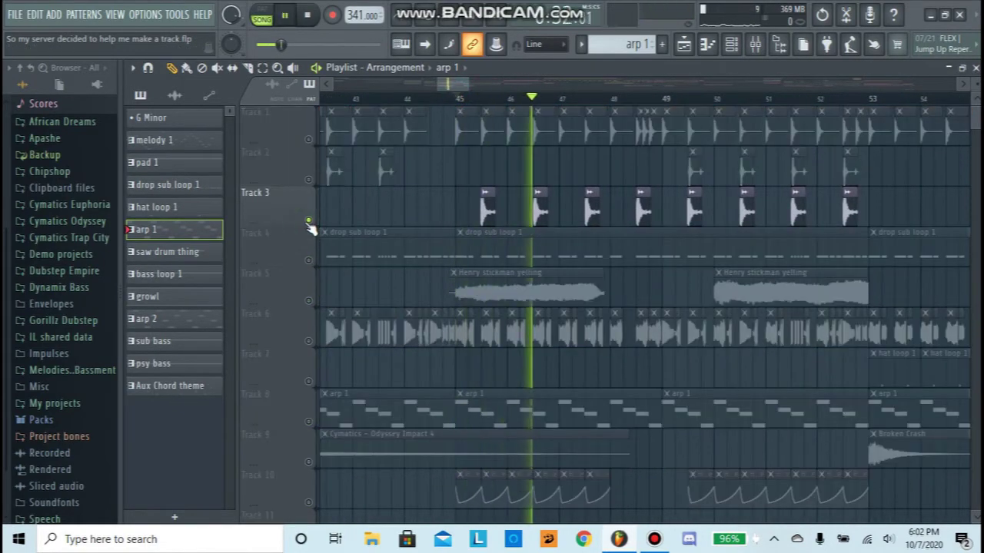
{"action": "left_click", "coordinate": [484, 206]}
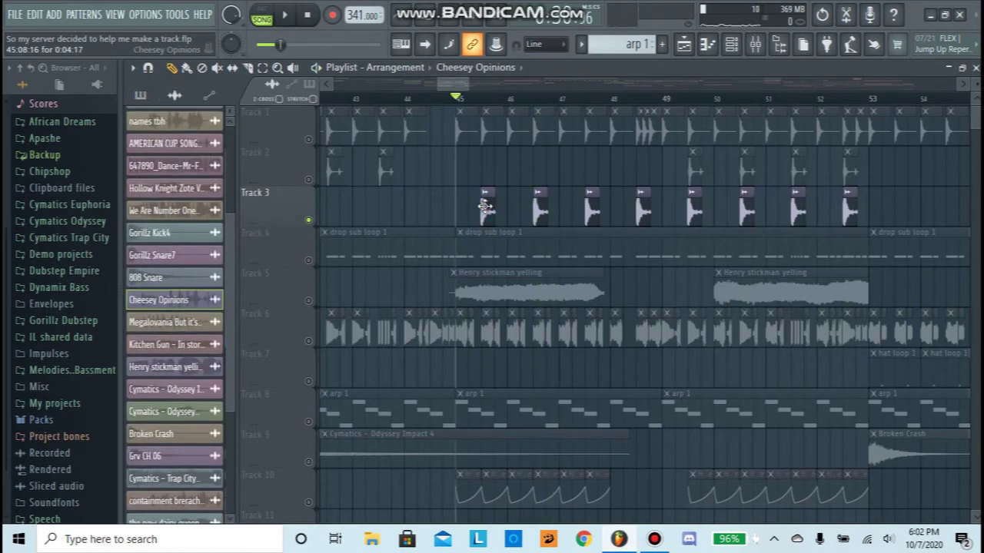
{"action": "scroll", "coordinate": [521, 108], "scroll_direction": "down", "scroll_amount": 4}
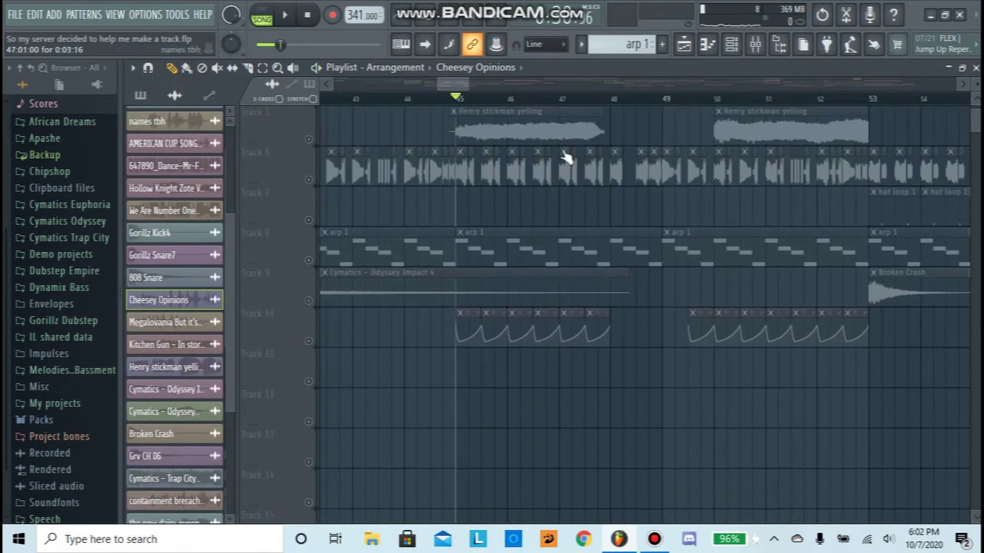
Step: Review the effect chain on the EDITED DRUMS mixer track during playback from bar 45, then return to the playlist
{"action": "scroll", "coordinate": [566, 154], "scroll_direction": "up", "scroll_amount": 4}
{"action": "scroll", "coordinate": [604, 103], "scroll_direction": "down", "scroll_amount": 3}
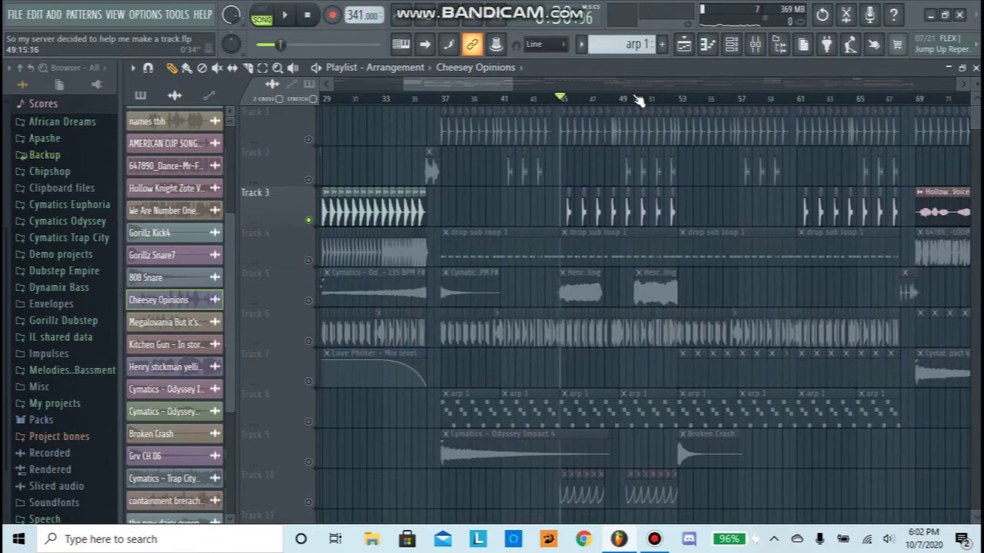
{"action": "scroll", "coordinate": [638, 102], "scroll_direction": "up", "scroll_amount": 3}
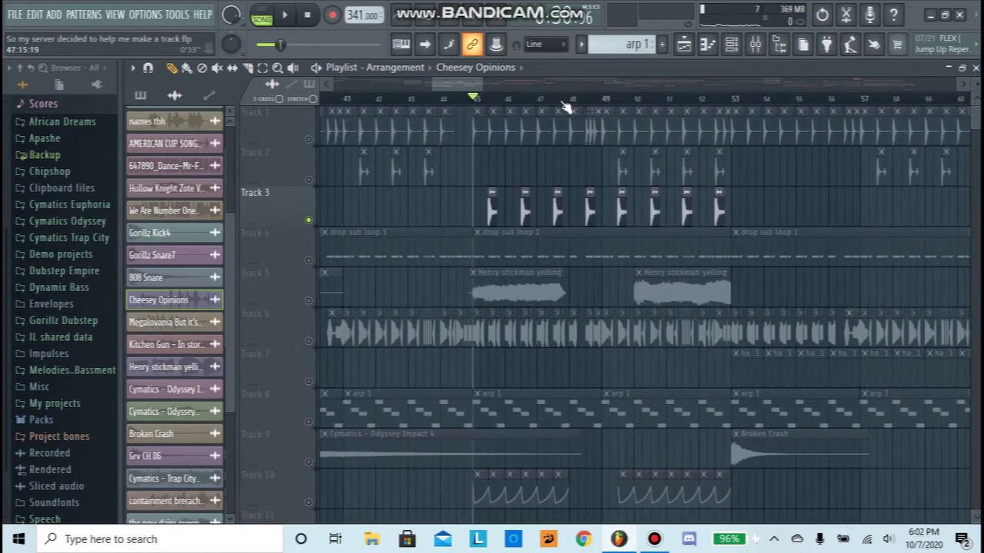
{"action": "scroll", "coordinate": [538, 104], "scroll_direction": "up", "scroll_amount": 3}
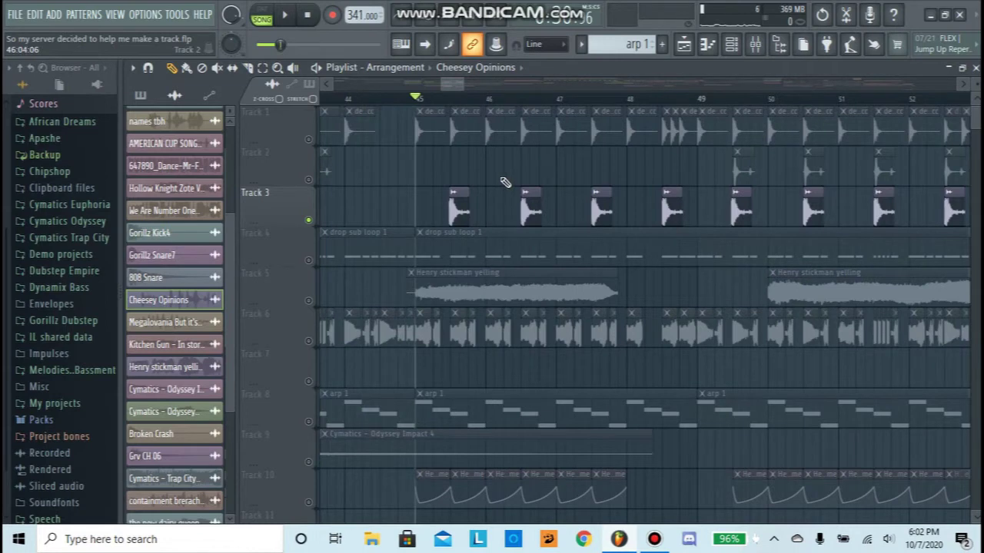
{"action": "left_click", "coordinate": [755, 44]}
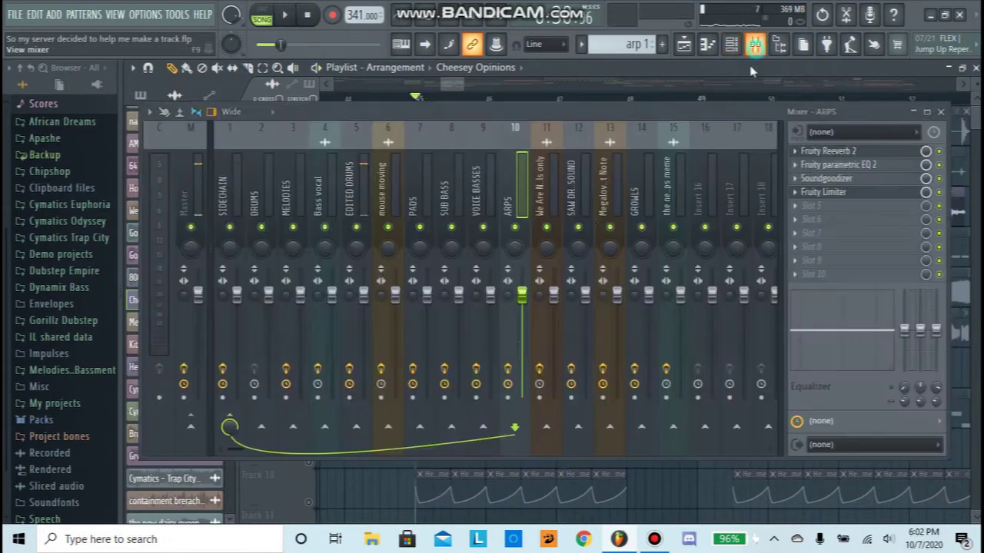
{"action": "left_click", "coordinate": [365, 188]}
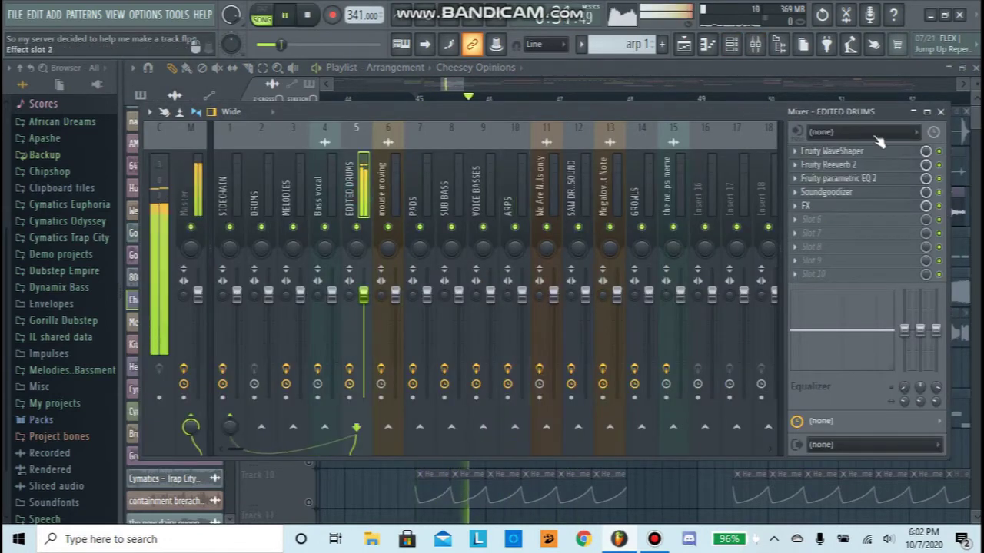
{"action": "left_click", "coordinate": [457, 86]}
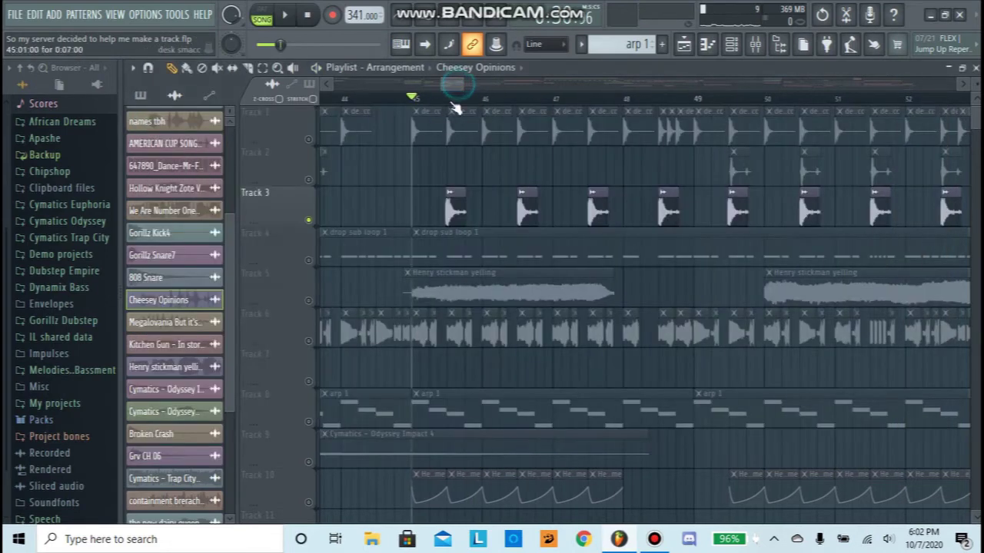
{"action": "scroll", "coordinate": [487, 103], "scroll_direction": "down", "scroll_amount": 3}
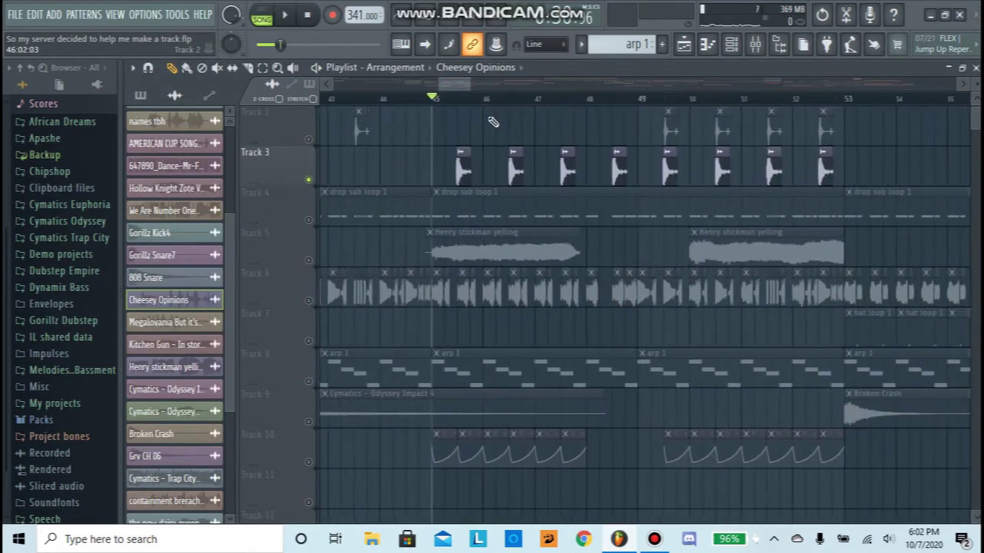
Step: Solo Track 5 and play its Henry stickman yelling clips from bars 45 and 50
{"action": "right_click", "coordinate": [309, 300]}
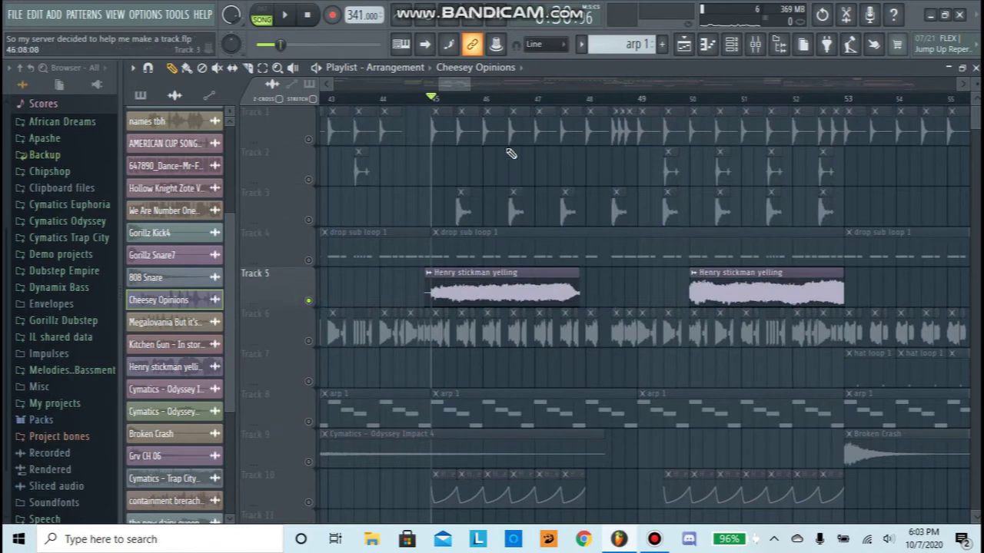
{"action": "key", "text": "space"}
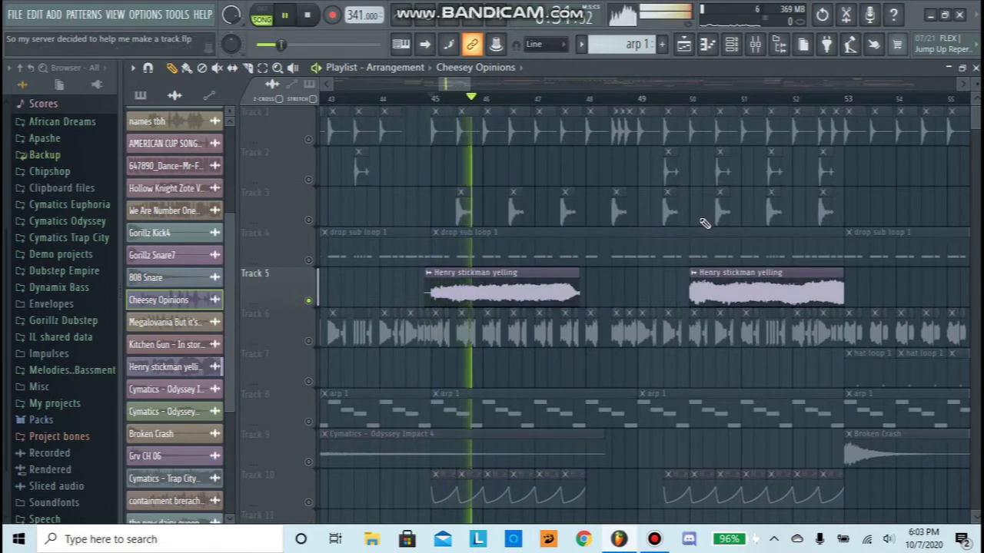
{"action": "left_click", "coordinate": [686, 98]}
{"action": "key", "text": "space"}
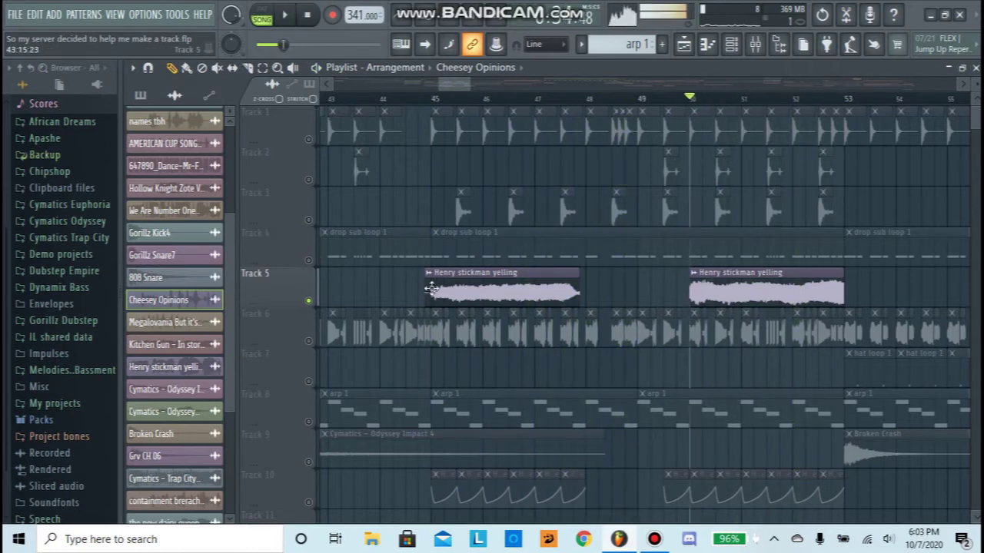
Step: Examine the Henry stickman yelling sample's settings and play the clip again from bar 45
{"action": "double_click", "coordinate": [498, 281]}
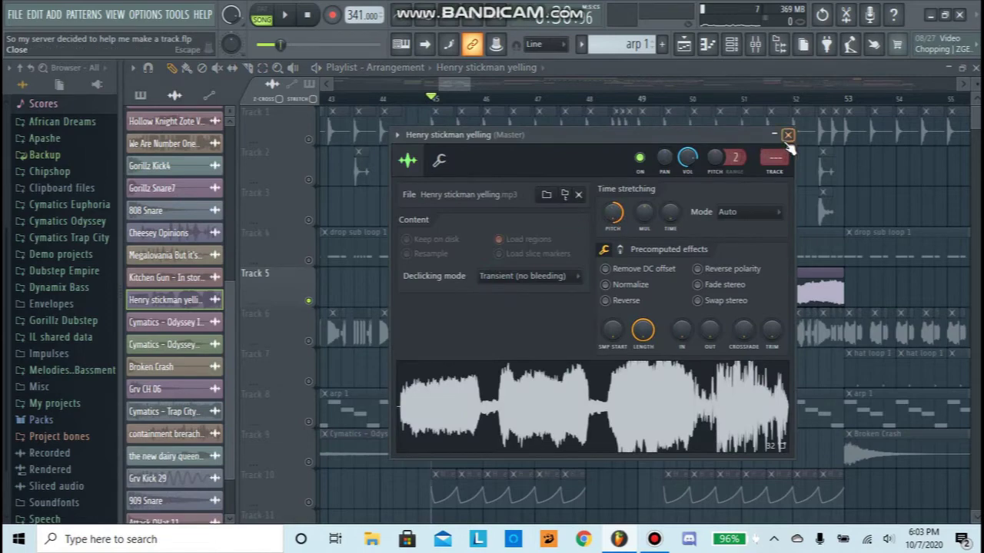
{"action": "left_click", "coordinate": [439, 159]}
{"action": "left_click", "coordinate": [406, 161]}
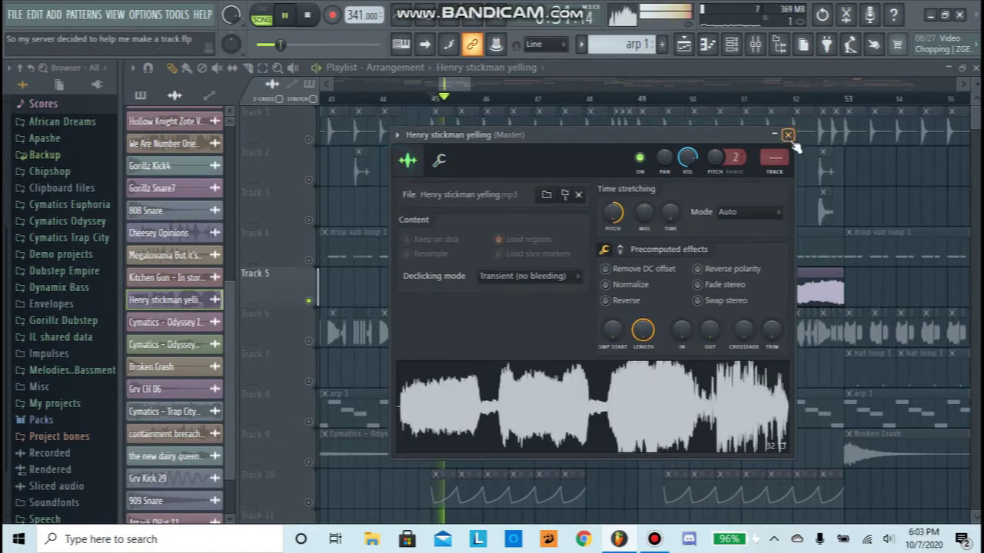
{"action": "left_click", "coordinate": [789, 135]}
{"action": "scroll", "coordinate": [678, 105], "scroll_direction": "down", "scroll_amount": 4}
{"action": "key", "text": "space"}
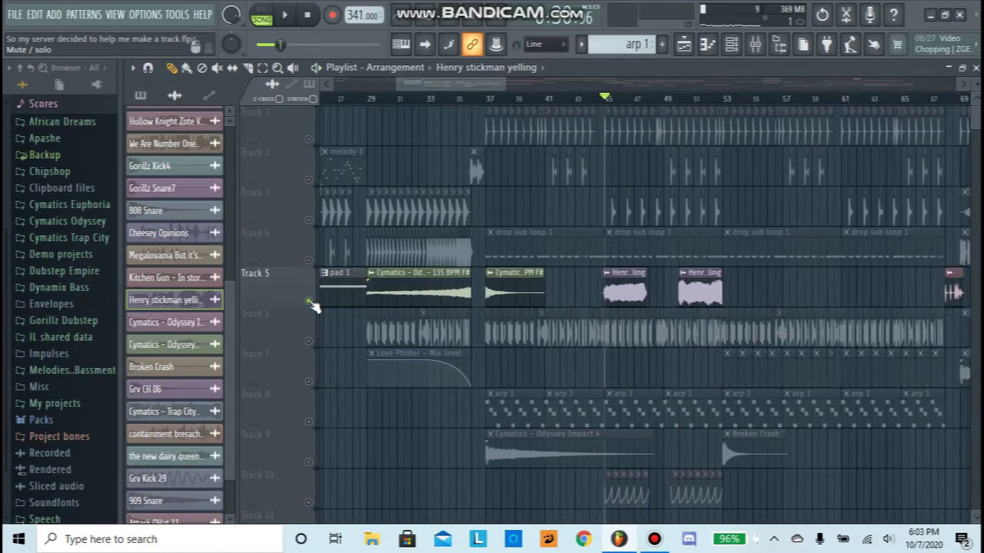
Step: Unsolo Track 5 and play the full arrangement from bar 45
{"action": "right_click", "coordinate": [309, 301]}
{"action": "key", "text": "space"}
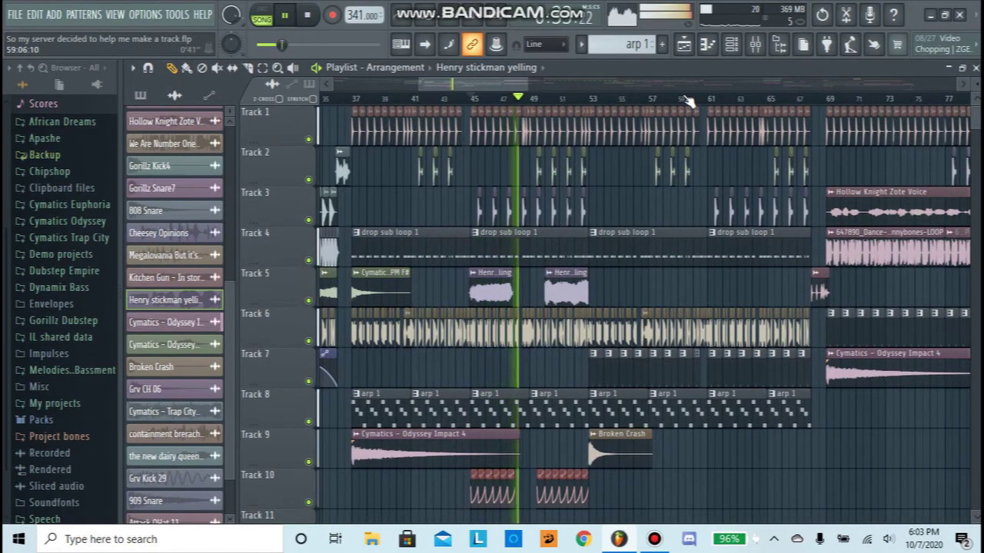
{"action": "scroll", "coordinate": [691, 100], "scroll_direction": "up", "scroll_amount": 3}
{"action": "scroll", "coordinate": [498, 104], "scroll_direction": "up", "scroll_amount": 2}
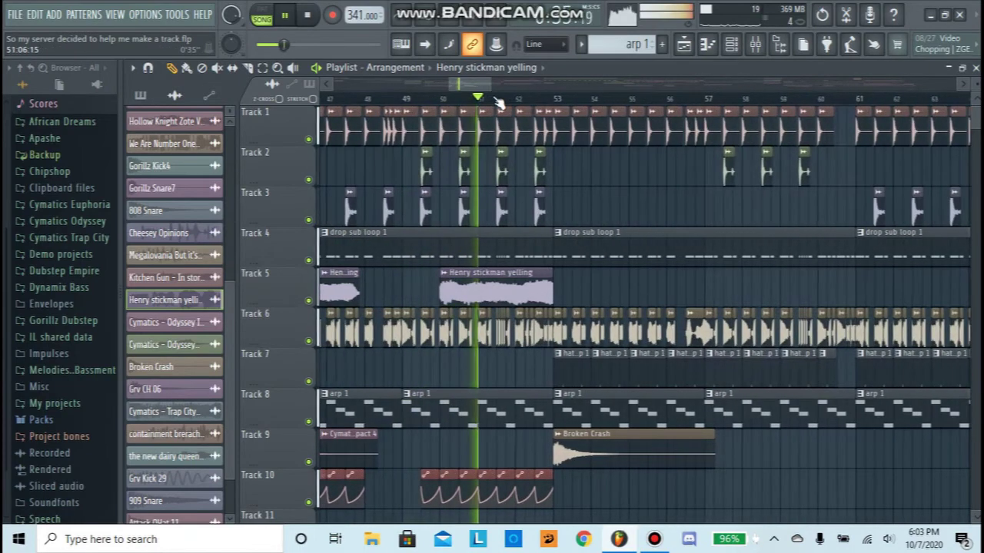
{"action": "key", "text": "space"}
Step: Play Track 5 with only the Track 10 automation clips enabled, from bars 45 and 50, then re-enable all tracks
{"action": "left_click_drag", "start_coordinate": [460, 91], "coordinate": [446, 87]}
{"action": "scroll", "coordinate": [512, 364], "scroll_direction": "down", "scroll_amount": 2}
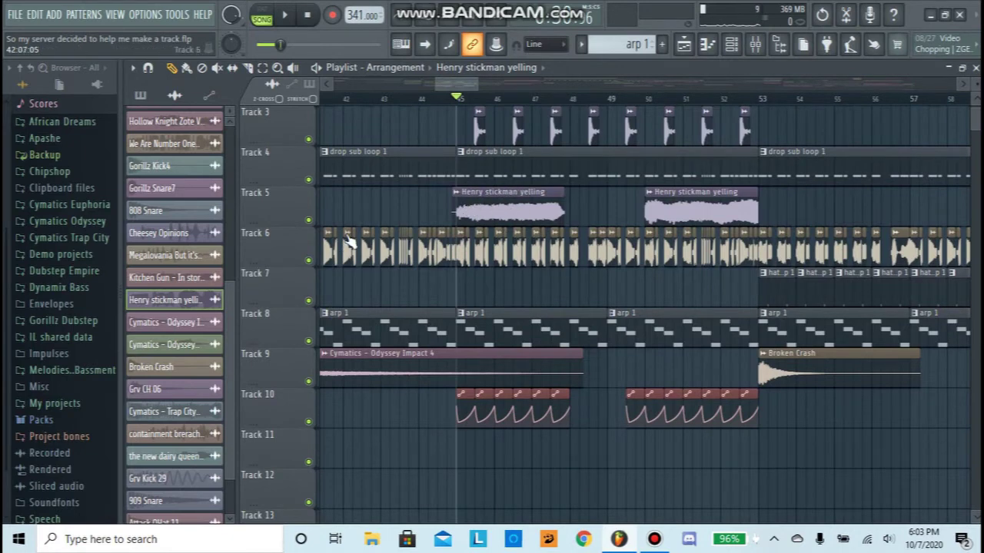
{"action": "right_click", "coordinate": [309, 221]}
{"action": "left_click", "coordinate": [309, 420]}
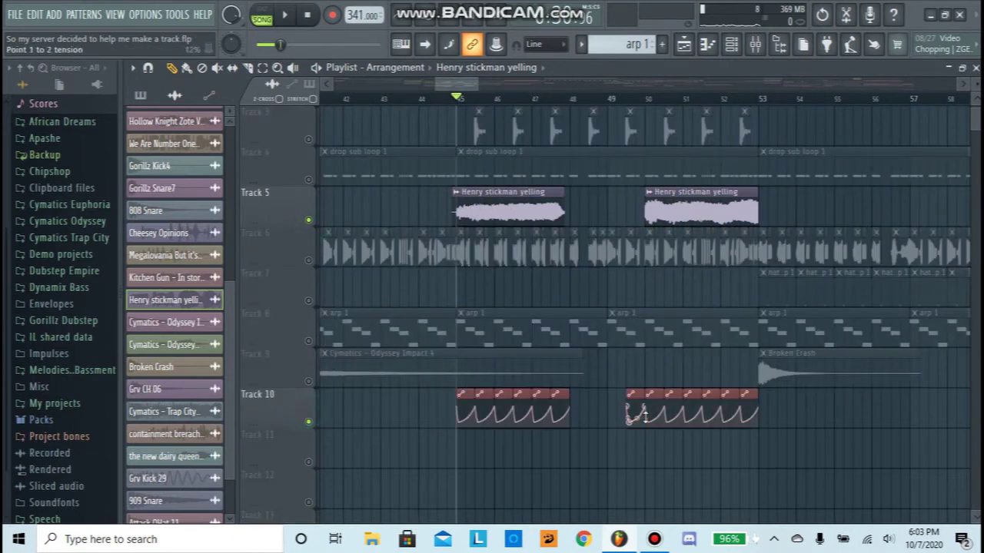
{"action": "key", "text": "space"}
{"action": "left_click", "coordinate": [654, 102]}
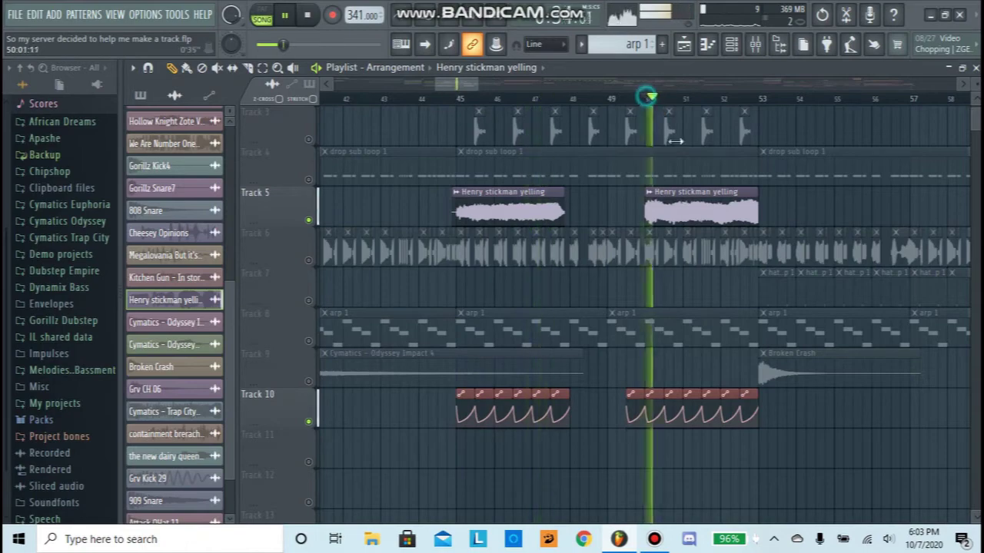
{"action": "key", "text": "space"}
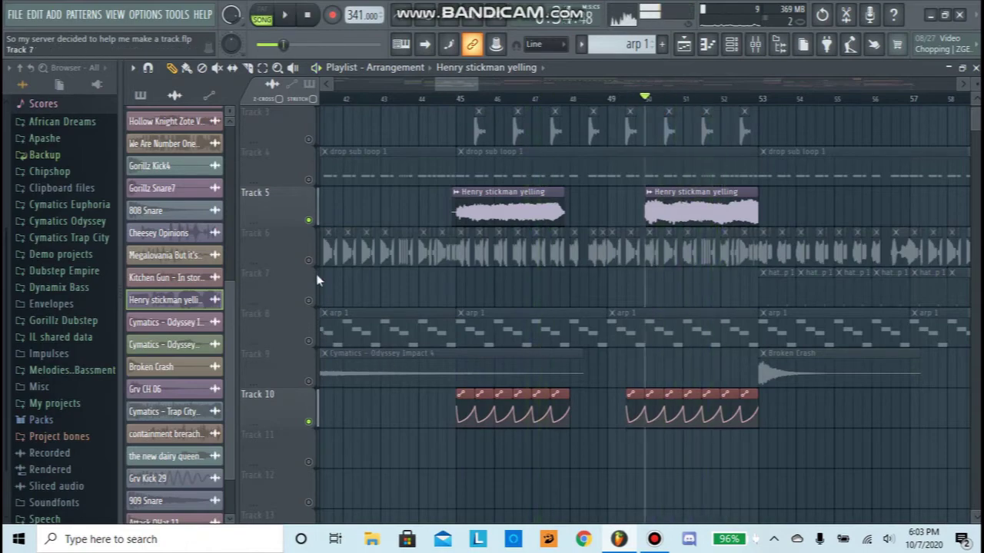
{"action": "right_click", "coordinate": [311, 221]}
Step: Solo Track 7, play its hat loop 1 patterns from bar 53, and unsolo it
{"action": "scroll", "coordinate": [773, 124], "scroll_direction": "up", "scroll_amount": 2}
{"action": "scroll", "coordinate": [787, 99], "scroll_direction": "down", "scroll_amount": 3}
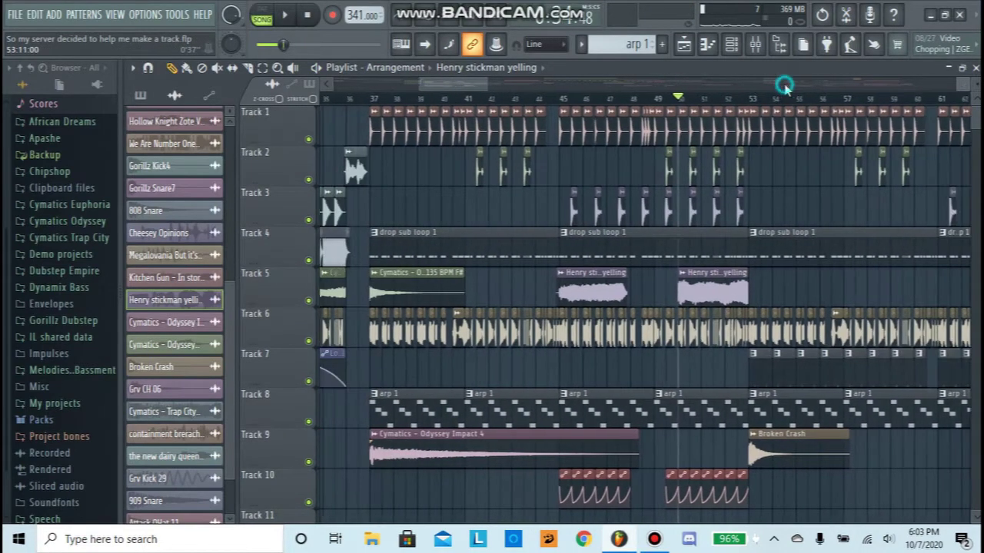
{"action": "scroll", "coordinate": [784, 84], "scroll_direction": "right", "scroll_amount": 5}
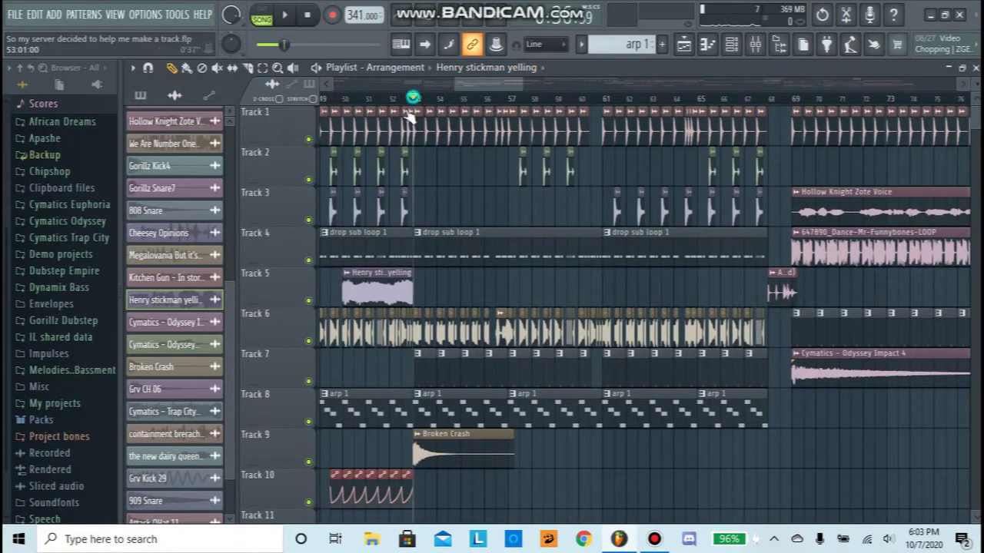
{"action": "right_click", "coordinate": [307, 382]}
{"action": "key", "text": "space"}
{"action": "key", "text": "space"}
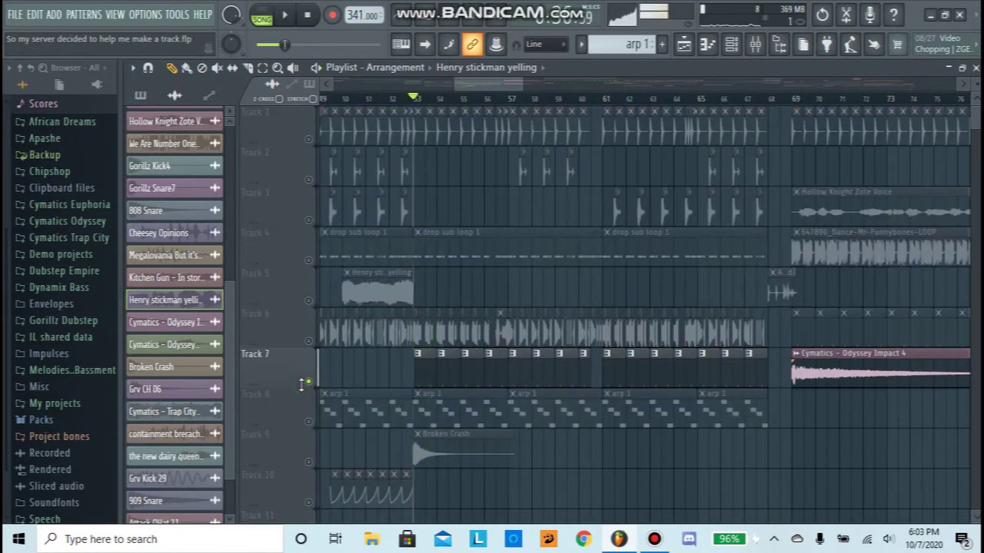
{"action": "right_click", "coordinate": [302, 384]}
{"action": "left_click", "coordinate": [273, 364]}
{"action": "right_click", "coordinate": [311, 382]}
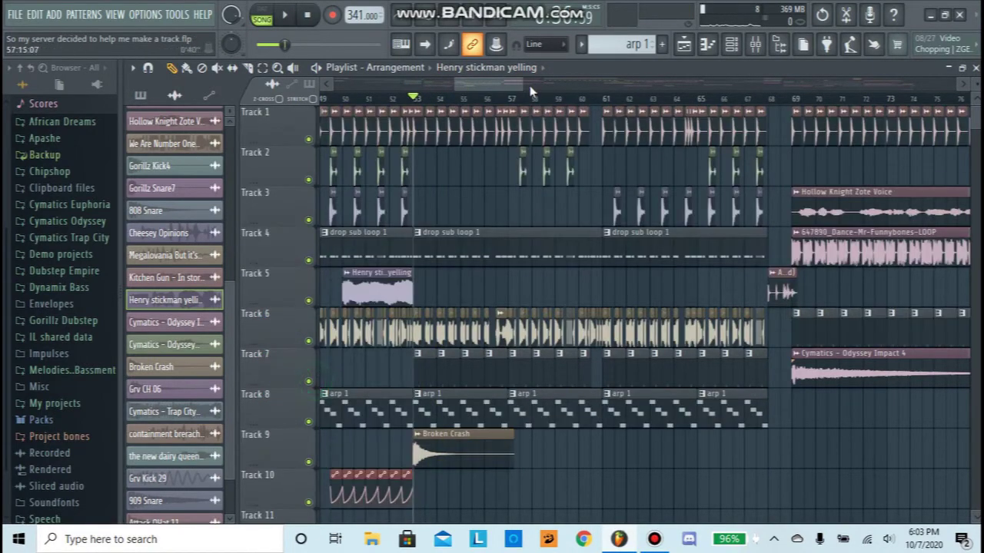
Step: Play the arrangement from bar 68, where the AMERICAN CUP SONG clip starts on Track 5
{"action": "left_click_drag", "start_coordinate": [501, 84], "coordinate": [540, 84]}
{"action": "left_click", "coordinate": [393, 100]}
{"action": "key", "text": "space"}
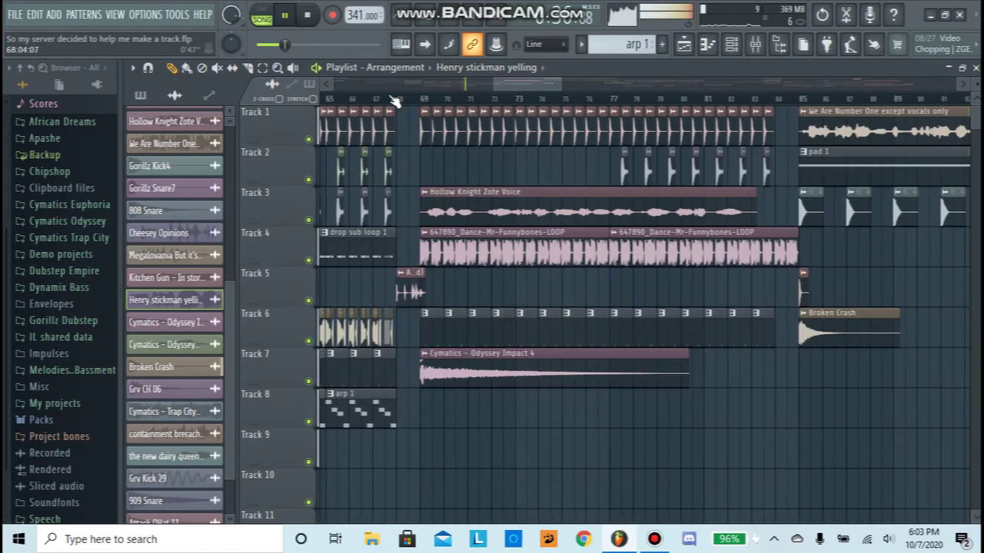
{"action": "scroll", "coordinate": [402, 100], "scroll_direction": "up", "scroll_amount": 5}
{"action": "key", "text": "space"}
{"action": "key", "text": "space"}
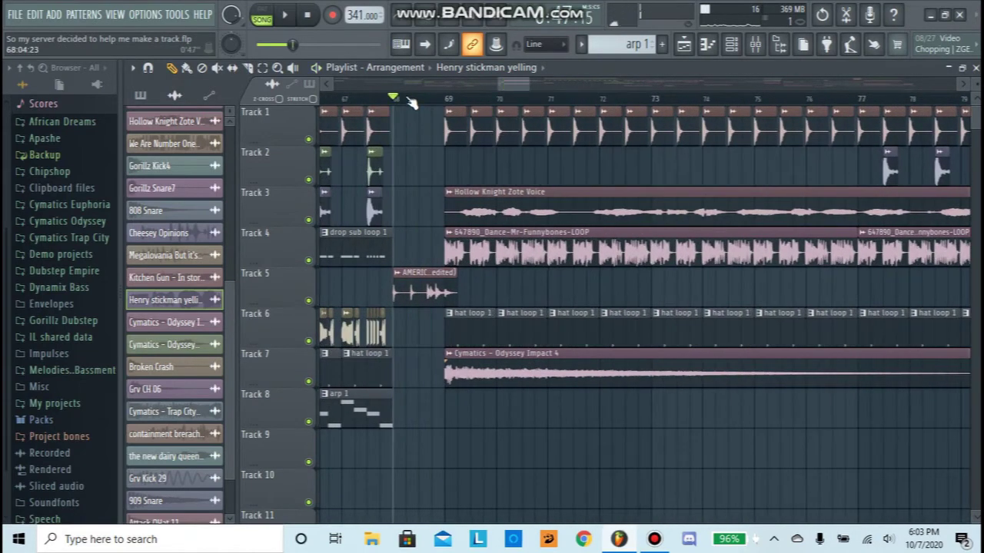
{"action": "scroll", "coordinate": [405, 100], "scroll_direction": "down", "scroll_amount": 4}
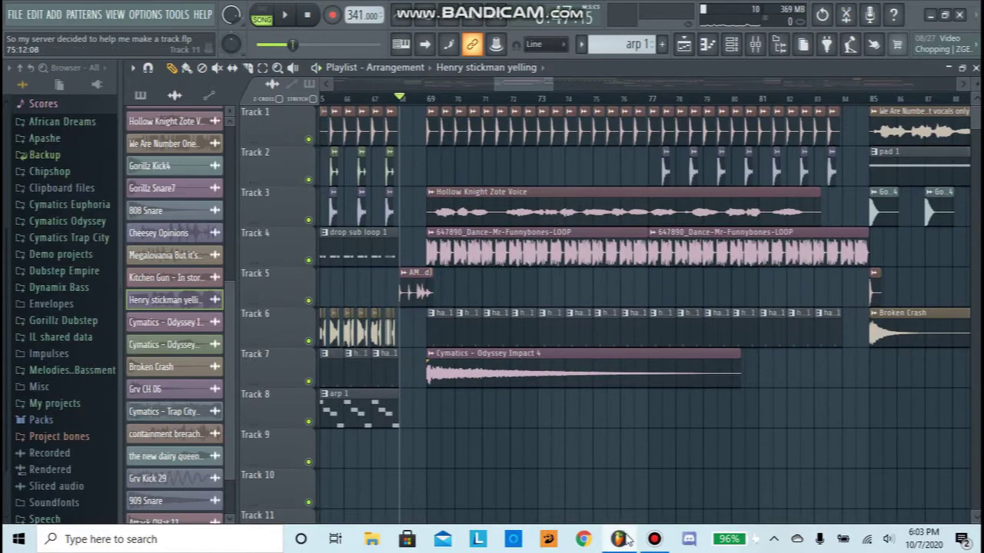
{"action": "left_click", "coordinate": [654, 540]}
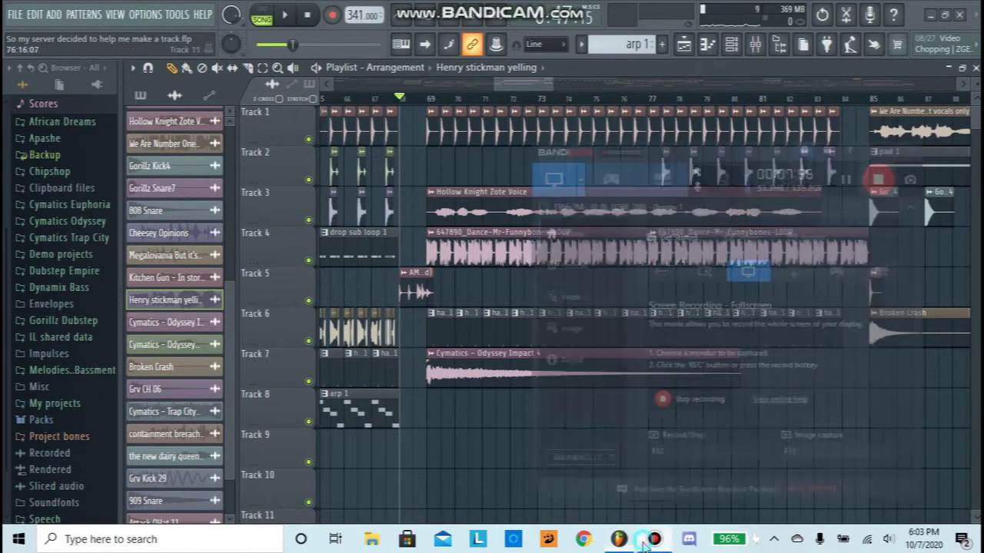
{"action": "left_click", "coordinate": [654, 540]}
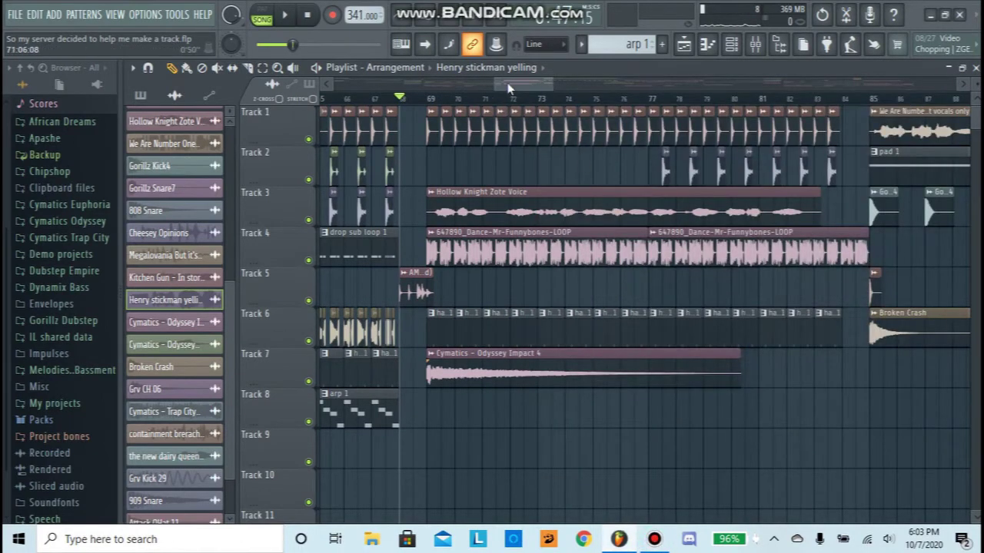
Step: Play the full arrangement from the start of the section at bar 69
{"action": "left_click_drag", "start_coordinate": [508, 84], "coordinate": [510, 85]}
{"action": "left_click", "coordinate": [391, 98]}
{"action": "key", "text": "space"}
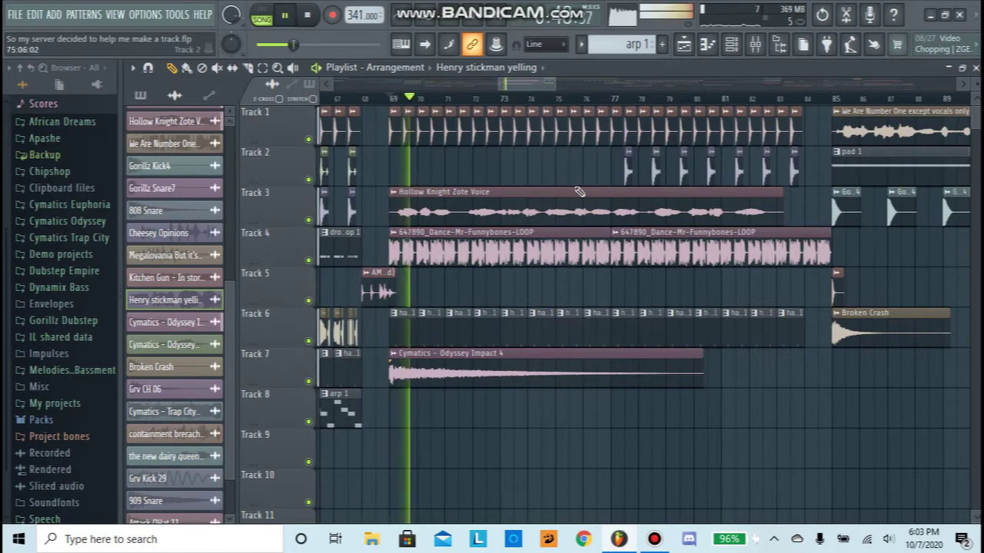
{"action": "key", "text": "space"}
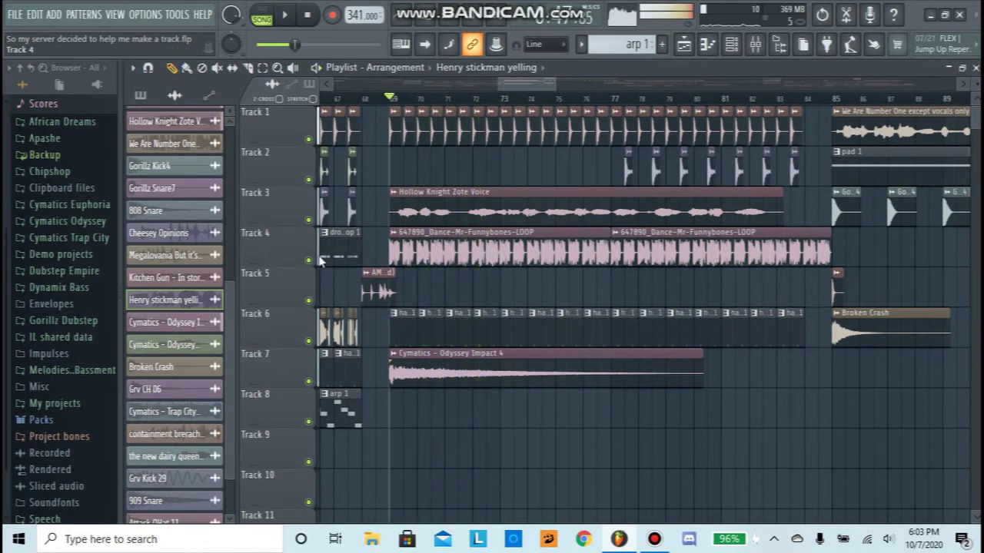
Step: Solo Track 4 and play its 647890_Dance-Mr-Funnybones-LOOP clips from bar 69
{"action": "right_click", "coordinate": [319, 259]}
{"action": "right_click", "coordinate": [308, 260]}
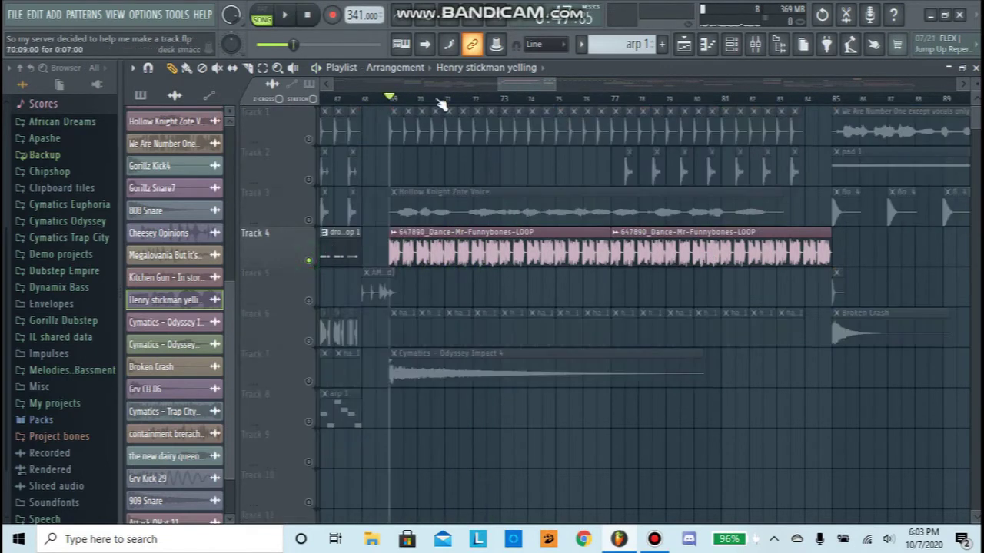
{"action": "scroll", "coordinate": [423, 99], "scroll_direction": "up", "scroll_amount": 2}
{"action": "scroll", "coordinate": [431, 100], "scroll_direction": "down", "scroll_amount": 1}
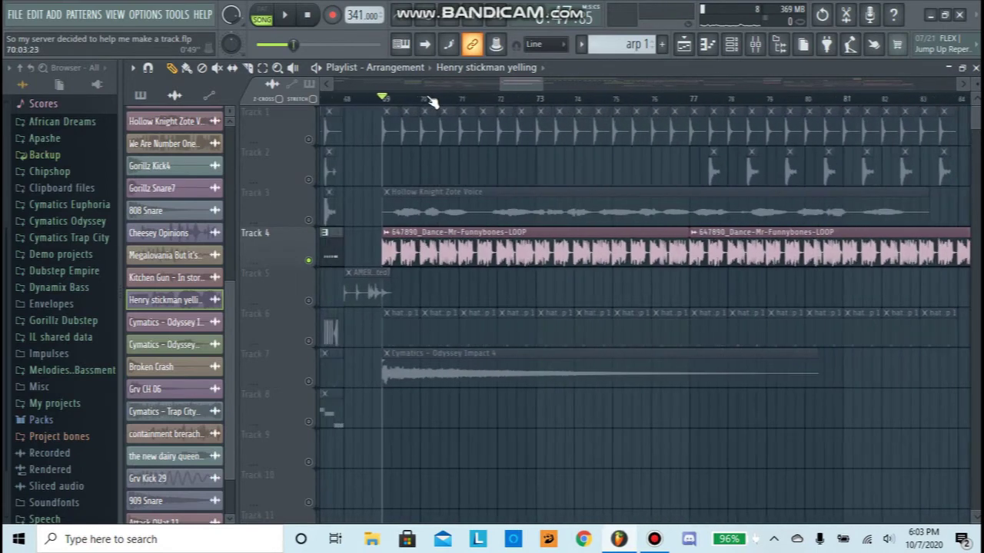
{"action": "key", "text": "space"}
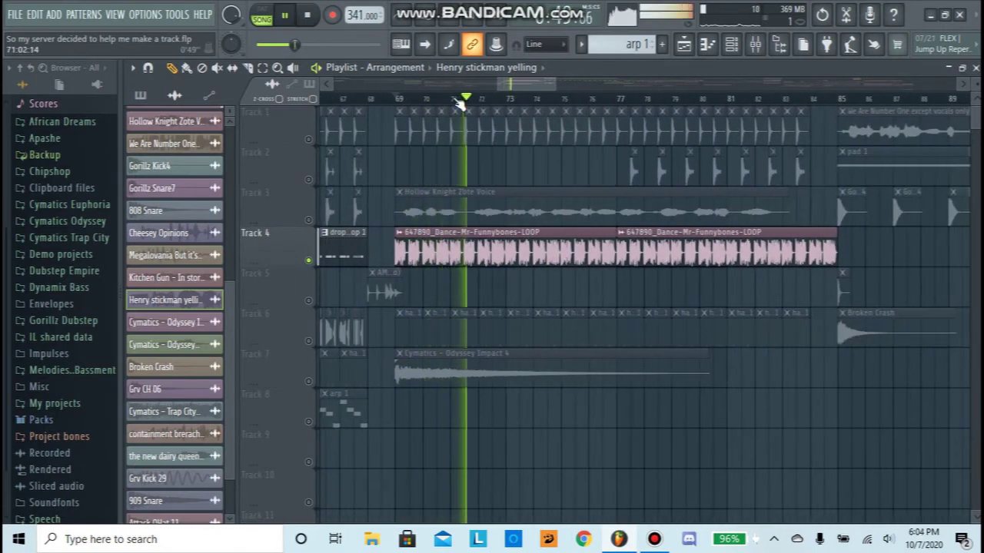
{"action": "key", "text": "space"}
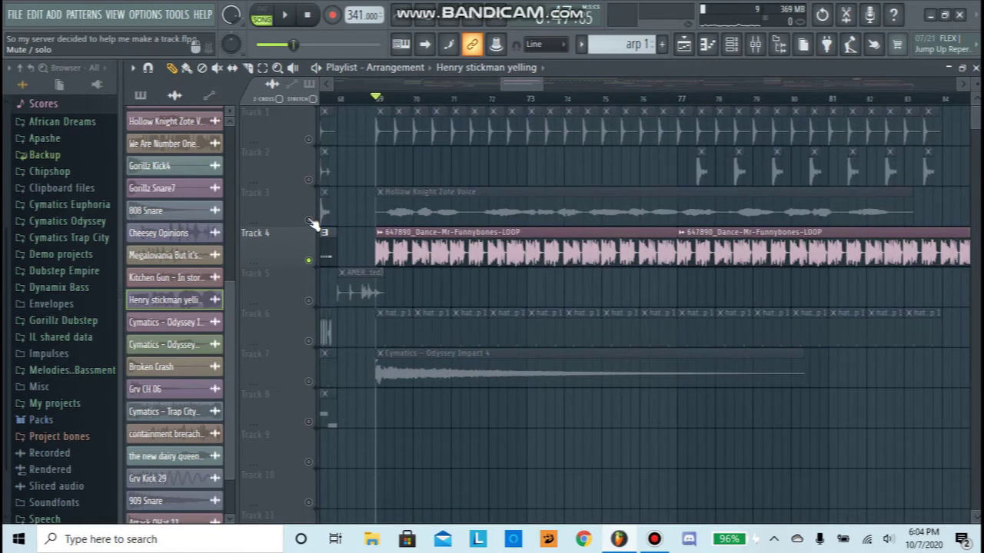
Step: Solo Track 3 and play its Hollow Knight Zote Voice clip from bar 69
{"action": "right_click", "coordinate": [308, 220]}
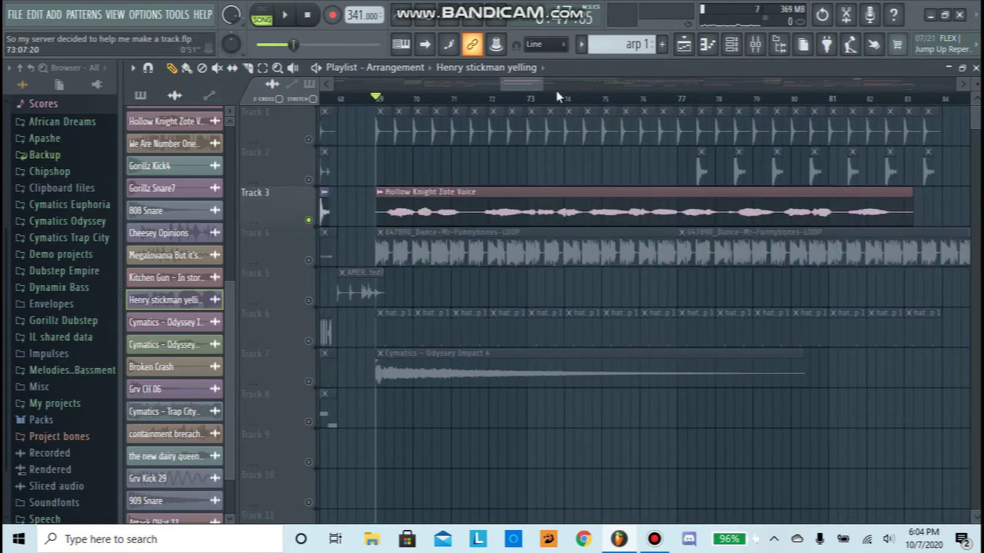
{"action": "scroll", "coordinate": [583, 83], "scroll_direction": "right", "scroll_amount": 1}
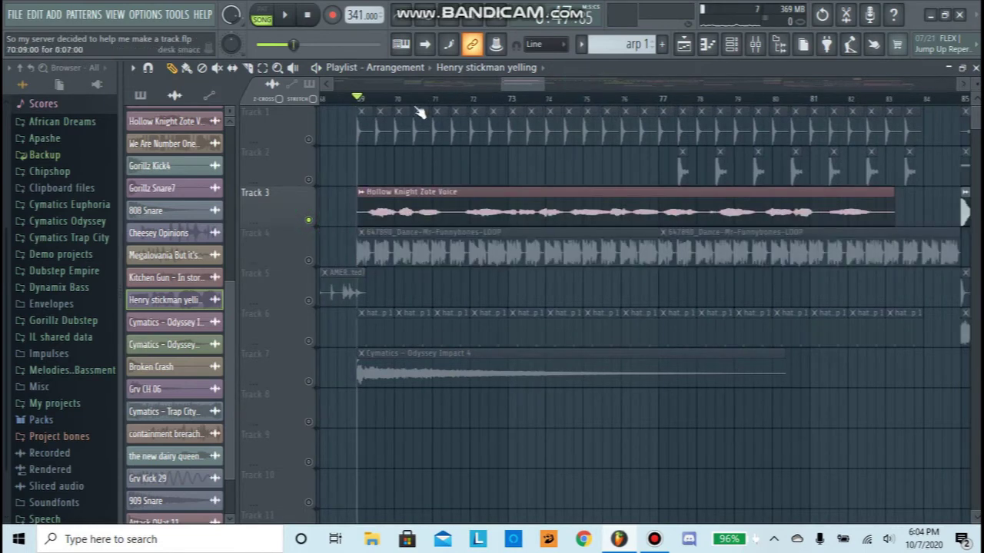
{"action": "scroll", "coordinate": [384, 106], "scroll_direction": "down", "scroll_amount": 3}
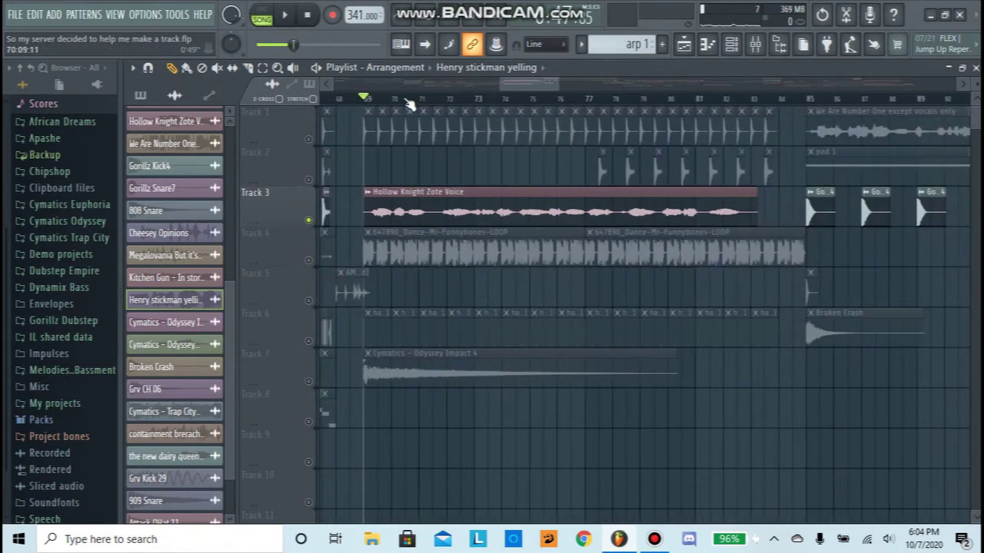
{"action": "key", "text": "space"}
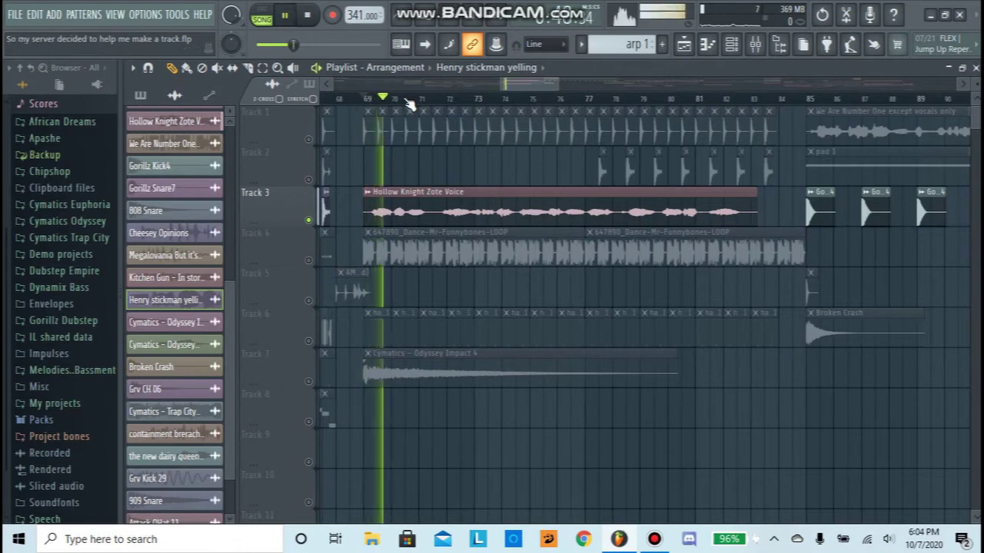
{"action": "double_click", "coordinate": [447, 206]}
{"action": "left_click", "coordinate": [659, 266]}
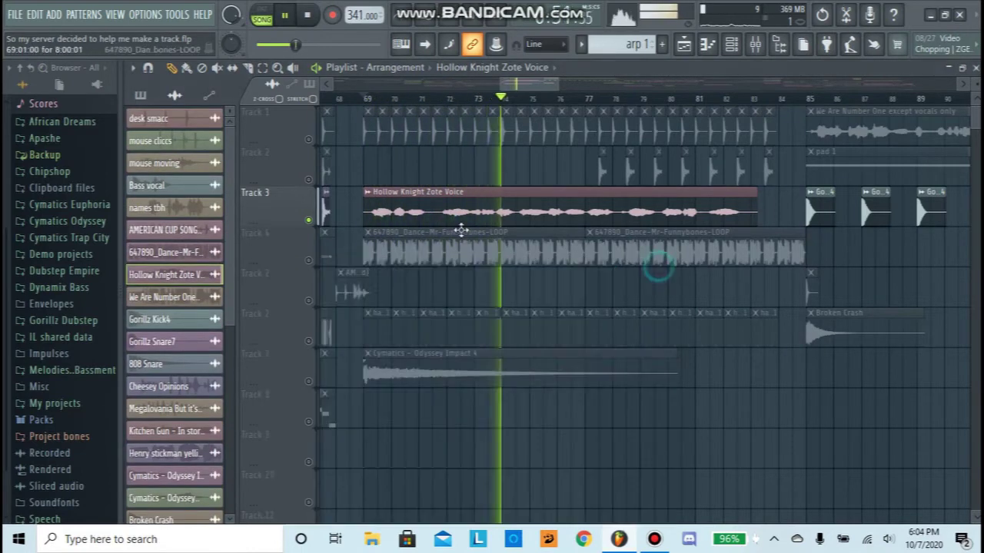
Step: Unsolo Track 3 and play all tracks together from bar 69
{"action": "right_click", "coordinate": [308, 221]}
{"action": "key", "text": "space"}
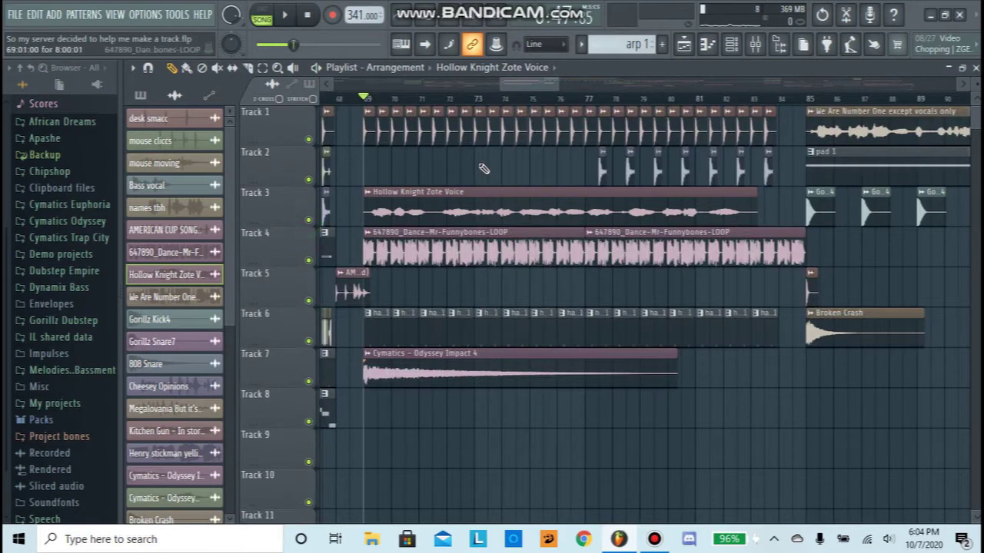
{"action": "key", "text": "space"}
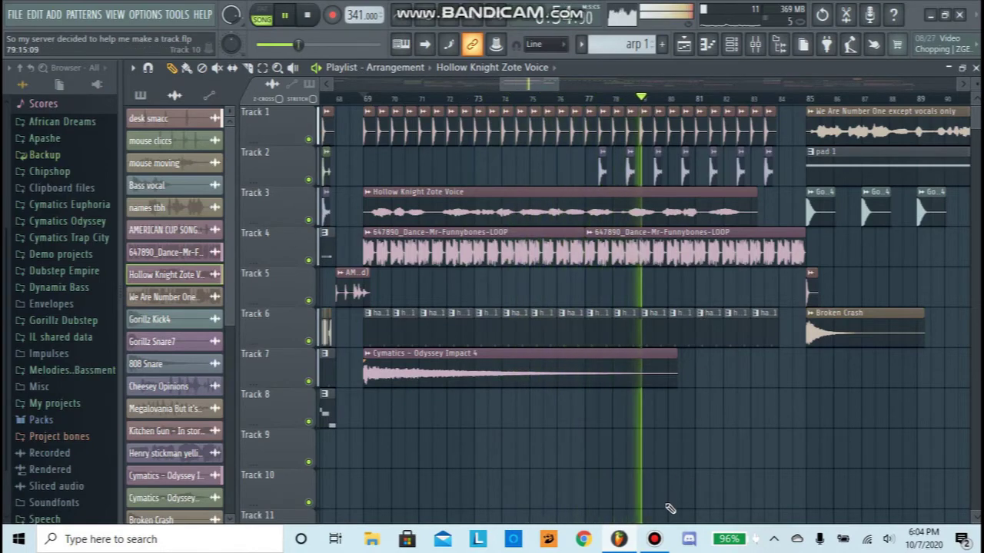
{"action": "key", "text": "space"}
{"action": "left_click", "coordinate": [654, 539]}
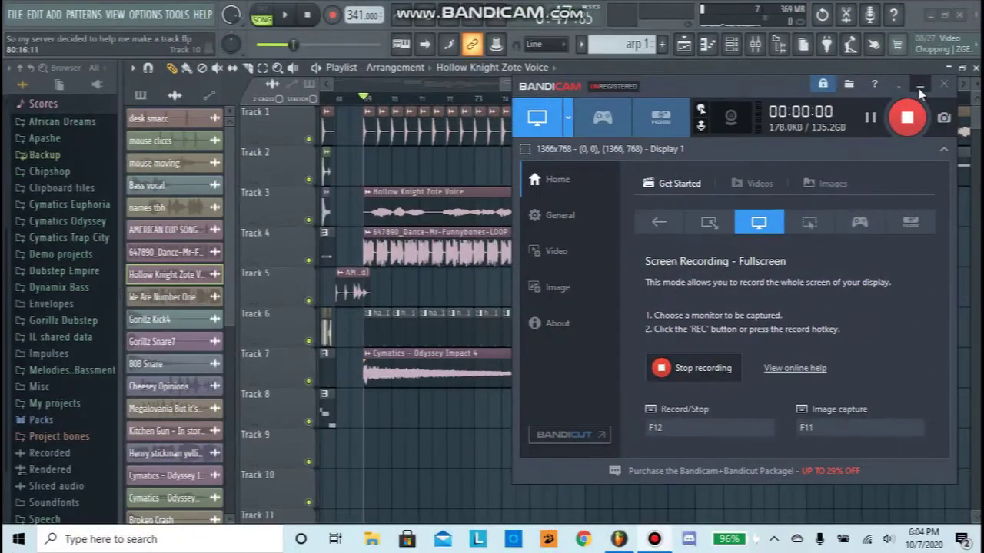
{"action": "left_click", "coordinate": [920, 85]}
{"action": "left_click", "coordinate": [654, 538]}
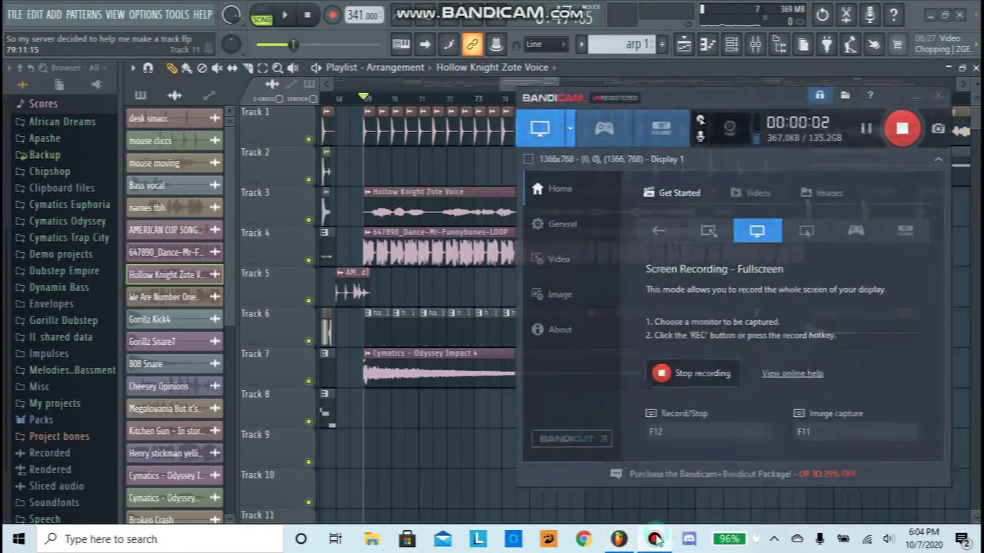
{"action": "left_click", "coordinate": [655, 539]}
Step: Play the full arrangement from bar 85, where the We Are Number One except vocals only clip starts
{"action": "left_click_drag", "start_coordinate": [533, 85], "coordinate": [635, 89]}
{"action": "left_click", "coordinate": [432, 85]}
{"action": "key", "text": "space"}
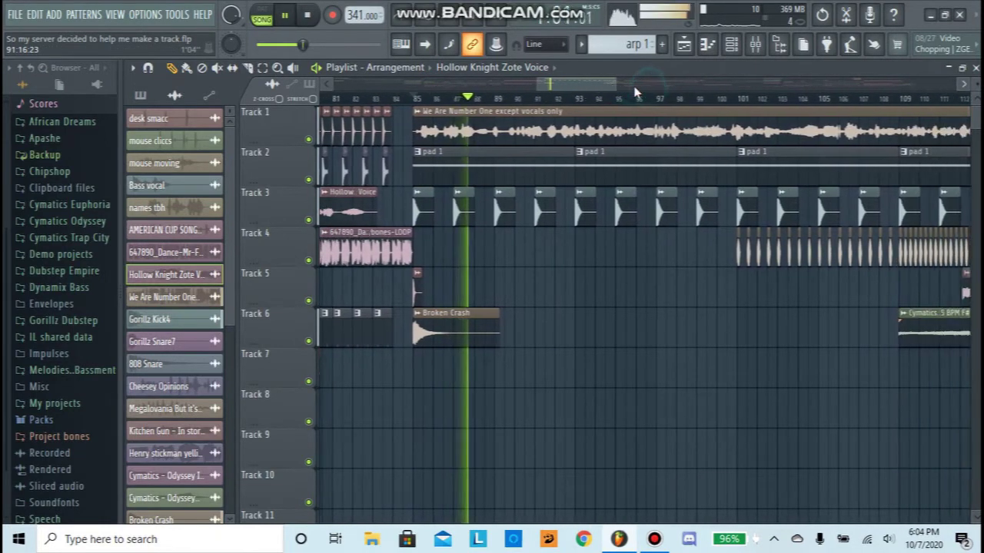
{"action": "key", "text": "space"}
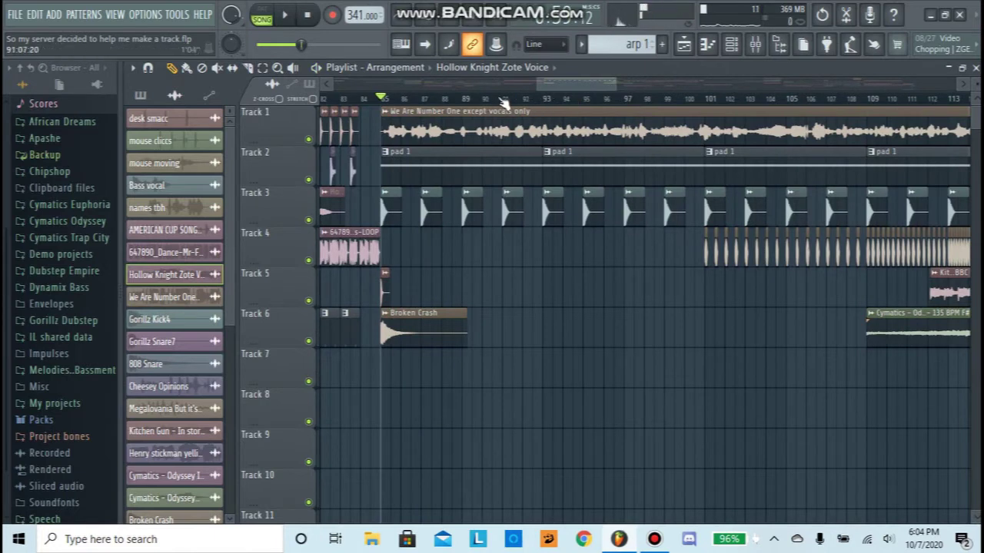
{"action": "scroll", "coordinate": [406, 105], "scroll_direction": "up", "scroll_amount": 5}
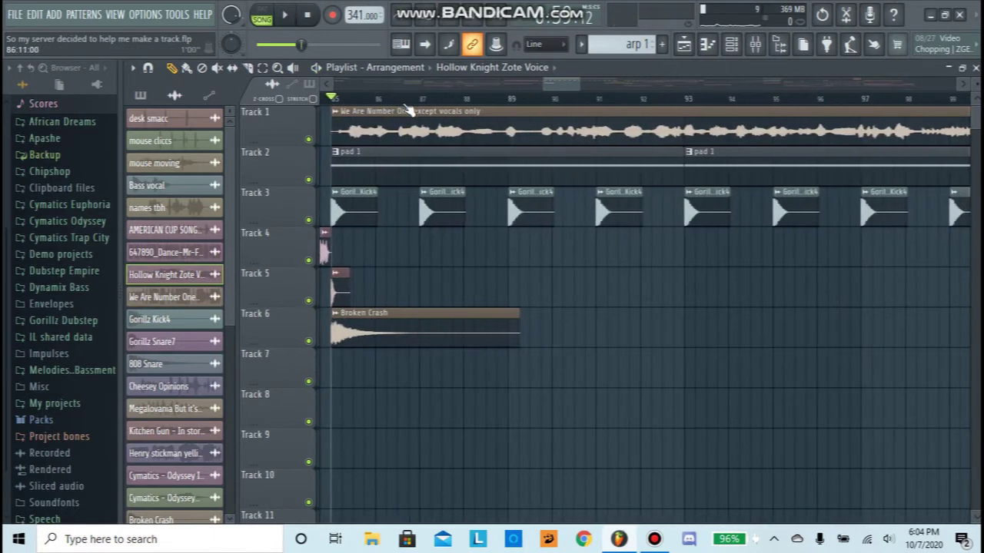
{"action": "scroll", "coordinate": [353, 105], "scroll_direction": "down", "scroll_amount": 3}
Step: Solo Track 1, play its We Are Number One clip from bar 85, and view the clip's sample settings, keeping the clip in place
{"action": "key", "text": "space"}
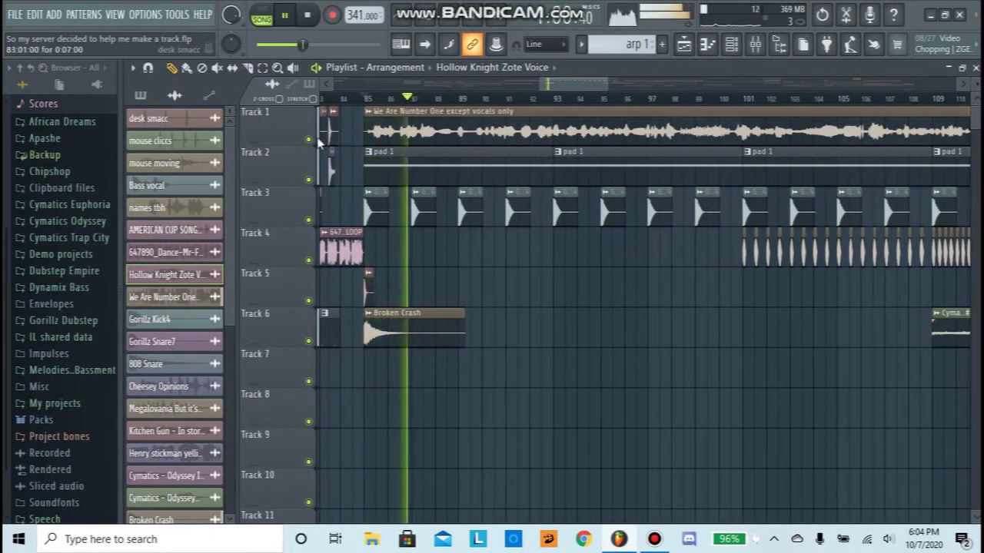
{"action": "double_click", "coordinate": [434, 133]}
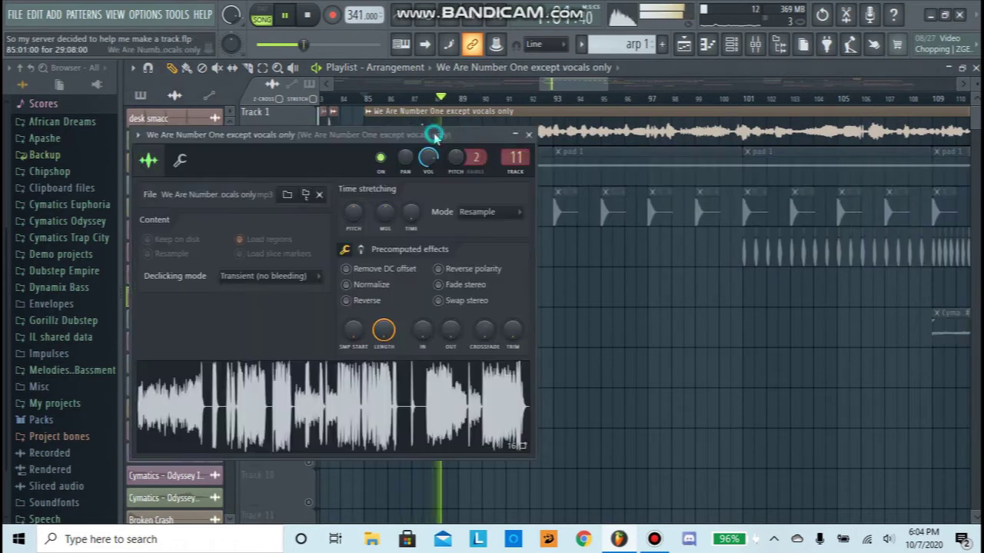
{"action": "left_click", "coordinate": [529, 136]}
{"action": "right_click", "coordinate": [531, 131]}
{"action": "key", "text": "ctrl+z"}
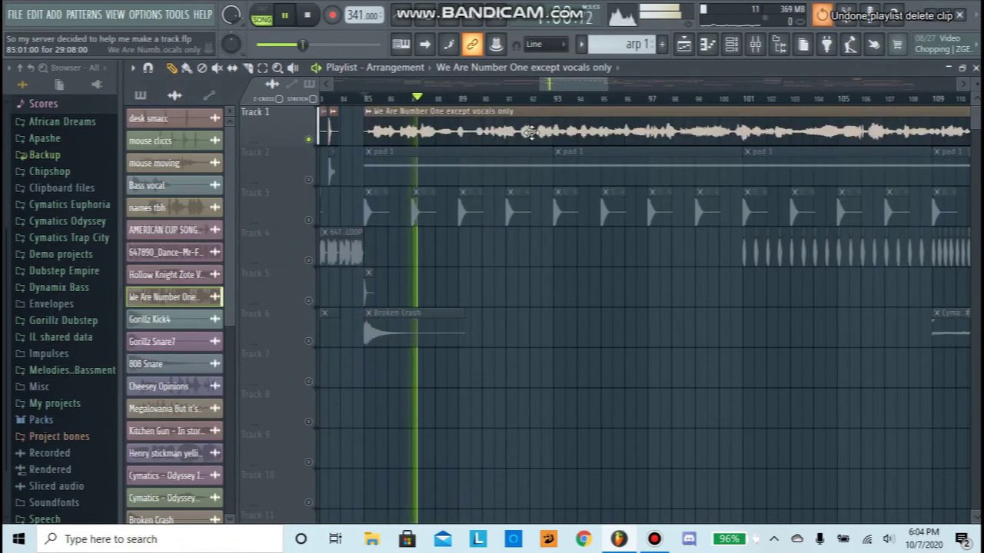
Step: Review the Fruity Reeverb 2 effect on the We Are Number One clip's mixer track
{"action": "key", "text": "F9"}
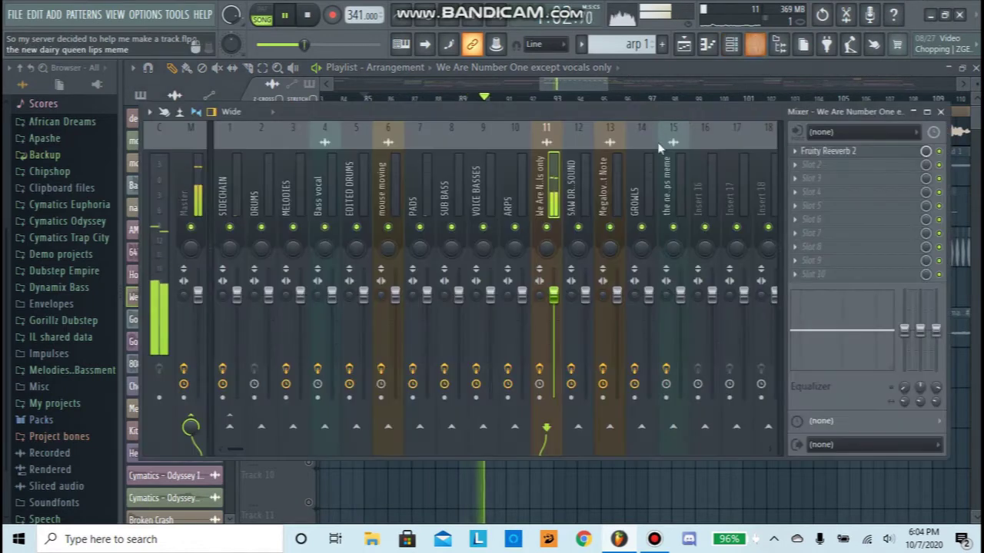
{"action": "left_click", "coordinate": [824, 152]}
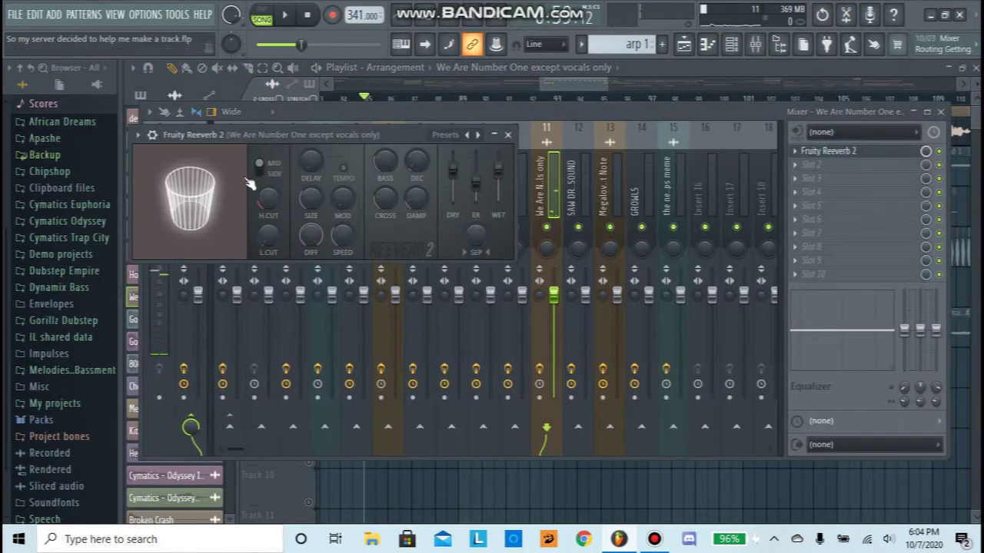
{"action": "left_click", "coordinate": [574, 91]}
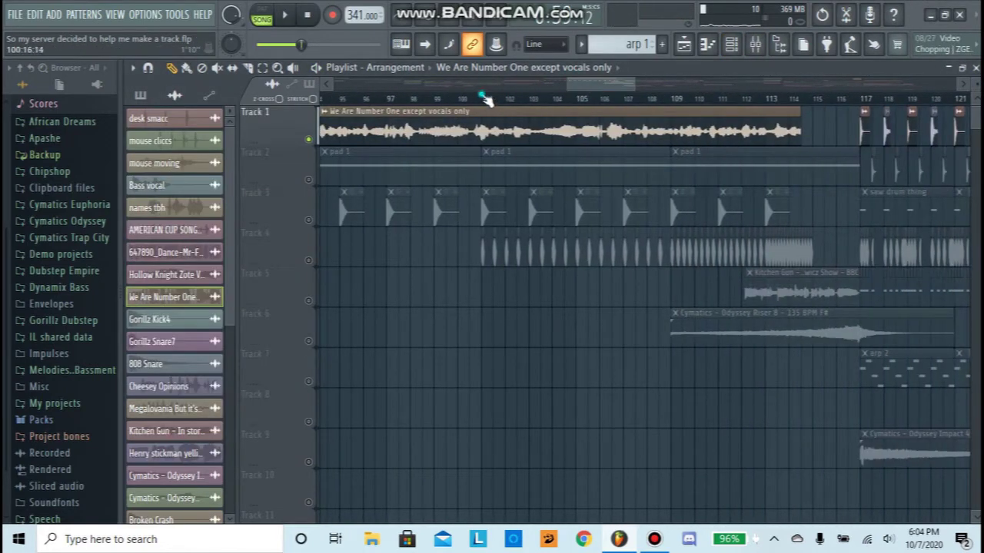
Step: Unsolo Track 1 and play the full arrangement from bar 101
{"action": "right_click", "coordinate": [309, 221]}
{"action": "right_click", "coordinate": [309, 221]}
{"action": "key", "text": "space"}
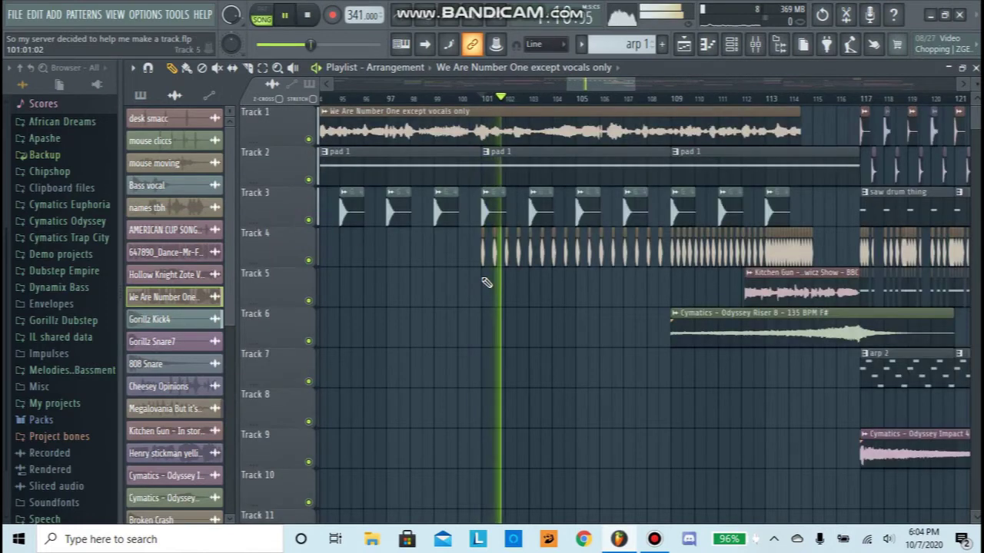
{"action": "key", "text": "space"}
Step: Solo Track 4 and play its repeated Megalovania clips from bar 101 and again from bar 109
{"action": "right_click", "coordinate": [309, 261]}
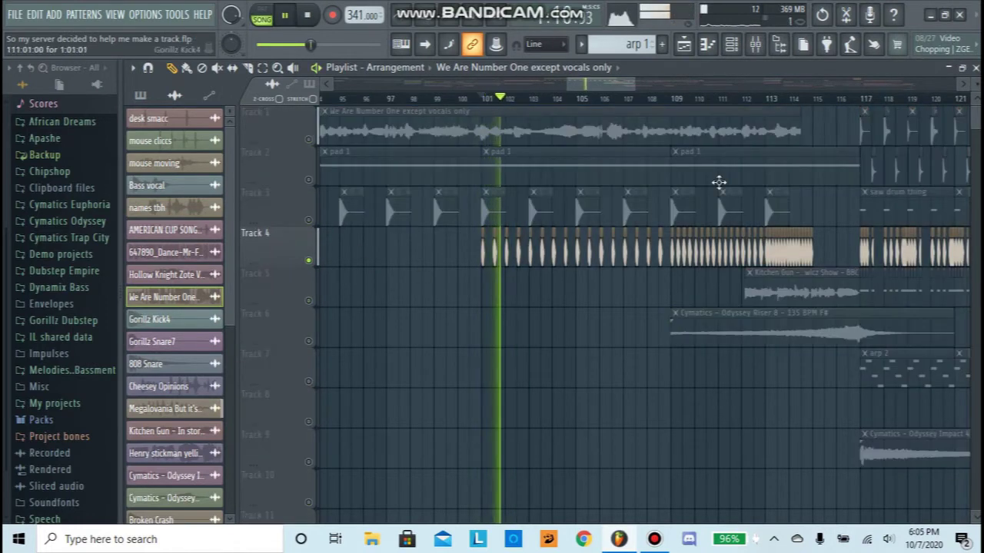
{"action": "left_click", "coordinate": [673, 99]}
{"action": "key", "text": "space"}
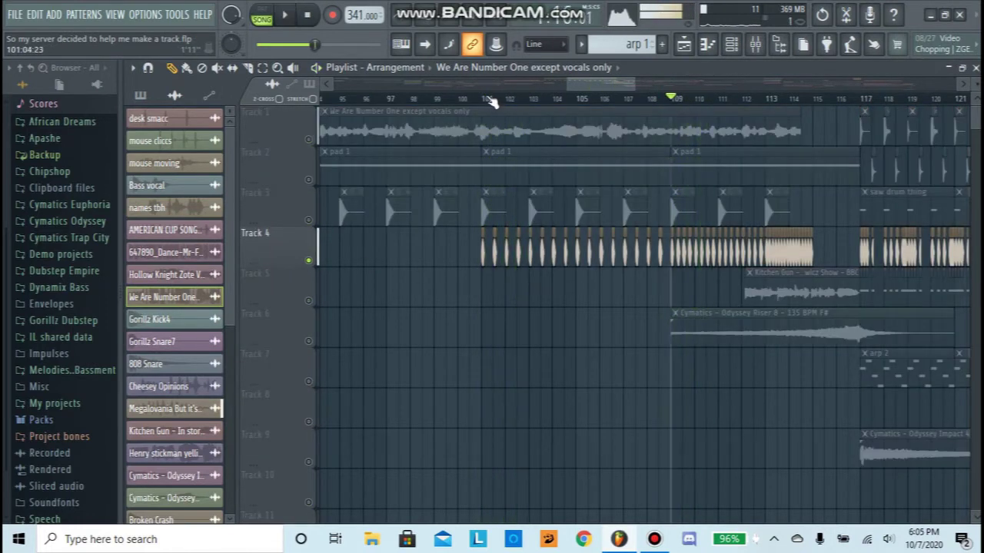
Step: Review the sample settings of the first Megalovania But it's Only the First Note clip at bar 101 on Track 4
{"action": "scroll", "coordinate": [630, 100], "scroll_direction": "up", "scroll_amount": 4}
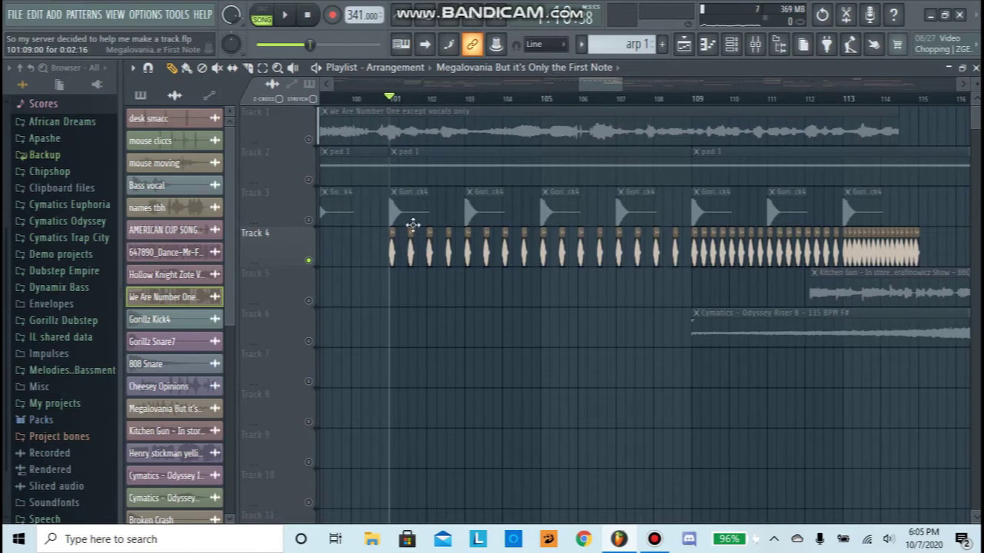
{"action": "scroll", "coordinate": [397, 104], "scroll_direction": "up", "scroll_amount": 4}
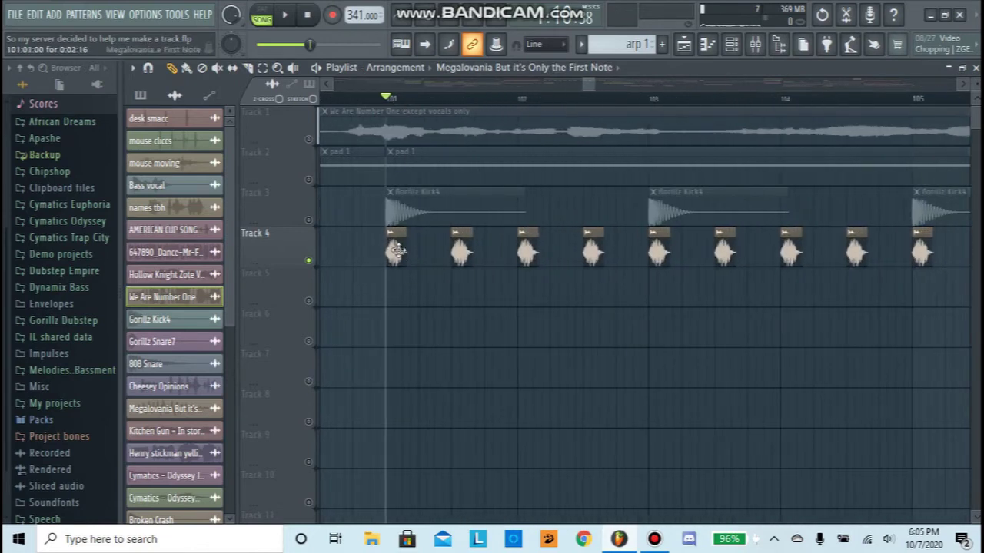
{"action": "double_click", "coordinate": [396, 249]}
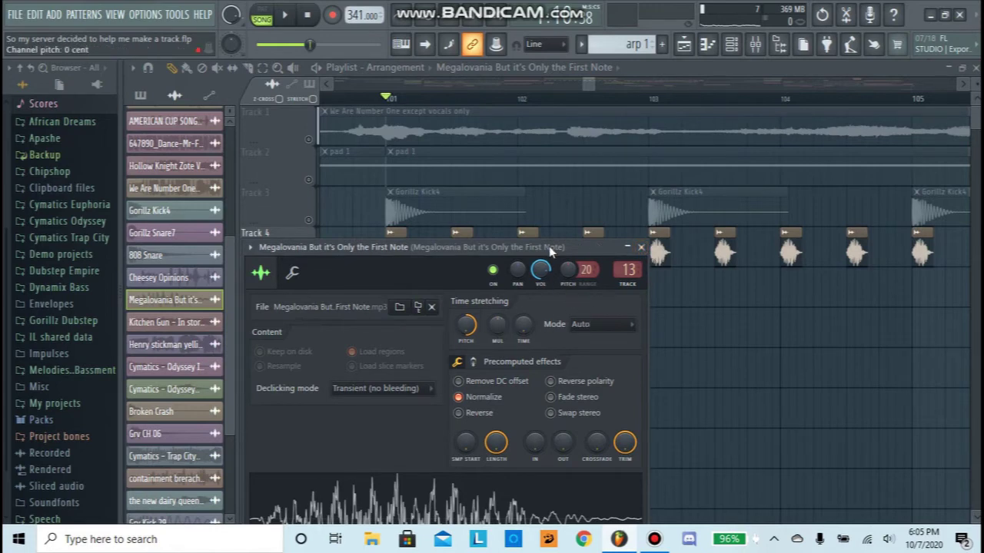
{"action": "left_click_drag", "start_coordinate": [550, 250], "coordinate": [551, 160]}
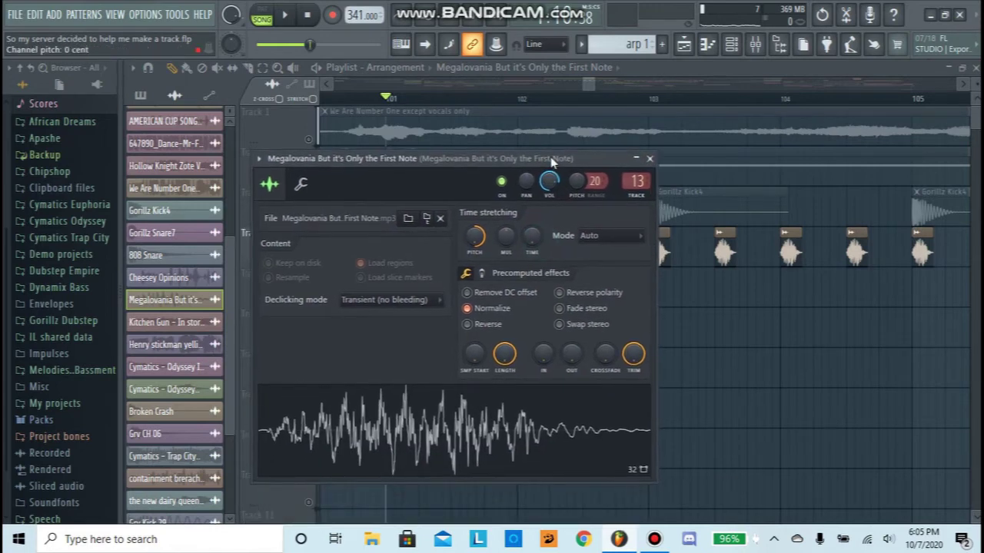
{"action": "left_click", "coordinate": [649, 159]}
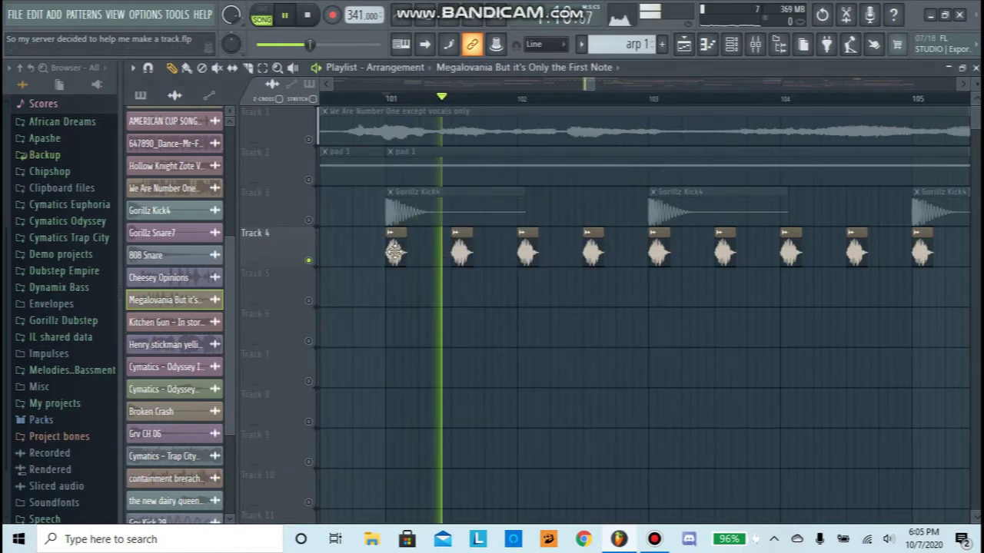
{"action": "double_click", "coordinate": [393, 251]}
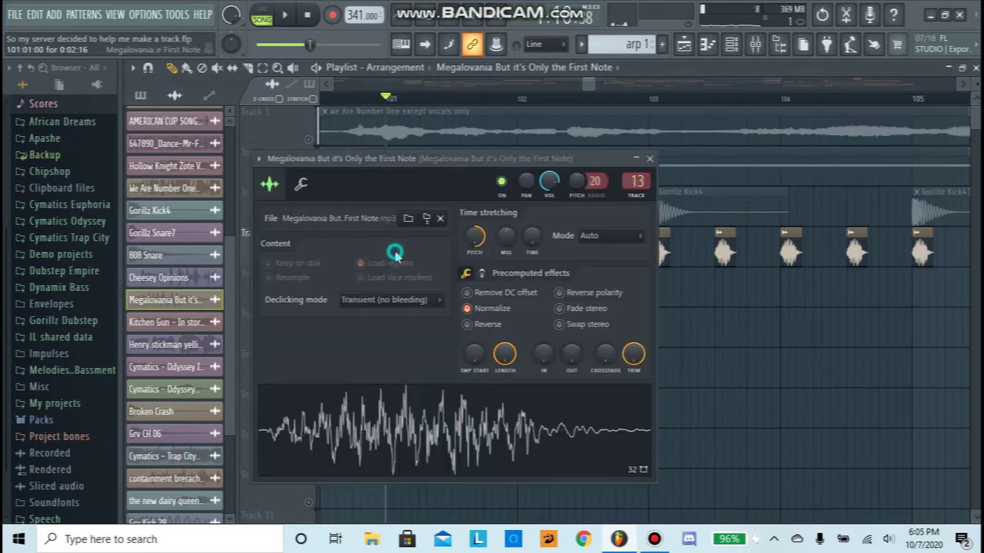
{"action": "left_click", "coordinate": [648, 159]}
Step: Review the Soundgoodizer effect on the Megalovania clip's mixer track 13
{"action": "left_click", "coordinate": [747, 51]}
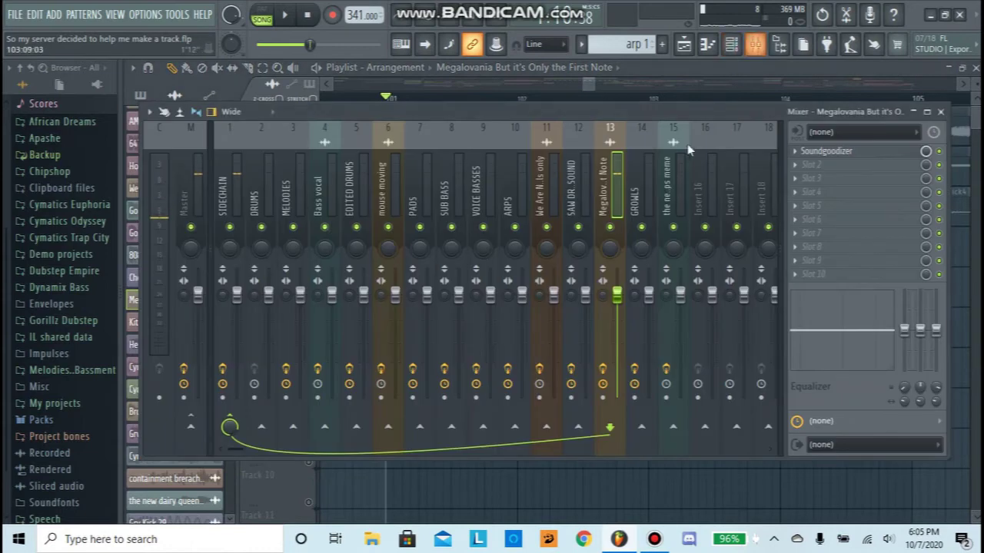
{"action": "left_click", "coordinate": [849, 153]}
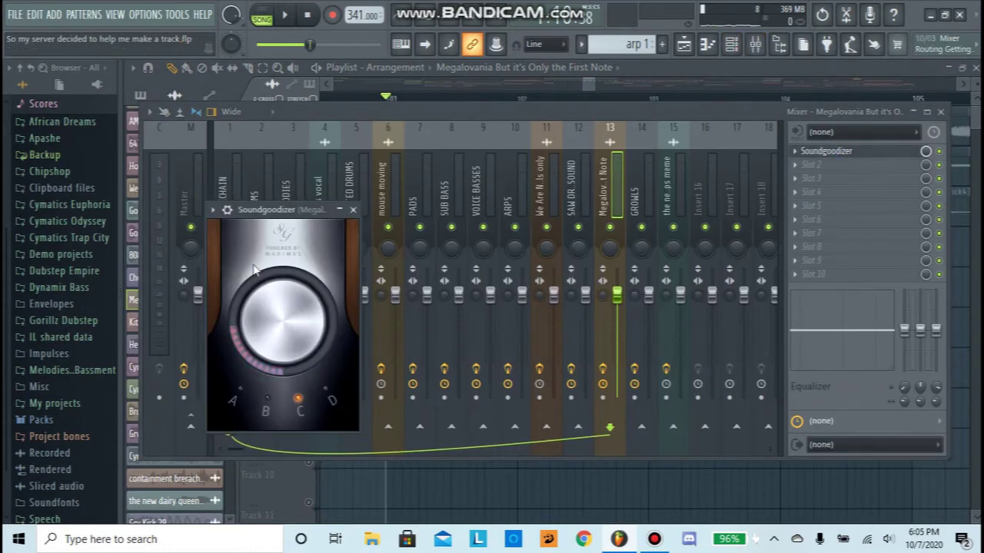
{"action": "left_click", "coordinate": [352, 209]}
Step: Solo Track 5 and play its Kitchen Gun clip from bar 112
{"action": "left_click", "coordinate": [644, 84]}
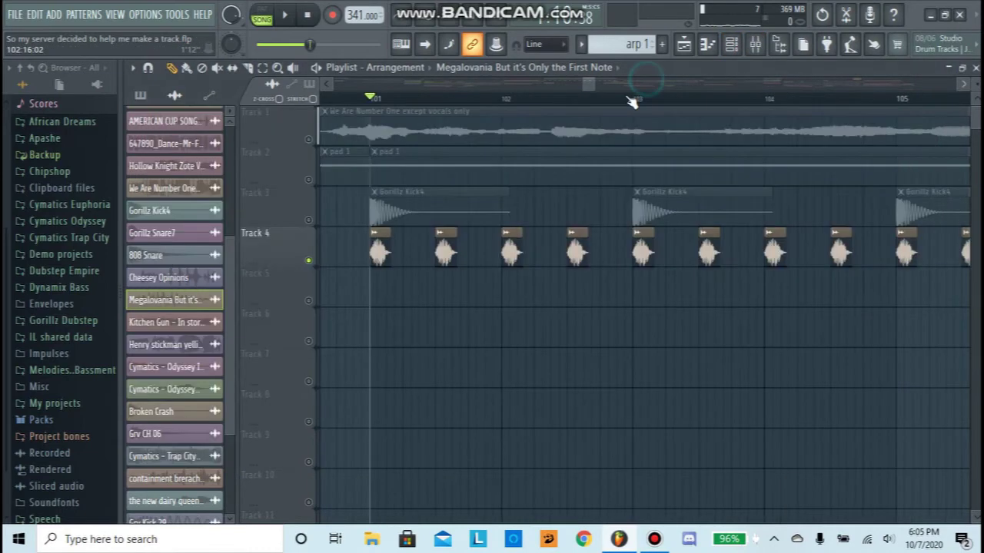
{"action": "scroll", "coordinate": [631, 97], "scroll_direction": "down", "scroll_amount": 4}
{"action": "left_click_drag", "start_coordinate": [601, 83], "coordinate": [641, 85]}
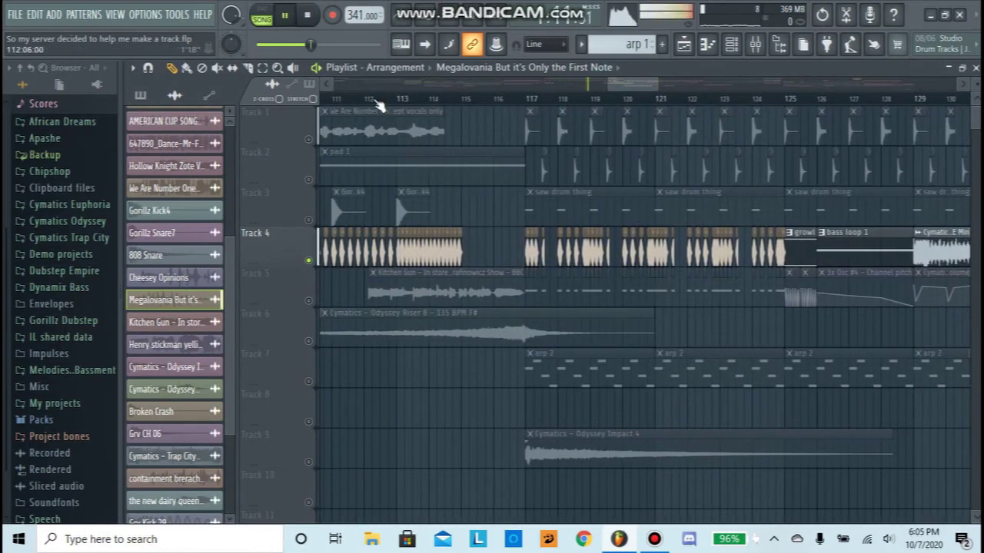
{"action": "right_click", "coordinate": [308, 297]}
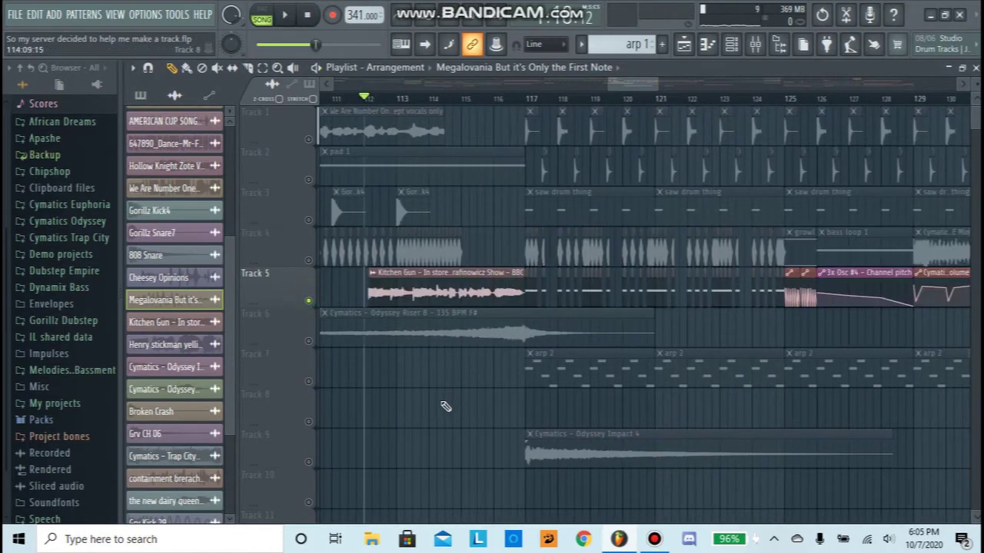
{"action": "key", "text": "space"}
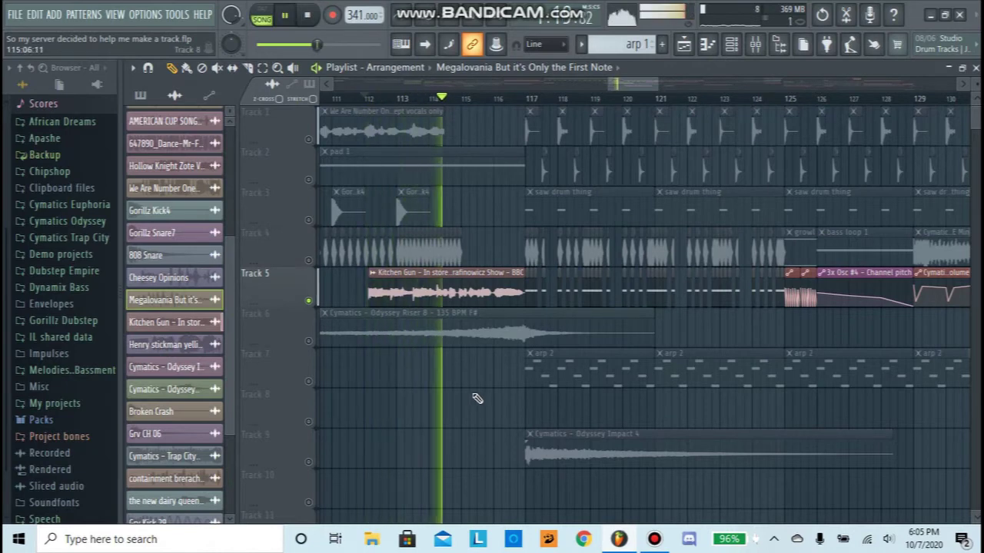
Step: Unsolo Track 5 and play the full arrangement into the section starting at bar 117
{"action": "right_click", "coordinate": [310, 298]}
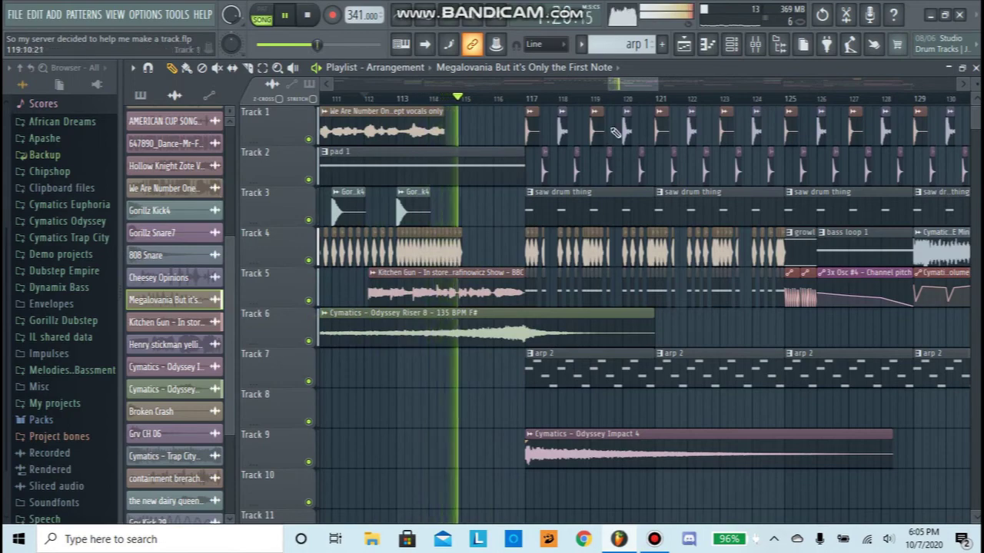
{"action": "left_click_drag", "start_coordinate": [630, 83], "coordinate": [636, 83]}
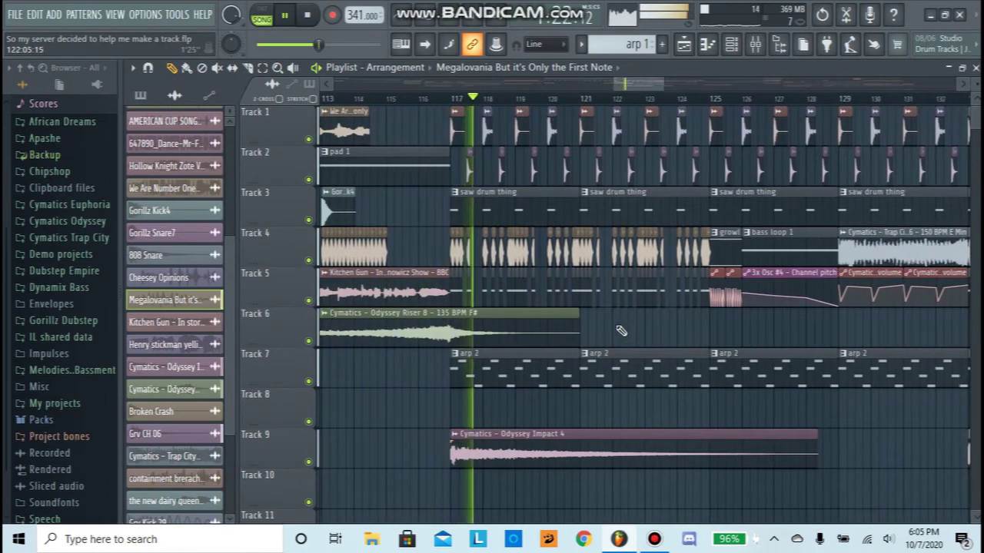
{"action": "left_click", "coordinate": [655, 539]}
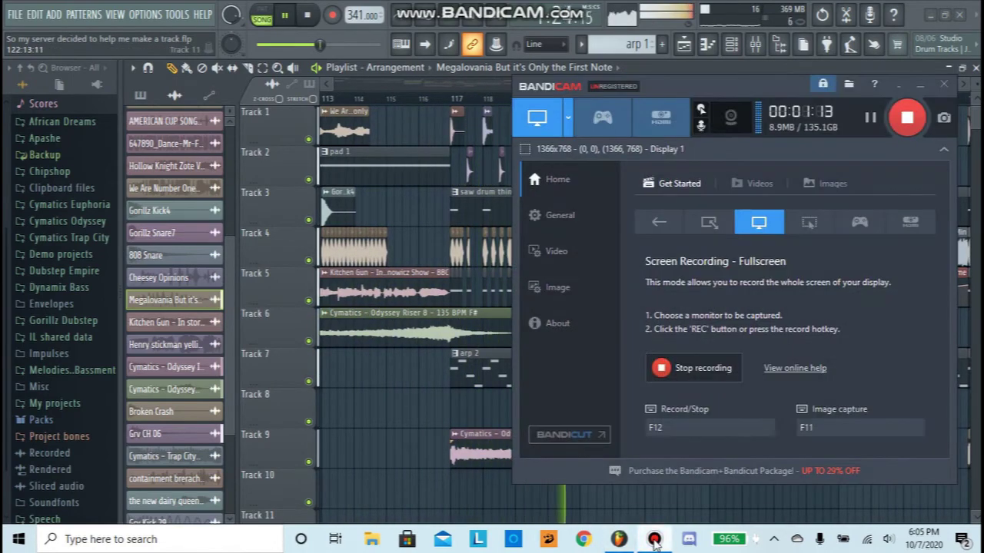
{"action": "left_click", "coordinate": [655, 539]}
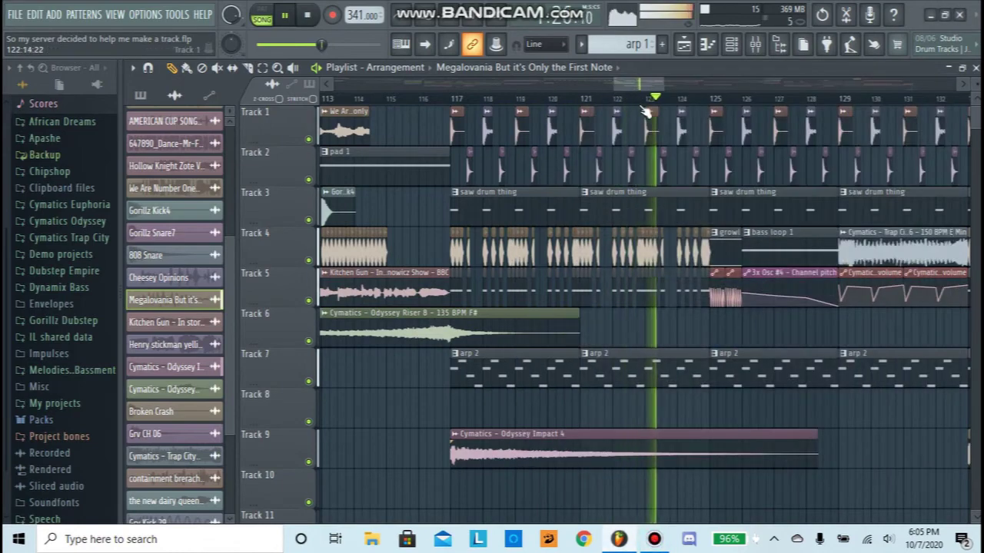
Step: Solo Track 4 and play its clips from bar 117
{"action": "scroll", "coordinate": [656, 82], "scroll_direction": "right", "scroll_amount": 4}
{"action": "key", "text": "space"}
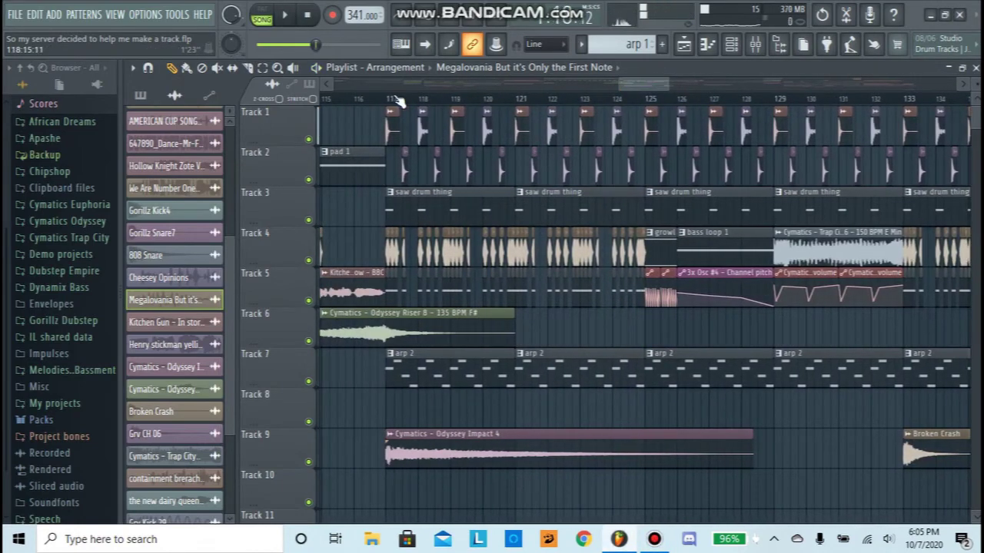
{"action": "scroll", "coordinate": [390, 97], "scroll_direction": "up", "scroll_amount": 3}
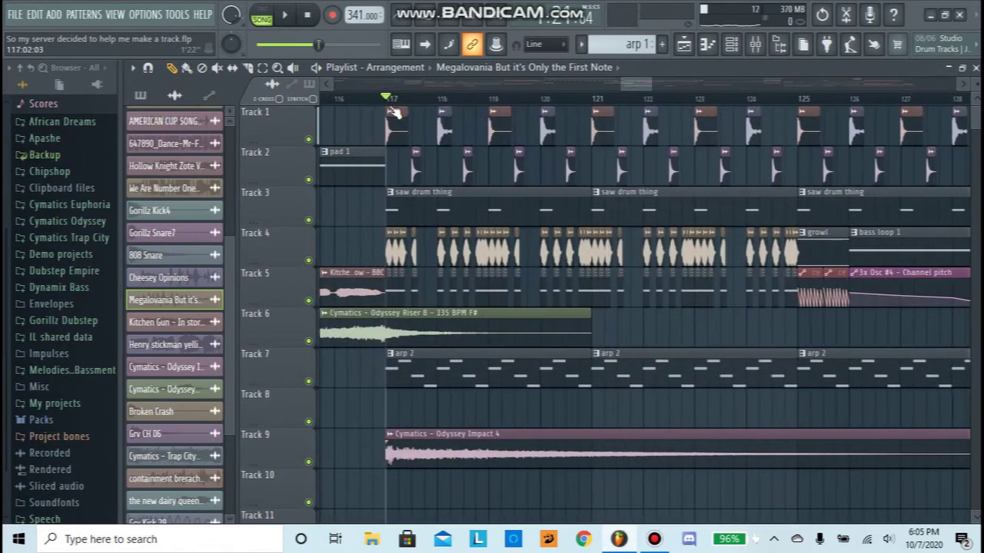
{"action": "left_click", "coordinate": [308, 260], "text": "ctrl"}
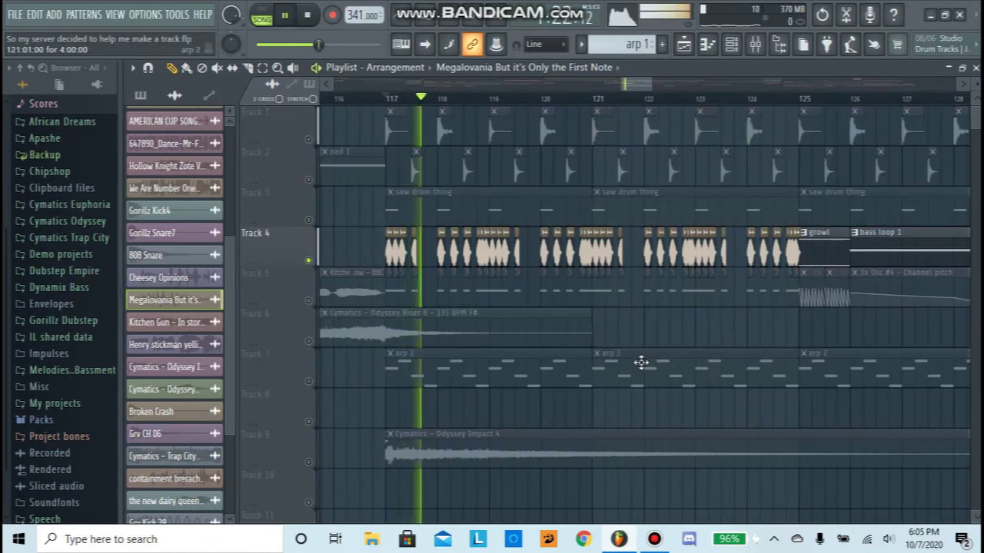
{"action": "key", "text": "space"}
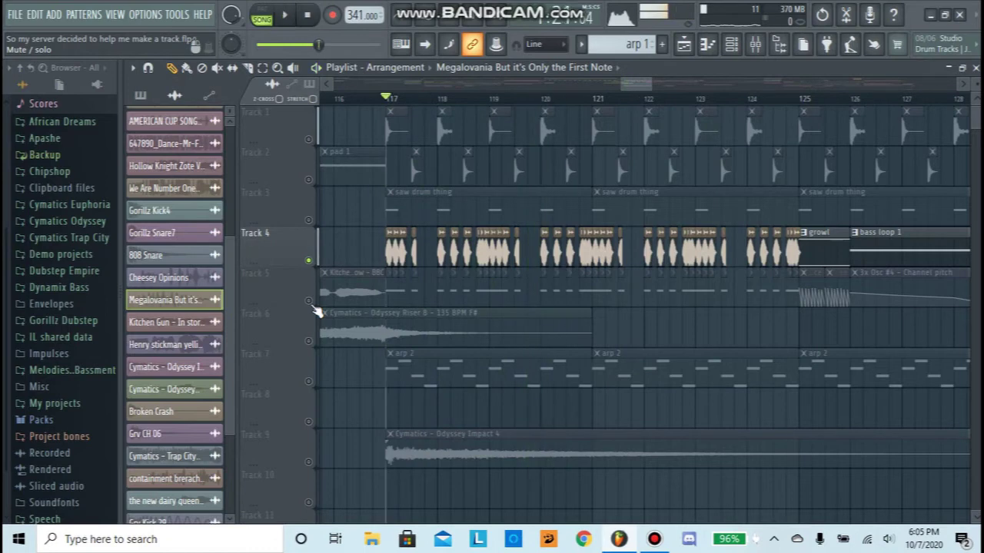
Step: Solo Track 5, play it from bar 117, and unmute Track 4 alongside it
{"action": "left_click", "coordinate": [312, 303], "text": "ctrl"}
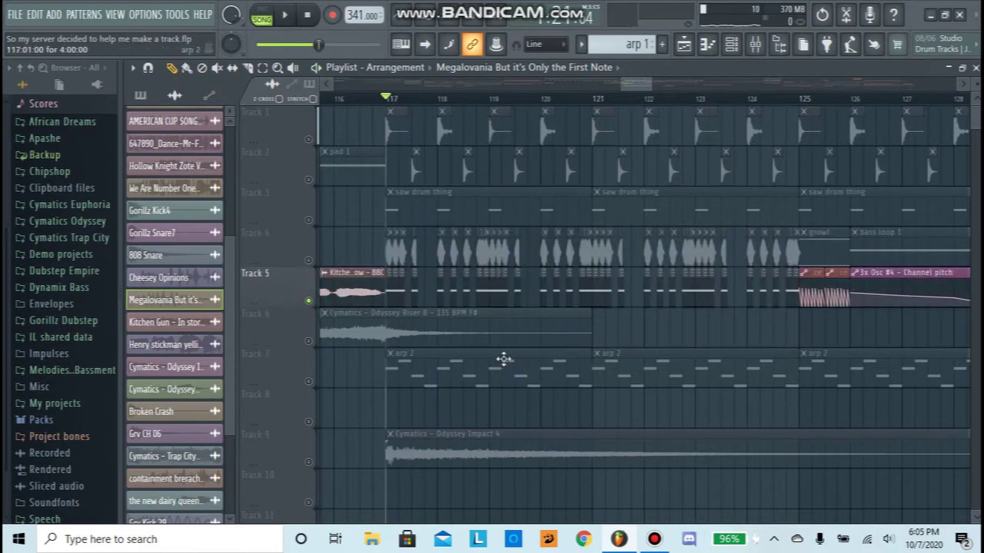
{"action": "key", "text": "space"}
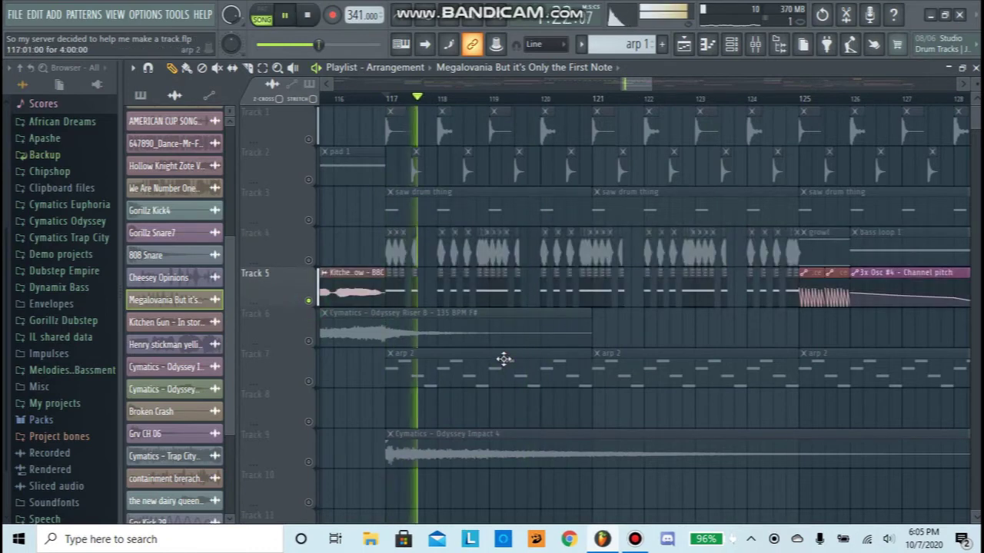
{"action": "left_click", "coordinate": [309, 261]}
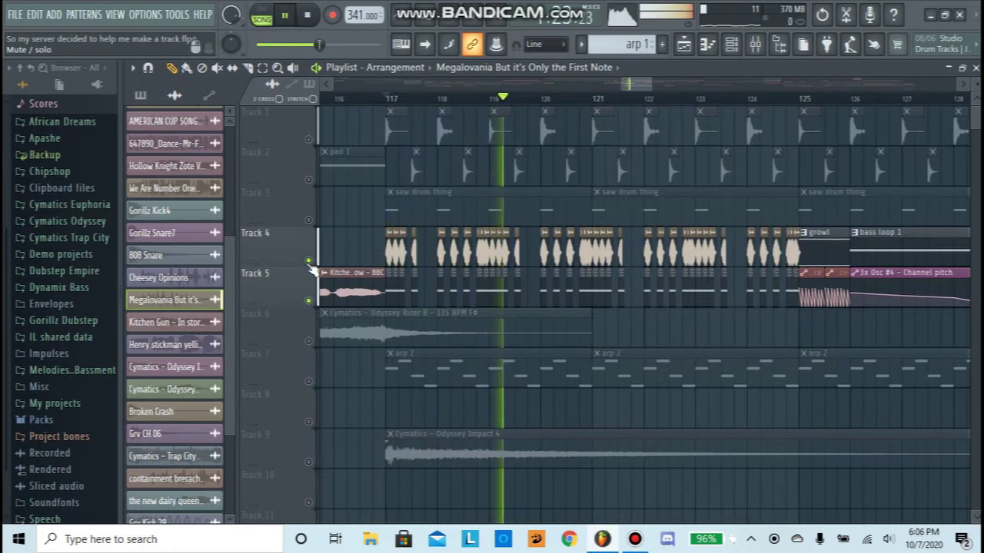
{"action": "key", "text": "ctrl+s"}
Step: Play Tracks 4 and 5 together from bar 125 to audition the growl section
{"action": "scroll", "coordinate": [754, 80], "scroll_direction": "right", "scroll_amount": 5}
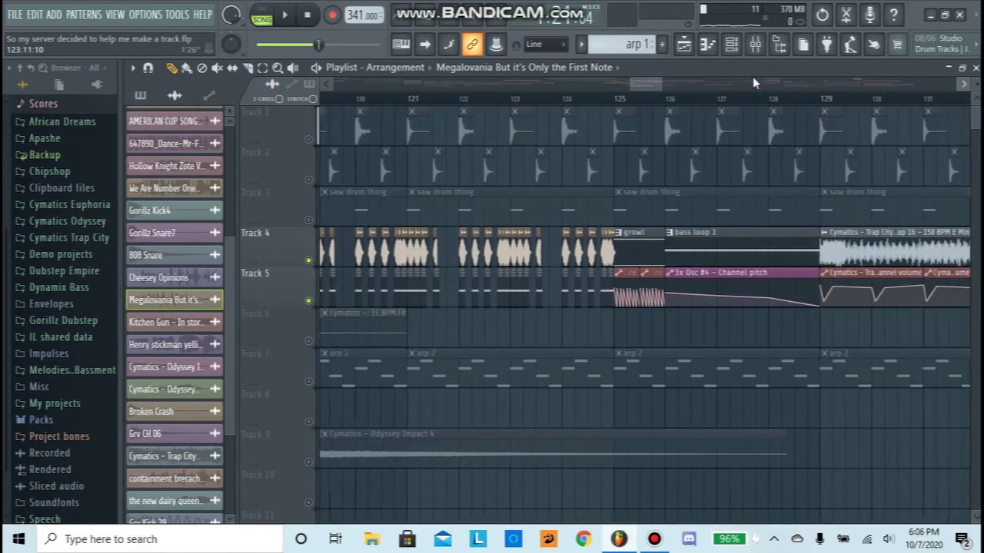
{"action": "left_click", "coordinate": [517, 99]}
{"action": "key", "text": "space"}
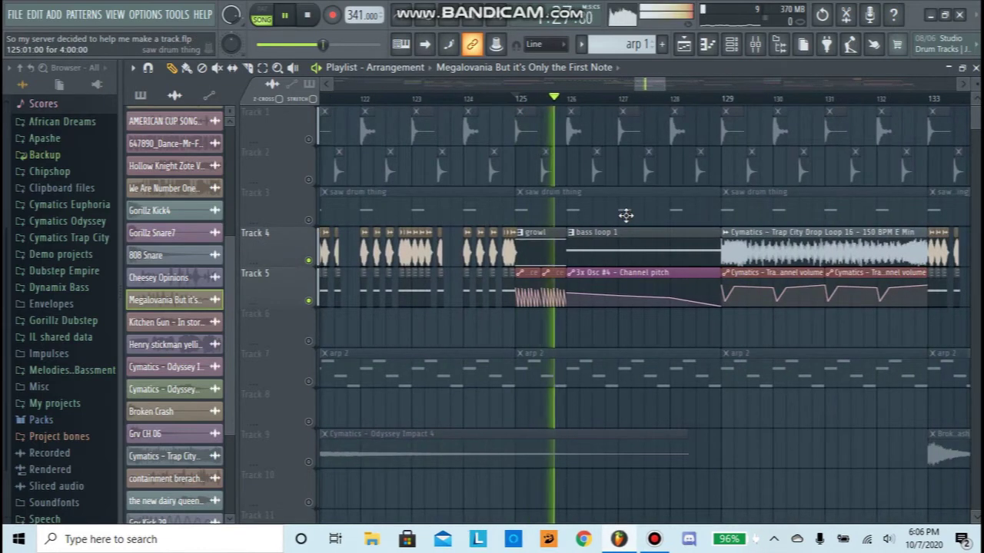
{"action": "key", "text": "space"}
{"action": "key", "text": "space"}
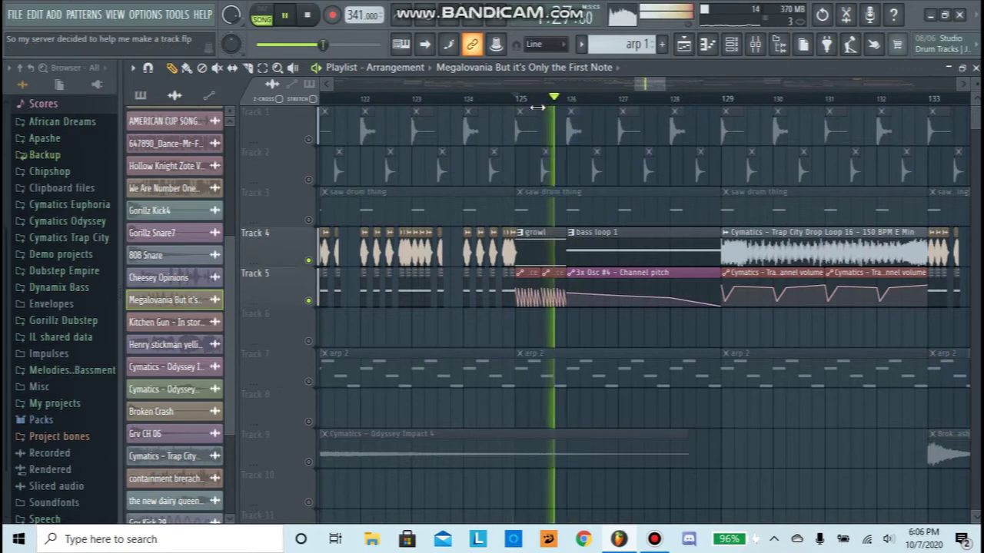
{"action": "key", "text": "space"}
Step: Review the growl pattern's channels and the oscillator settings of its 3x Osc #6 instrument
{"action": "left_click", "coordinate": [531, 240]}
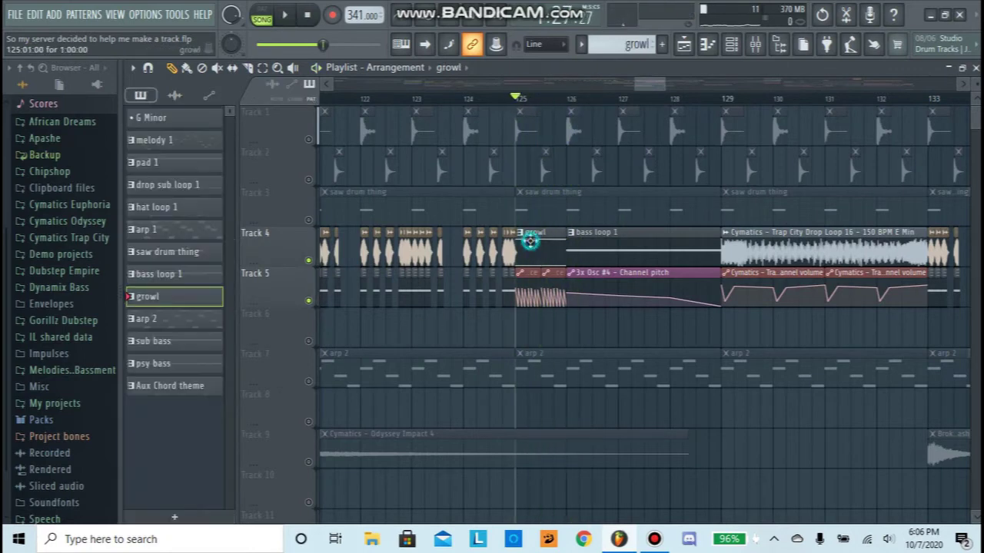
{"action": "left_click", "coordinate": [731, 44]}
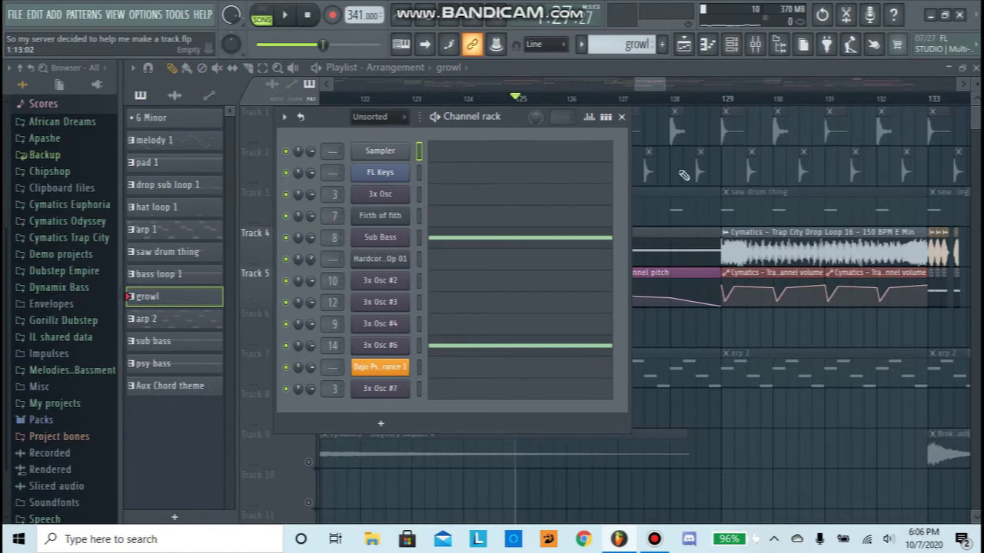
{"action": "left_click", "coordinate": [648, 80]}
{"action": "scroll", "coordinate": [541, 101], "scroll_direction": "up", "scroll_amount": 3}
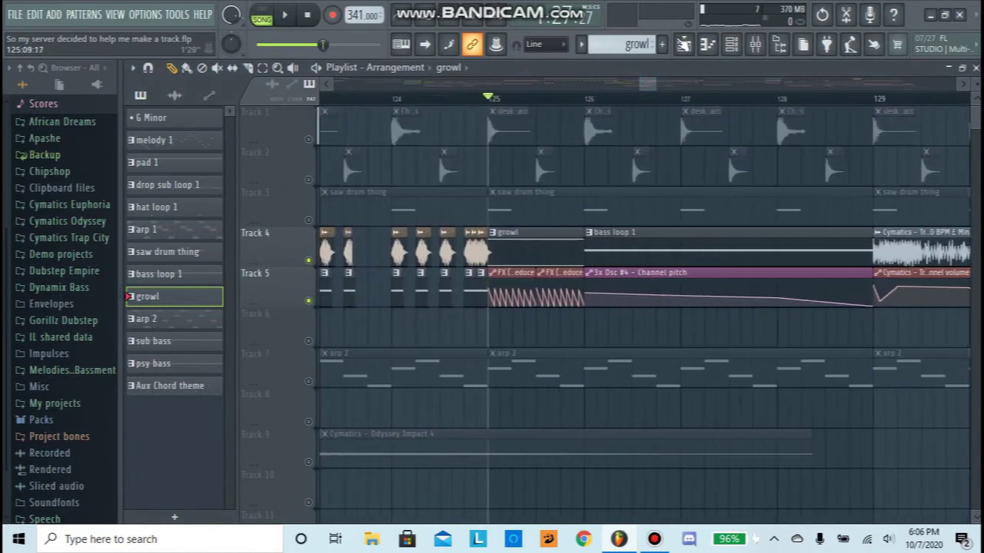
{"action": "left_click", "coordinate": [731, 44]}
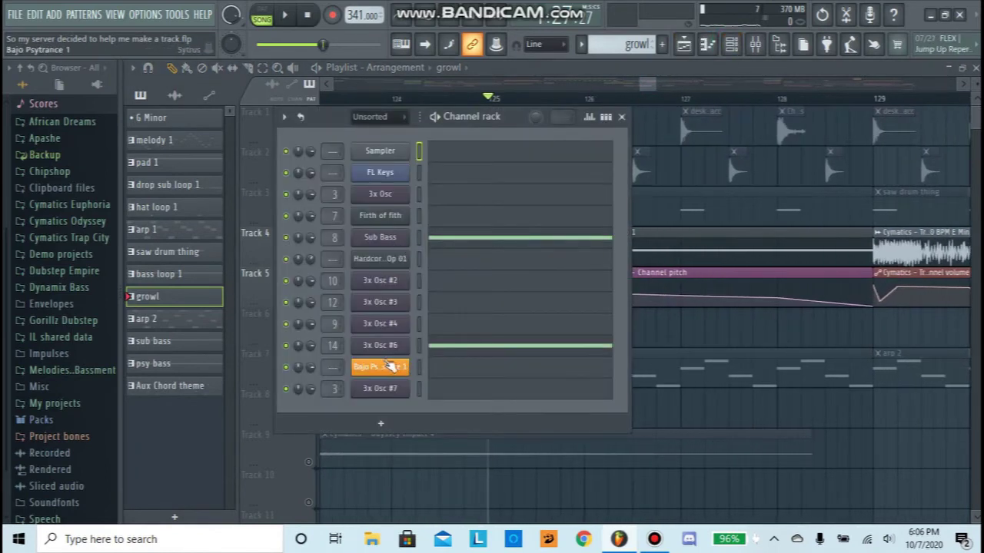
{"action": "left_click", "coordinate": [393, 347]}
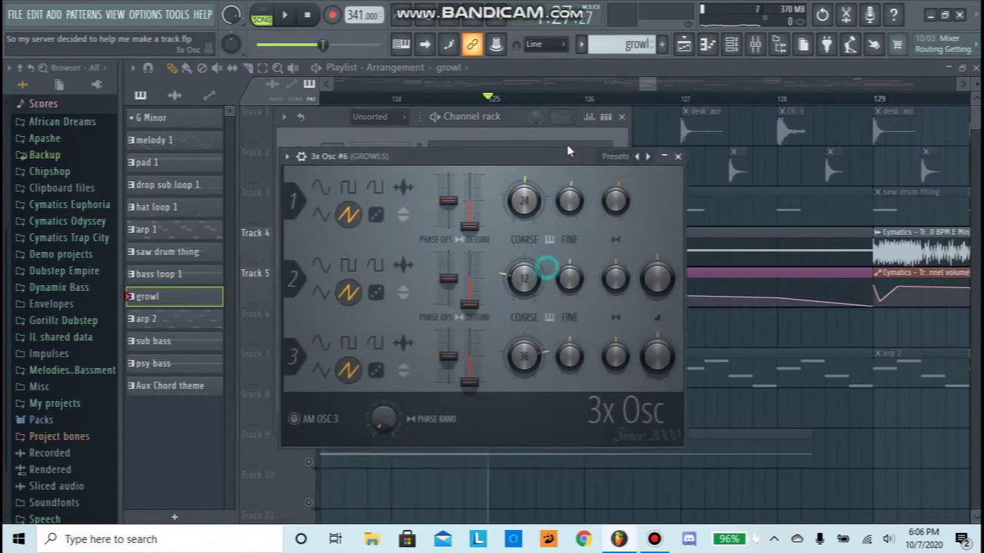
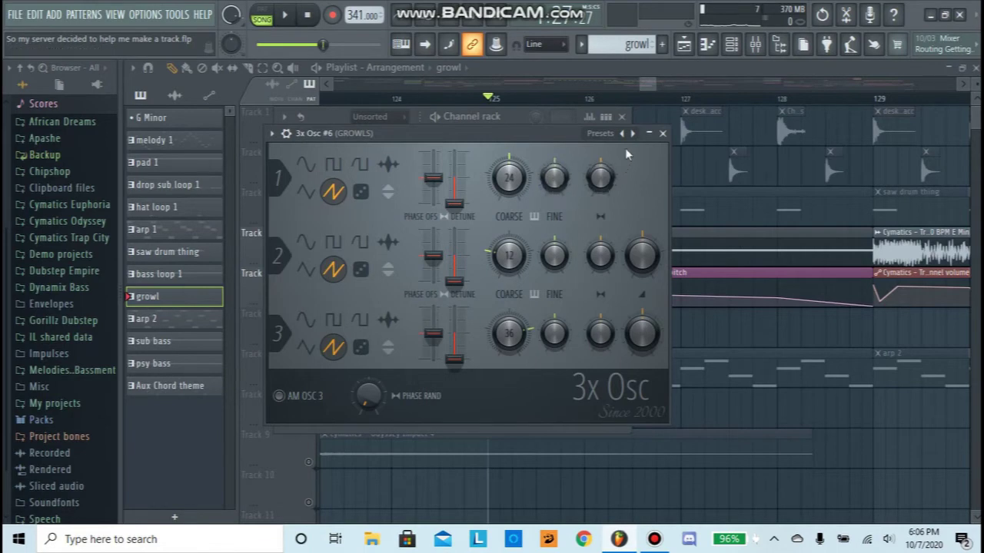
{"action": "left_click", "coordinate": [662, 133]}
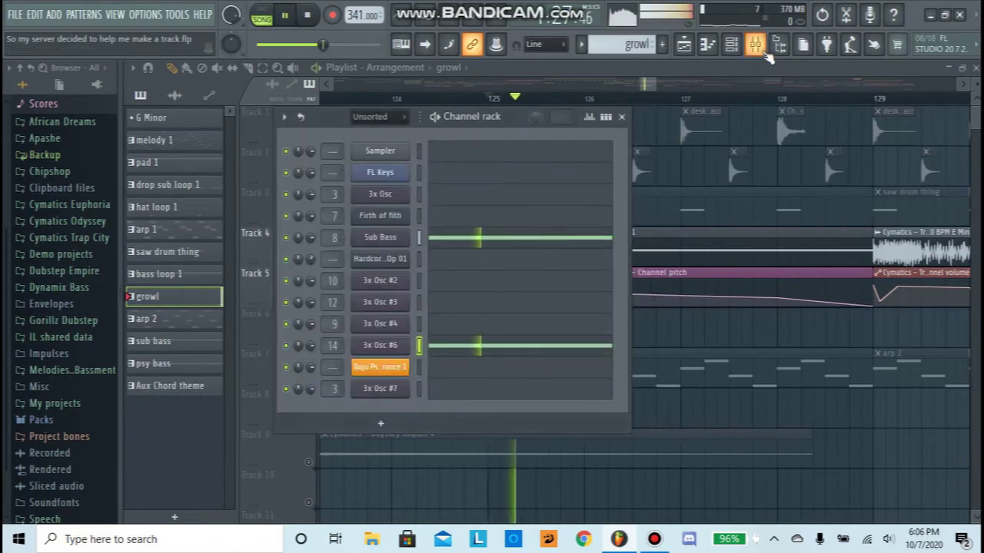
Step: Review the Fruity Reeverb 2, Soundgoodizer and Fruity parametric EQ 2 settings on the GROWLS mixer track
{"action": "left_click", "coordinate": [755, 46]}
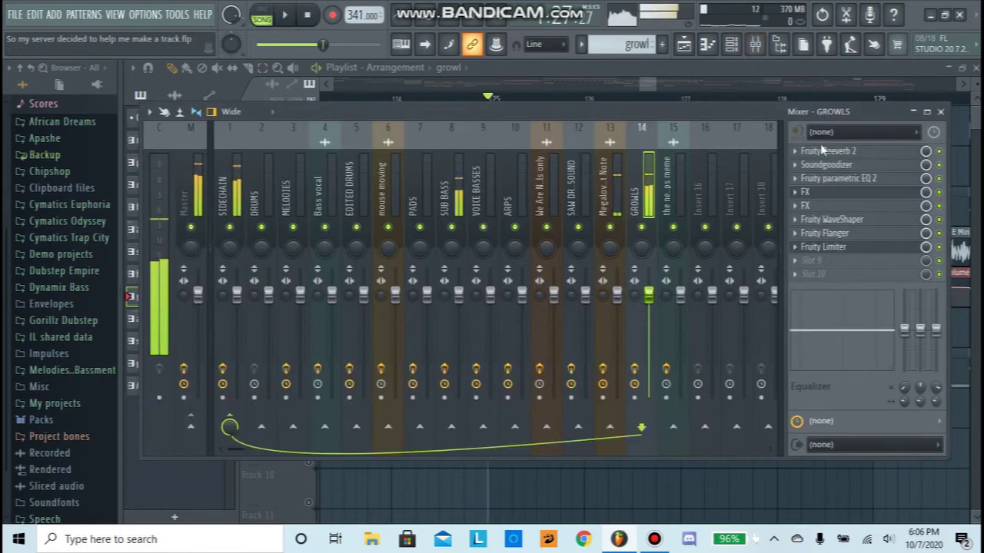
{"action": "left_click", "coordinate": [845, 152]}
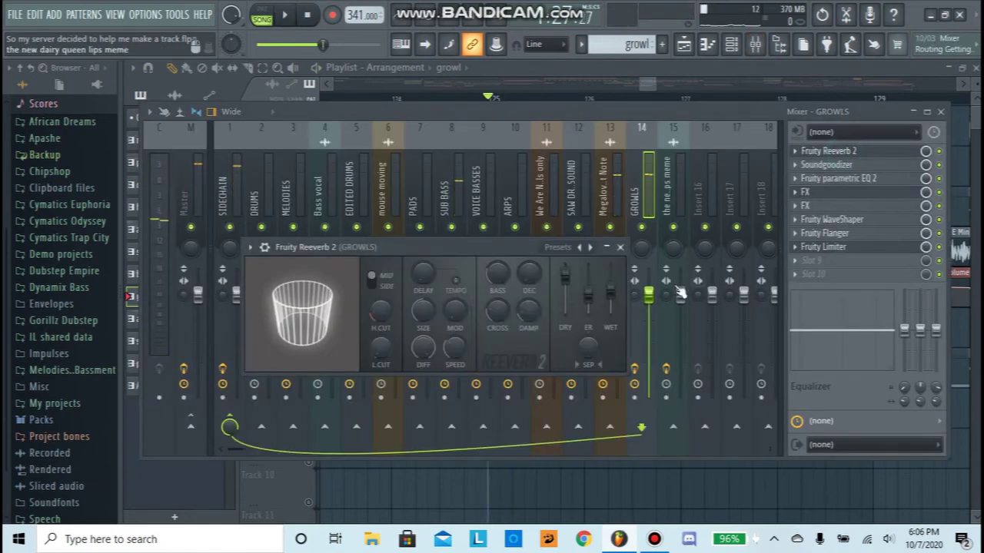
{"action": "left_click", "coordinate": [621, 247]}
{"action": "left_click", "coordinate": [833, 169]}
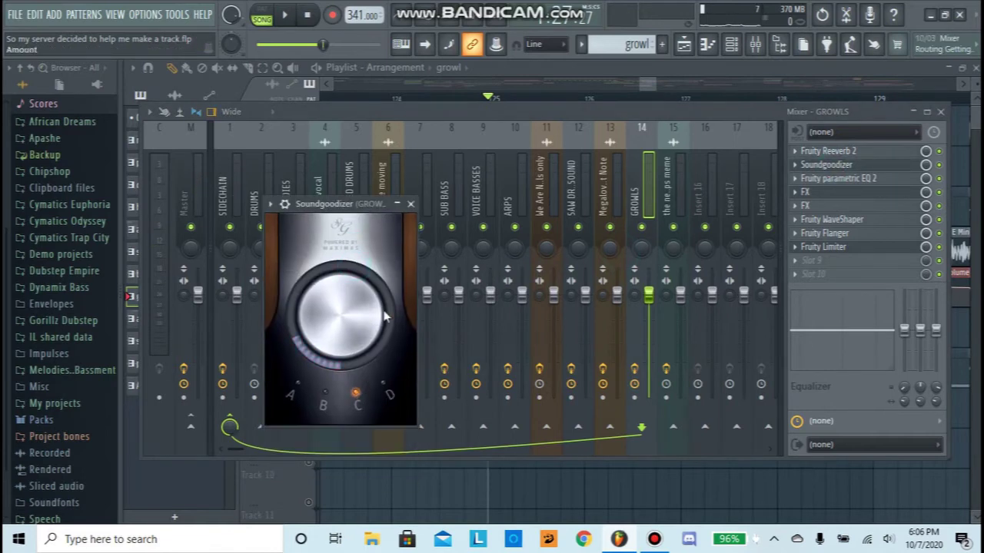
{"action": "left_click", "coordinate": [411, 205]}
{"action": "left_click", "coordinate": [861, 177]}
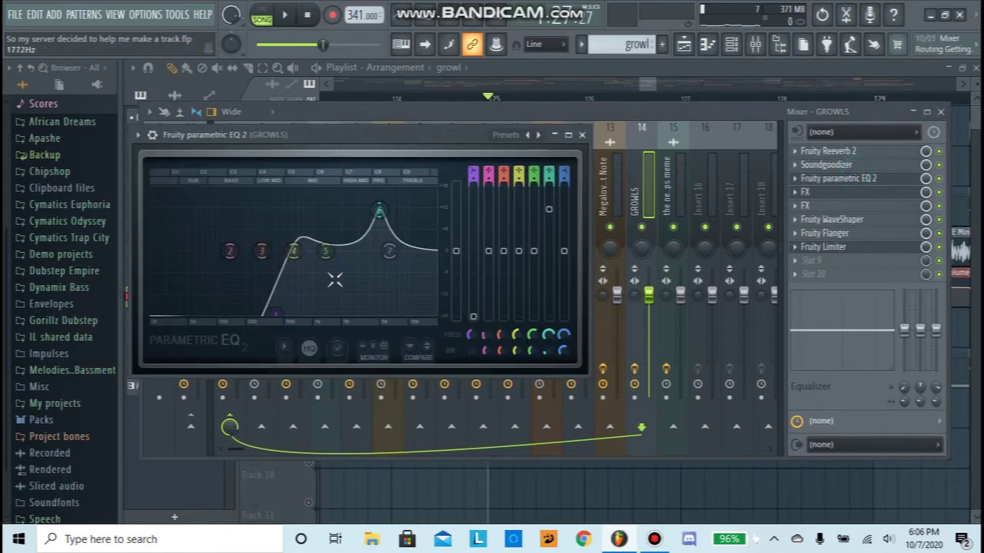
{"action": "left_click", "coordinate": [583, 135]}
Step: Review the two Effector FX modules and the Fruity WaveShaper on the GROWLS mixer track
{"action": "left_click", "coordinate": [844, 192]}
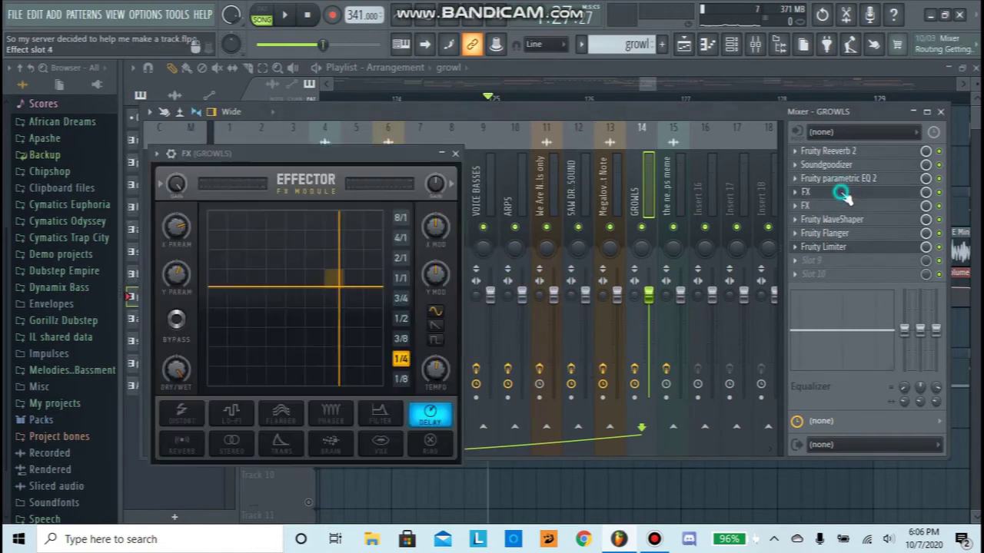
{"action": "left_click", "coordinate": [459, 154]}
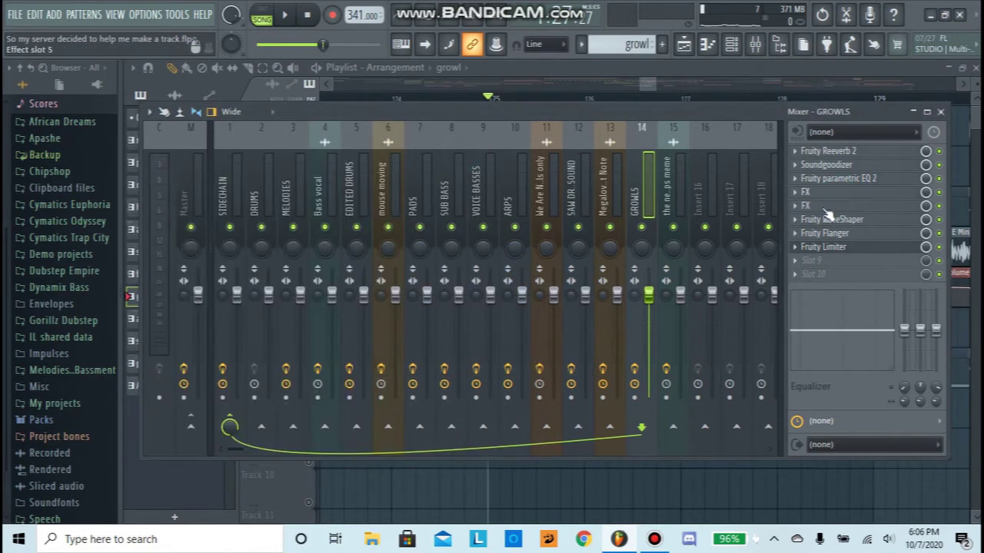
{"action": "left_click", "coordinate": [825, 207]}
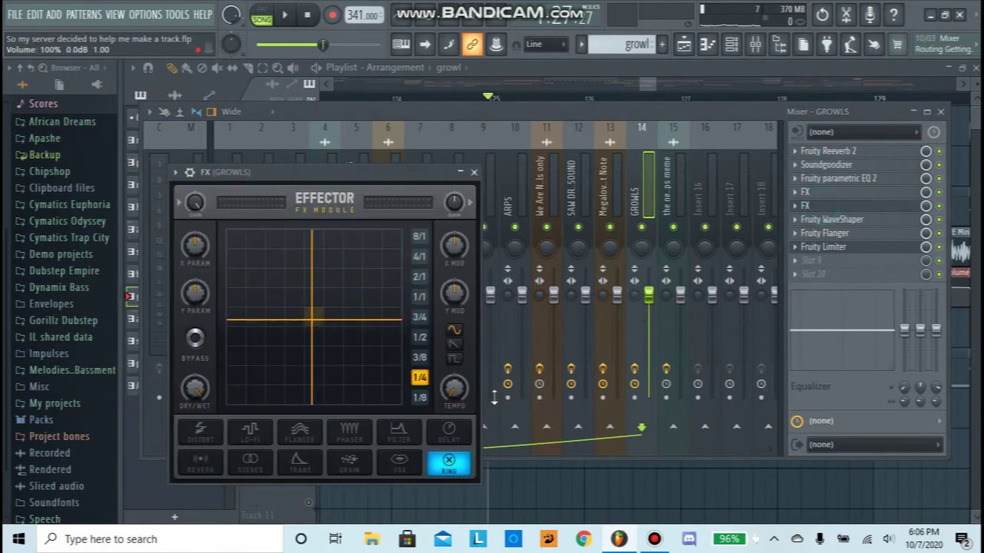
{"action": "left_click", "coordinate": [474, 173]}
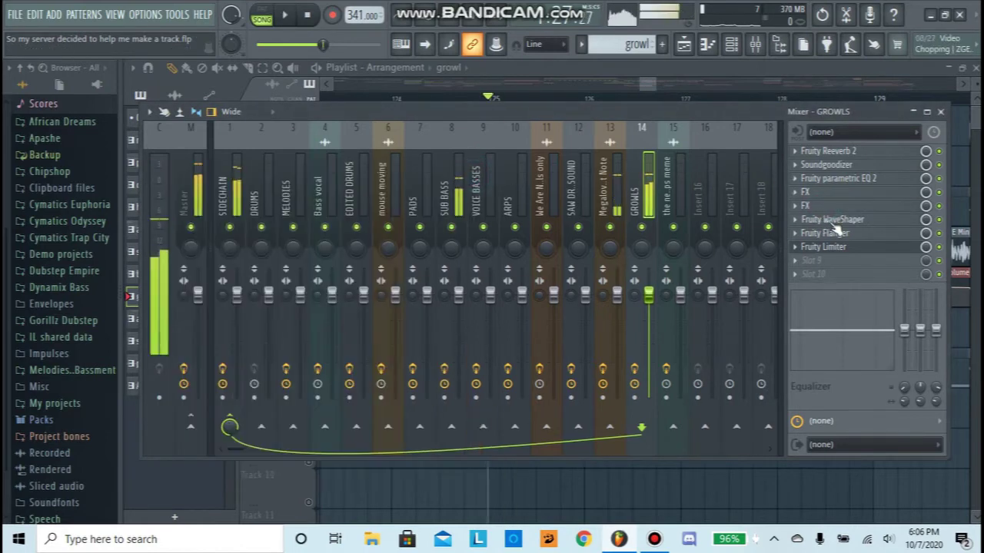
{"action": "left_click", "coordinate": [828, 220]}
{"action": "left_click", "coordinate": [378, 190]}
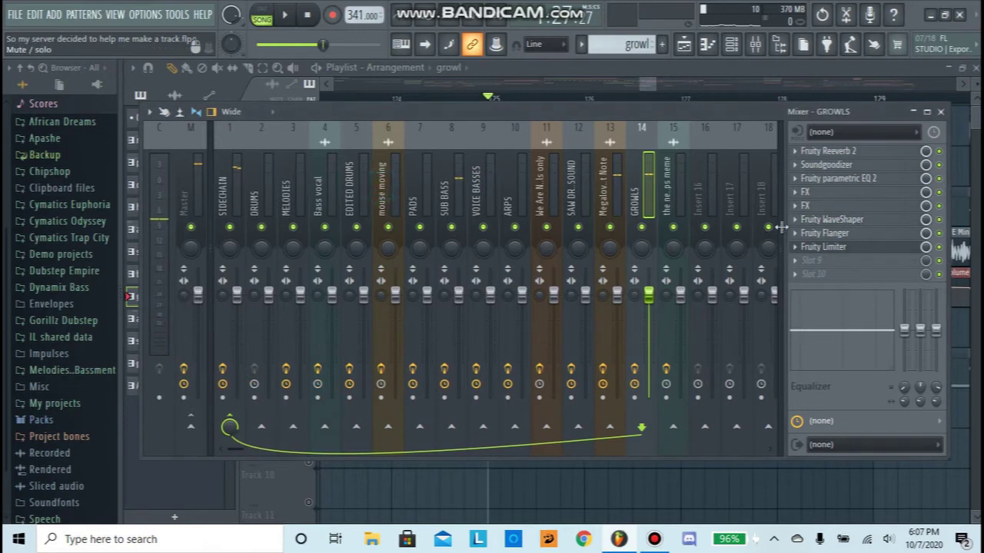
Step: Load the Fast Flanger preset in the Fruity Flanger on the GROWLS mixer track
{"action": "left_click", "coordinate": [844, 235]}
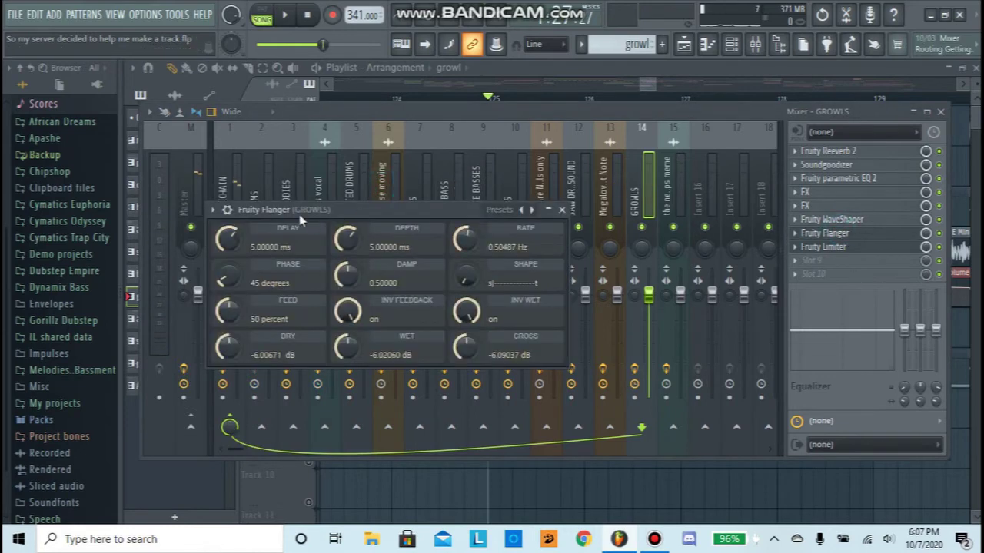
{"action": "left_click", "coordinate": [214, 210]}
{"action": "mouse_move", "coordinate": [346, 239]}
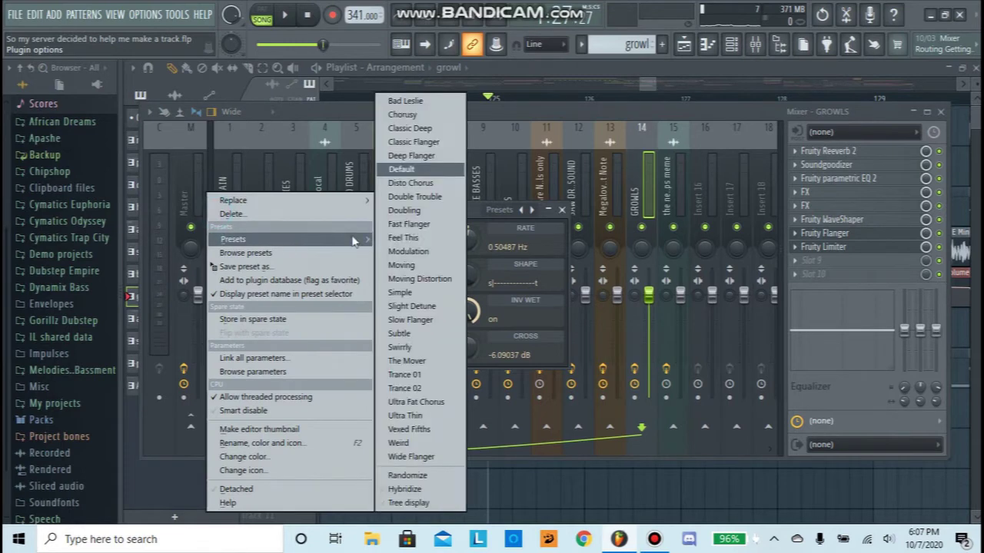
{"action": "left_click", "coordinate": [434, 228]}
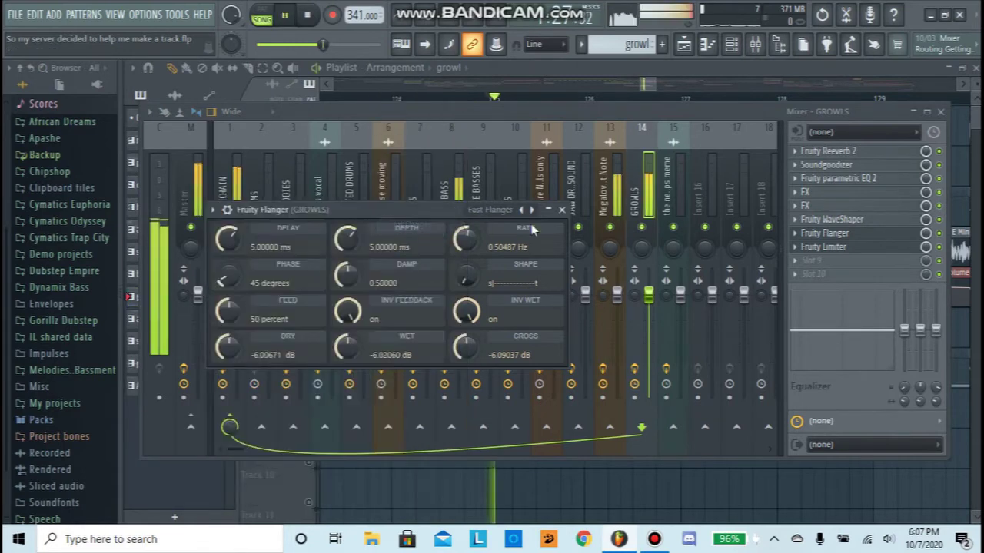
{"action": "left_click", "coordinate": [559, 211]}
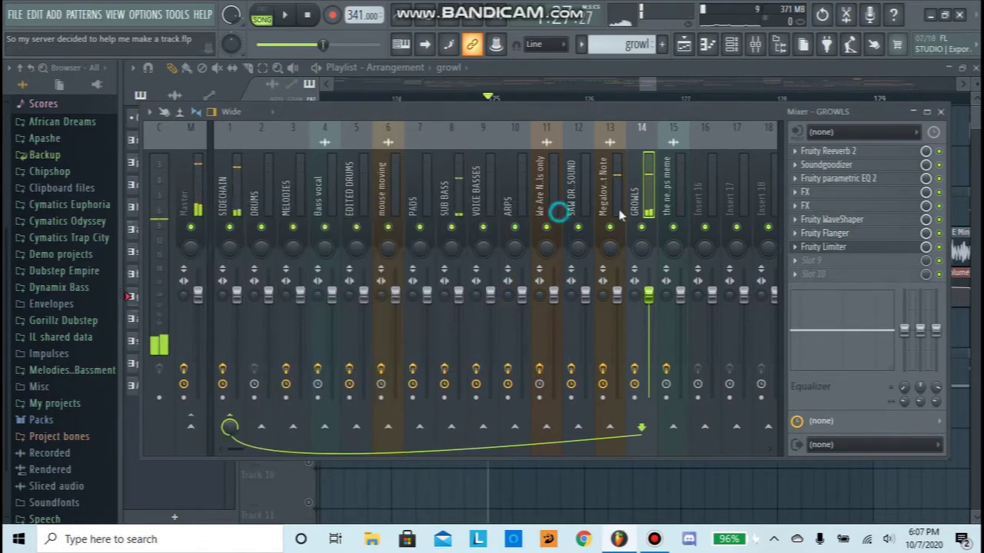
Step: Review the GROWLS track's Fruity Limiter and replay the growl section from bar 125
{"action": "left_click", "coordinate": [828, 247]}
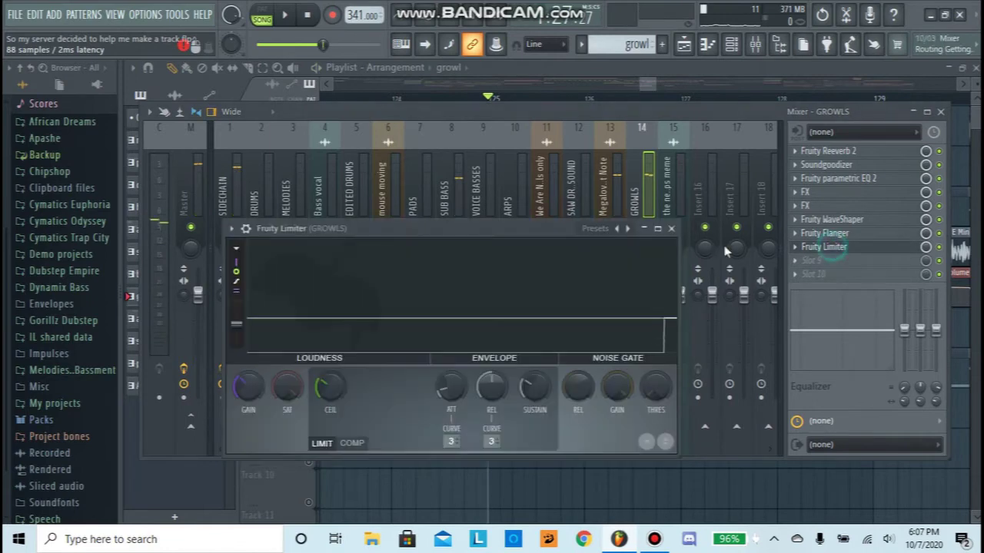
{"action": "left_click", "coordinate": [673, 229]}
{"action": "key", "text": "space"}
{"action": "left_click", "coordinate": [648, 85]}
{"action": "key", "text": "space"}
{"action": "key", "text": "space"}
{"action": "scroll", "coordinate": [656, 102], "scroll_direction": "down", "scroll_amount": 3}
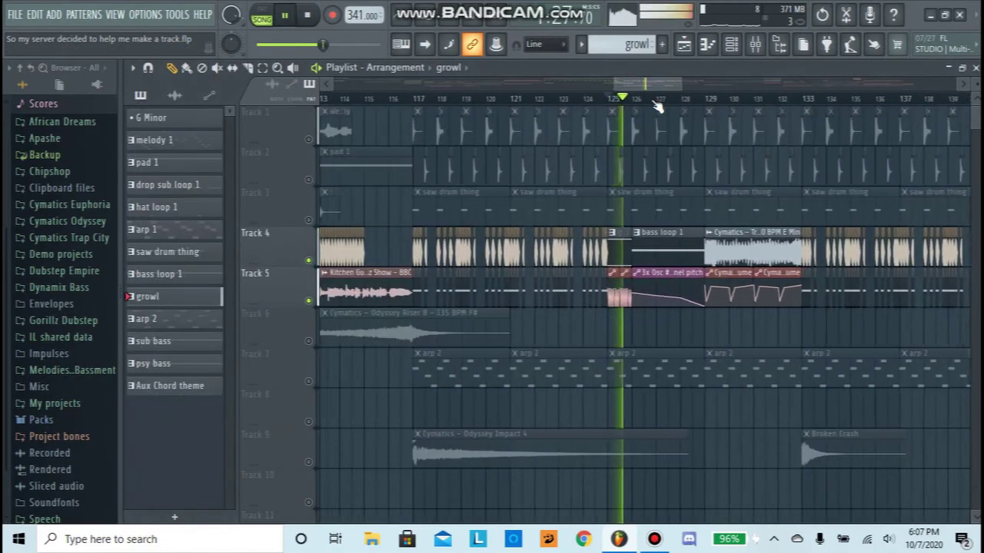
{"action": "key", "text": "space"}
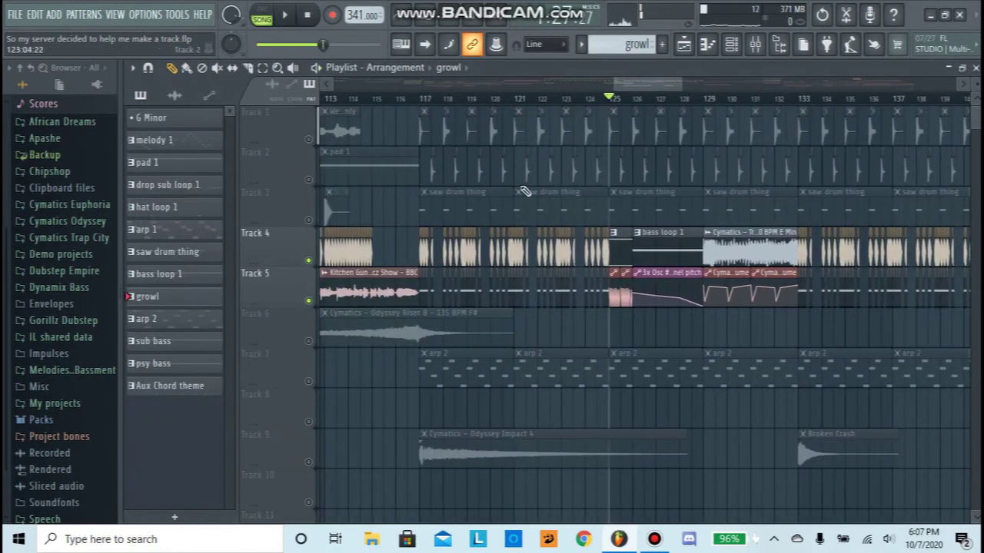
Step: Enable Track 7 and audition the bass loop from bar 126 while toggling the arp 2 clip that starts at bar 125
{"action": "left_click", "coordinate": [635, 97]}
{"action": "scroll", "coordinate": [719, 100], "scroll_direction": "up", "scroll_amount": 4}
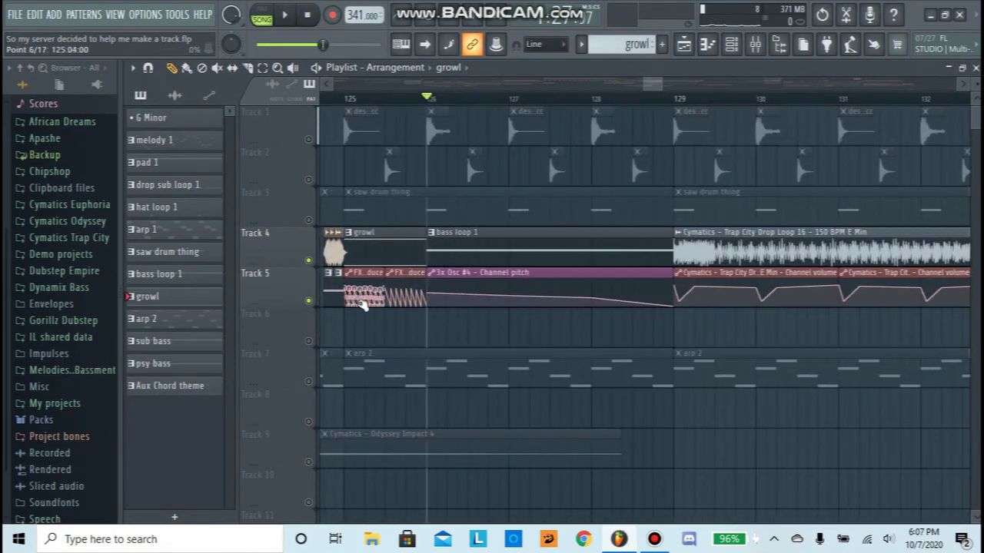
{"action": "left_click", "coordinate": [310, 382]}
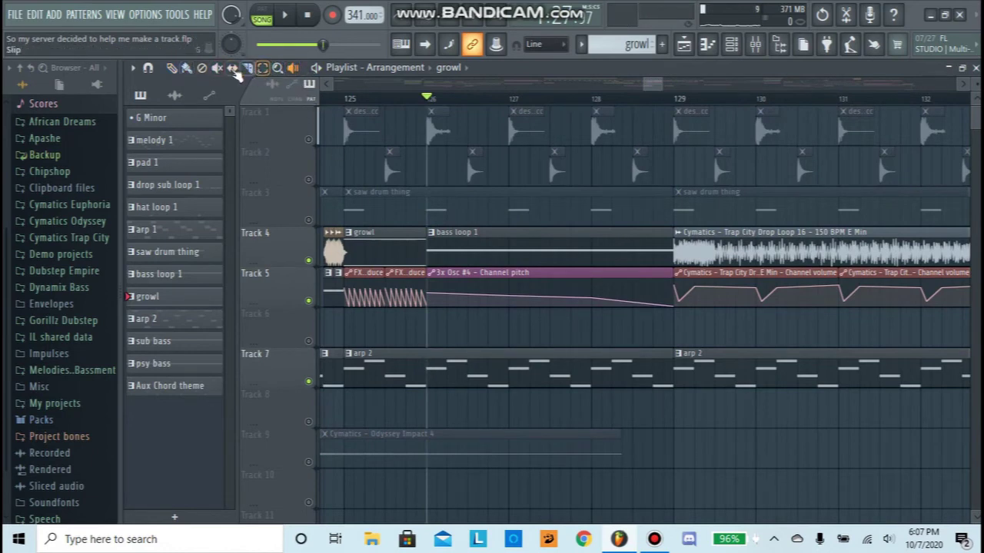
{"action": "left_click", "coordinate": [545, 363]}
{"action": "key", "text": "space"}
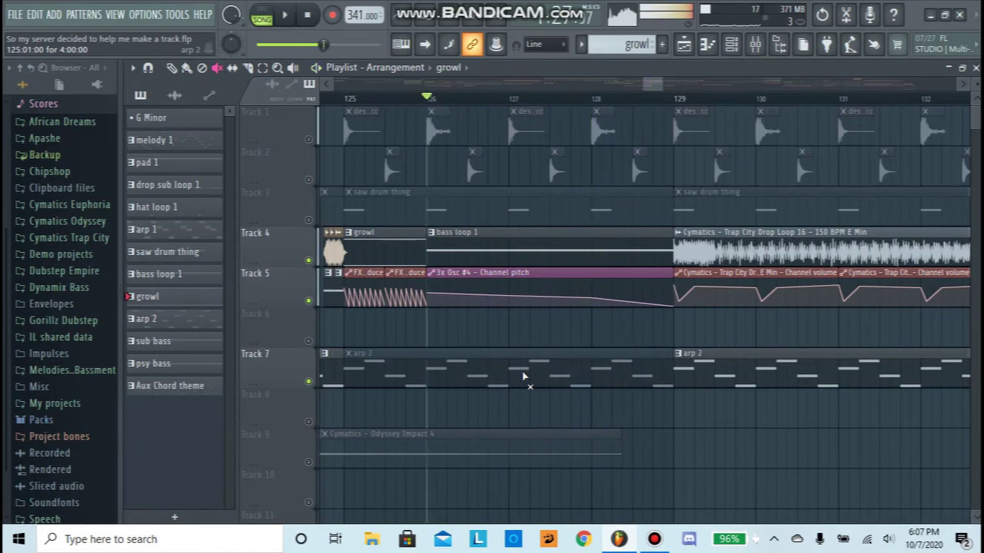
{"action": "left_click", "coordinate": [523, 377]}
{"action": "key", "text": "space"}
Step: Review the 3x Osc #4 settings used in the bass loop 1 pattern
{"action": "double_click", "coordinate": [500, 250]}
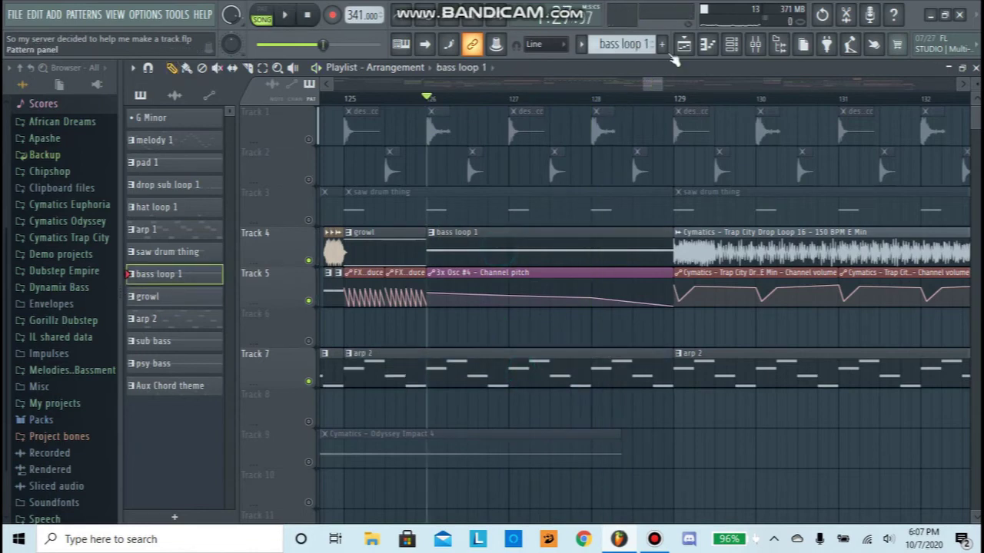
{"action": "left_click", "coordinate": [378, 324]}
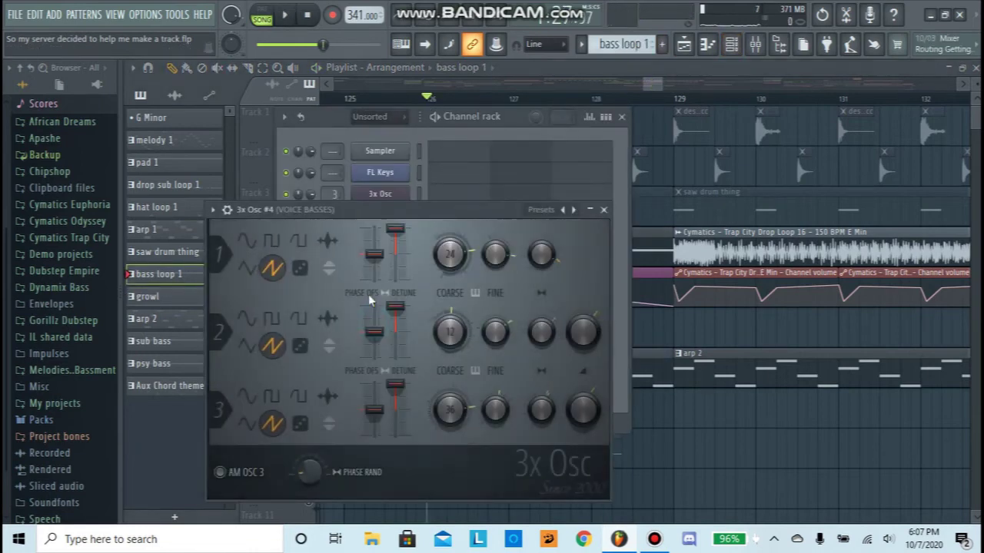
{"action": "left_click", "coordinate": [604, 210]}
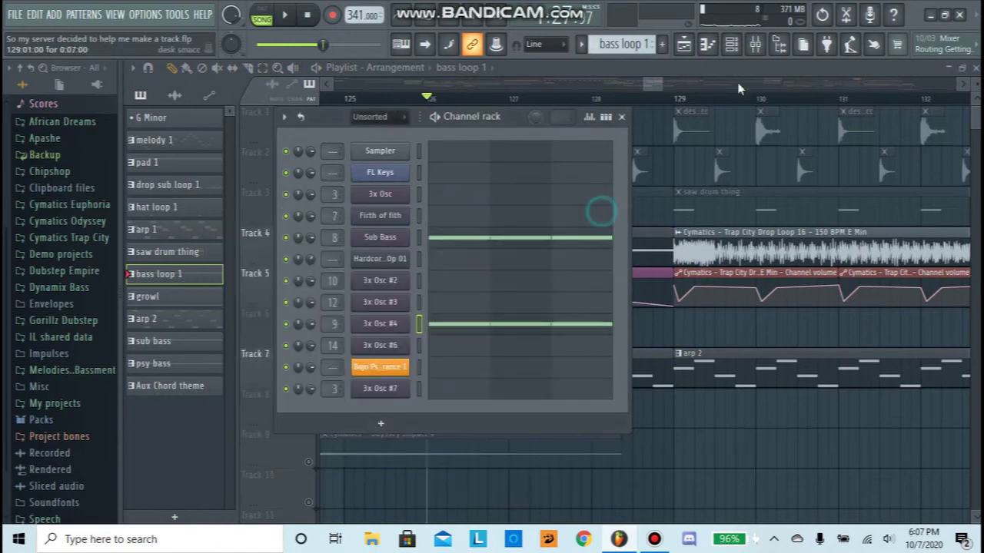
Step: Review the VOICE BASSES mixer track's effects chain while playing the bass loop
{"action": "left_click", "coordinate": [757, 46]}
{"action": "key", "text": "space"}
{"action": "key", "text": "space"}
{"action": "key", "text": "space"}
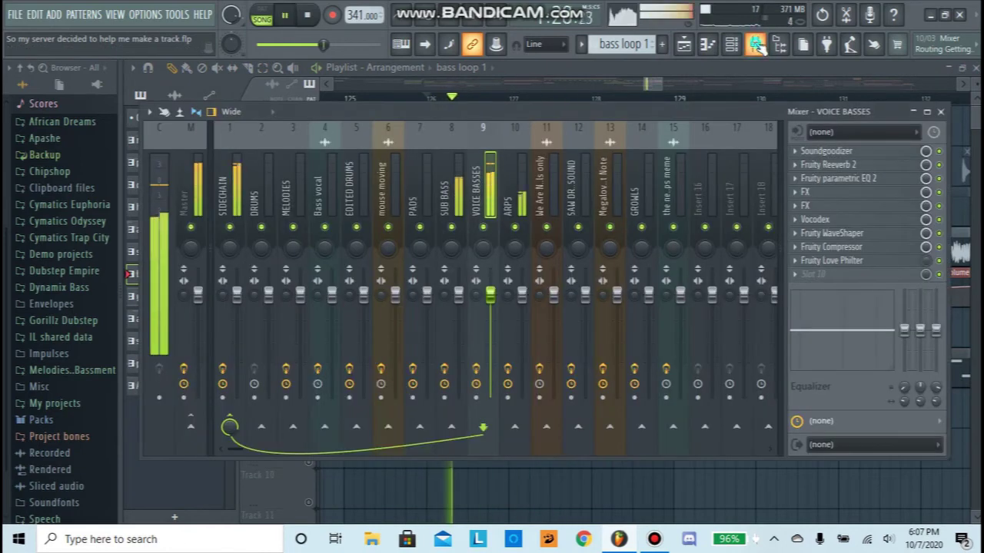
{"action": "left_click", "coordinate": [757, 47]}
{"action": "key", "text": "space"}
{"action": "left_click_drag", "start_coordinate": [644, 80], "coordinate": [653, 85]}
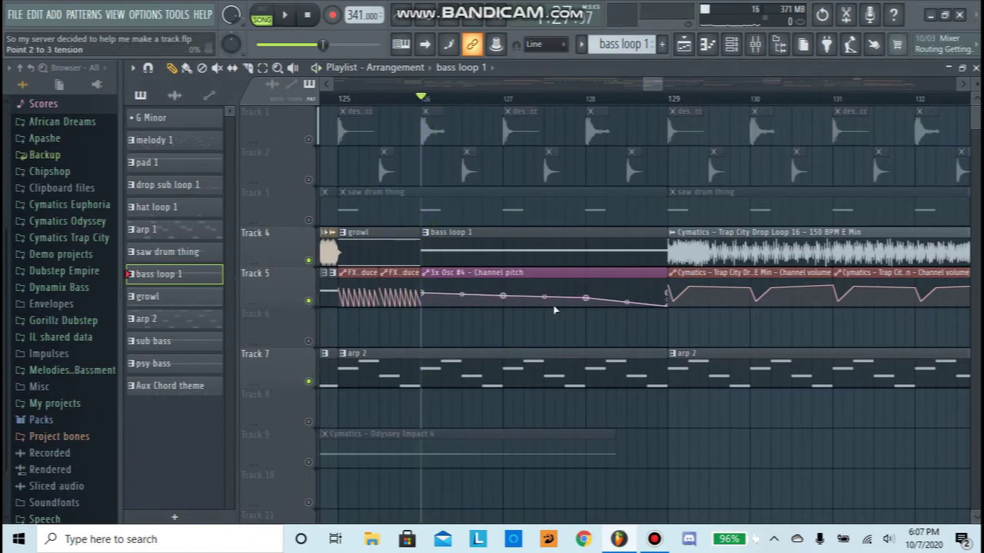
Step: Unmute Track 1 and play the bass loop from bar 126 together with its drum clips
{"action": "left_click", "coordinate": [309, 139]}
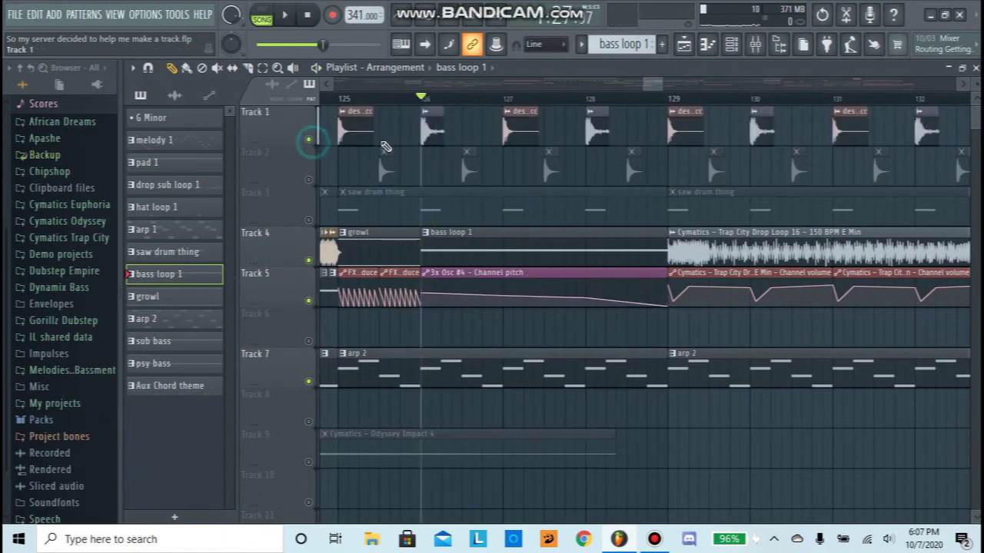
{"action": "key", "text": "space"}
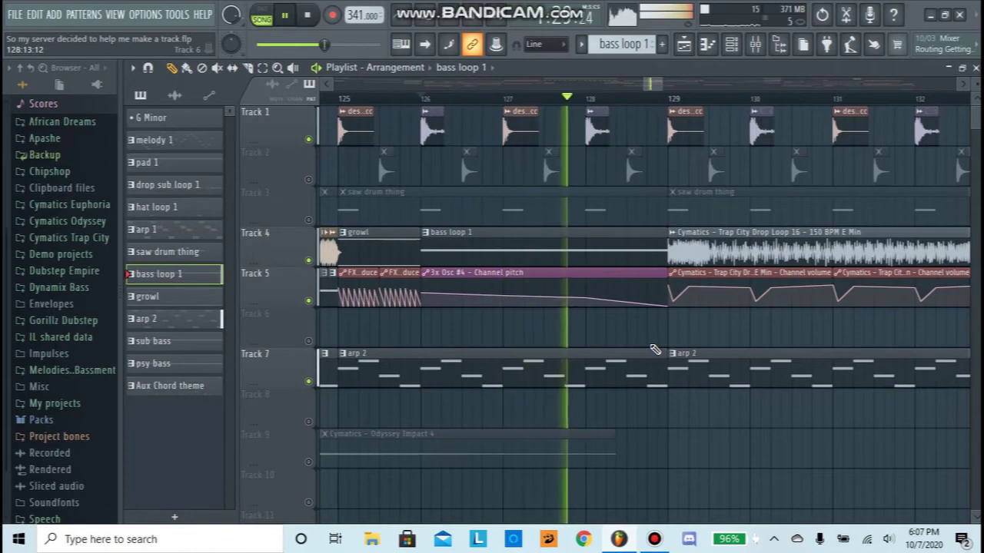
{"action": "key", "text": "space"}
Step: Place the playhead at bar 129 and play the section with the Cymatics Trap City drop loop
{"action": "scroll", "coordinate": [635, 103], "scroll_direction": "down", "scroll_amount": 3}
{"action": "left_click", "coordinate": [650, 98]}
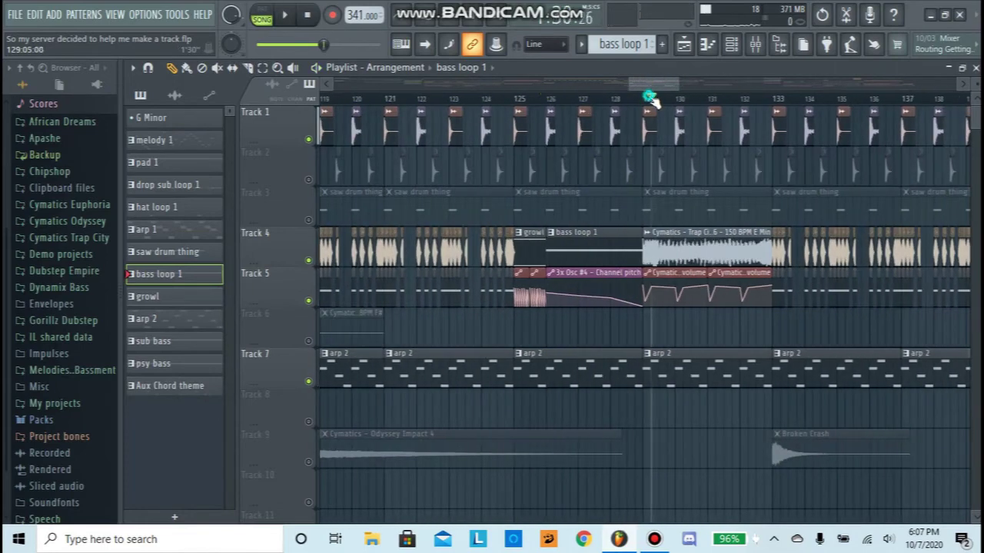
{"action": "scroll", "coordinate": [784, 104], "scroll_direction": "up", "scroll_amount": 3}
{"action": "left_click", "coordinate": [432, 99]}
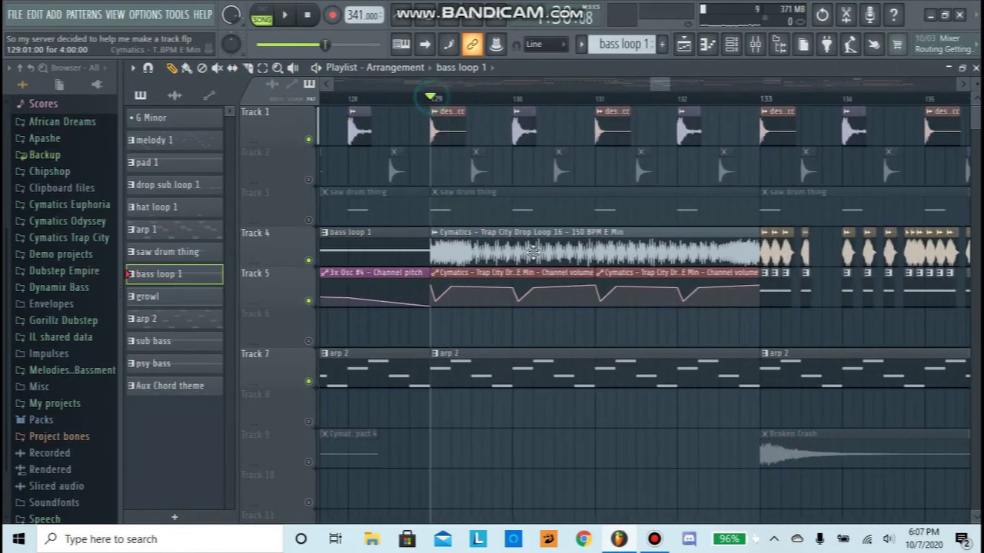
{"action": "key", "text": "space"}
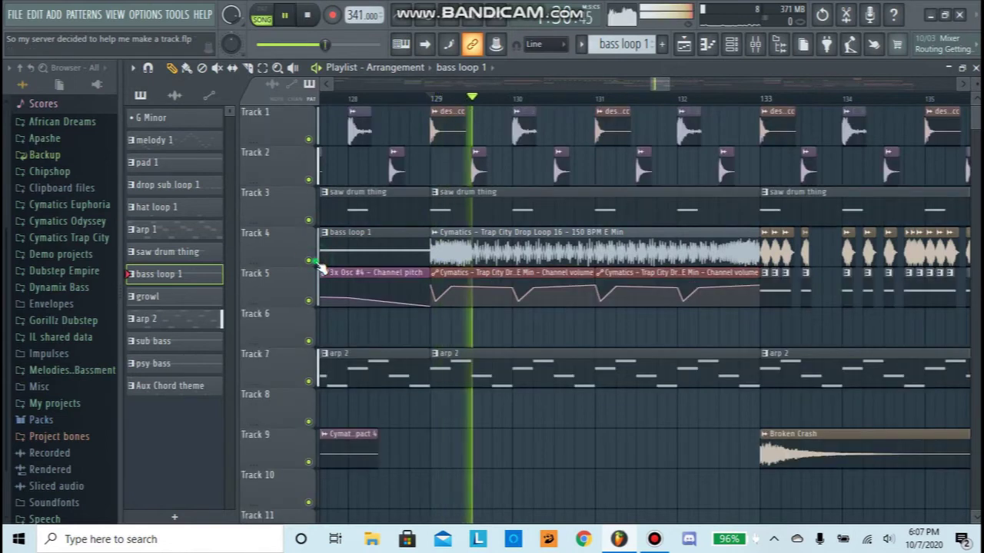
Step: Audition the Trap City drop loop with only Tracks 4 and 5 enabled, including its volume automation, and re-enable all tracks
{"action": "right_click", "coordinate": [316, 263]}
{"action": "key", "text": "space"}
{"action": "left_click", "coordinate": [308, 300]}
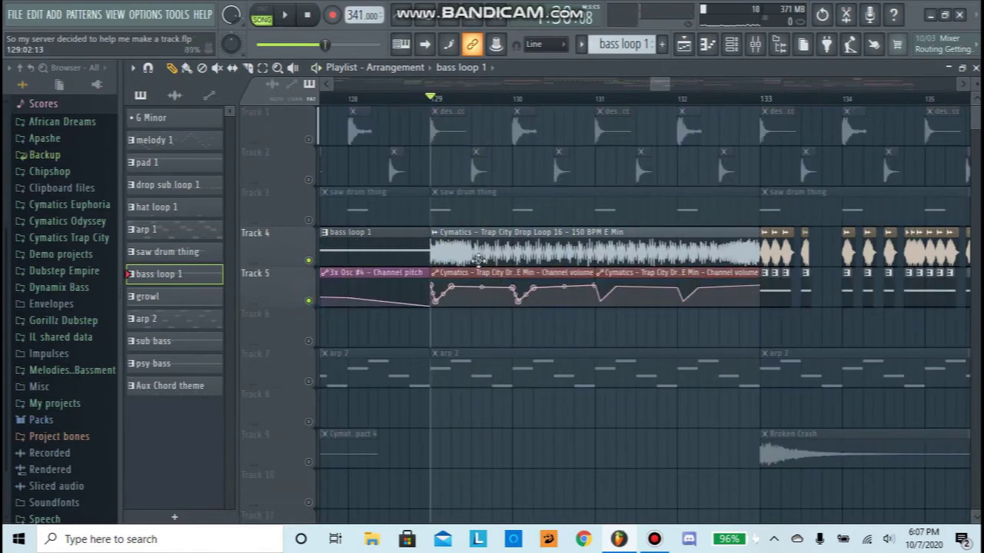
{"action": "key", "text": "space"}
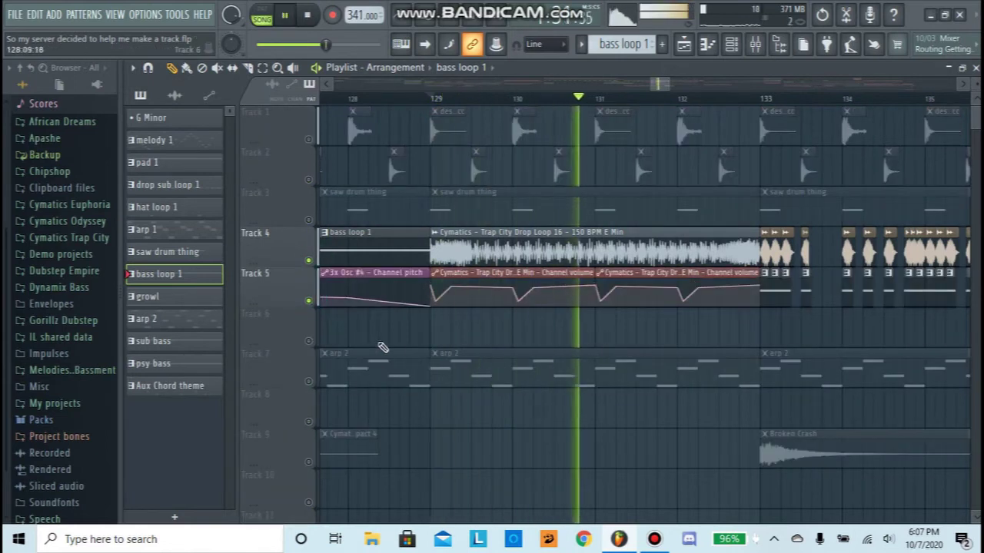
{"action": "right_click", "coordinate": [309, 301]}
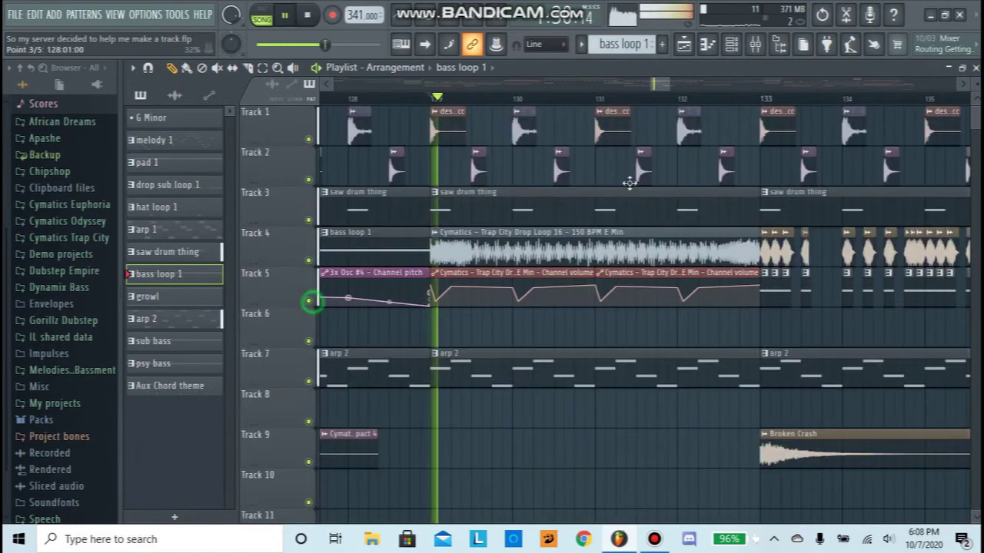
Step: Play from bar 147 with Track 4 soloed to audition the AMERICAN CUP SONG clip
{"action": "scroll", "coordinate": [726, 101], "scroll_direction": "down", "scroll_amount": 3}
{"action": "left_click_drag", "start_coordinate": [683, 86], "coordinate": [733, 83]}
{"action": "key", "text": "space"}
{"action": "left_click", "coordinate": [552, 97]}
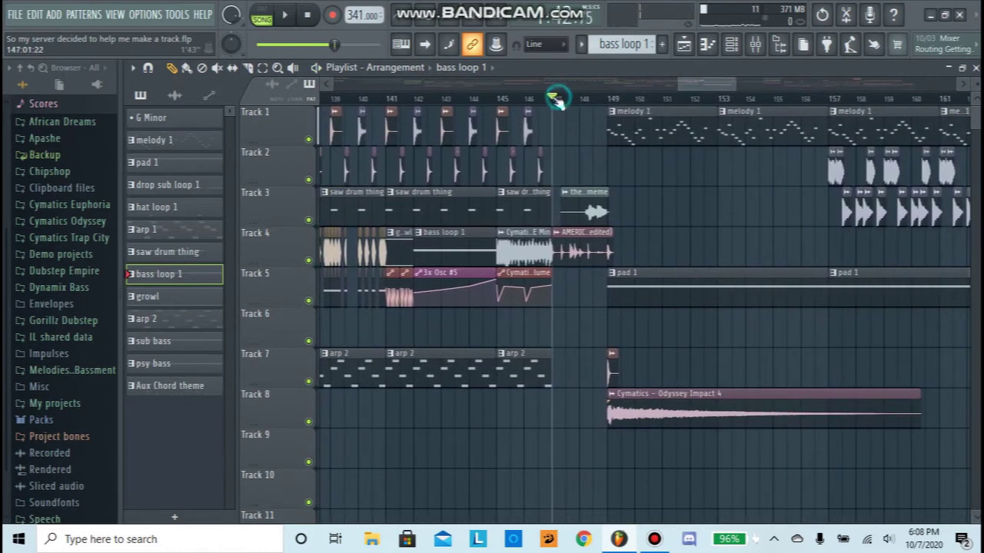
{"action": "key", "text": "space"}
{"action": "scroll", "coordinate": [628, 100], "scroll_direction": "up", "scroll_amount": 3}
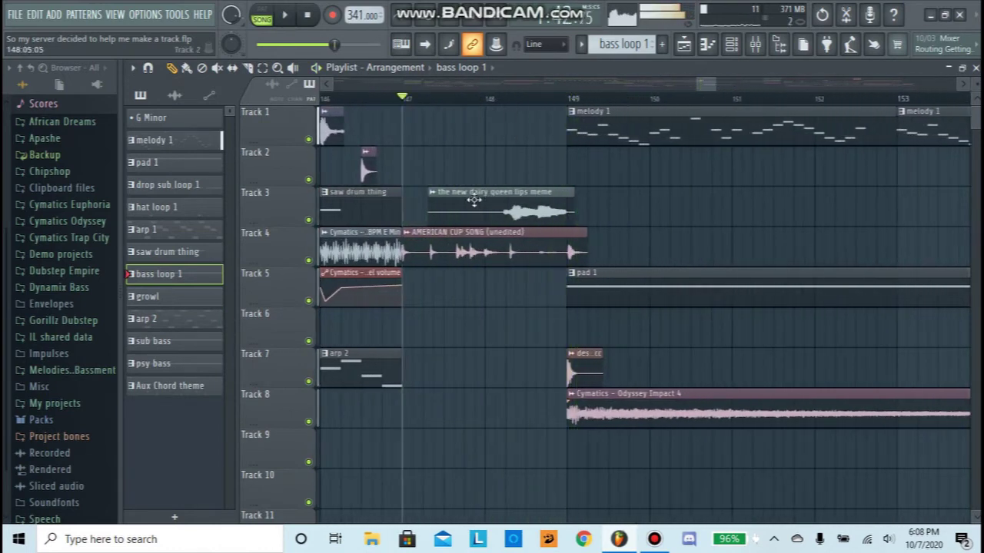
{"action": "right_click", "coordinate": [308, 260]}
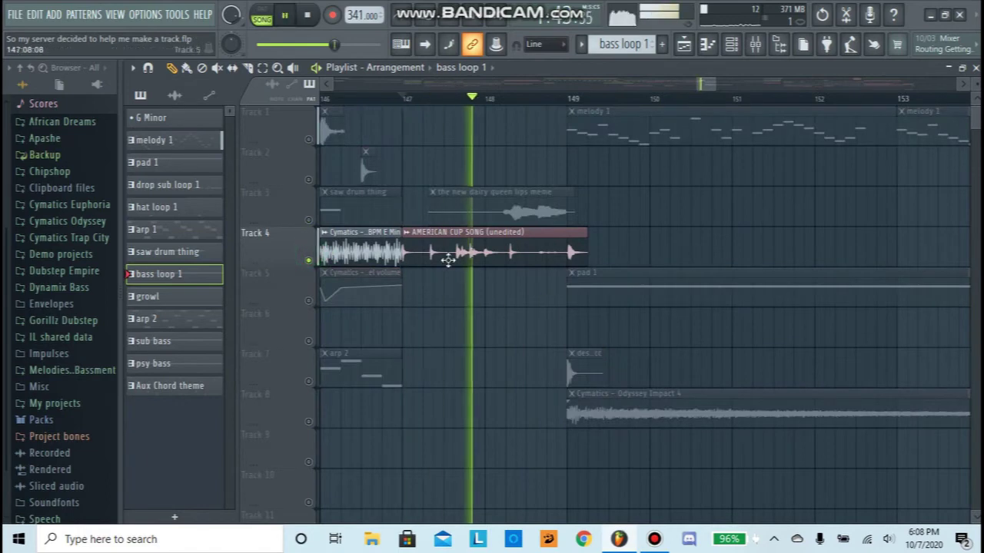
{"action": "key", "text": "space"}
Step: Solo Track 3 and audition the dairy queen lips meme clip from bar 147
{"action": "right_click", "coordinate": [309, 220]}
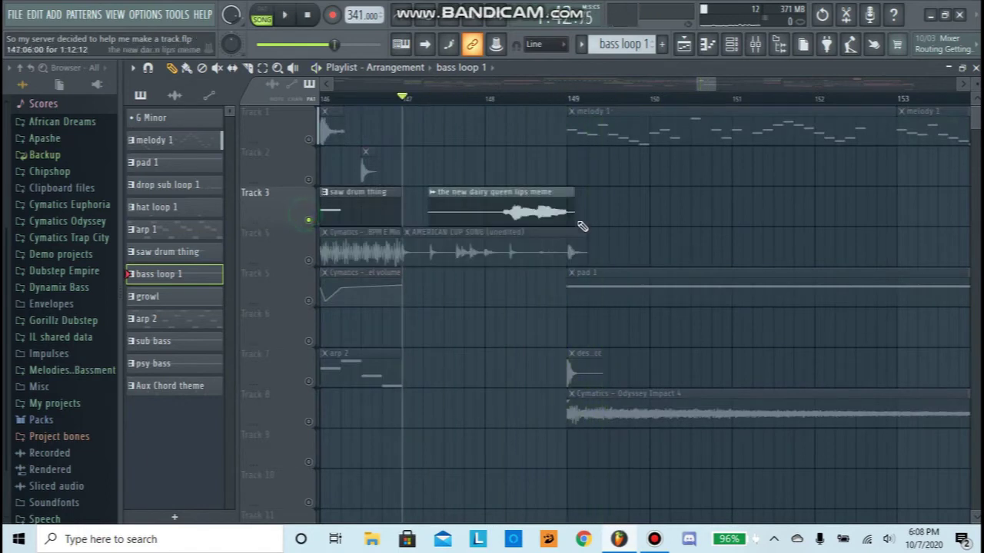
{"action": "left_click", "coordinate": [534, 196]}
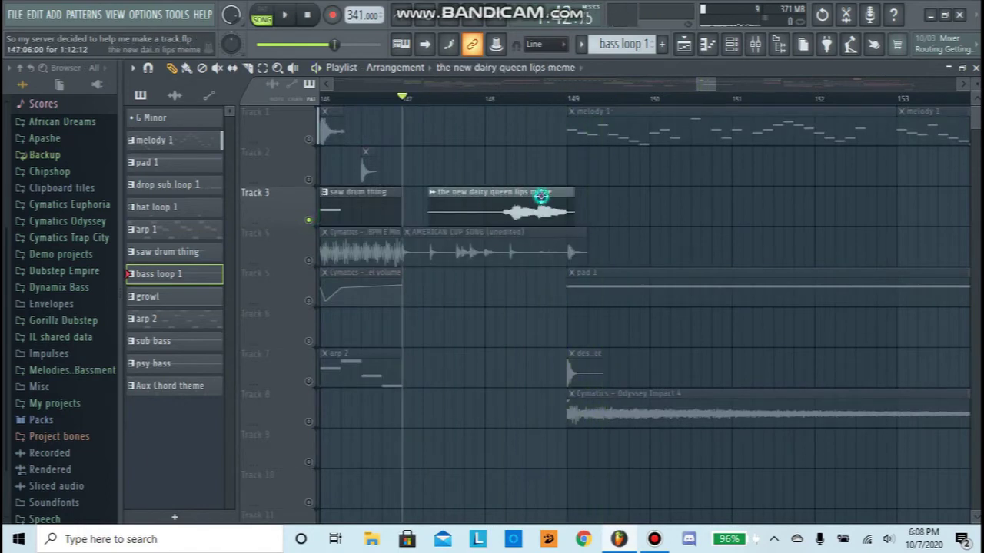
{"action": "left_click", "coordinate": [654, 539]}
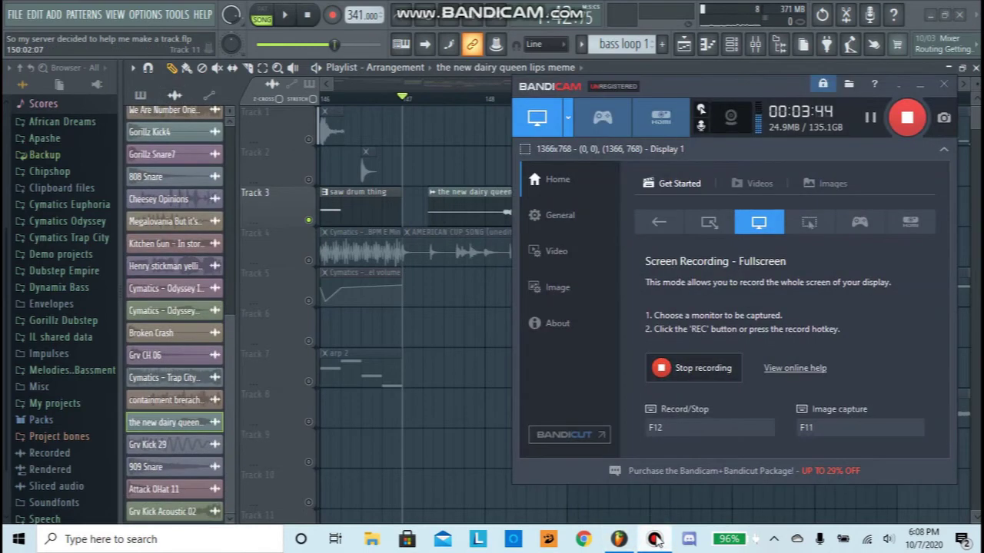
{"action": "left_click", "coordinate": [656, 539]}
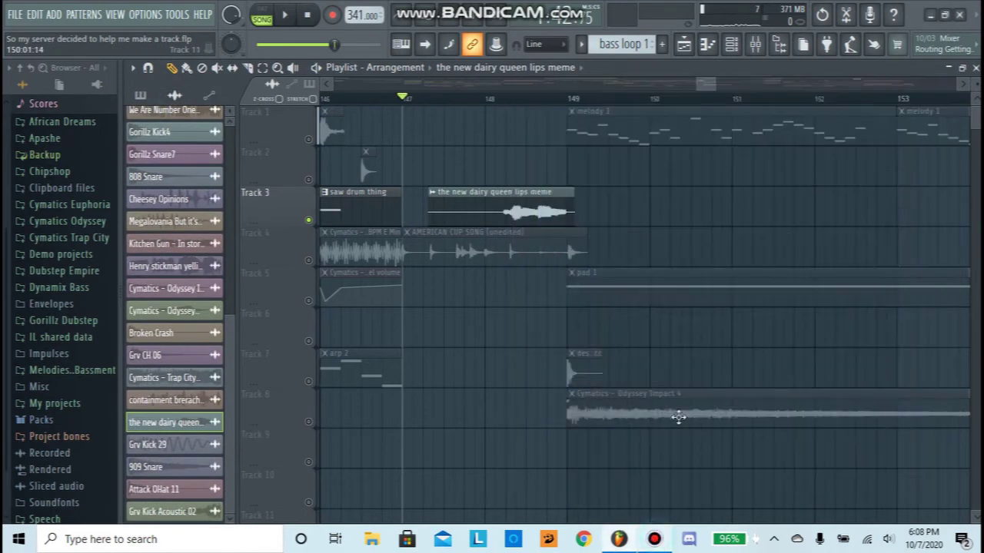
{"action": "key", "text": "space"}
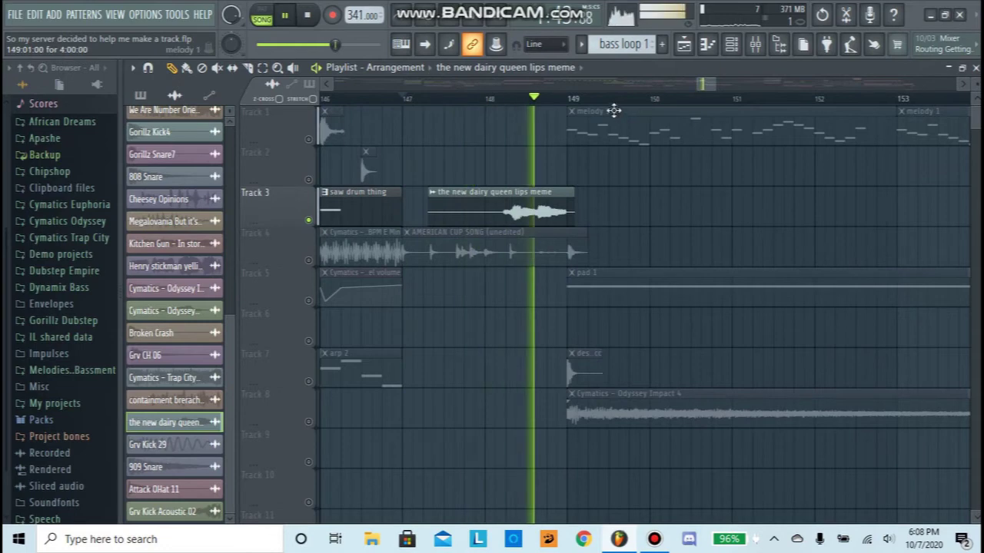
{"action": "scroll", "coordinate": [621, 100], "scroll_direction": "down", "scroll_amount": 1}
{"action": "key", "text": "space"}
Step: Re-enable all tracks and play the melody and drum section from bar 157
{"action": "scroll", "coordinate": [622, 98], "scroll_direction": "down", "scroll_amount": 5}
{"action": "left_click_drag", "start_coordinate": [709, 86], "coordinate": [741, 85]}
{"action": "left_click", "coordinate": [532, 99]}
{"action": "right_click", "coordinate": [307, 214]}
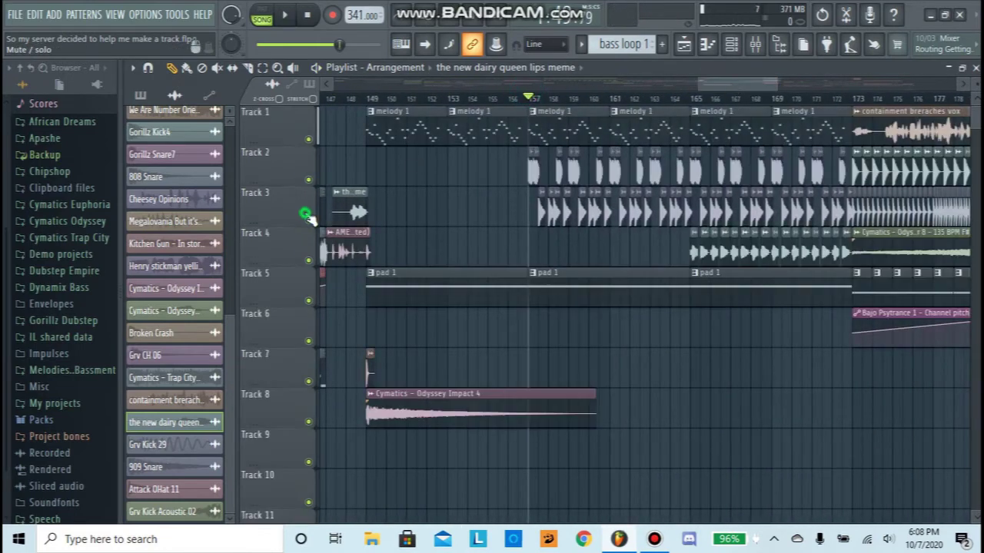
{"action": "key", "text": "space"}
{"action": "scroll", "coordinate": [821, 103], "scroll_direction": "up", "scroll_amount": 3}
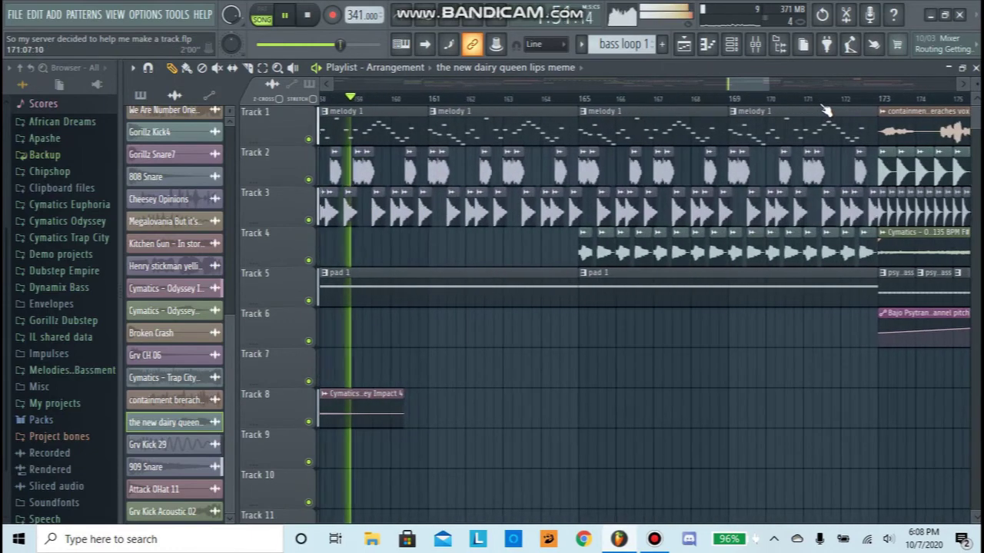
{"action": "key", "text": "space"}
Step: Play the full mix from bar 165, where the Track 4 clips join the melody
{"action": "scroll", "coordinate": [484, 99], "scroll_direction": "up", "scroll_amount": 2}
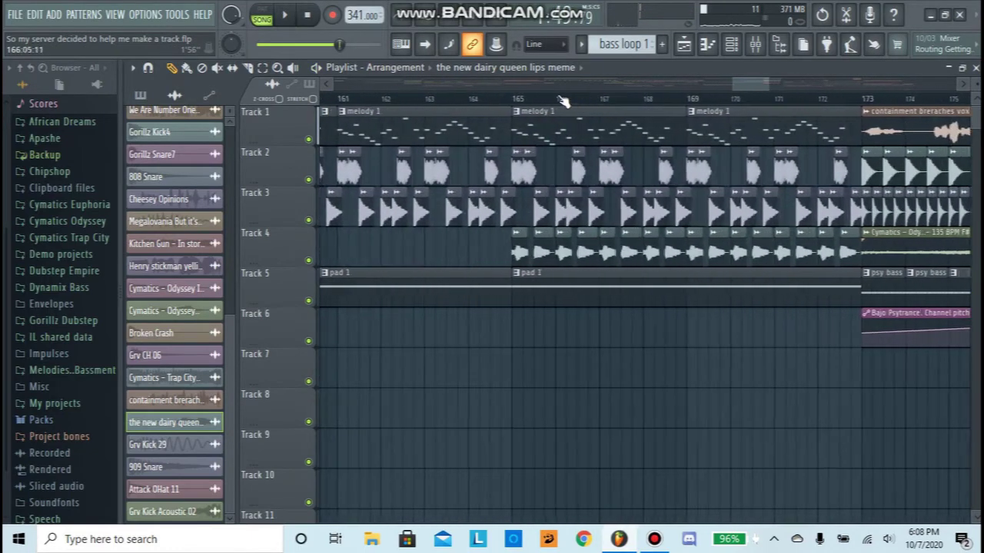
{"action": "left_click", "coordinate": [512, 96]}
{"action": "key", "text": "space"}
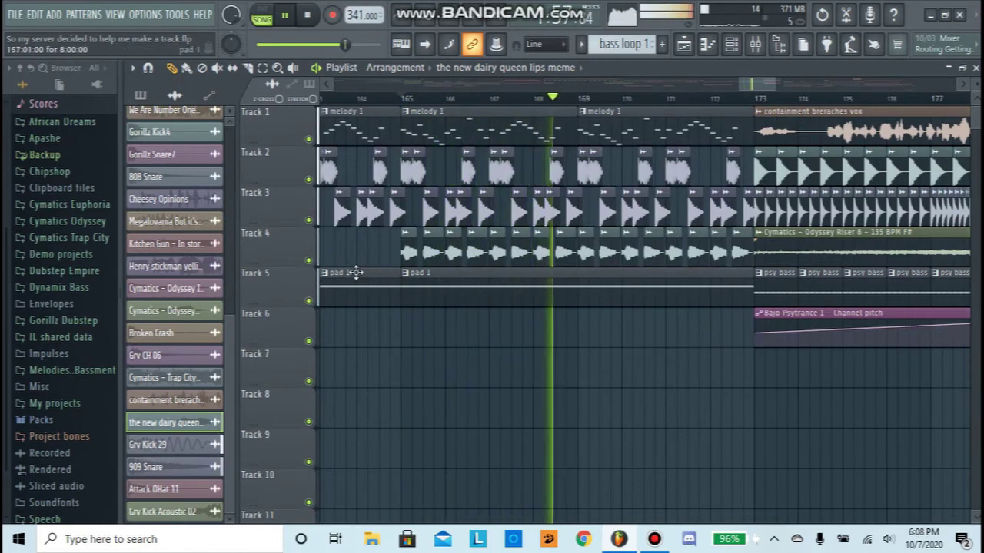
{"action": "key", "text": "space"}
Step: Solo Track 4 and audition its repeating short clips from bar 165
{"action": "right_click", "coordinate": [307, 261]}
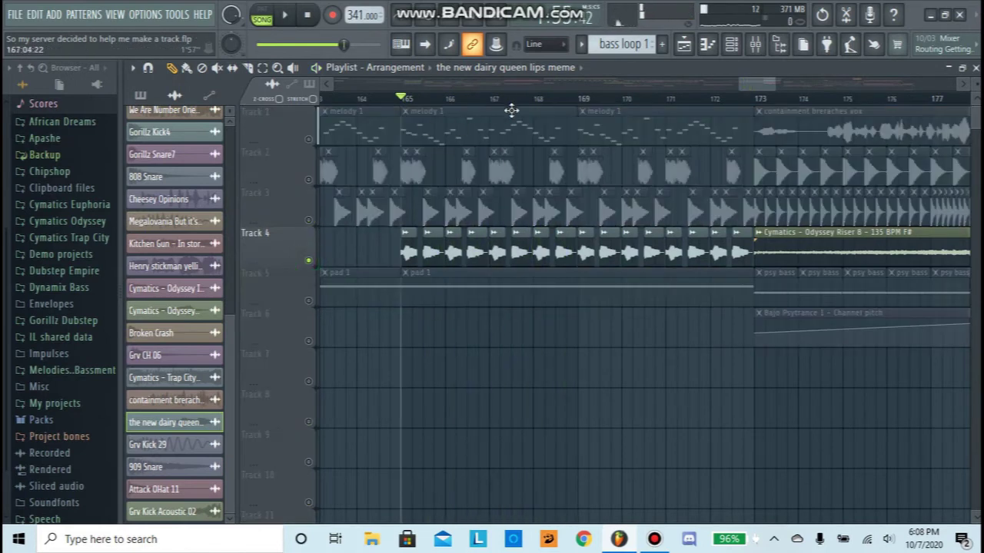
{"action": "scroll", "coordinate": [523, 108], "scroll_direction": "up", "scroll_amount": 1}
{"action": "key", "text": "space"}
{"action": "key", "text": "space"}
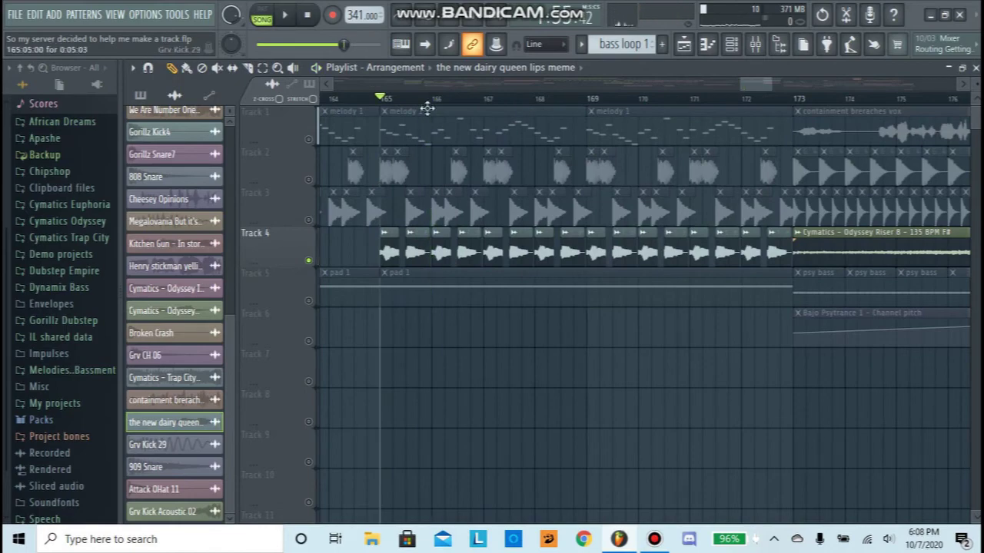
{"action": "key", "text": "space"}
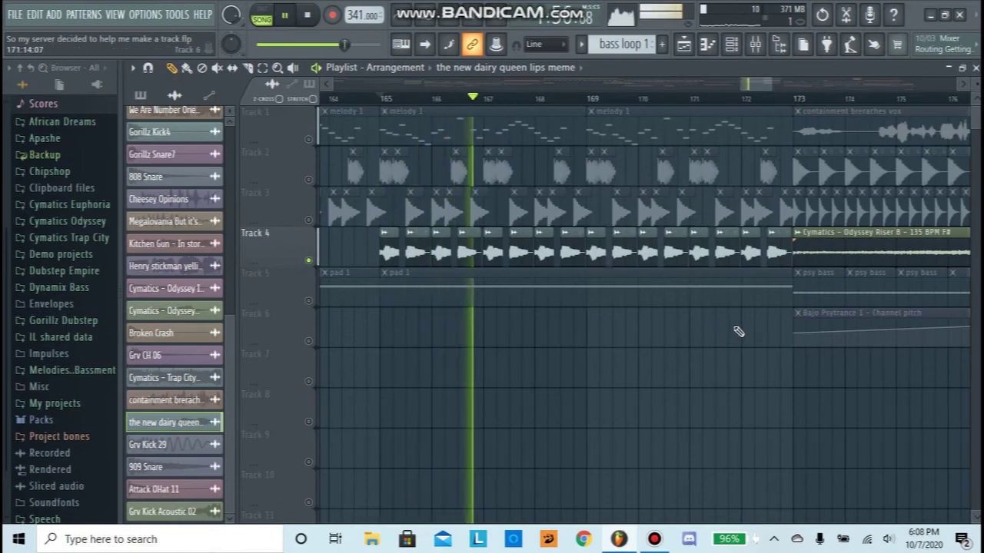
{"action": "scroll", "coordinate": [797, 103], "scroll_direction": "down", "scroll_amount": 3}
{"action": "key", "text": "space"}
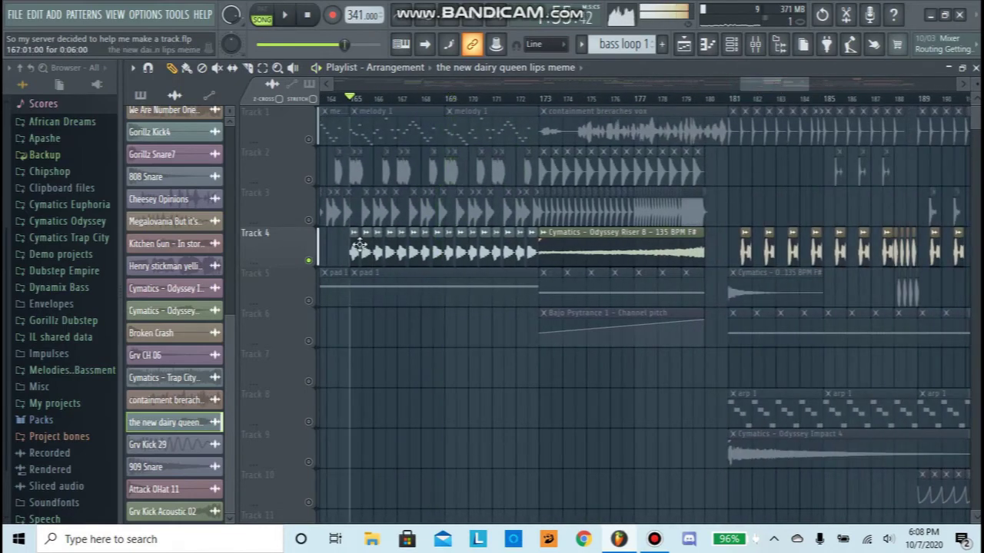
Step: Re-enable all tracks and play the build-up from bar 173 with the containment breach vocal and psy bass
{"action": "right_click", "coordinate": [309, 260]}
{"action": "key", "text": "space"}
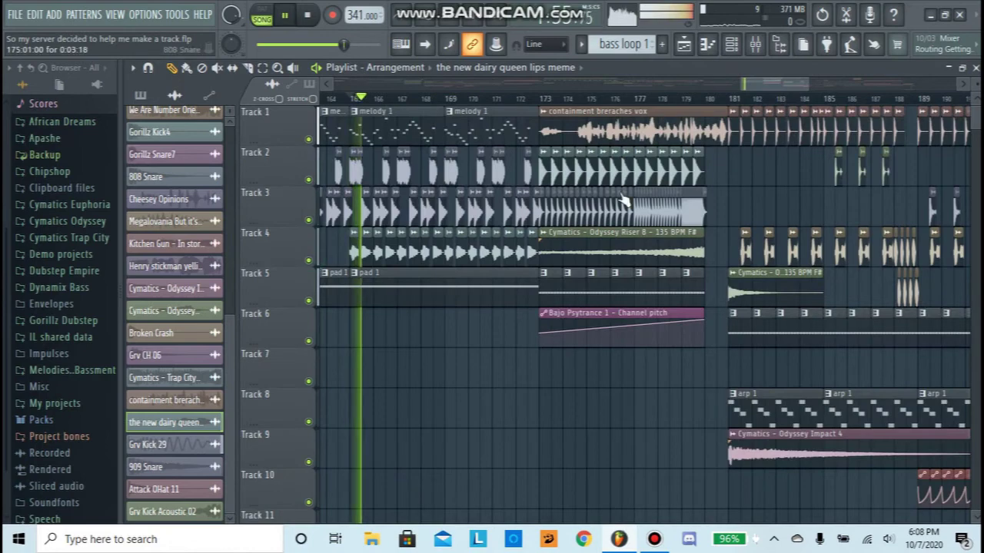
{"action": "left_click", "coordinate": [543, 103]}
{"action": "scroll", "coordinate": [703, 103], "scroll_direction": "up", "scroll_amount": 2}
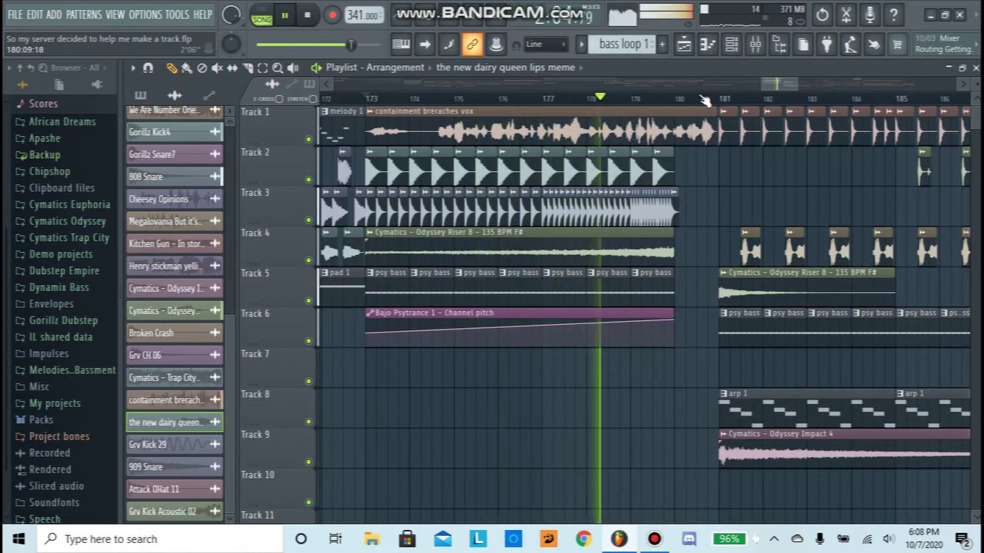
{"action": "key", "text": "space"}
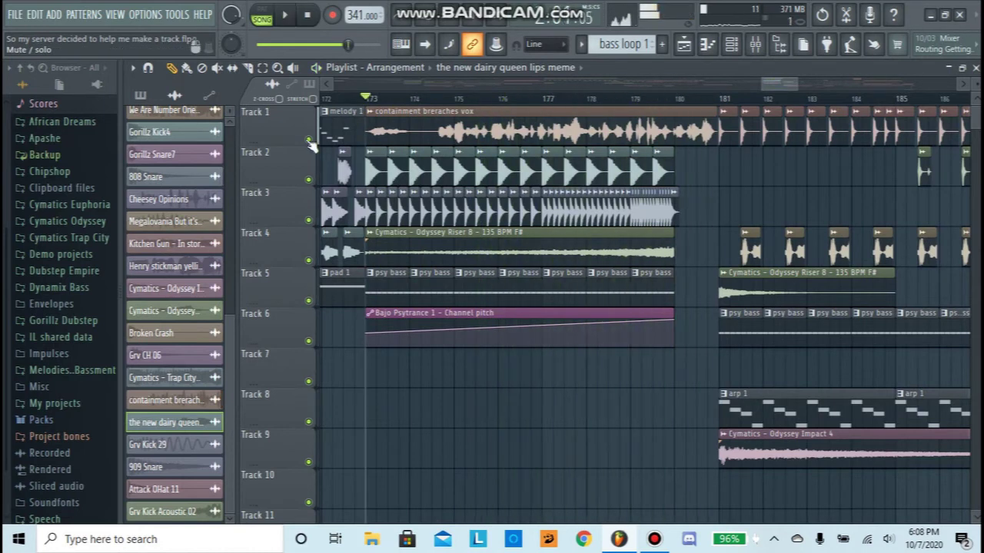
Step: Solo Track 1, play the containment breraches vox clip from bar 173 and open its channel settings to review the pitch shift
{"action": "right_click", "coordinate": [307, 139]}
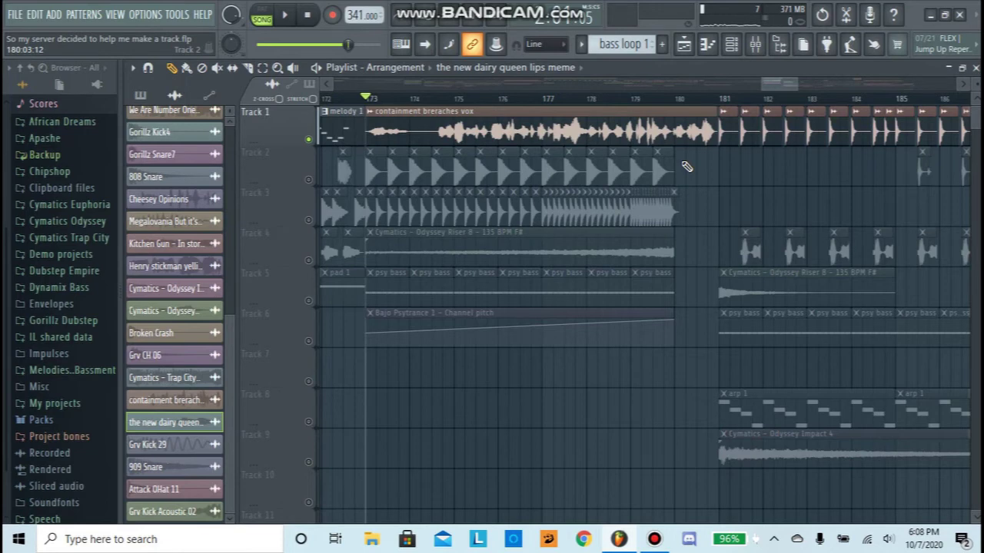
{"action": "key", "text": "space"}
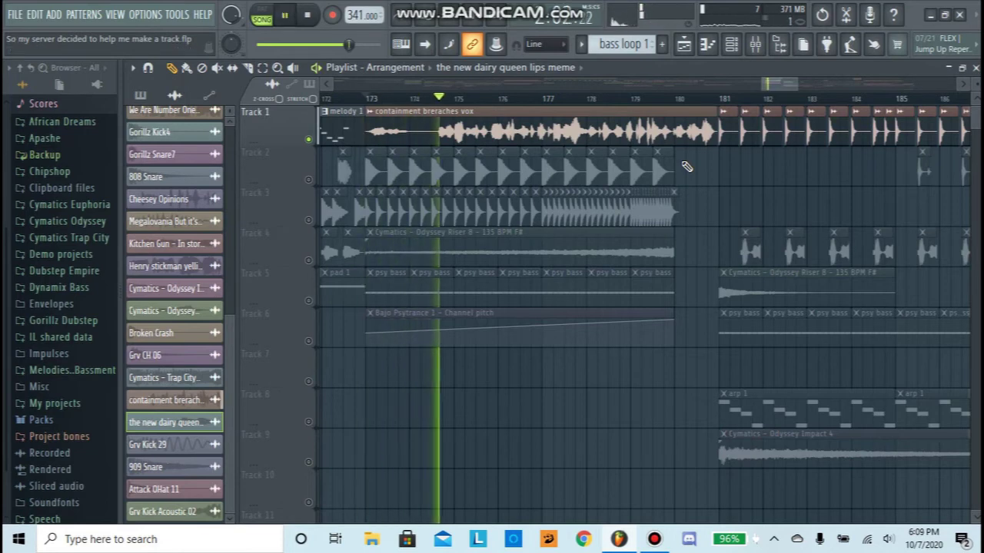
{"action": "double_click", "coordinate": [681, 136]}
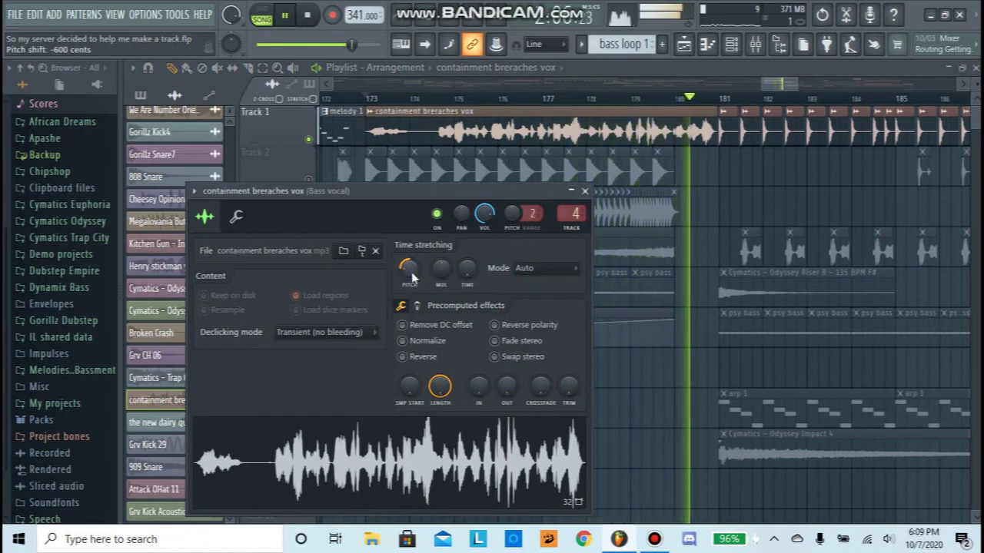
{"action": "key", "text": "space"}
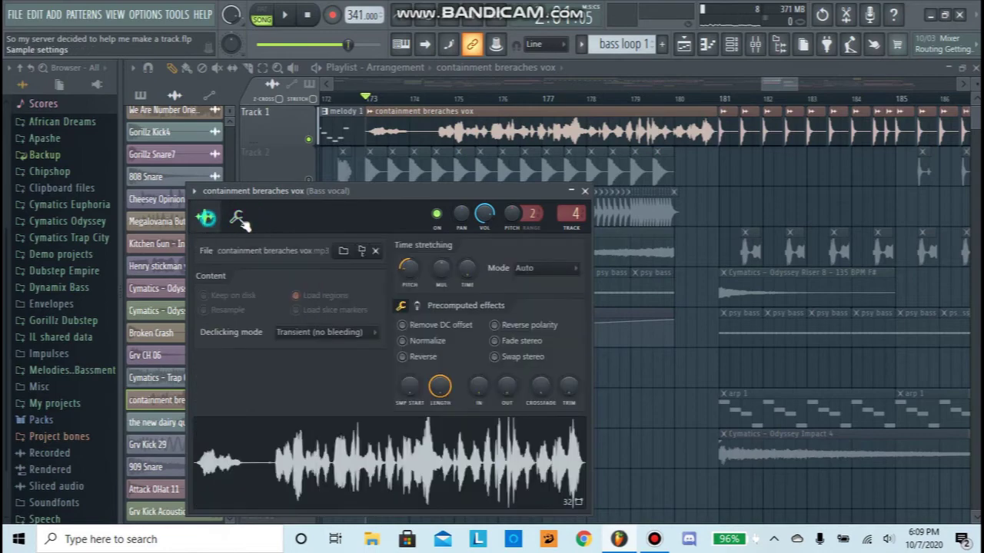
Step: Review the Fruity Reeverb 2 and FX Effector delay settings on the Bass vocal mixer channel
{"action": "left_click", "coordinate": [756, 44]}
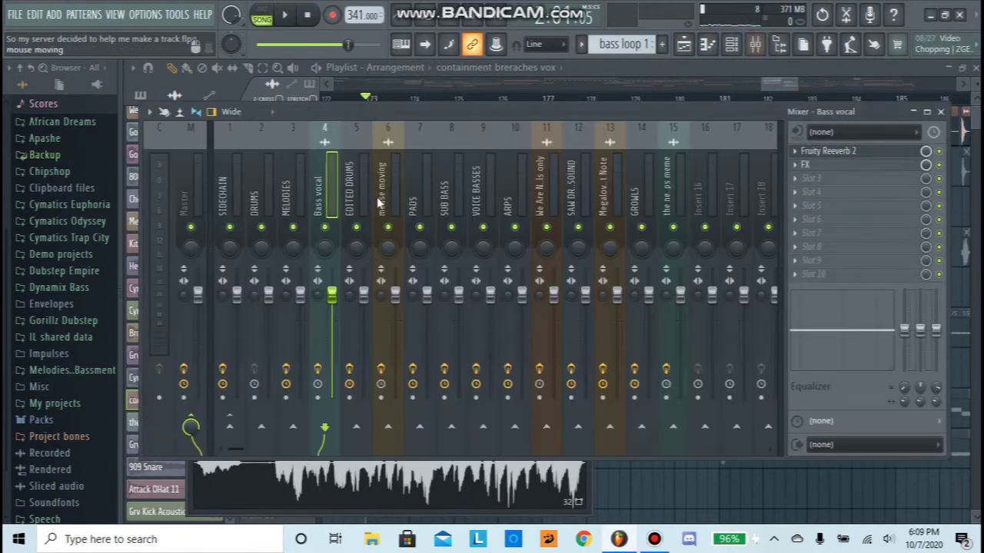
{"action": "left_click", "coordinate": [819, 150]}
{"action": "left_click", "coordinate": [738, 169]}
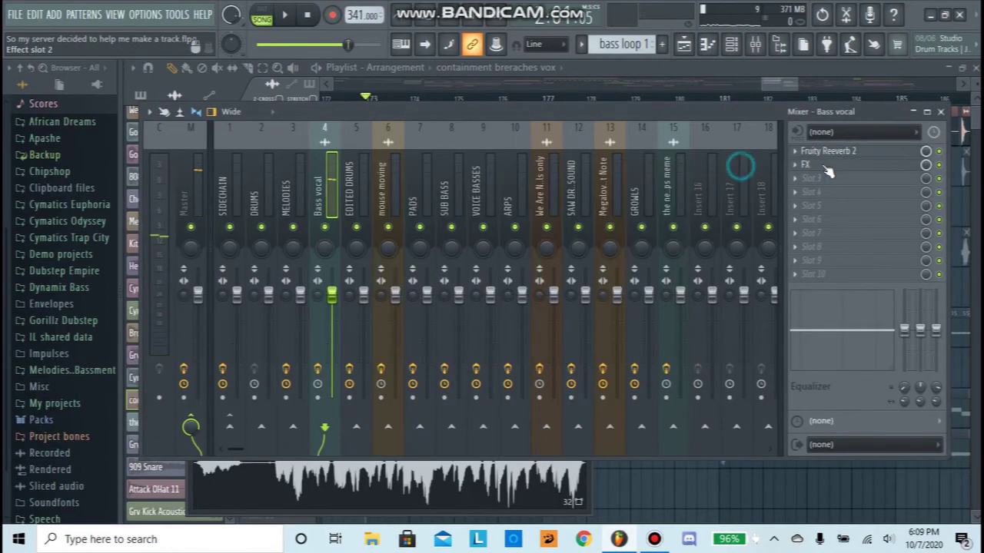
{"action": "left_click", "coordinate": [827, 153]}
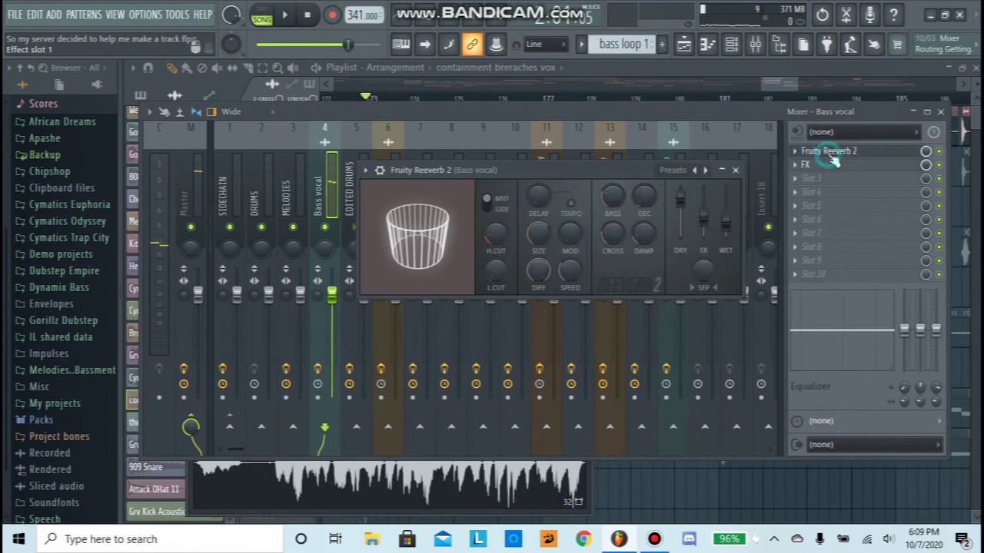
{"action": "left_click", "coordinate": [739, 169]}
{"action": "left_click", "coordinate": [844, 168]}
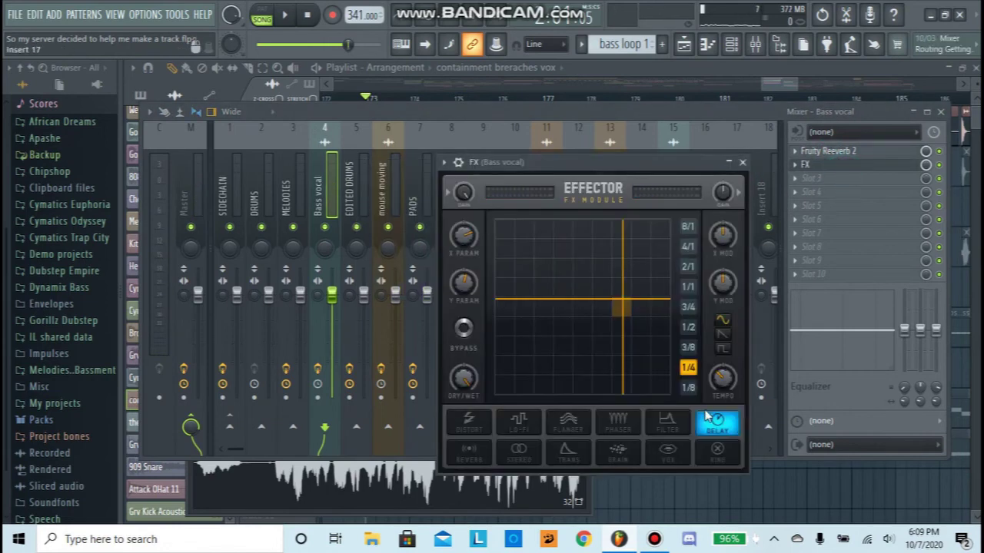
{"action": "left_click", "coordinate": [743, 162]}
{"action": "left_click", "coordinate": [773, 83]}
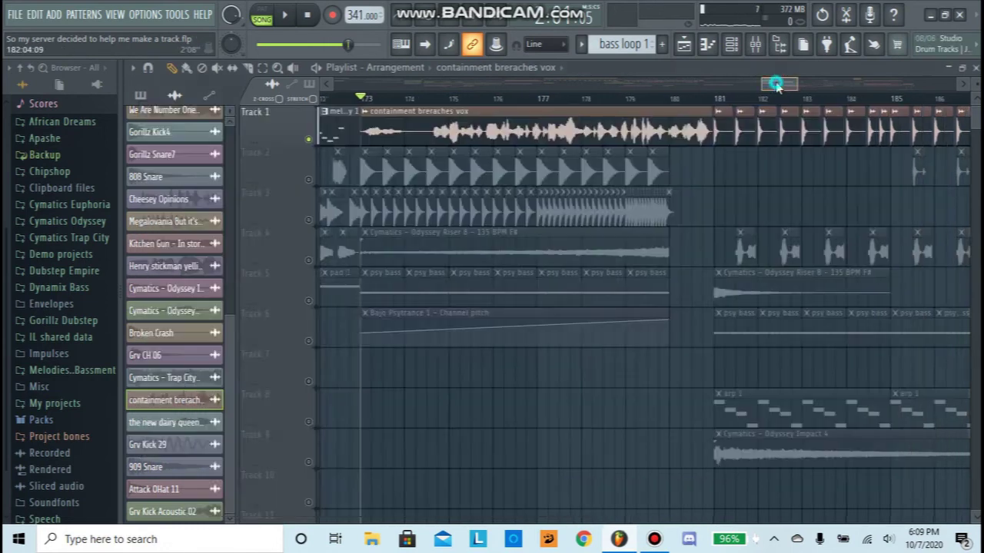
Step: Recheck the Effector delay on the Bass vocal channel, and return to the playlist around bar 181
{"action": "scroll", "coordinate": [707, 103], "scroll_direction": "down", "scroll_amount": 3}
{"action": "scroll", "coordinate": [507, 103], "scroll_direction": "up", "scroll_amount": 4}
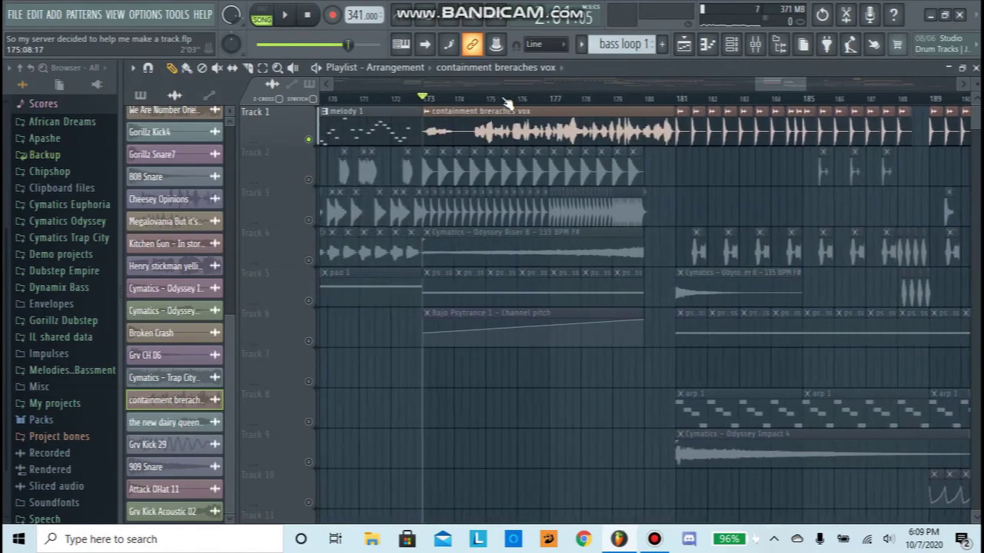
{"action": "scroll", "coordinate": [545, 101], "scroll_direction": "down", "scroll_amount": 2}
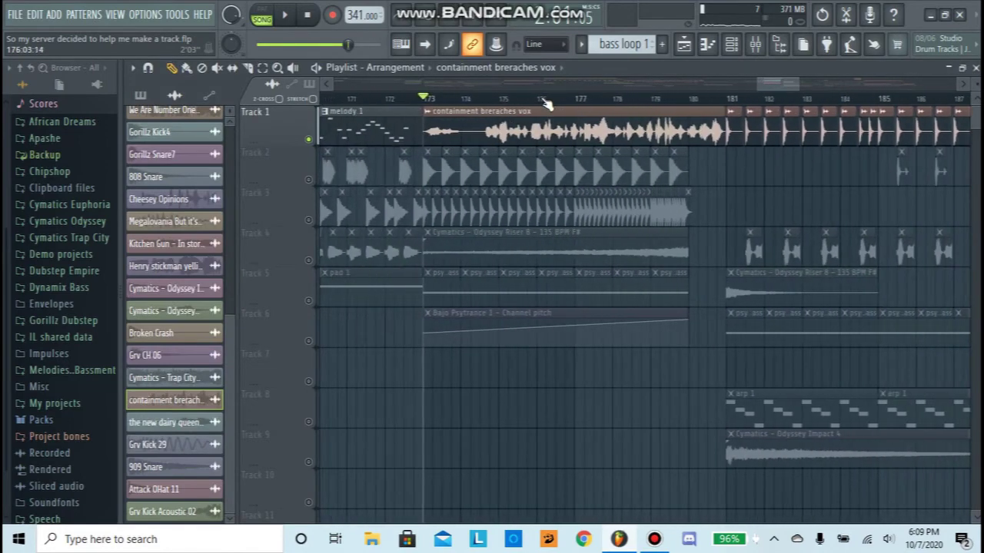
{"action": "scroll", "coordinate": [545, 101], "scroll_direction": "up", "scroll_amount": 2}
{"action": "left_click", "coordinate": [757, 43]}
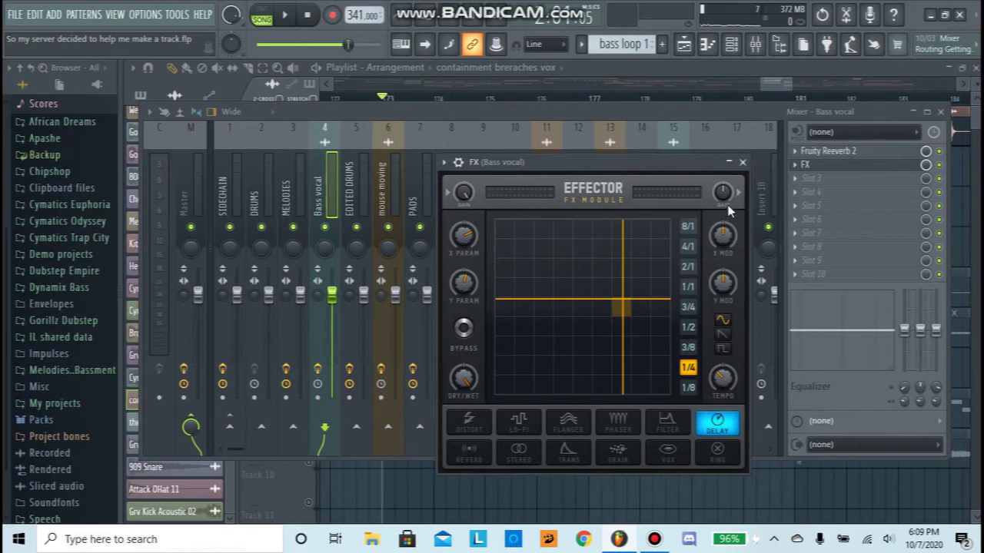
{"action": "left_click", "coordinate": [744, 164]}
{"action": "left_click", "coordinate": [774, 81]}
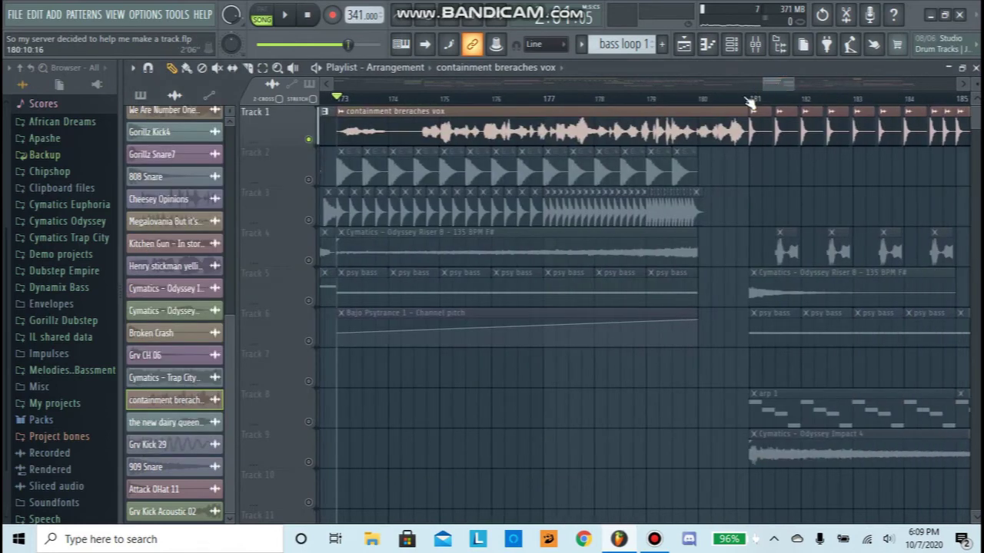
Step: Move the playhead to bar 181, re-enable all tracks and play the section with the psy bass, arp and impact clips
{"action": "left_click_drag", "start_coordinate": [769, 83], "coordinate": [783, 85]}
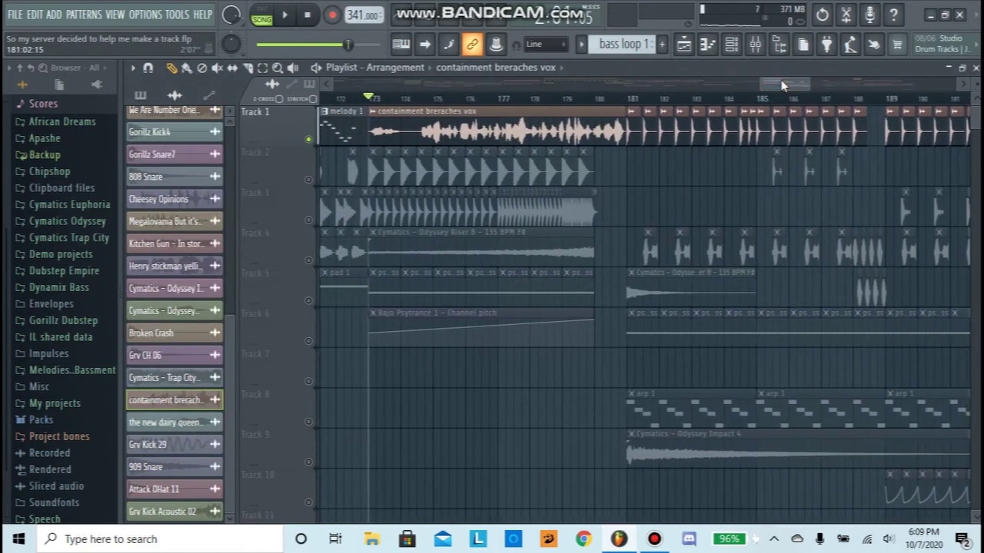
{"action": "left_click", "coordinate": [633, 100]}
{"action": "left_click", "coordinate": [629, 101]}
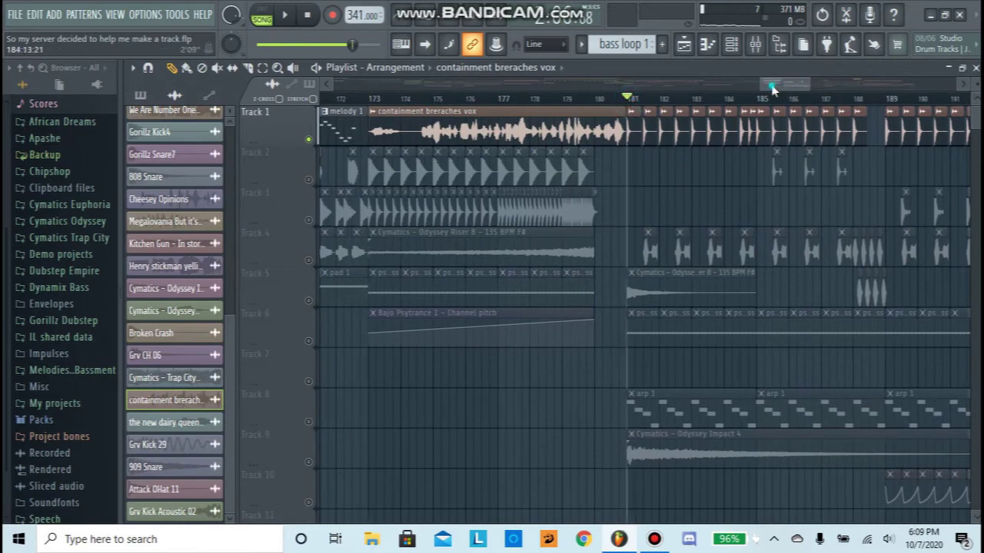
{"action": "mouse_move", "coordinate": [773, 89]}
{"action": "left_mouse_down"}
{"action": "mouse_move", "coordinate": [867, 72]}
{"action": "mouse_move", "coordinate": [782, 71]}
{"action": "mouse_move", "coordinate": [775, 94]}
{"action": "left_mouse_up"}
{"action": "left_click", "coordinate": [656, 539]}
{"action": "left_click", "coordinate": [655, 538]}
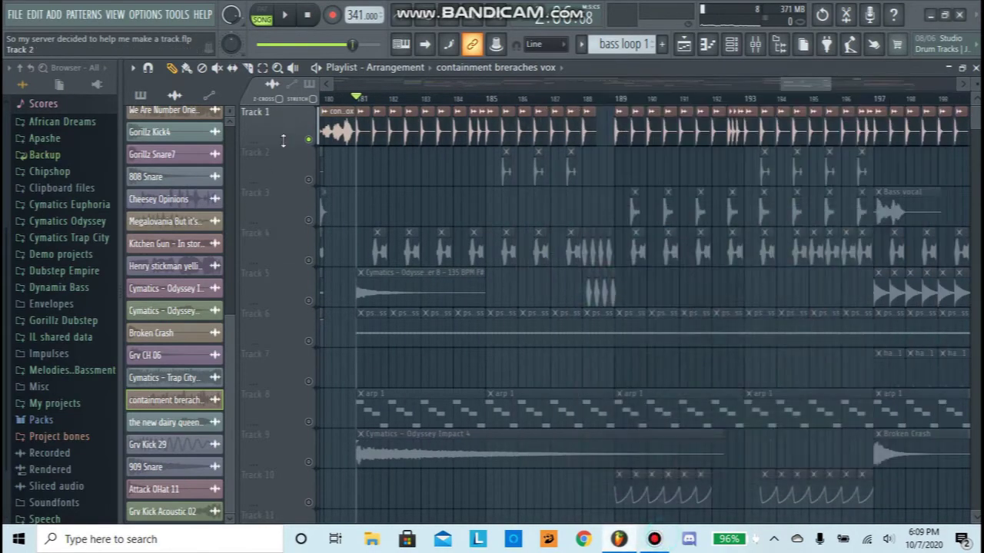
{"action": "right_click", "coordinate": [309, 140]}
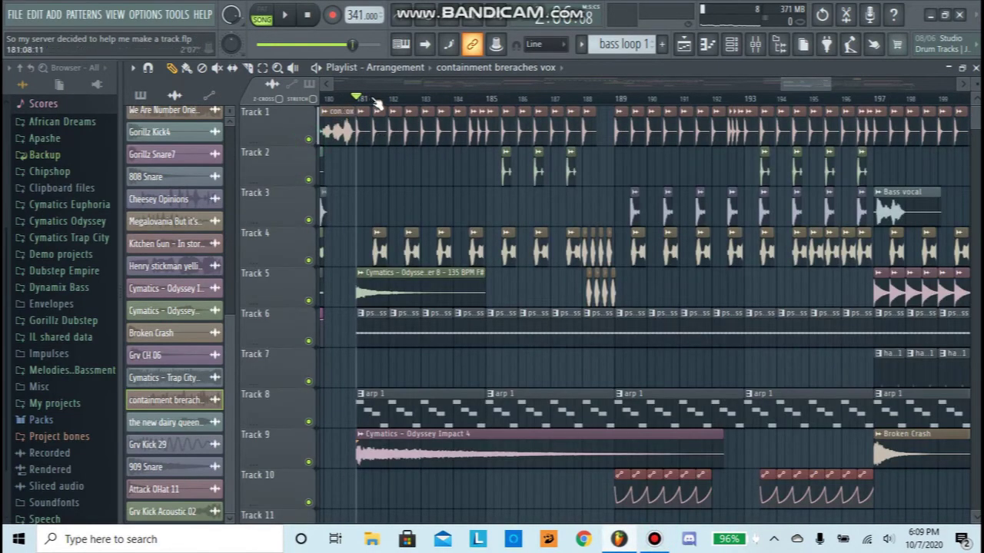
{"action": "key", "text": "space"}
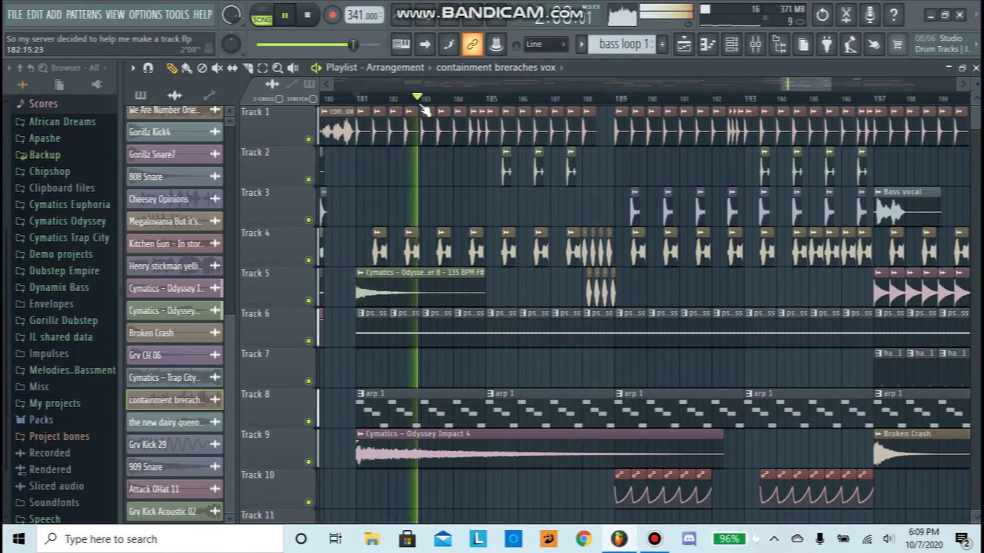
{"action": "key", "text": "space"}
Step: Solo Track 6 and audition the psy bass pattern from bar 181, first alone and then together with Track 1
{"action": "right_click", "coordinate": [308, 340]}
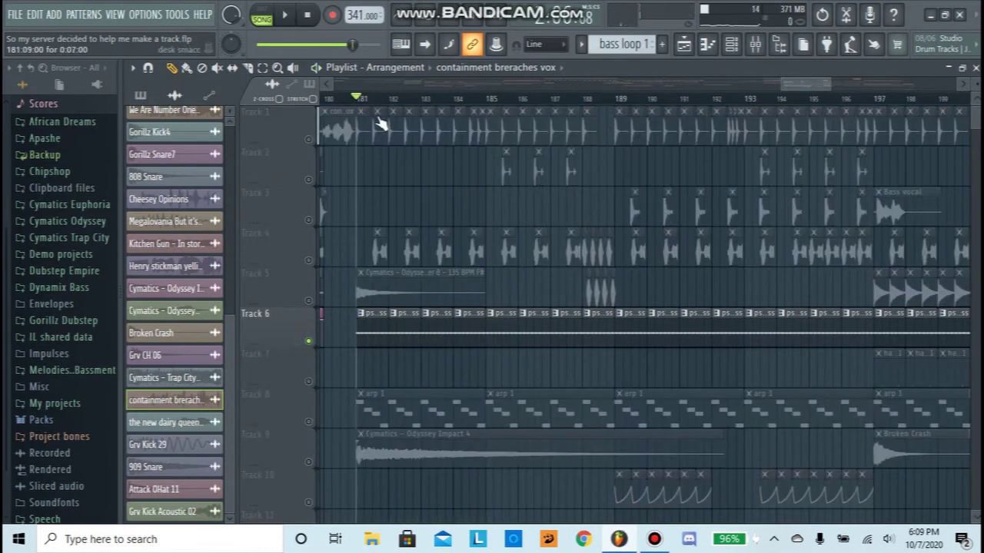
{"action": "scroll", "coordinate": [371, 109], "scroll_direction": "up", "scroll_amount": 4}
{"action": "left_click", "coordinate": [375, 320]}
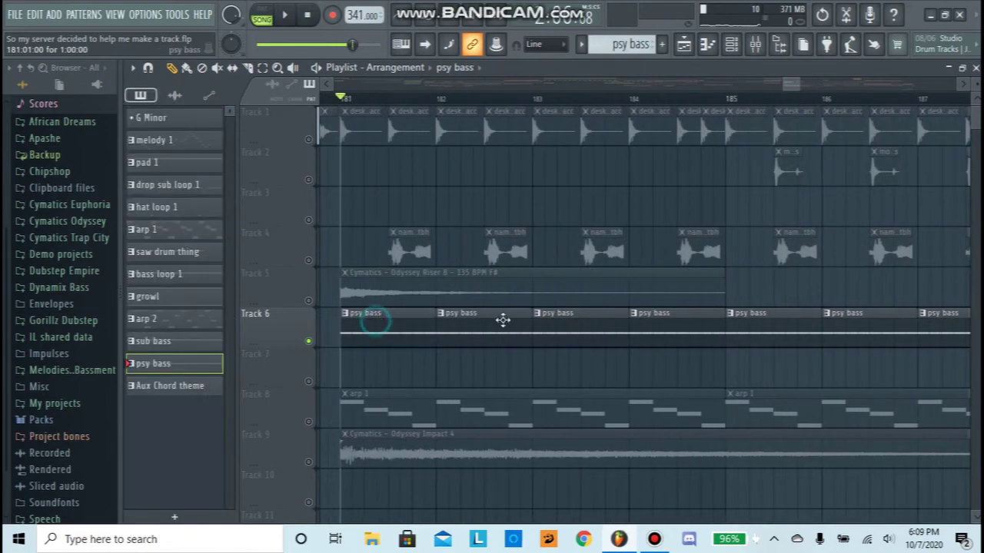
{"action": "key", "text": "space"}
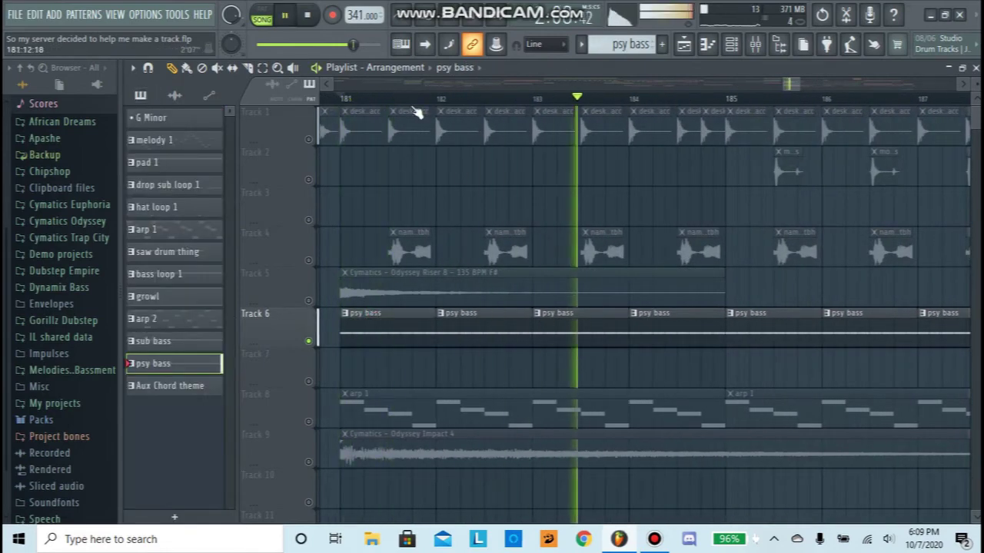
{"action": "scroll", "coordinate": [415, 111], "scroll_direction": "down", "scroll_amount": 4}
{"action": "key", "text": "space"}
{"action": "left_click", "coordinate": [310, 140]}
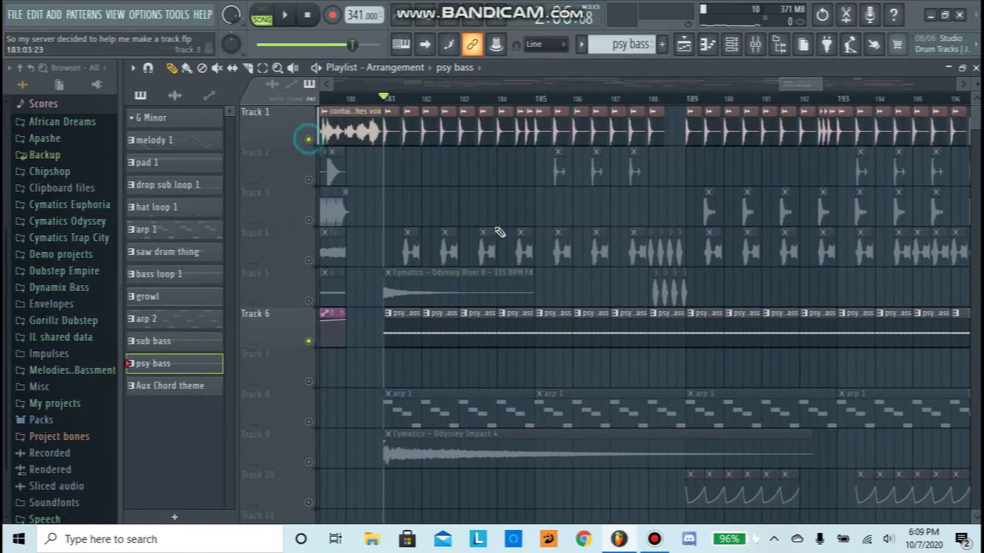
{"action": "key", "text": "space"}
{"action": "key", "text": "space"}
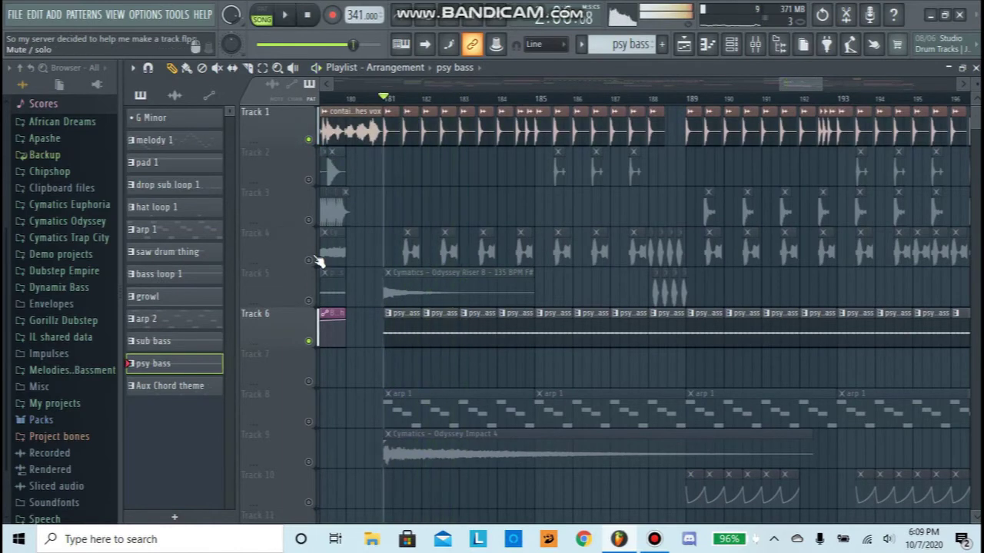
Step: Solo Track 4 and audition its short repeating clips from bar 181
{"action": "right_click", "coordinate": [311, 256]}
{"action": "key", "text": "space"}
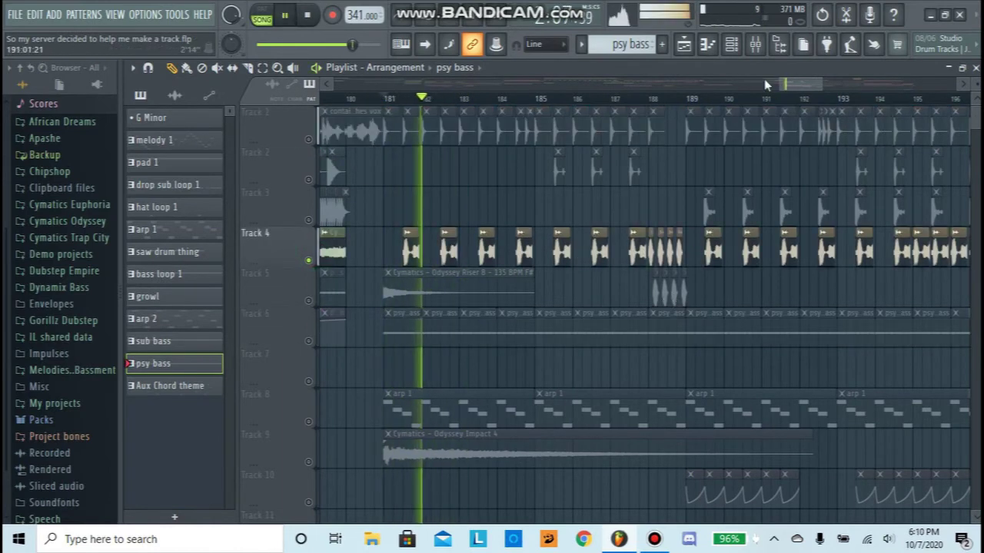
{"action": "key", "text": "space"}
Step: Enable Tracks 6 and 7 alongside Track 4, play them from bar 181 and check the VOICE BASSES mixer effect chain
{"action": "left_click", "coordinate": [308, 340]}
{"action": "key", "text": "space"}
{"action": "key", "text": "space"}
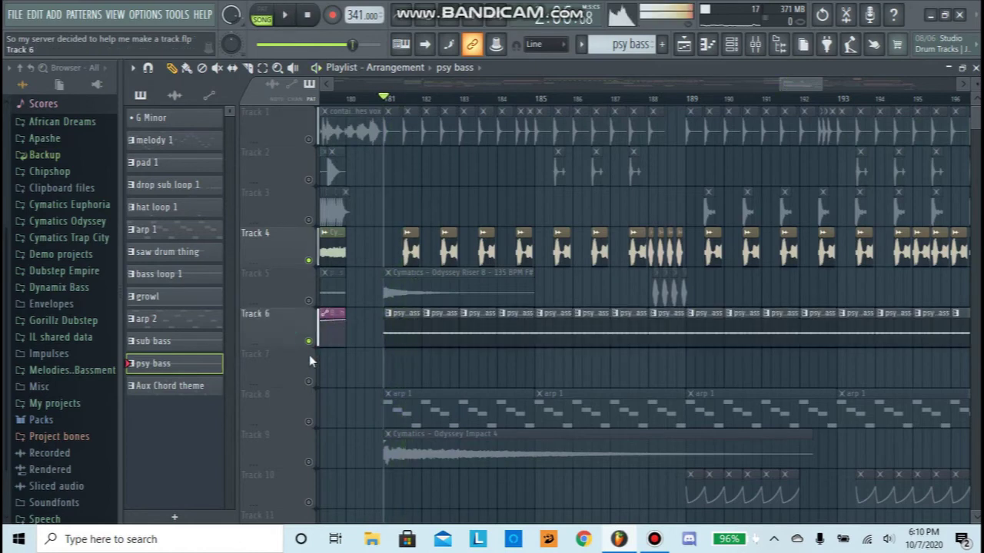
{"action": "left_click", "coordinate": [310, 379]}
{"action": "key", "text": "space"}
{"action": "key", "text": "F9"}
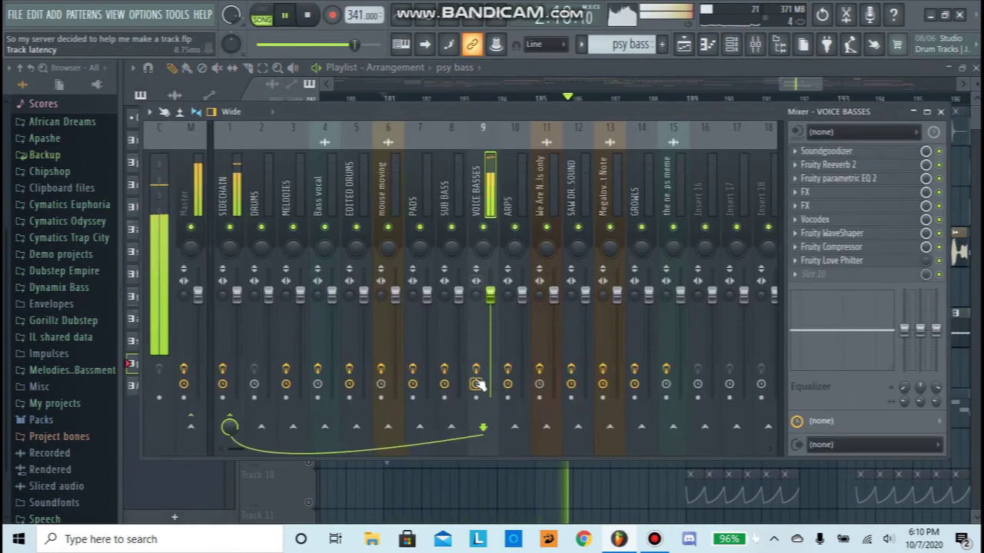
{"action": "key", "text": "F9"}
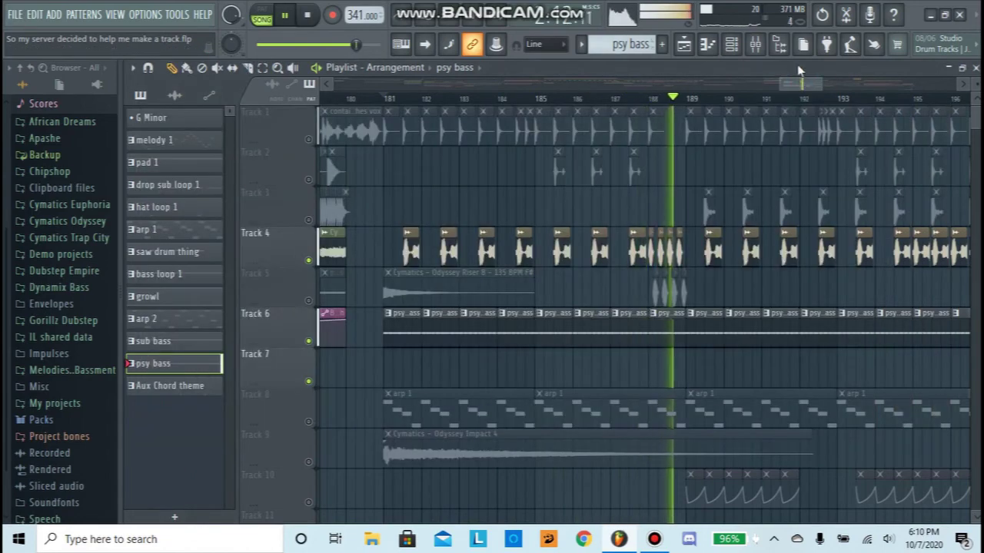
{"action": "key", "text": "space"}
Step: Audition Tracks 4 and 6 from bar 181 with the VOICE BASSES mixer effects temporarily bypassed
{"action": "left_click", "coordinate": [756, 44]}
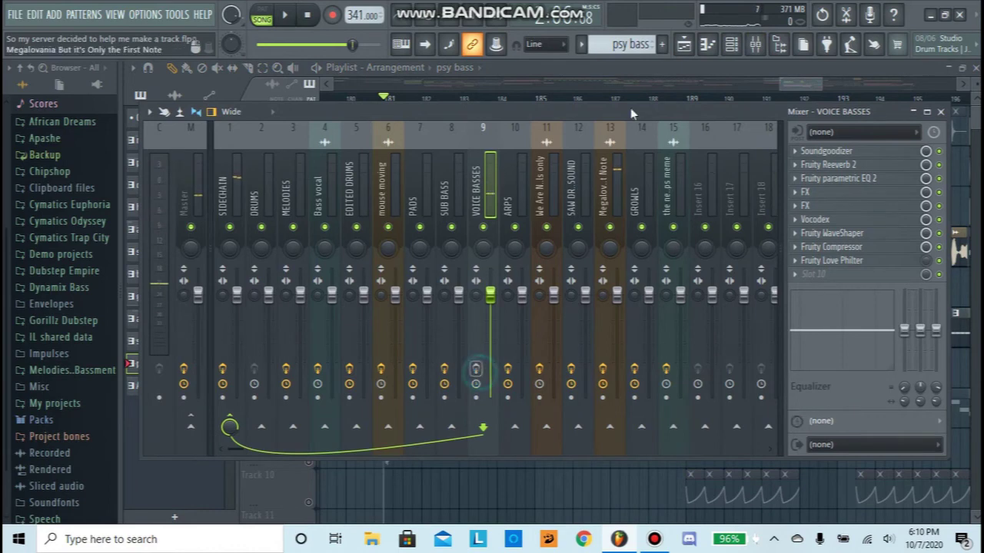
{"action": "key", "text": "F9"}
{"action": "key", "text": "space"}
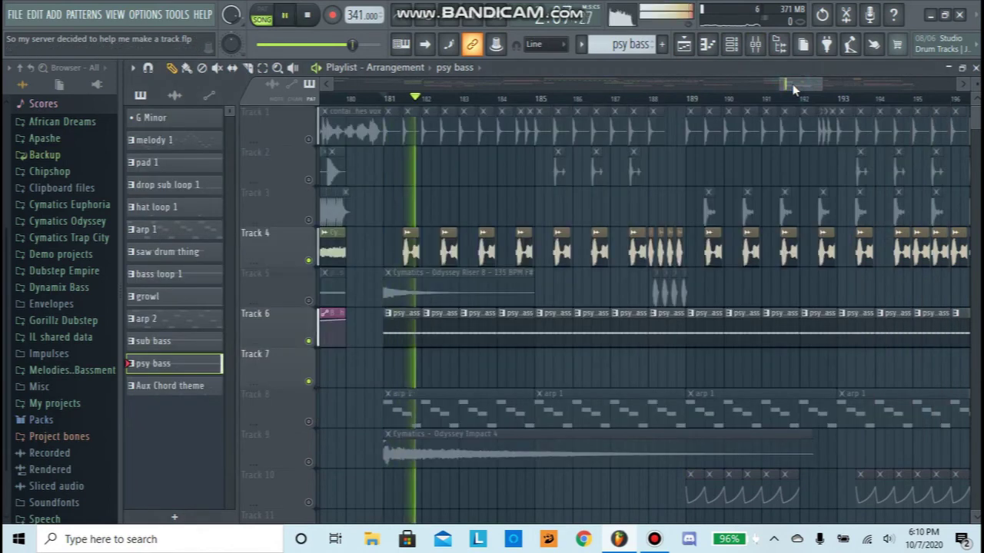
{"action": "left_click_drag", "start_coordinate": [793, 84], "coordinate": [795, 83]}
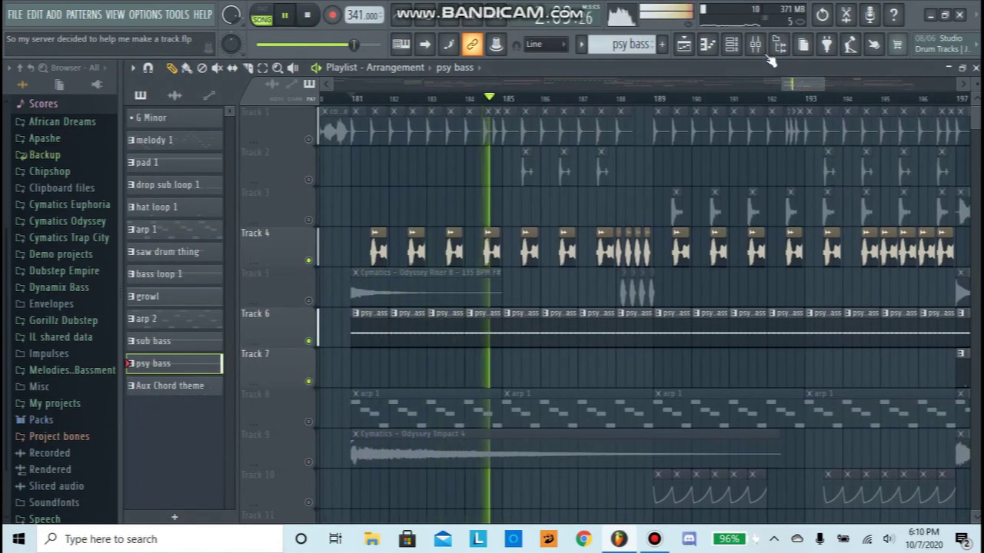
{"action": "key", "text": "F9"}
{"action": "key", "text": "space"}
{"action": "left_click", "coordinate": [475, 369]}
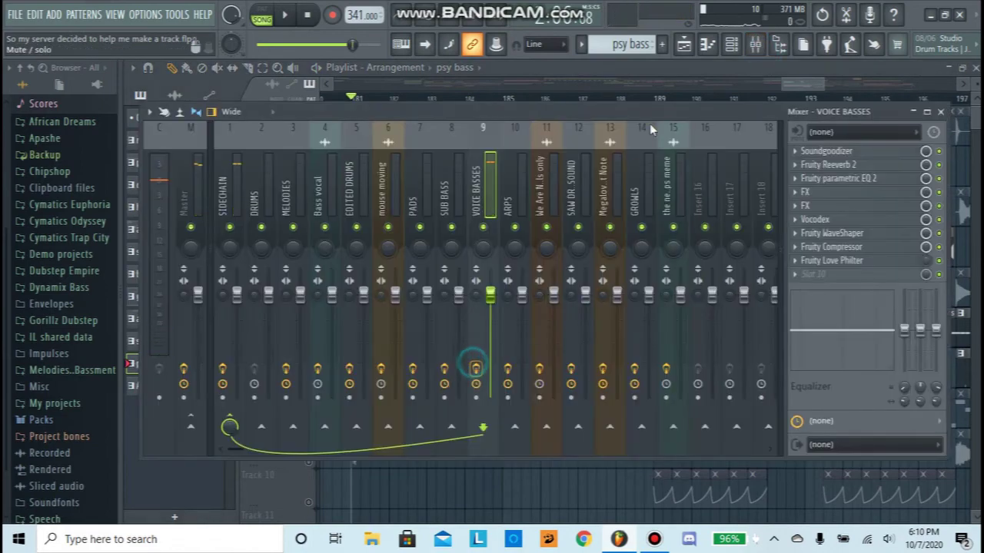
{"action": "key", "text": "F9"}
{"action": "scroll", "coordinate": [815, 84], "scroll_direction": "right", "scroll_amount": 1}
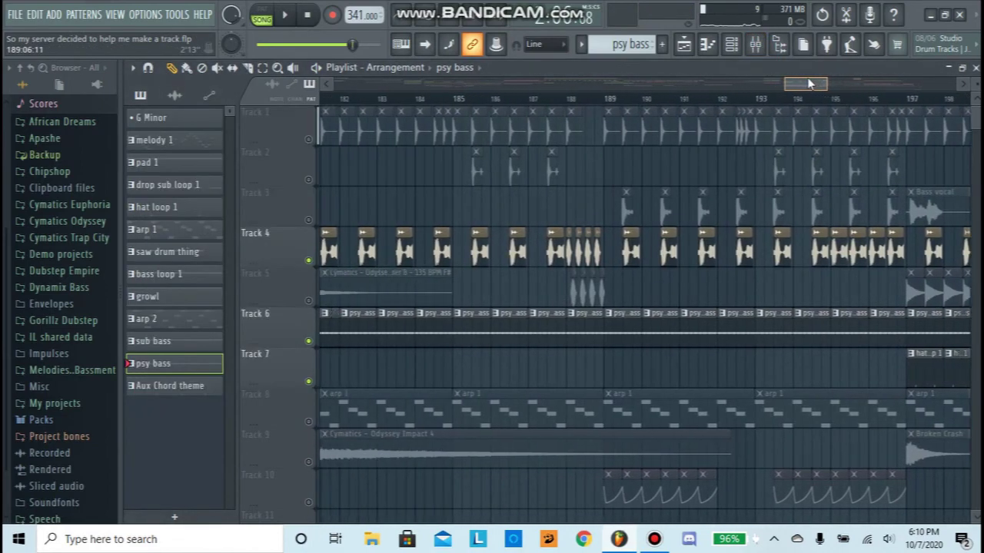
{"action": "scroll", "coordinate": [605, 104], "scroll_direction": "down", "scroll_amount": 3}
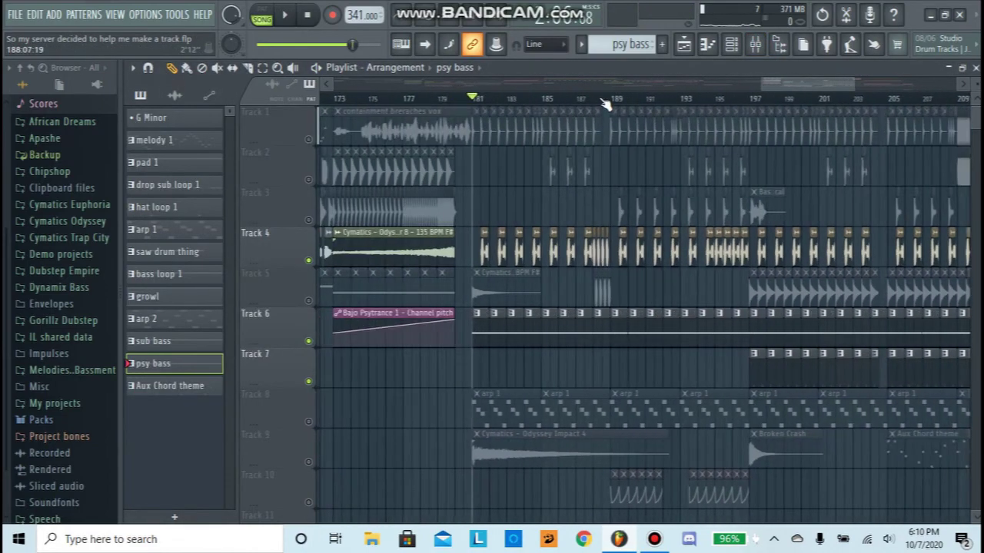
{"action": "scroll", "coordinate": [605, 103], "scroll_direction": "down", "scroll_amount": 2}
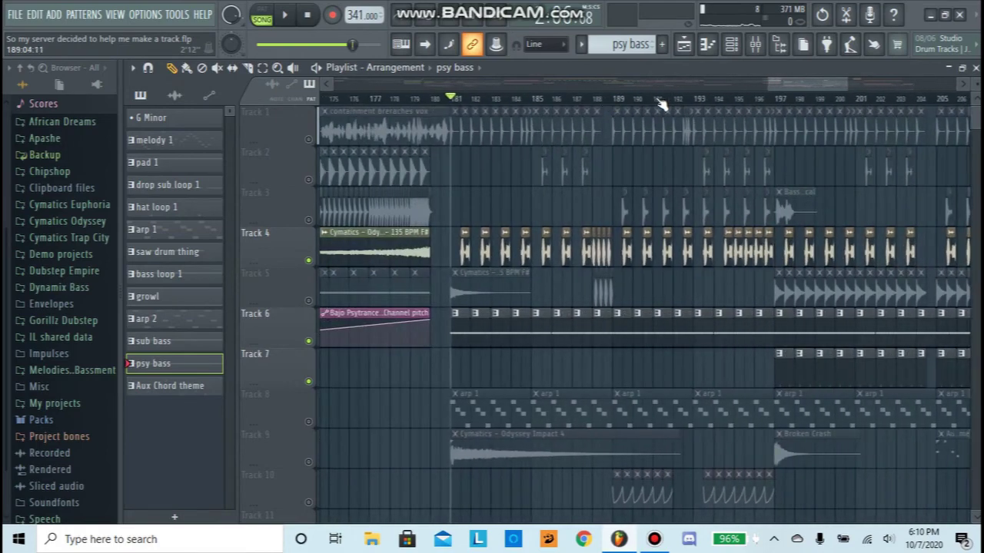
{"action": "scroll", "coordinate": [674, 103], "scroll_direction": "up", "scroll_amount": 4}
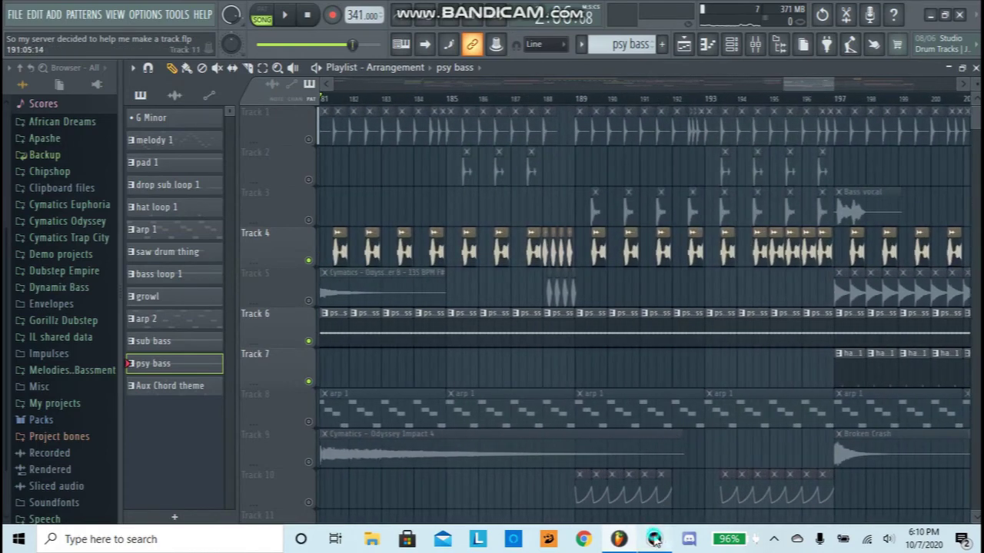
Step: Re-enable all playlist tracks and play the full arrangement from bar 197
{"action": "left_click", "coordinate": [654, 538]}
{"action": "left_click", "coordinate": [654, 538]}
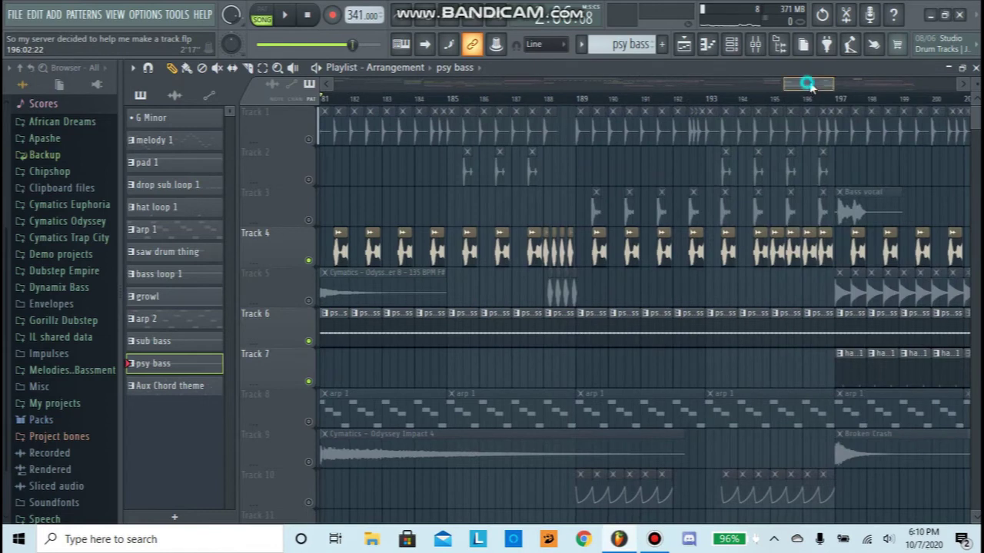
{"action": "left_click_drag", "start_coordinate": [807, 85], "coordinate": [838, 82]}
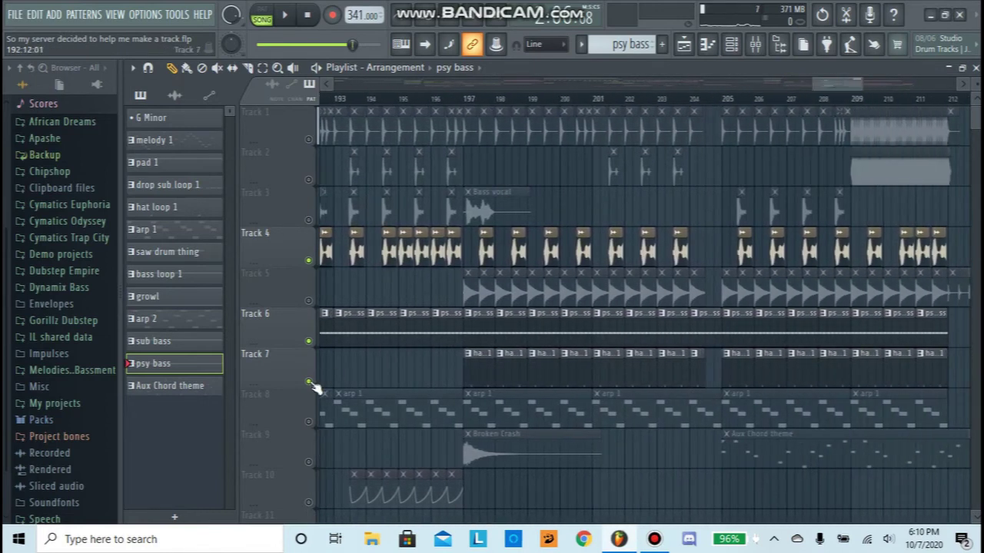
{"action": "right_click", "coordinate": [308, 382]}
{"action": "scroll", "coordinate": [486, 110], "scroll_direction": "down", "scroll_amount": 3}
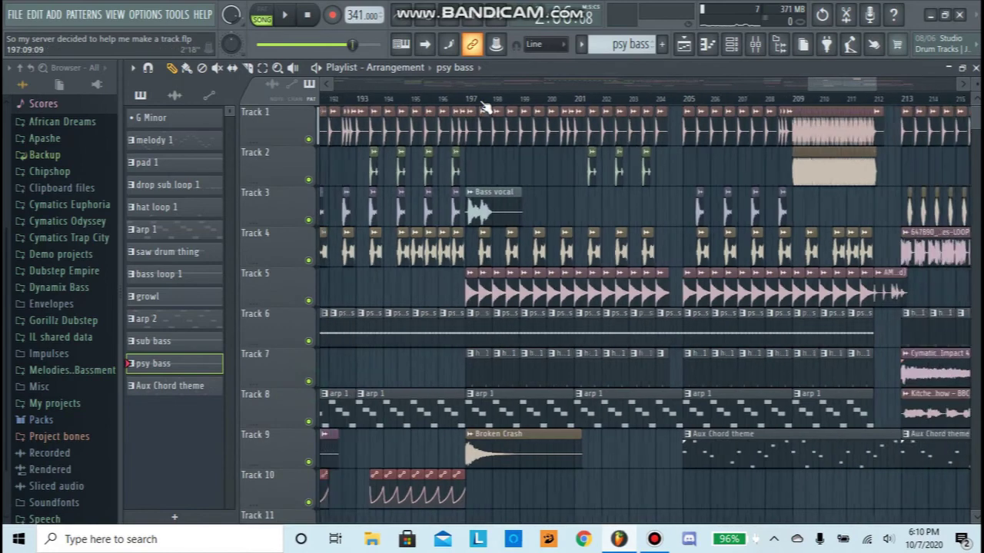
{"action": "scroll", "coordinate": [485, 110], "scroll_direction": "down", "scroll_amount": 2}
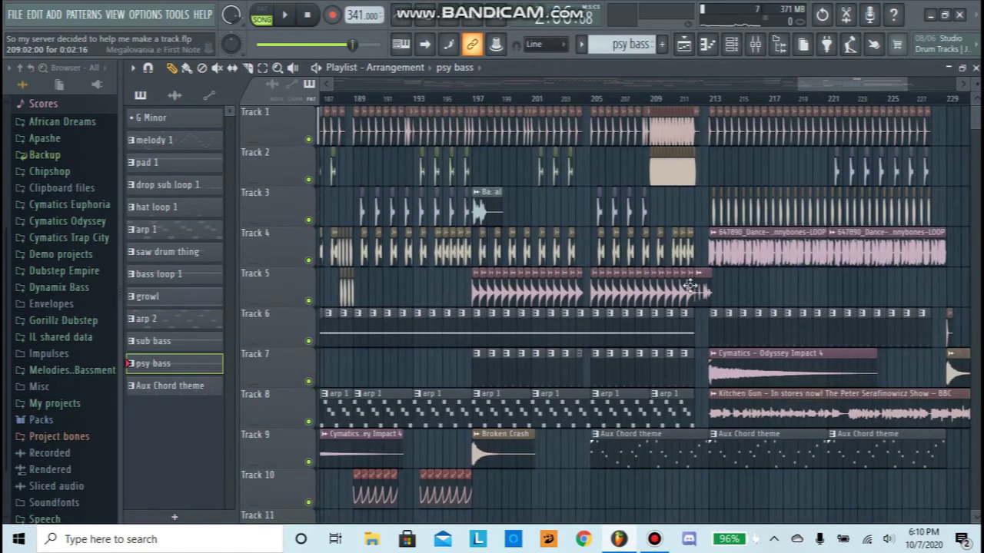
{"action": "scroll", "coordinate": [470, 100], "scroll_direction": "up", "scroll_amount": 5}
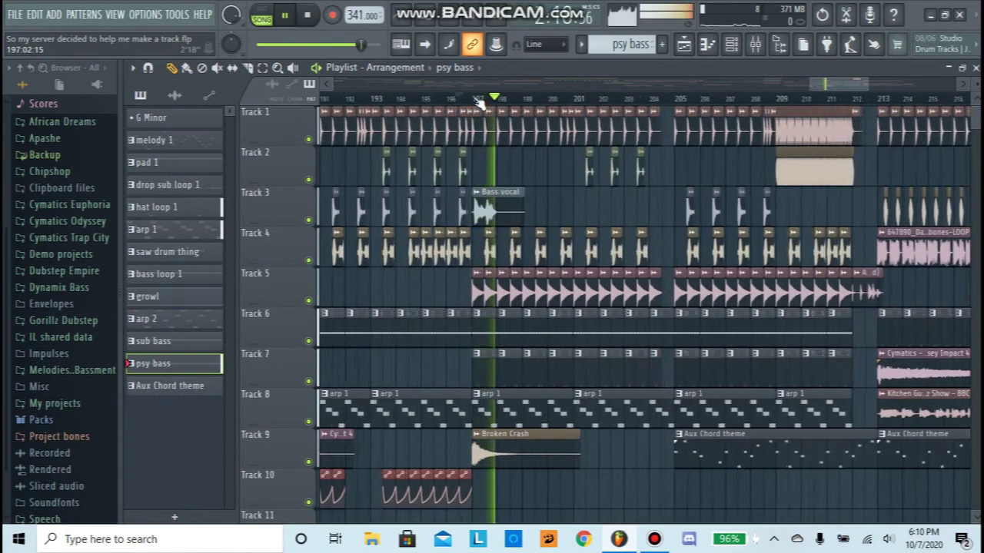
Step: Solo Track 5 to audition its Attack OHat 11 clips from bar 197, then restore all tracks
{"action": "left_click", "coordinate": [497, 284]}
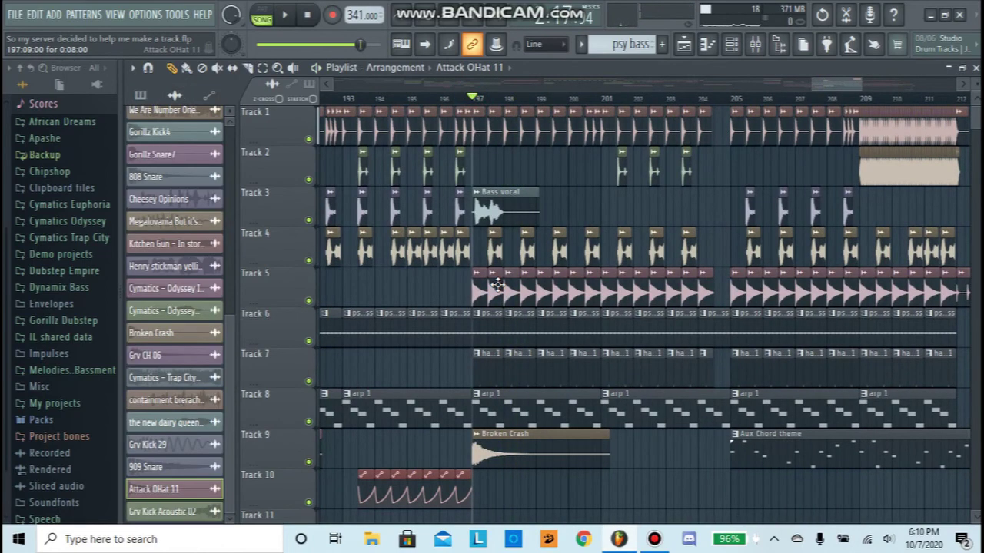
{"action": "right_click", "coordinate": [307, 297]}
{"action": "key", "text": "space"}
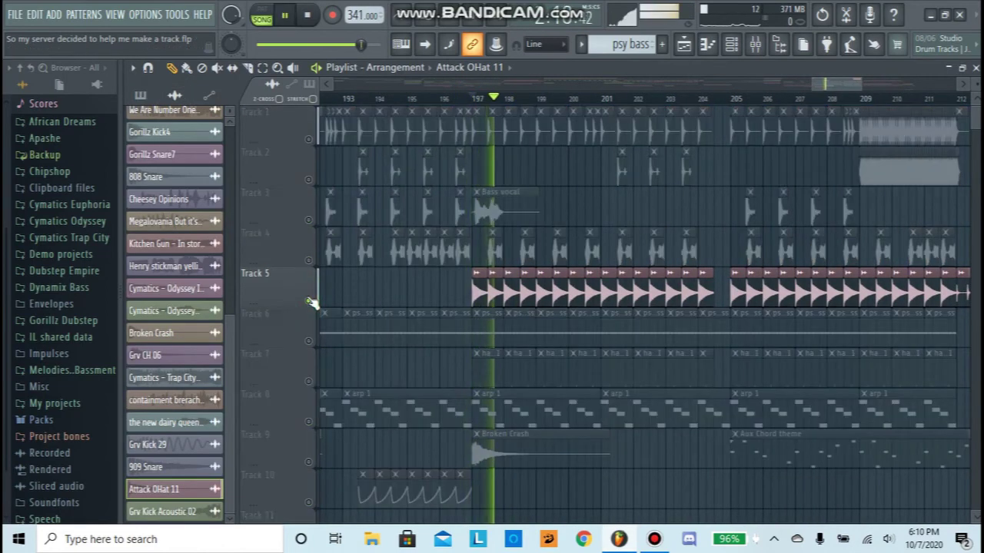
{"action": "key", "text": "space"}
{"action": "right_click", "coordinate": [307, 297]}
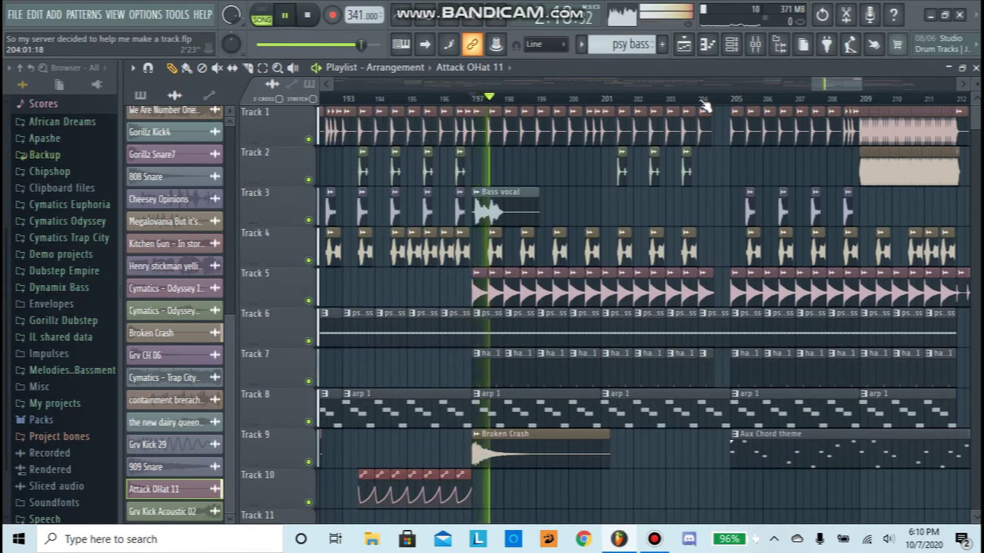
{"action": "scroll", "coordinate": [705, 102], "scroll_direction": "down", "scroll_amount": 6}
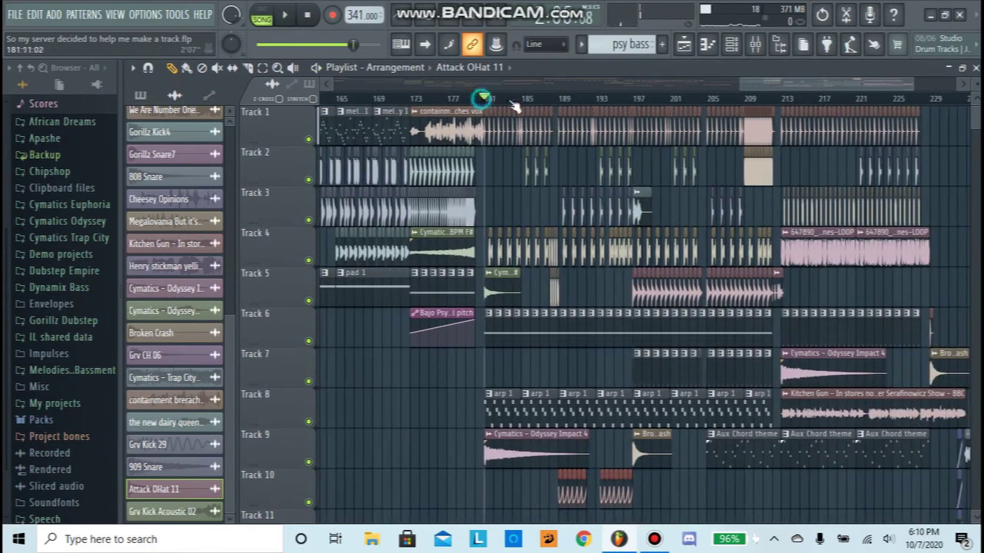
{"action": "scroll", "coordinate": [515, 110], "scroll_direction": "up", "scroll_amount": 3}
{"action": "left_click_drag", "start_coordinate": [809, 83], "coordinate": [821, 86]}
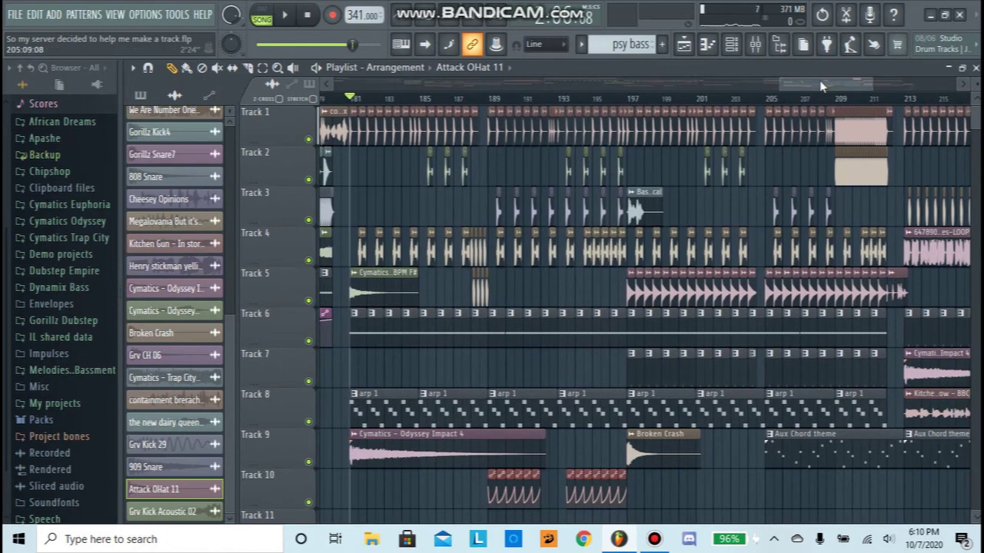
{"action": "left_click_drag", "start_coordinate": [821, 86], "coordinate": [814, 86]}
{"action": "left_click", "coordinate": [657, 540]}
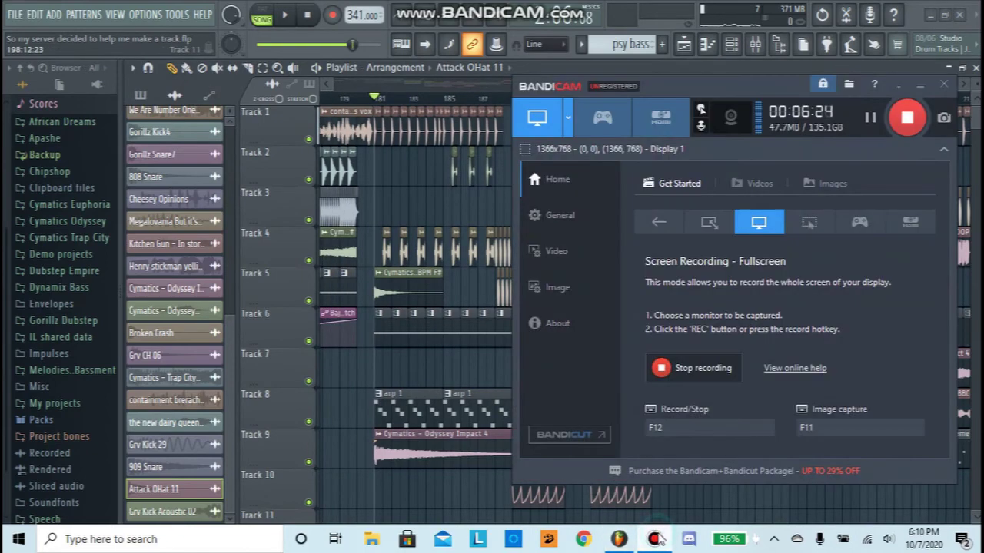
{"action": "left_click", "coordinate": [657, 539]}
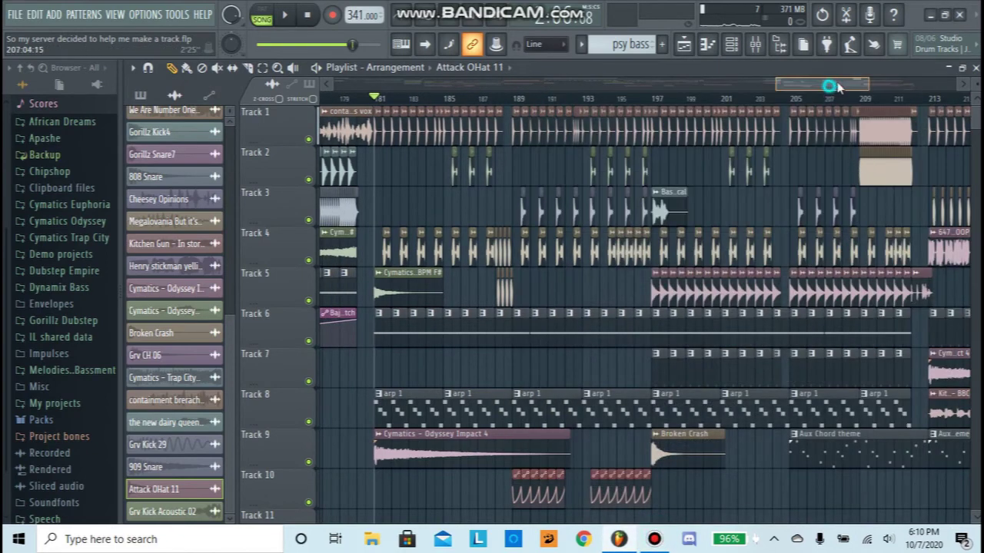
Step: Play the full arrangement from bar 205, where the Aux Chord theme pattern enters on Track 9
{"action": "left_click_drag", "start_coordinate": [837, 86], "coordinate": [880, 70]}
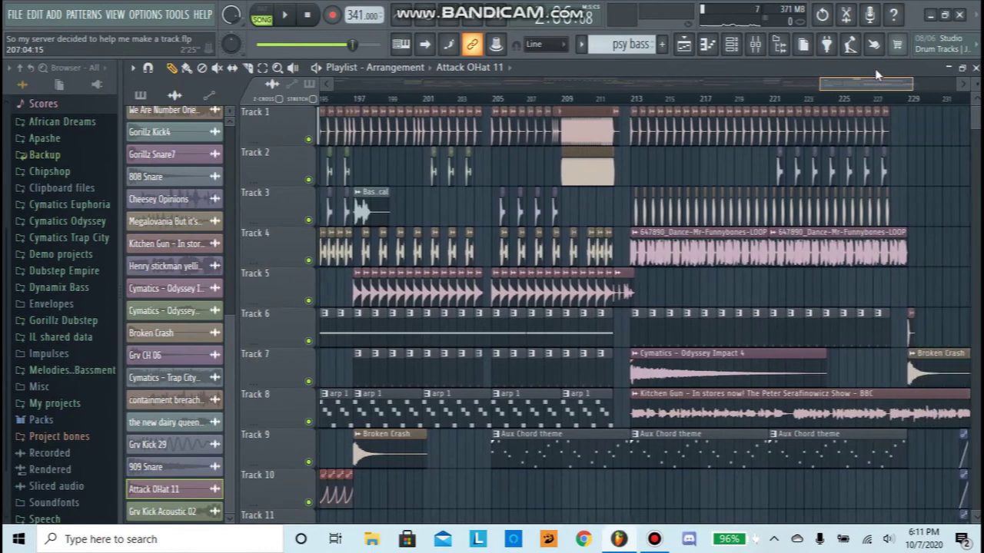
{"action": "left_click", "coordinate": [465, 98]}
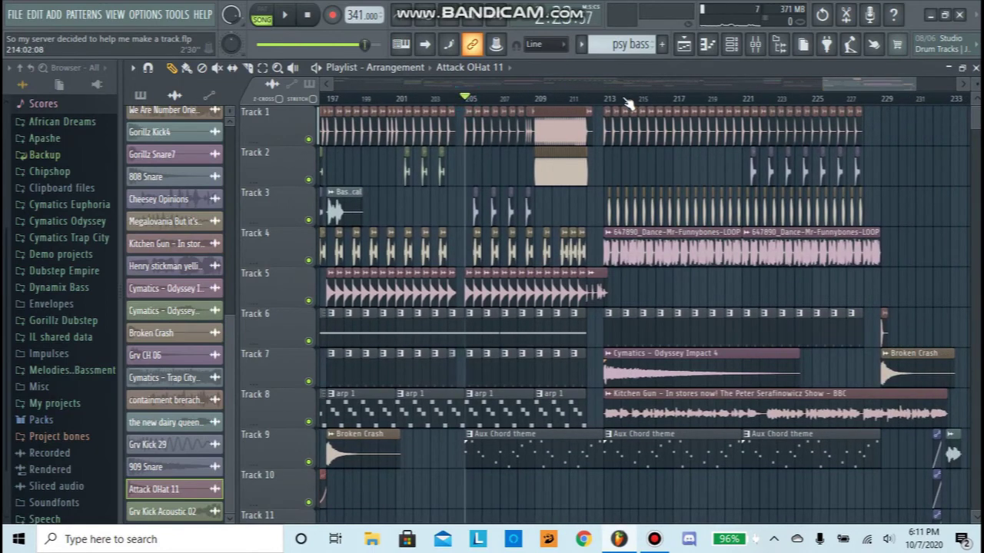
{"action": "scroll", "coordinate": [627, 104], "scroll_direction": "up", "scroll_amount": 2}
{"action": "scroll", "coordinate": [626, 104], "scroll_direction": "down", "scroll_amount": 1}
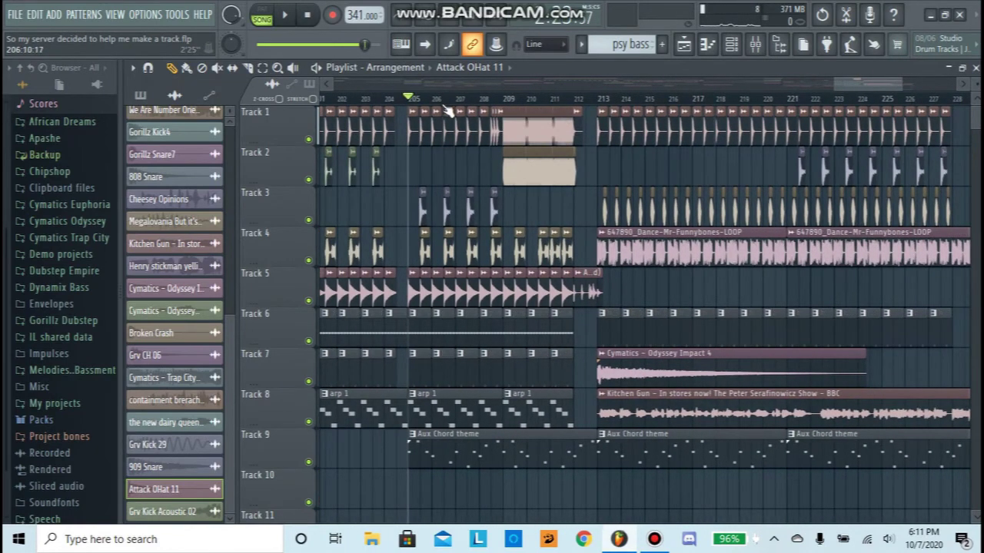
{"action": "scroll", "coordinate": [422, 103], "scroll_direction": "up", "scroll_amount": 3}
{"action": "scroll", "coordinate": [405, 103], "scroll_direction": "down", "scroll_amount": 2}
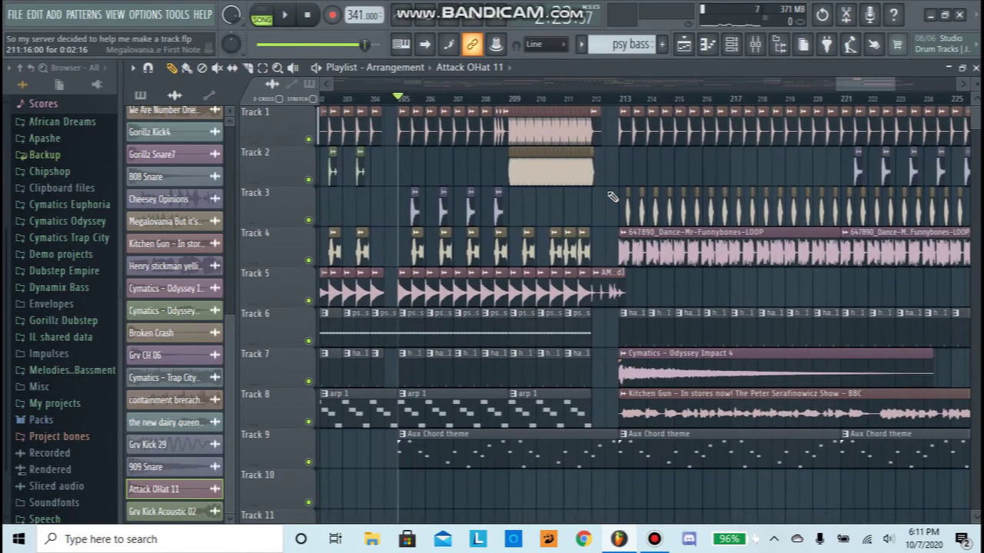
{"action": "key", "text": "space"}
{"action": "scroll", "coordinate": [530, 400], "scroll_direction": "down", "scroll_amount": 2}
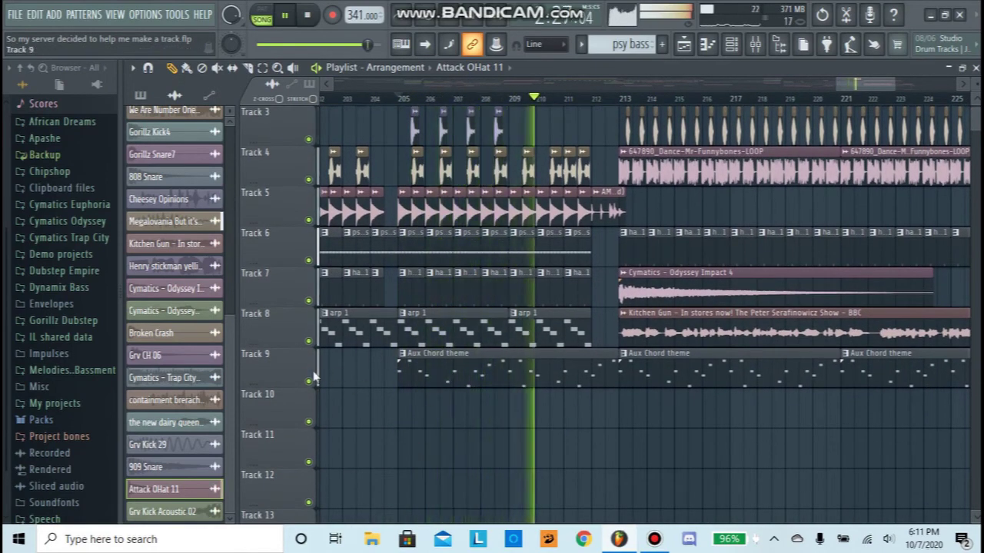
{"action": "scroll", "coordinate": [436, 324], "scroll_direction": "up", "scroll_amount": 2}
{"action": "scroll", "coordinate": [436, 326], "scroll_direction": "up", "scroll_amount": 1}
{"action": "key", "text": "space"}
Step: Play from bar 209 and examine the rapidly repeated clips on Tracks 1 and 2 up close
{"action": "left_click", "coordinate": [507, 97]}
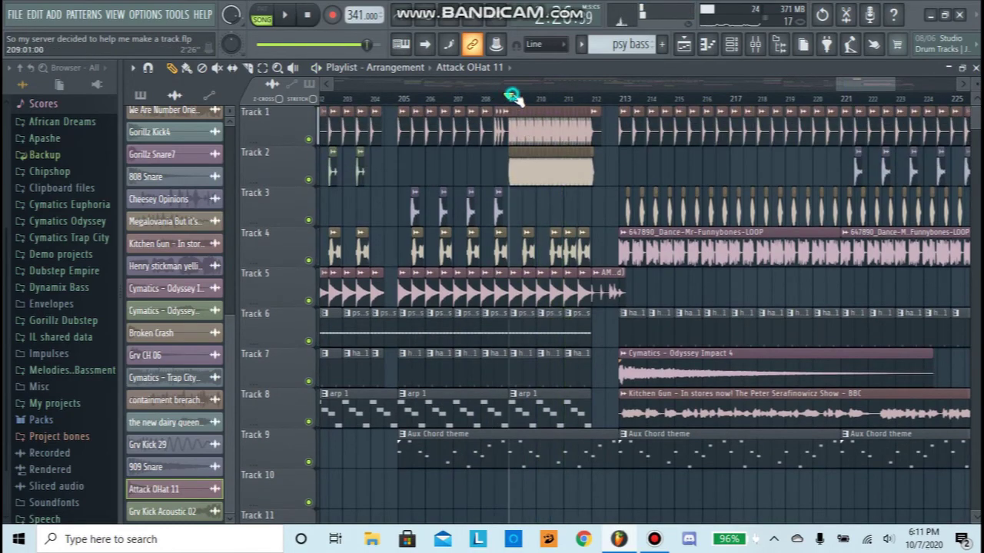
{"action": "scroll", "coordinate": [585, 97], "scroll_direction": "up", "scroll_amount": 3}
{"action": "scroll", "coordinate": [584, 100], "scroll_direction": "down", "scroll_amount": 2}
{"action": "key", "text": "space"}
{"action": "scroll", "coordinate": [437, 101], "scroll_direction": "up", "scroll_amount": 2}
{"action": "key", "text": "space"}
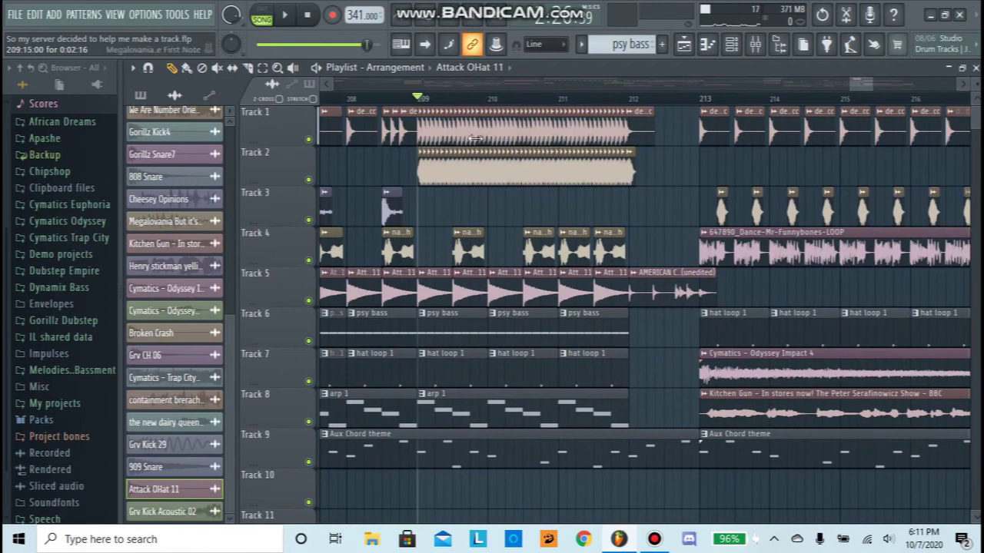
{"action": "scroll", "coordinate": [430, 114], "scroll_direction": "up", "scroll_amount": 2}
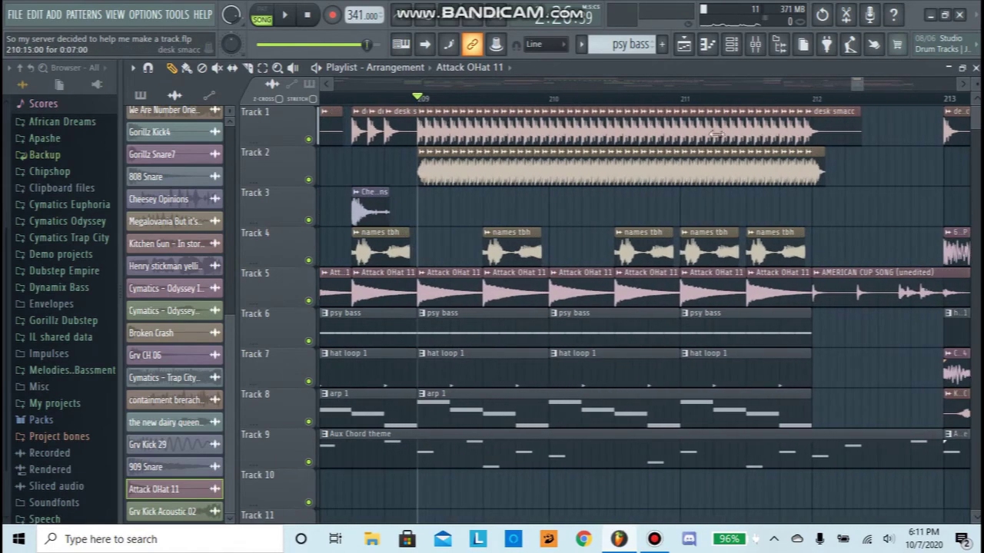
Step: Solo Track 2 and audition its rapidly repeated clips from bar 209
{"action": "right_click", "coordinate": [304, 180]}
{"action": "left_click", "coordinate": [294, 176]}
{"action": "right_click", "coordinate": [308, 181]}
{"action": "key", "text": "space"}
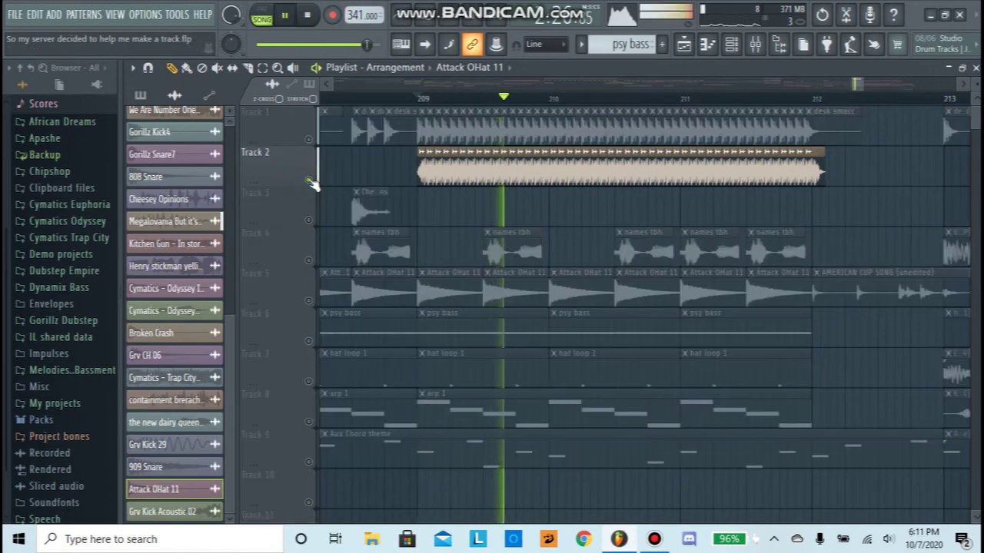
{"action": "right_click", "coordinate": [308, 182]}
{"action": "key", "text": "space"}
Step: Solo Track 1 to audition its repeated desk smacc clips from bar 209, then restore all tracks
{"action": "right_click", "coordinate": [310, 139]}
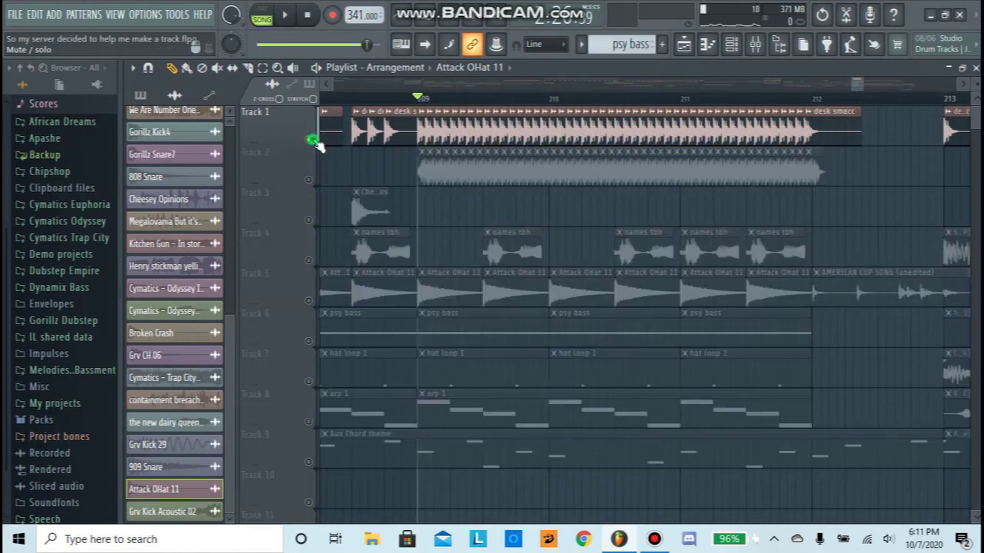
{"action": "key", "text": "space"}
{"action": "key", "text": "space"}
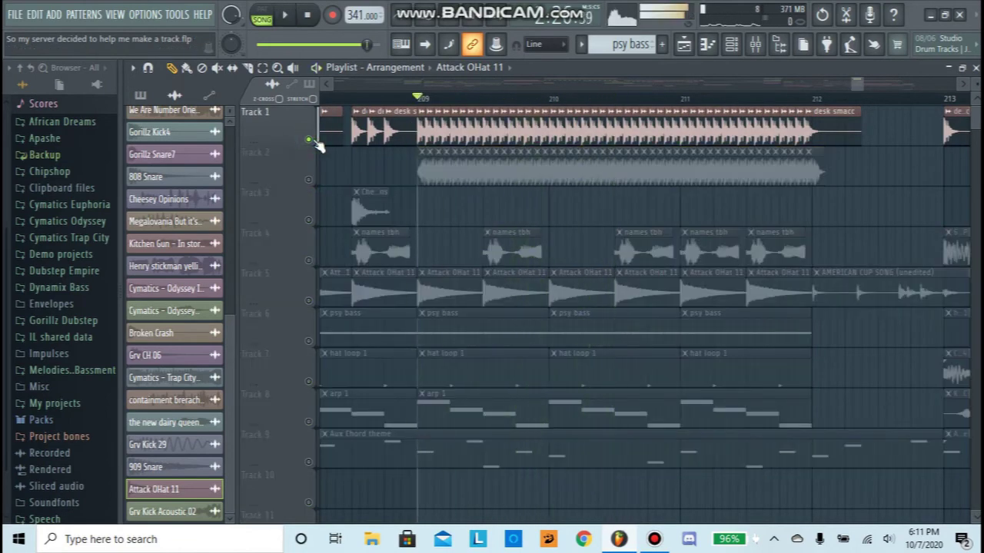
{"action": "right_click", "coordinate": [309, 139]}
Step: Play all tracks together from bar 205 through the rapid-clip build-up to about bar 212
{"action": "scroll", "coordinate": [426, 100], "scroll_direction": "down", "scroll_amount": 4}
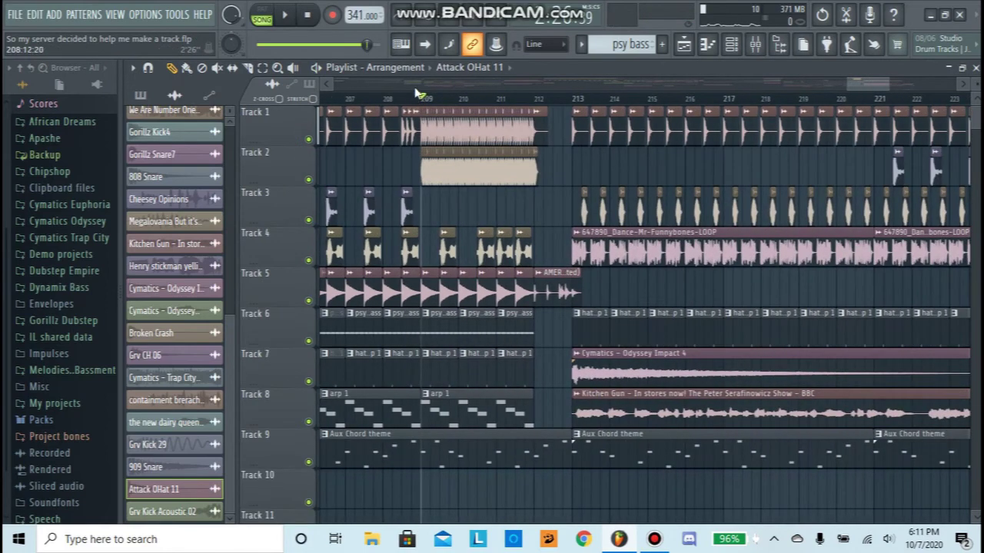
{"action": "right_click", "coordinate": [415, 87]}
{"action": "scroll", "coordinate": [414, 87], "scroll_direction": "left", "scroll_amount": 3}
{"action": "left_click", "coordinate": [421, 98]}
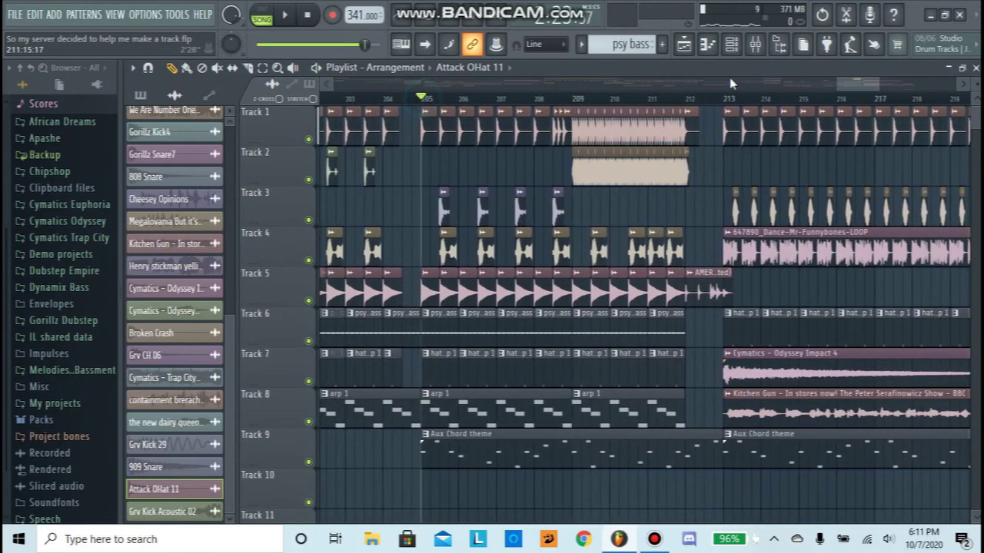
{"action": "left_click_drag", "start_coordinate": [852, 87], "coordinate": [856, 86]}
{"action": "key", "text": "space"}
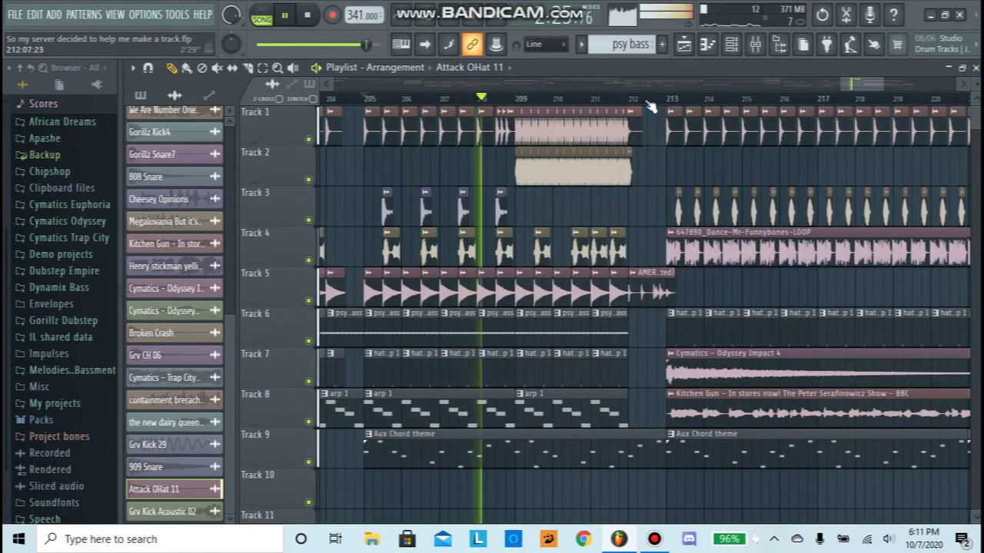
{"action": "scroll", "coordinate": [852, 83], "scroll_direction": "right", "scroll_amount": 4}
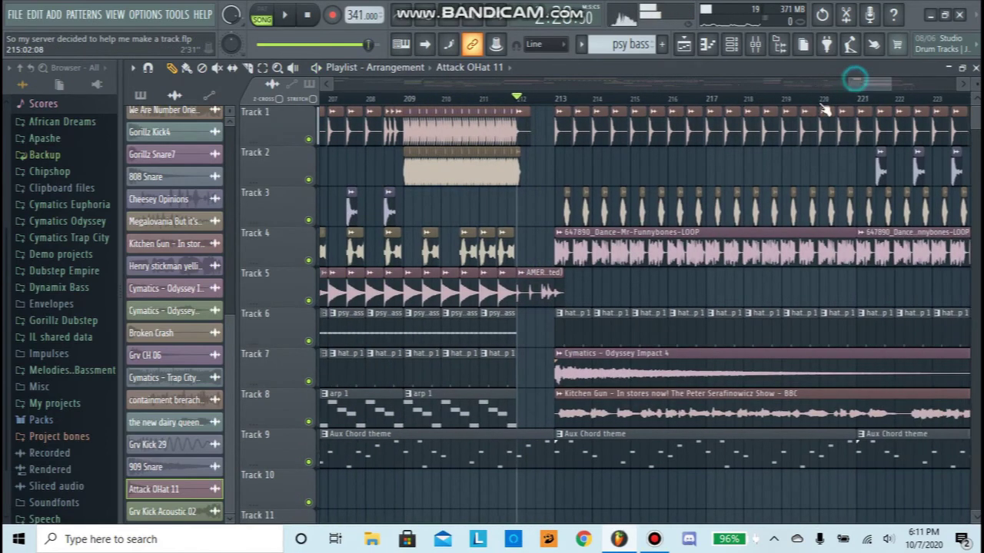
{"action": "key", "text": "space"}
Step: Audition the section starting at bar 213 with the Dance-Mr-Funnybones loop and Kitchen Gun sample
{"action": "scroll", "coordinate": [859, 92], "scroll_direction": "right", "scroll_amount": 7}
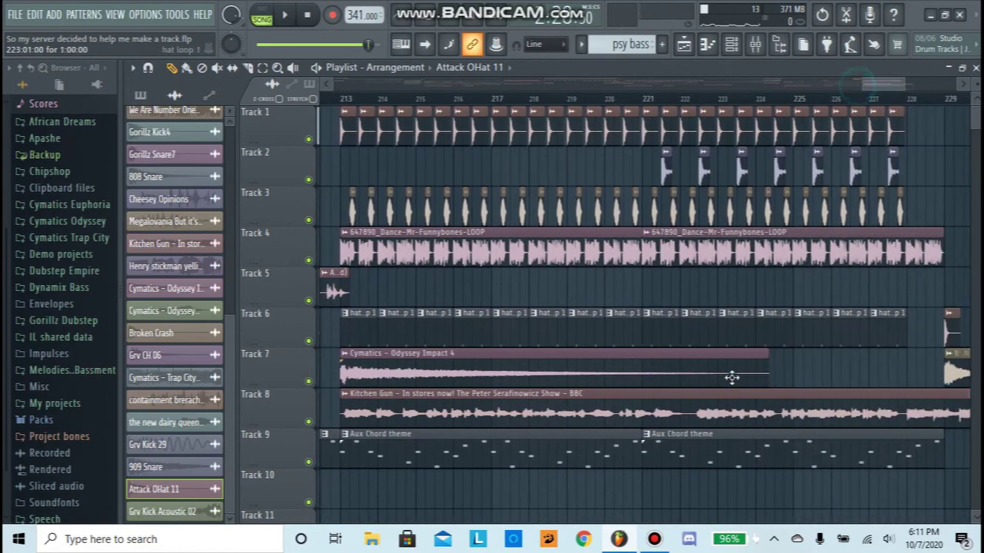
{"action": "left_click", "coordinate": [655, 539]}
{"action": "left_click", "coordinate": [655, 539]}
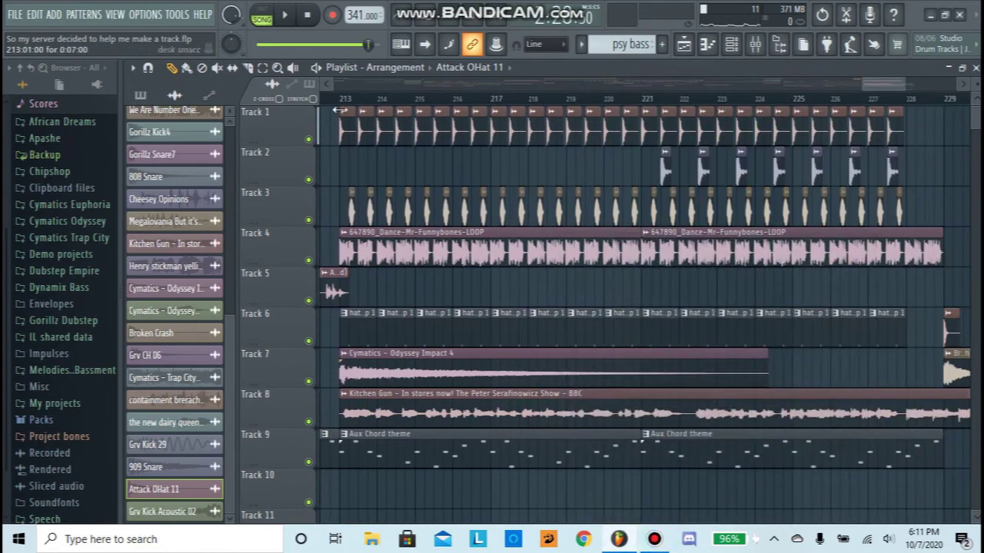
{"action": "key", "text": "space"}
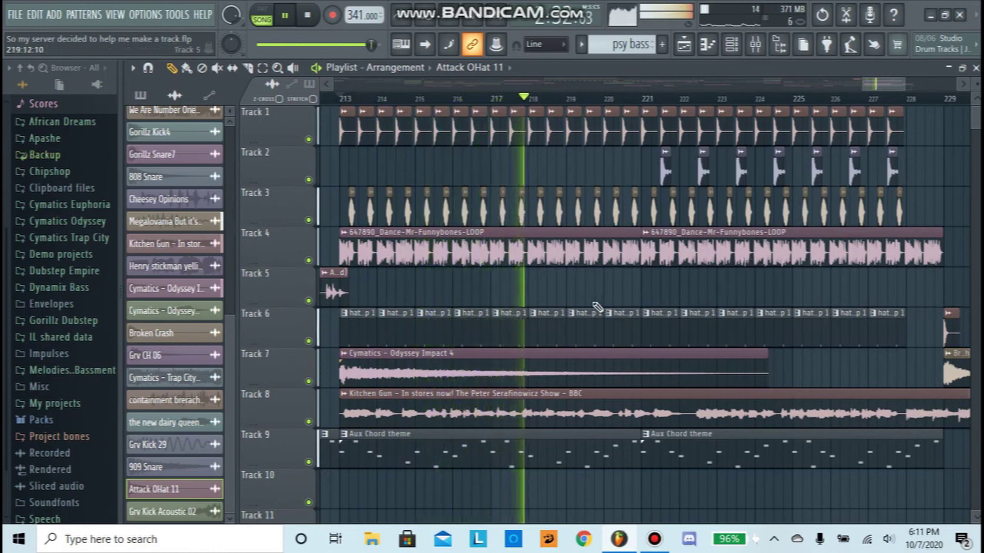
{"action": "key", "text": "space"}
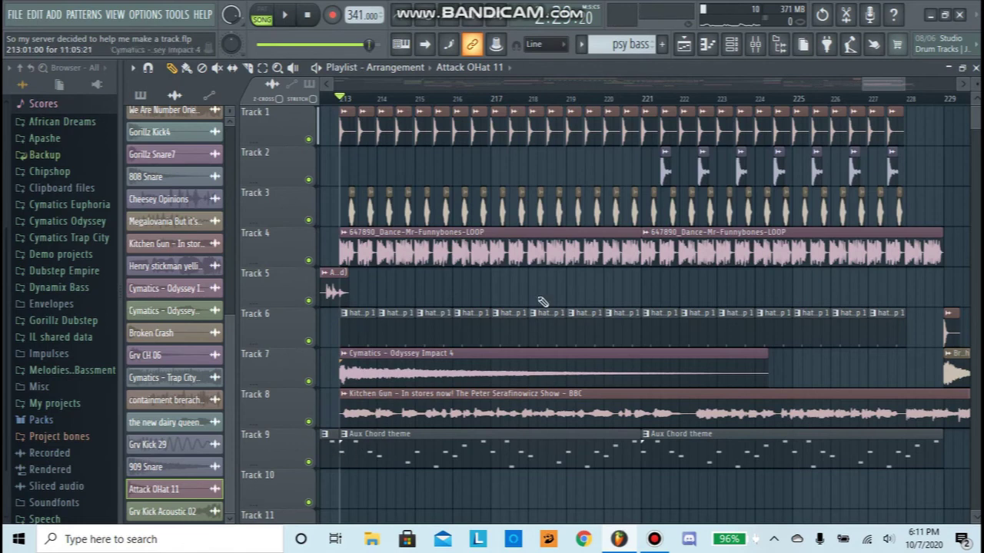
Step: Play the track's ending from bar 228 and select the new dairy queen lips meme clip on Track 9
{"action": "left_click_drag", "start_coordinate": [867, 84], "coordinate": [890, 84]}
{"action": "left_click", "coordinate": [569, 98]}
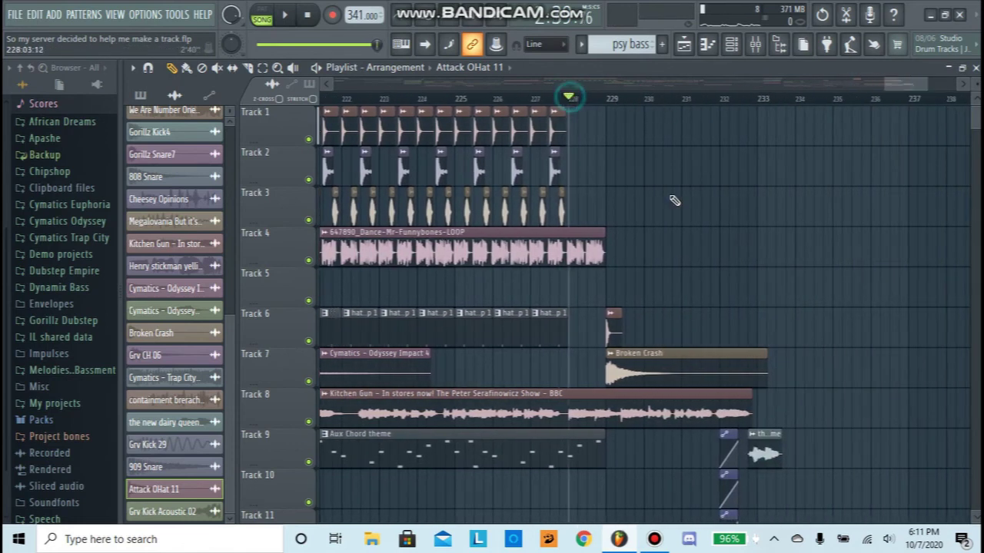
{"action": "scroll", "coordinate": [674, 202], "scroll_direction": "down", "scroll_amount": 4}
{"action": "key", "text": "space"}
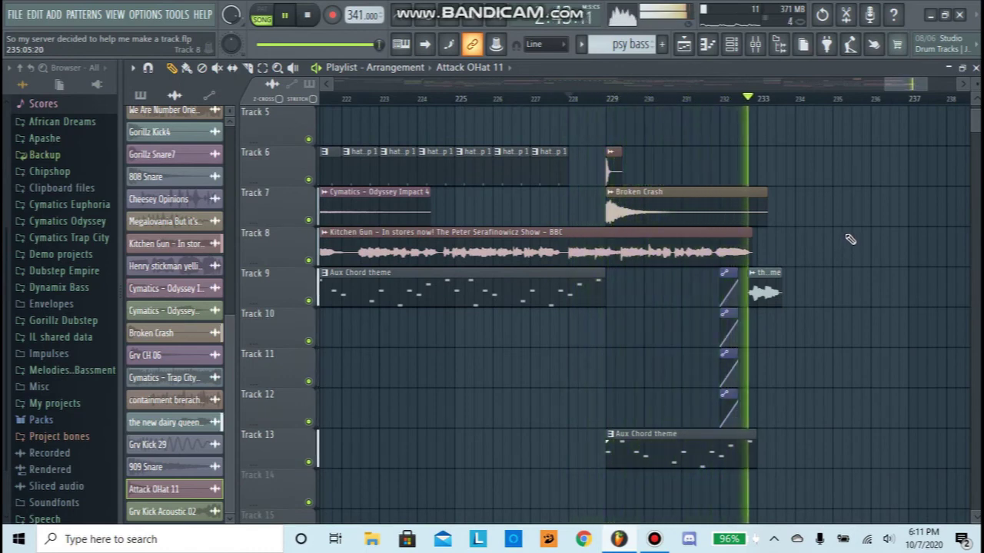
{"action": "key", "text": "space"}
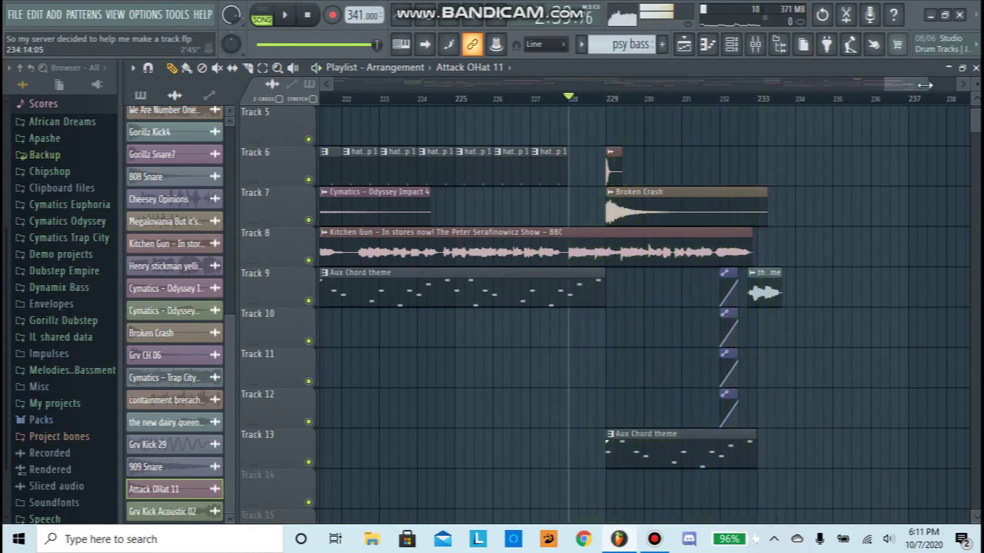
{"action": "left_click_drag", "start_coordinate": [924, 84], "coordinate": [942, 87]}
{"action": "left_click", "coordinate": [509, 289]}
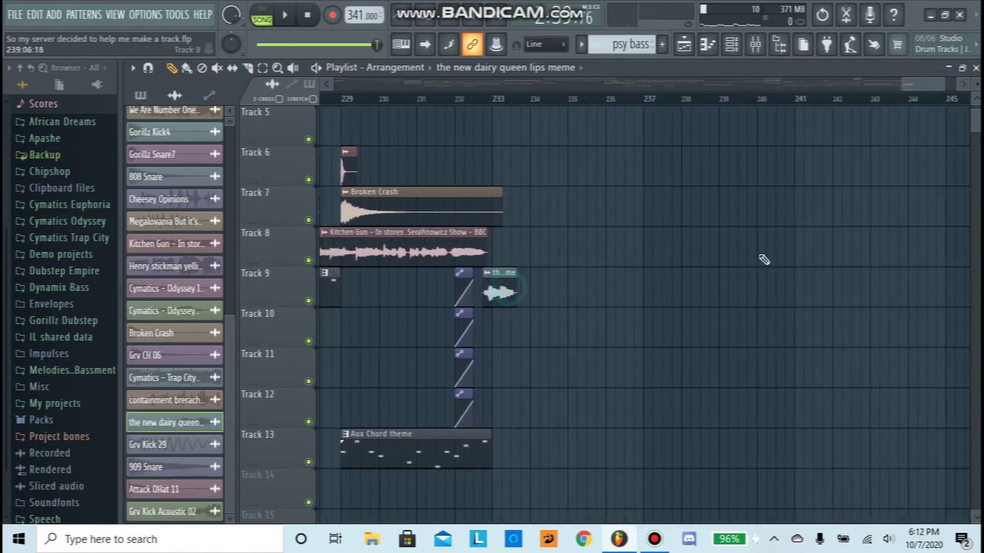
Step: Audition the track's ending from bar 232 up to the new dairy queen lips meme sample
{"action": "left_click", "coordinate": [814, 240]}
{"action": "left_click", "coordinate": [458, 100]}
{"action": "key", "text": "space"}
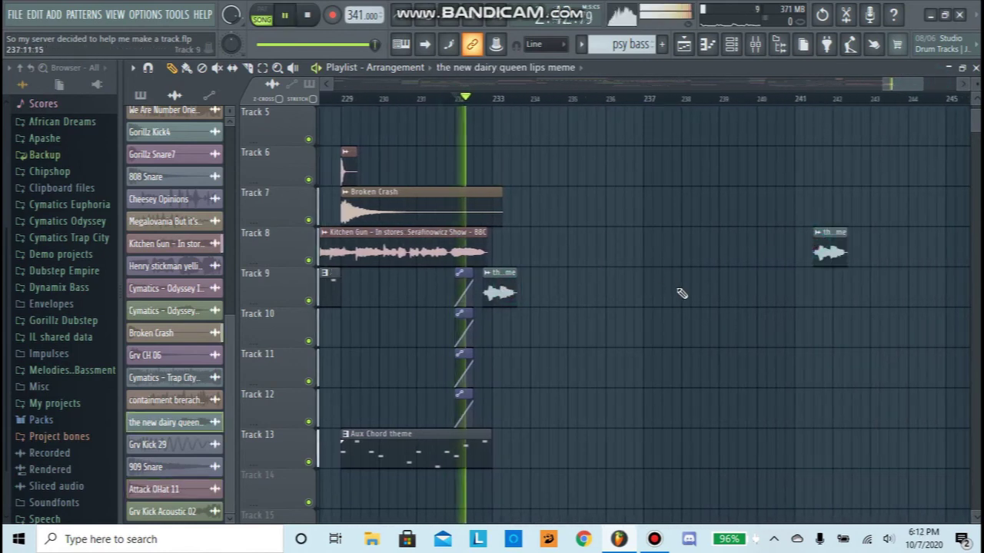
{"action": "key", "text": "space"}
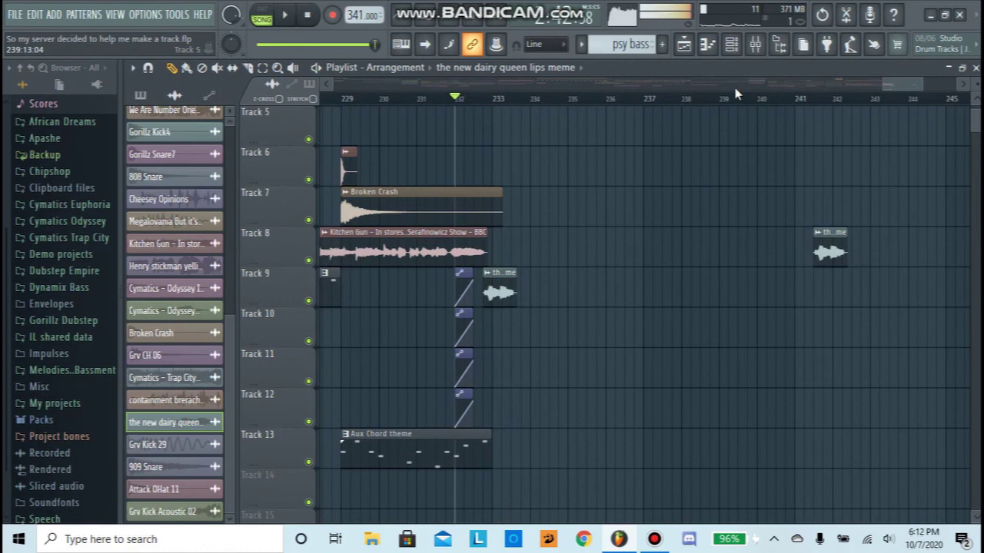
Step: Review the Fruity WaveShaper and Fruity delay 2 effects on the new dairy queen lips meme mixer insert
{"action": "left_click", "coordinate": [755, 45]}
{"action": "left_click", "coordinate": [679, 182]}
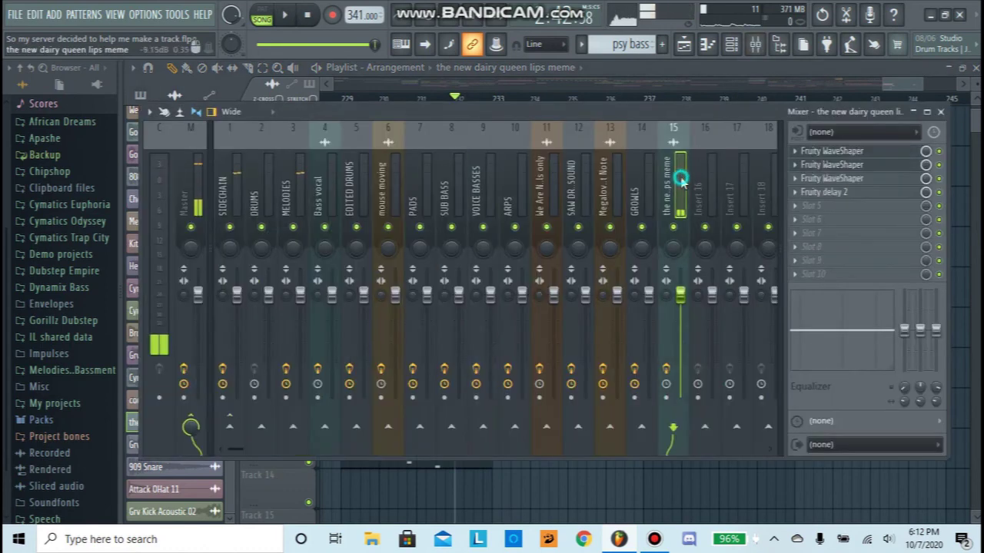
{"action": "left_click", "coordinate": [853, 154]}
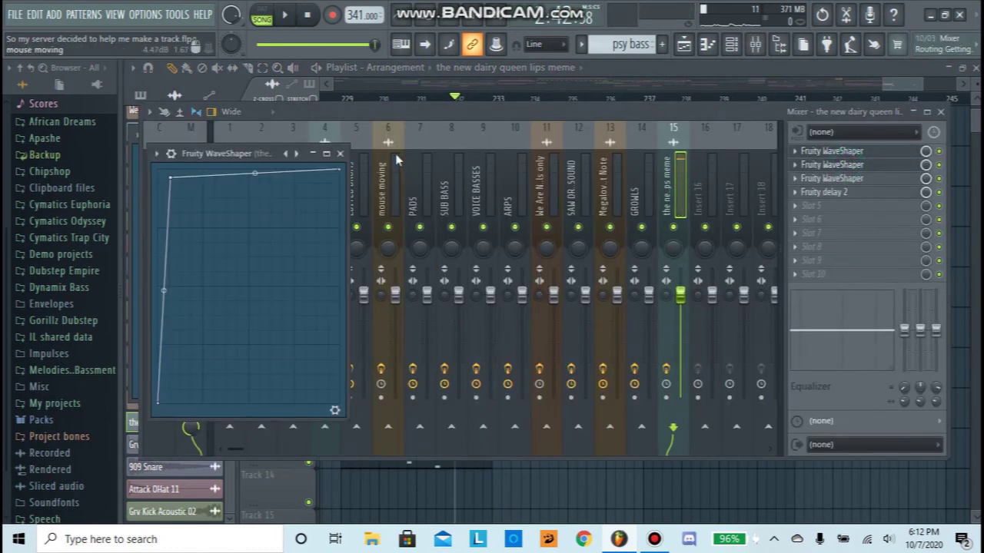
{"action": "left_click", "coordinate": [340, 154]}
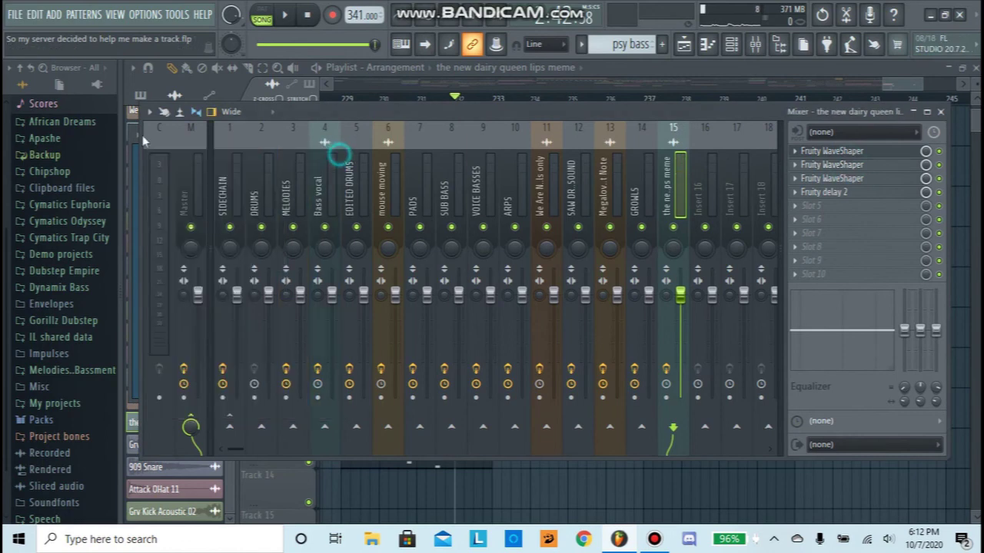
{"action": "left_click", "coordinate": [265, 112]}
{"action": "left_click_drag", "start_coordinate": [332, 112], "coordinate": [354, 111]}
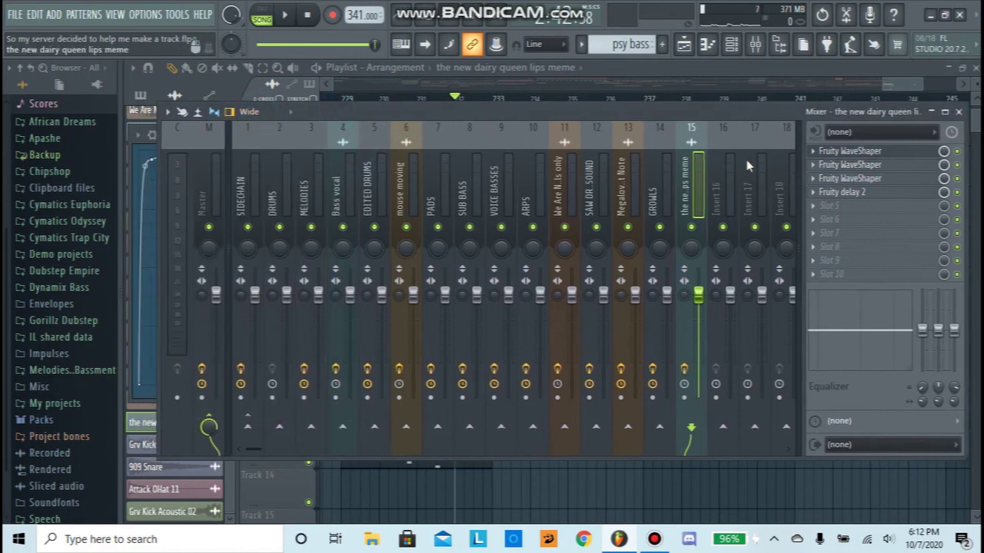
{"action": "left_click", "coordinate": [856, 193]}
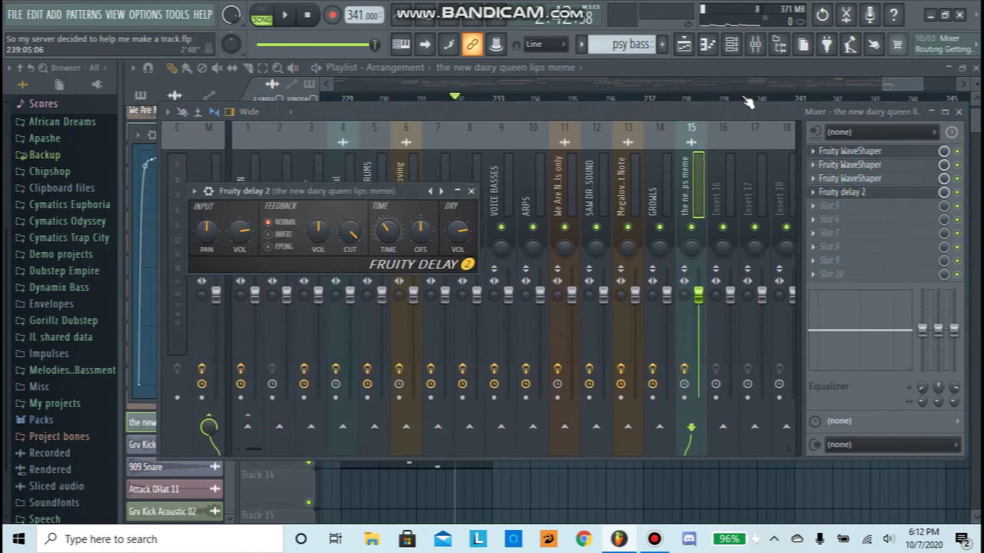
Step: Replay the ending from bar 232 and delete the stray new dairy queen lips meme clip on Track 8 near bar 241
{"action": "left_click", "coordinate": [892, 90]}
{"action": "key", "text": "space"}
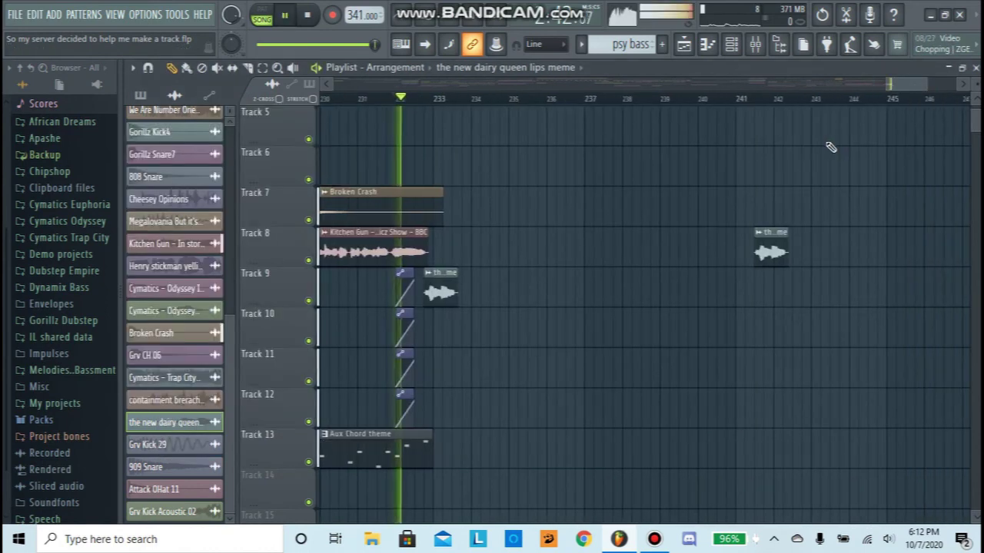
{"action": "key", "text": "space"}
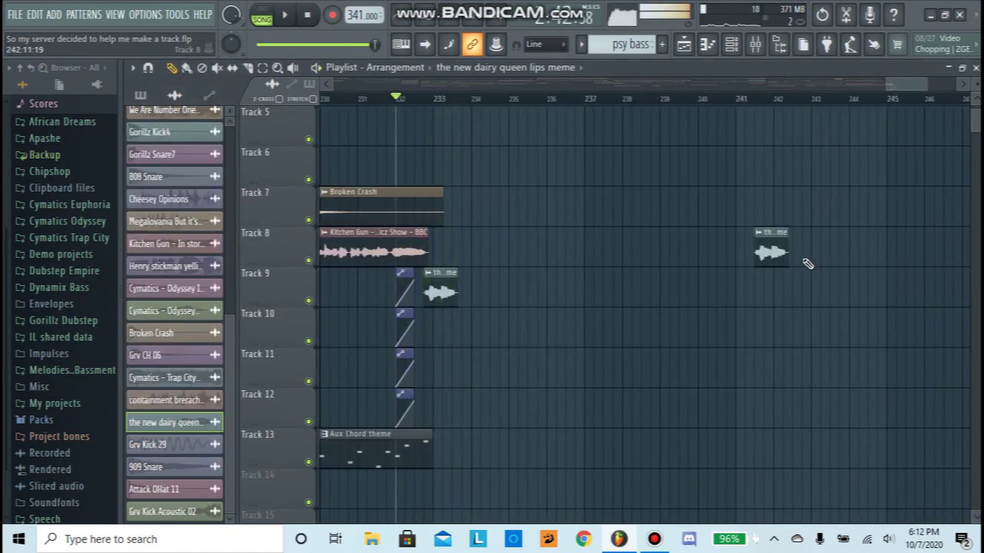
{"action": "right_click", "coordinate": [778, 261]}
Step: Return to the beginning of the arrangement and reset the song position to the start
{"action": "scroll", "coordinate": [778, 105], "scroll_direction": "down", "scroll_amount": 2}
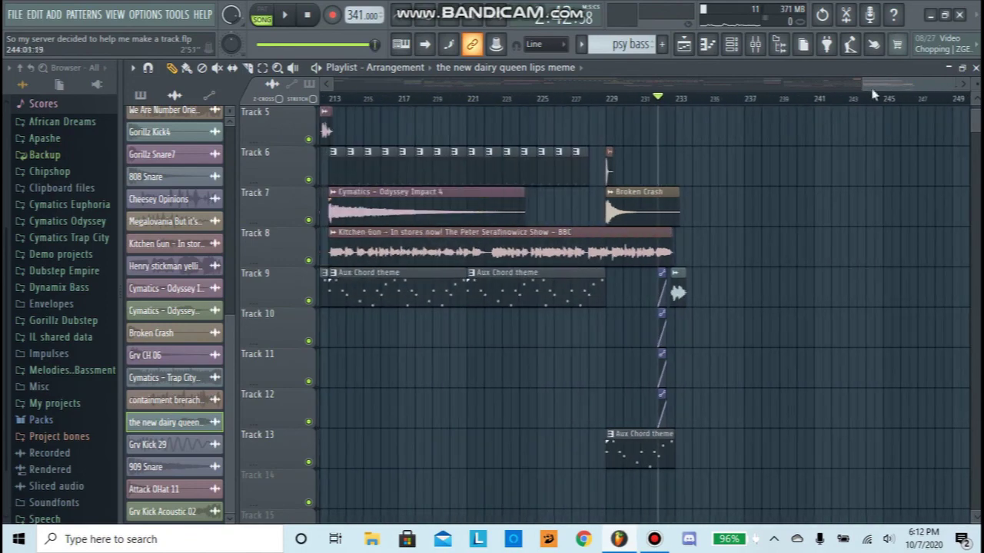
{"action": "left_click_drag", "start_coordinate": [881, 86], "coordinate": [346, 100]}
{"action": "scroll", "coordinate": [371, 171], "scroll_direction": "up", "scroll_amount": 3}
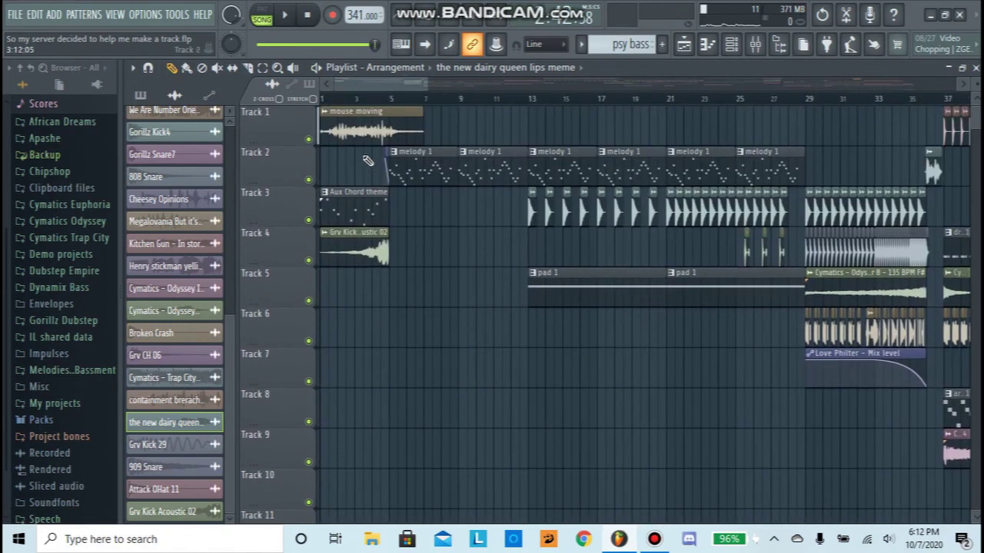
{"action": "left_click", "coordinate": [310, 18]}
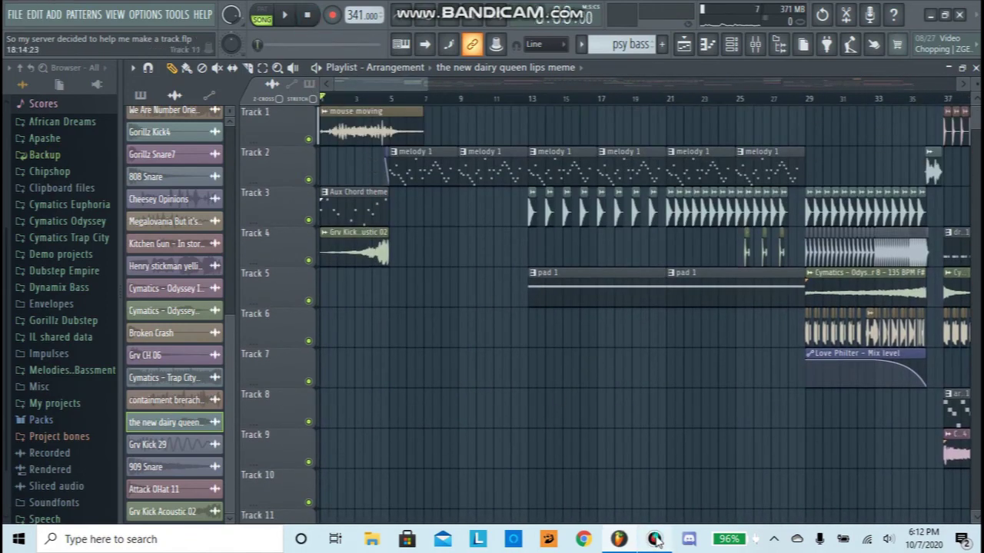
Step: Save the current project under its existing name
{"action": "left_click", "coordinate": [656, 541]}
{"action": "left_click", "coordinate": [655, 541]}
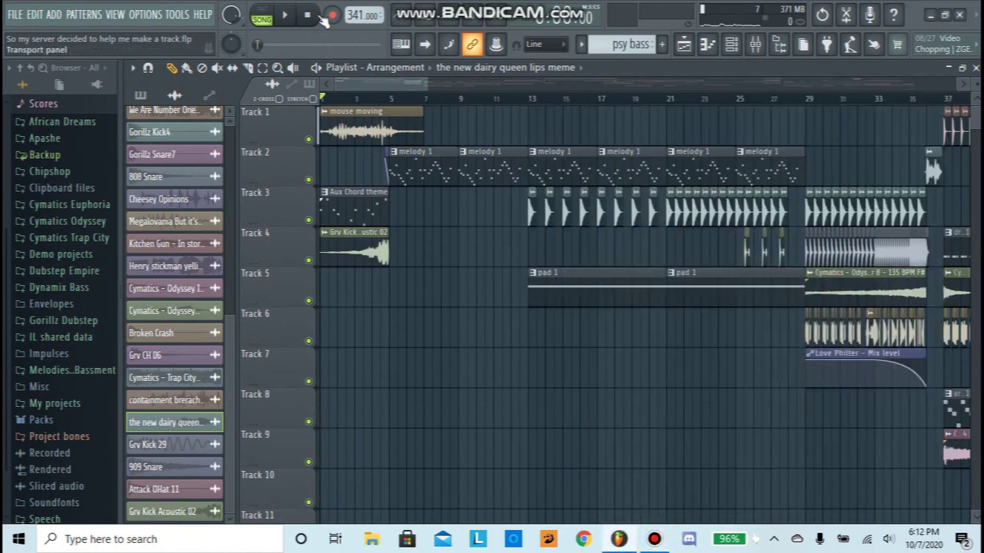
{"action": "left_click", "coordinate": [11, 15]}
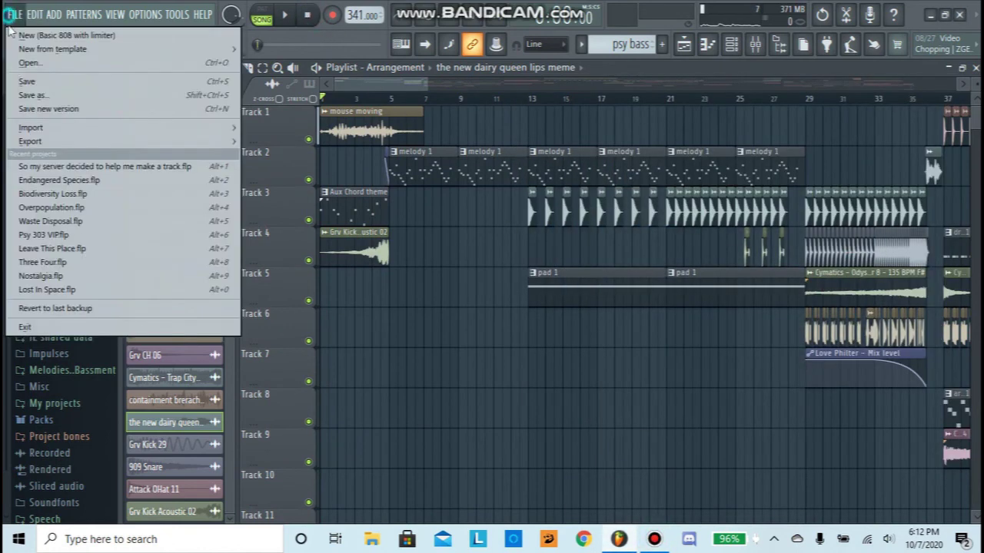
{"action": "left_click", "coordinate": [27, 80]}
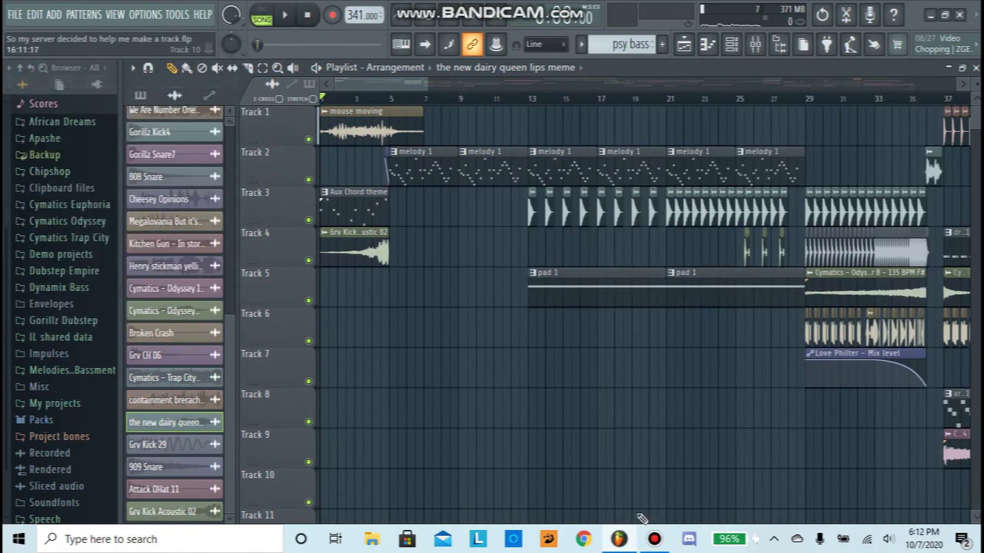
{"action": "left_click", "coordinate": [655, 541]}
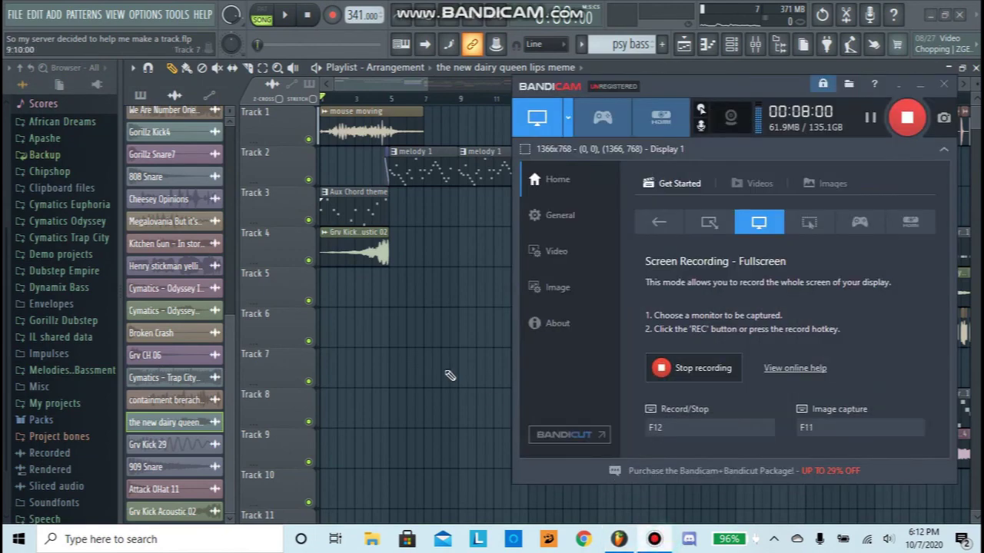